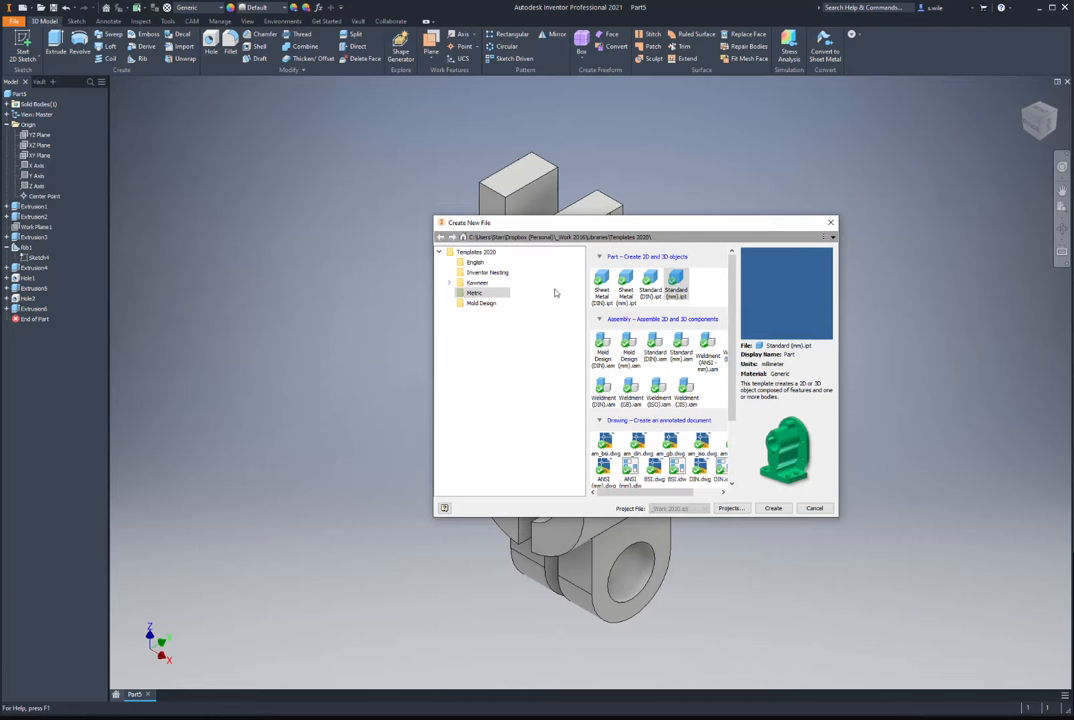
Step: Create Part6 from the metric Standard (mm).ipt template, accepting the style conflict warning
{"action": "left_click", "coordinate": [772, 508]}
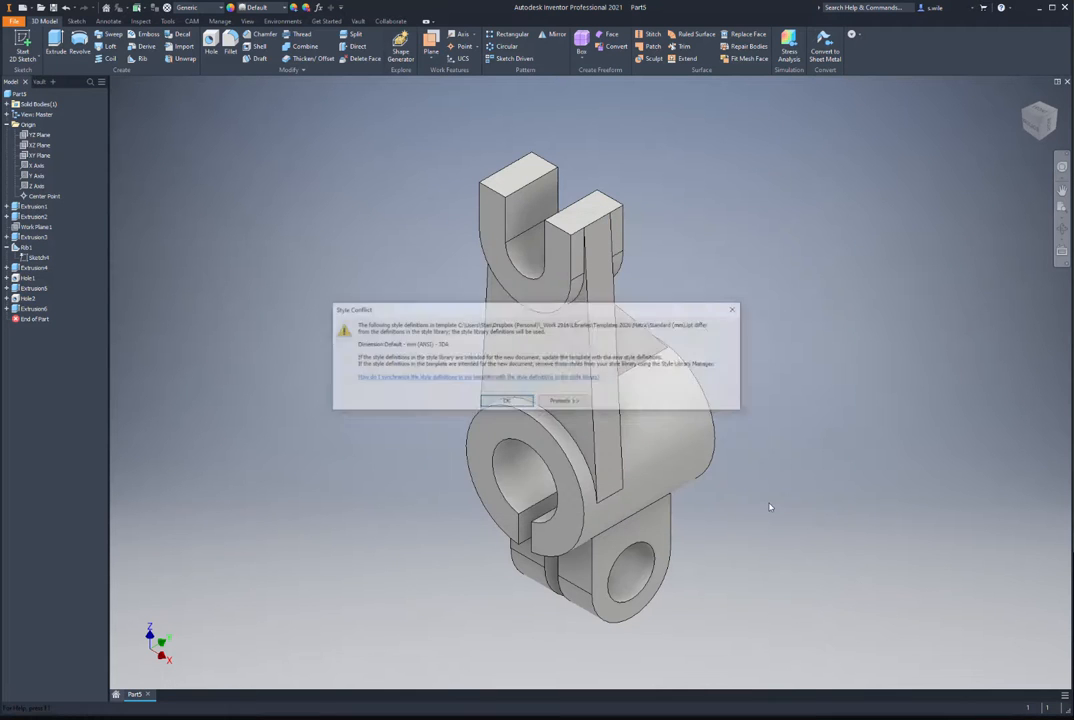
{"action": "left_click", "coordinate": [508, 402]}
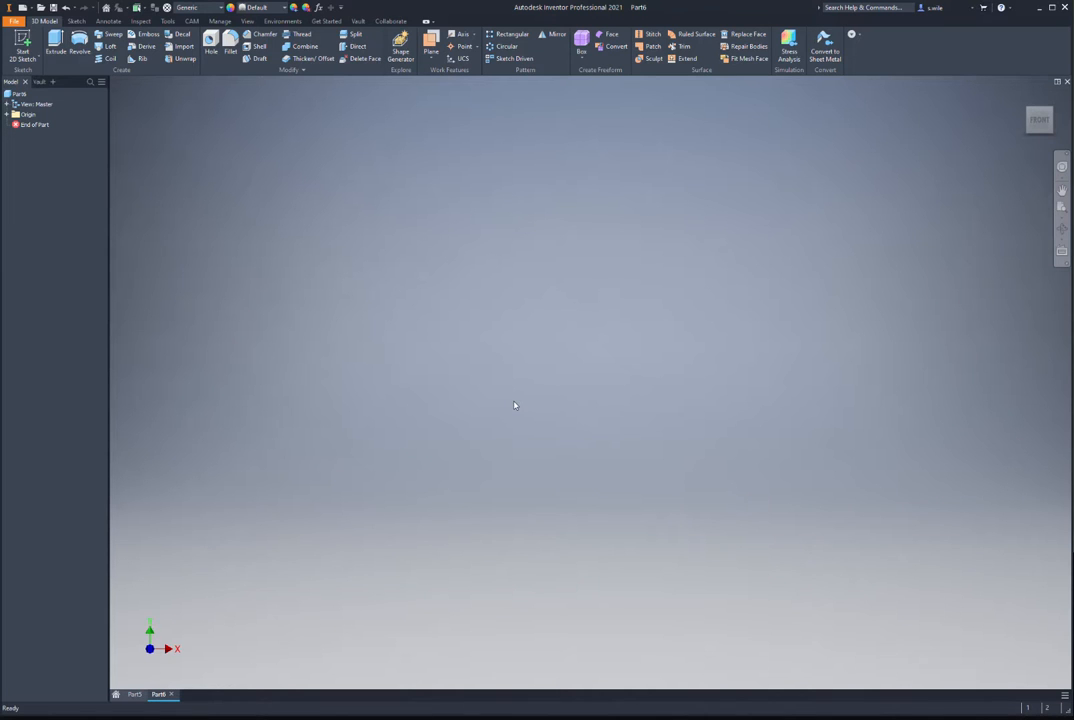
Step: Sketch a 120 x 42 mm center-point rectangle at the origin on an origin plane
{"action": "left_click", "coordinate": [22, 45]}
{"action": "left_click", "coordinate": [437, 359]}
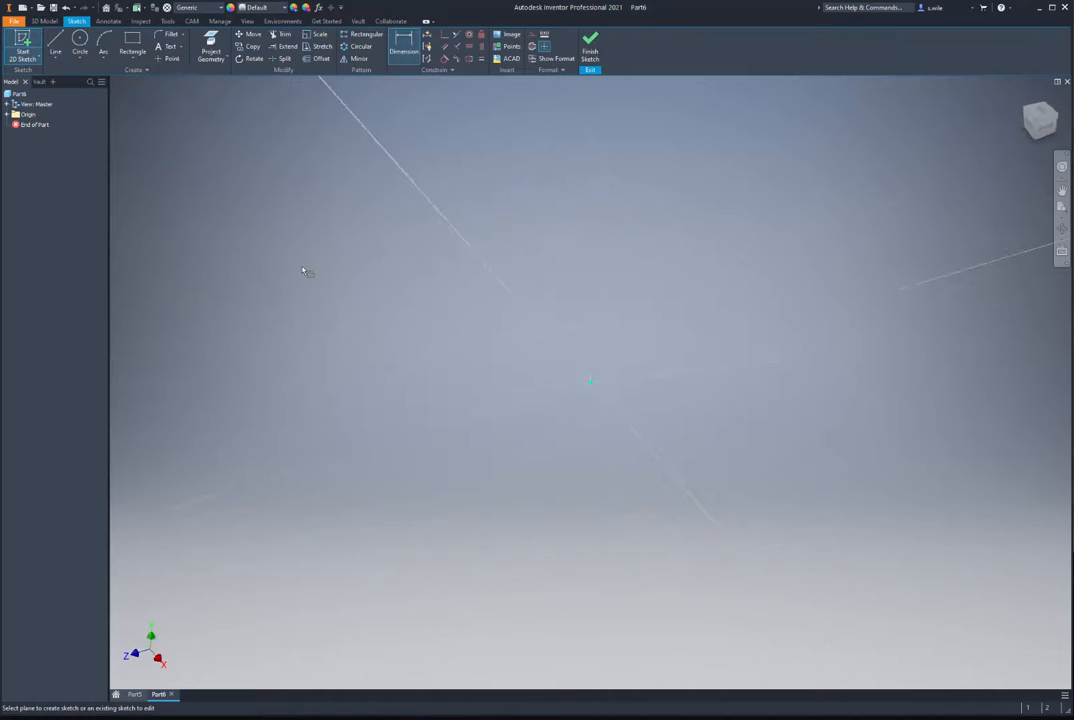
{"action": "left_click", "coordinate": [133, 53]}
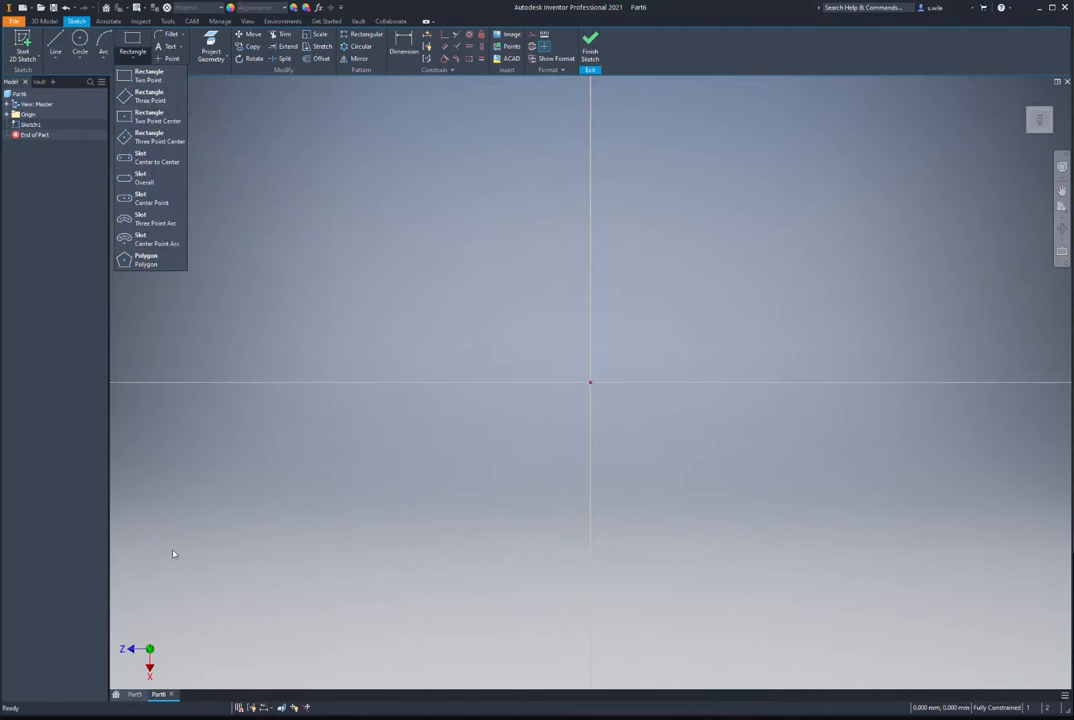
{"action": "left_click", "coordinate": [142, 78]}
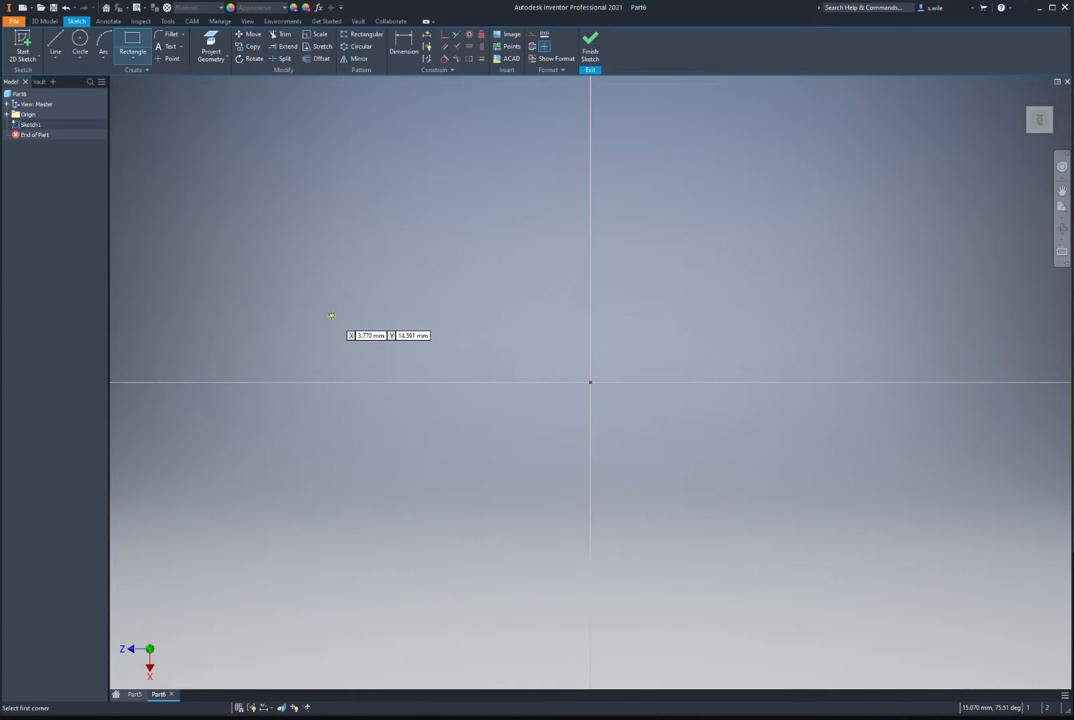
{"action": "left_click", "coordinate": [133, 58]}
{"action": "left_click", "coordinate": [140, 116]}
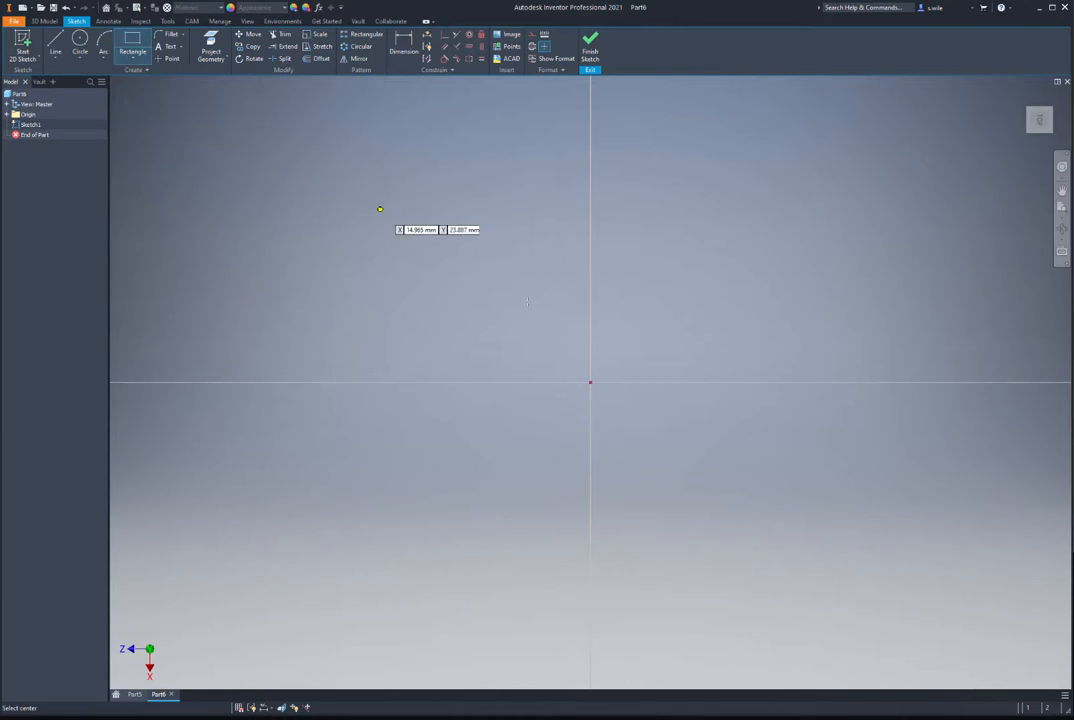
{"action": "left_click", "coordinate": [590, 382]}
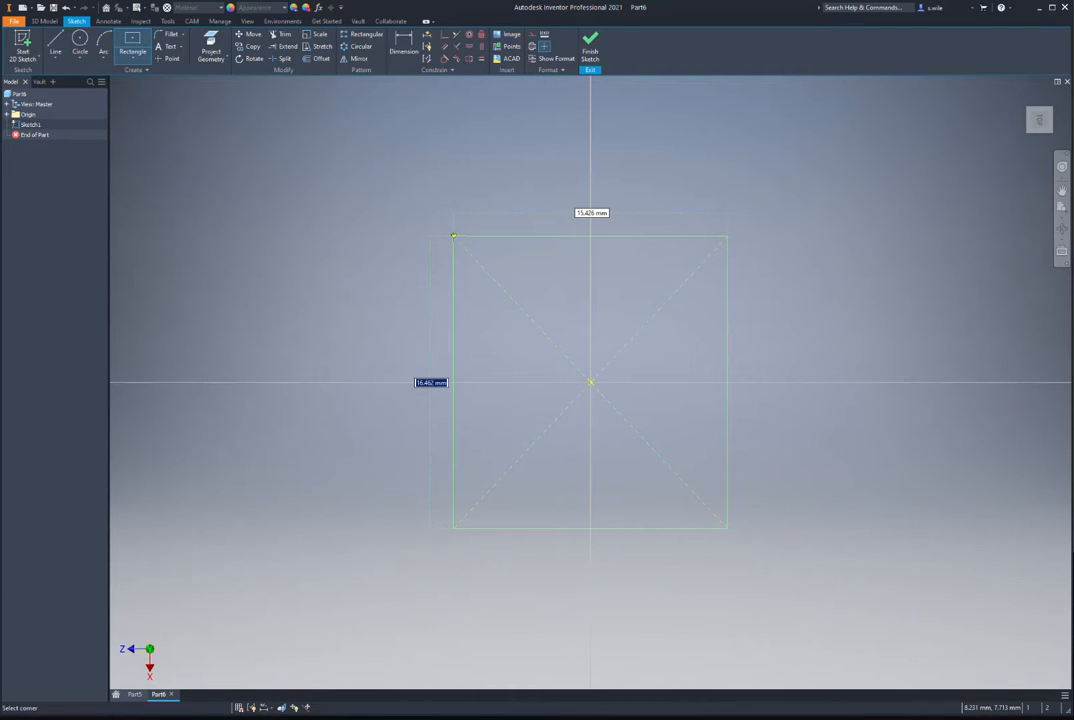
{"action": "type", "text": "120"}
{"action": "key", "text": "Tab"}
{"action": "type", "text": "42"}
{"action": "key", "text": "Tab"}
{"action": "key", "text": "Return"}
Step: Finish the sketch and extrude the rectangle into the solid base plate
{"action": "left_click", "coordinate": [590, 50]}
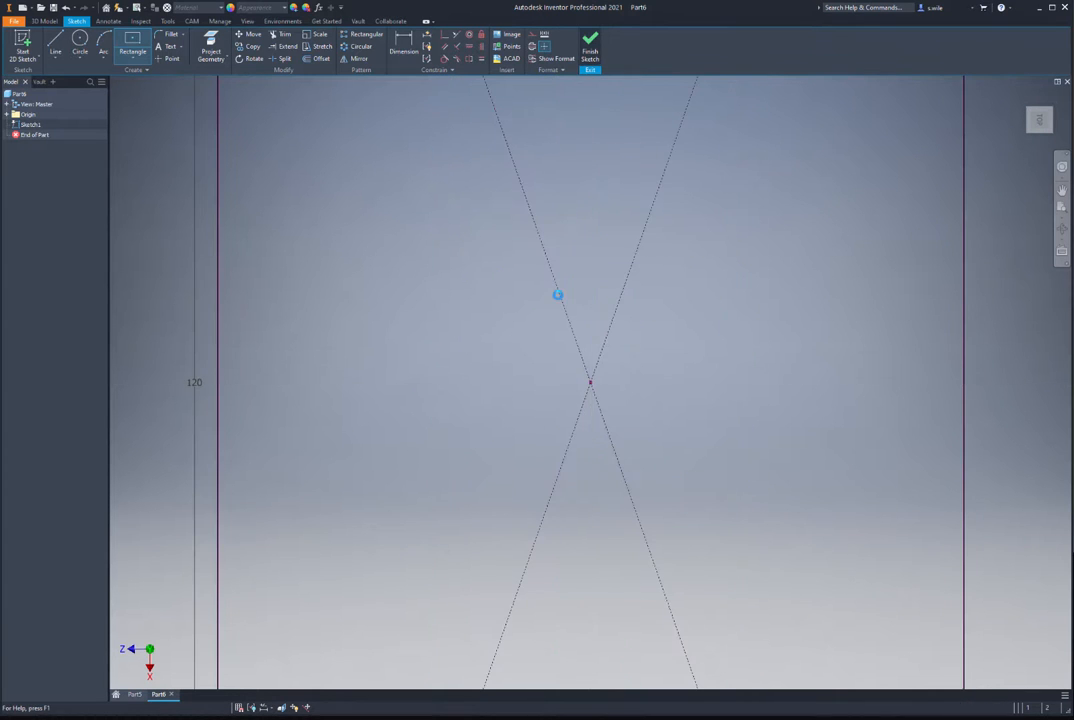
{"action": "key", "text": "e"}
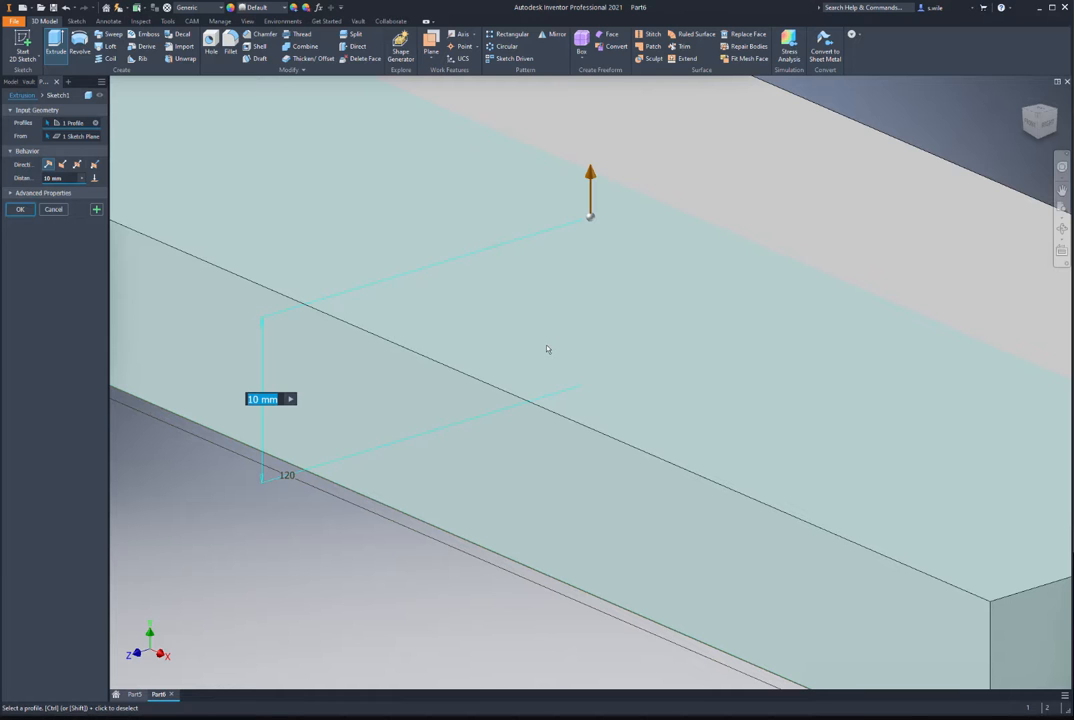
{"action": "type", "text": "12"}
{"action": "key", "text": "Return"}
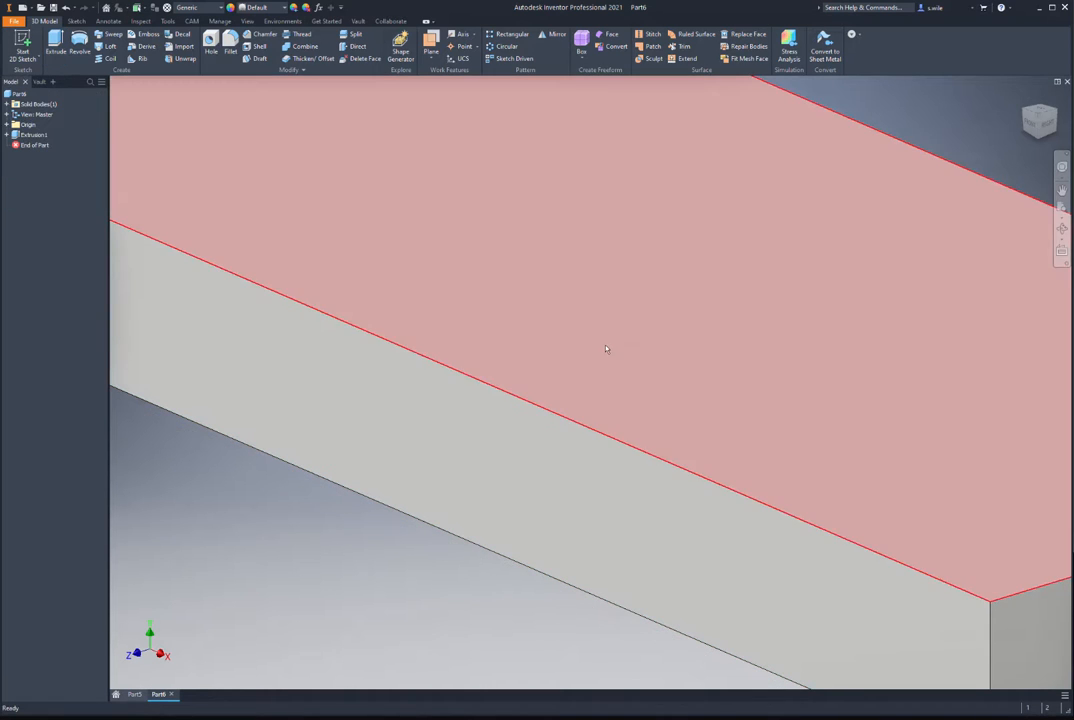
{"action": "key", "text": "F6"}
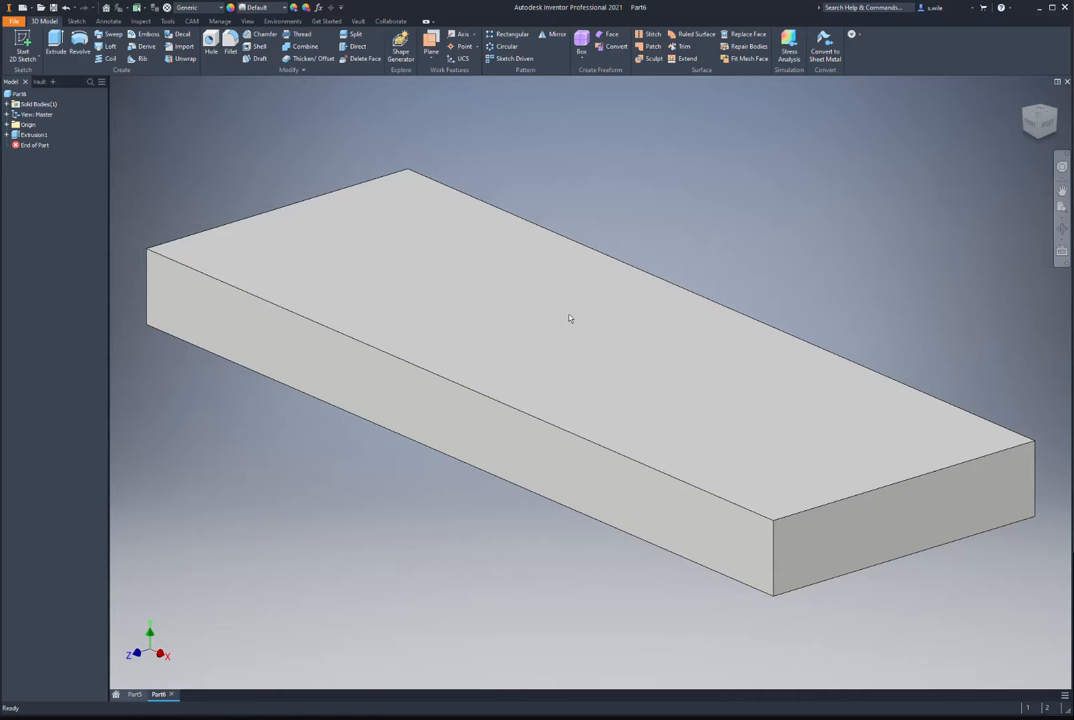
{"action": "key", "text": "alt+Tab"}
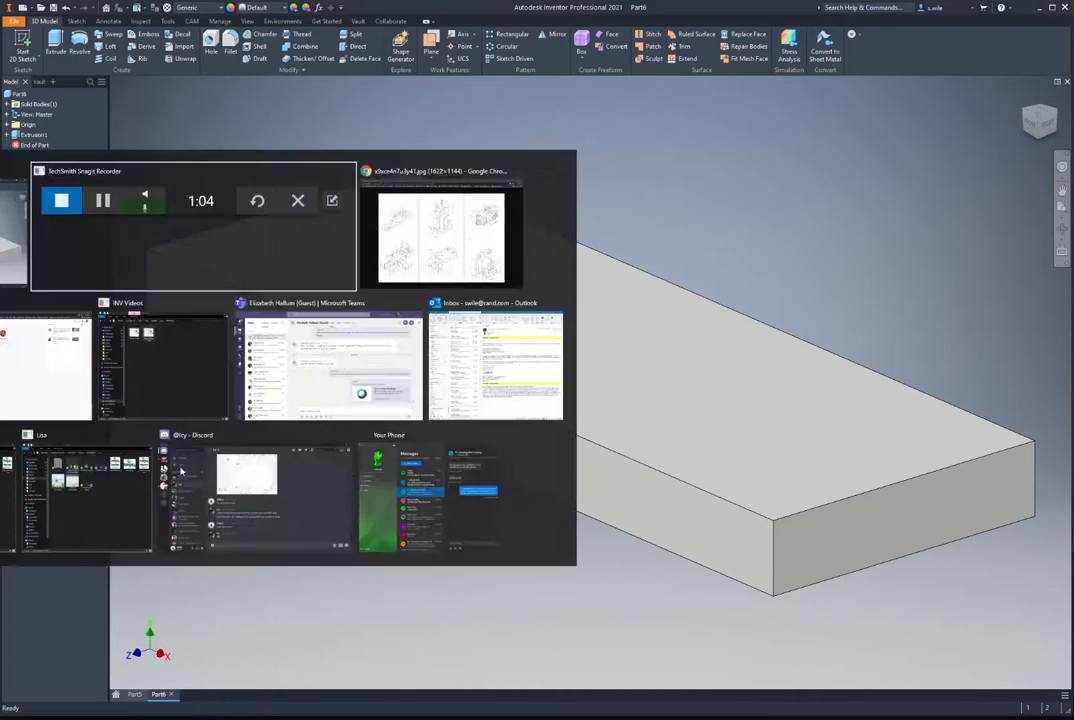
{"action": "key", "text": "alt+Tab"}
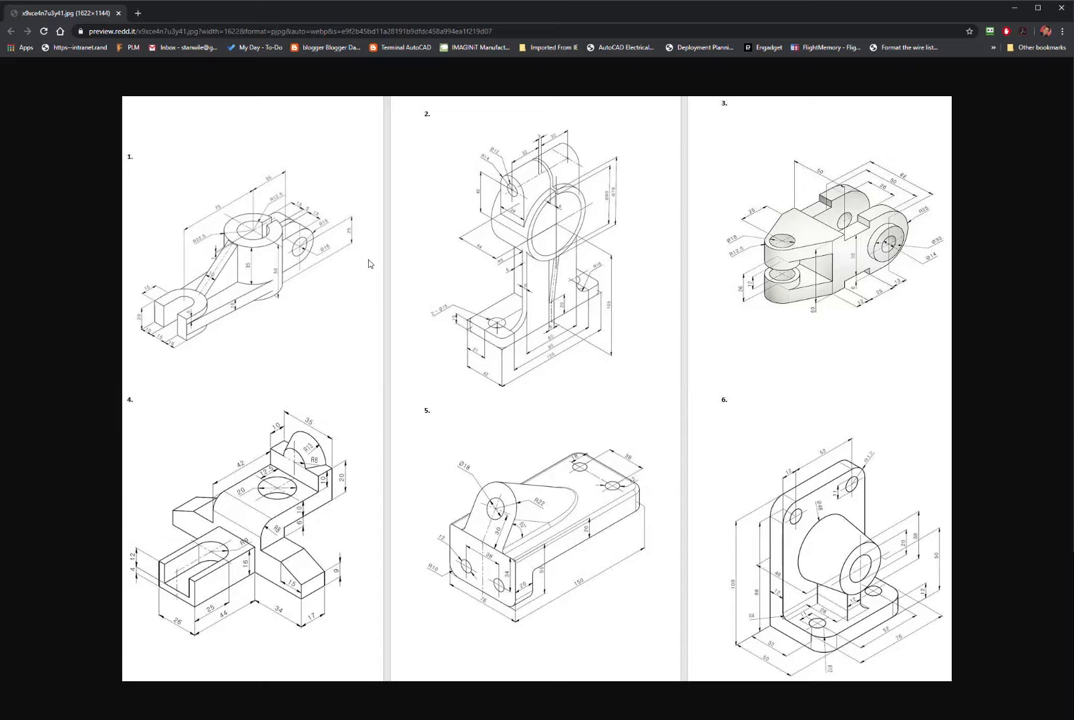
{"action": "key", "text": "alt+Tab"}
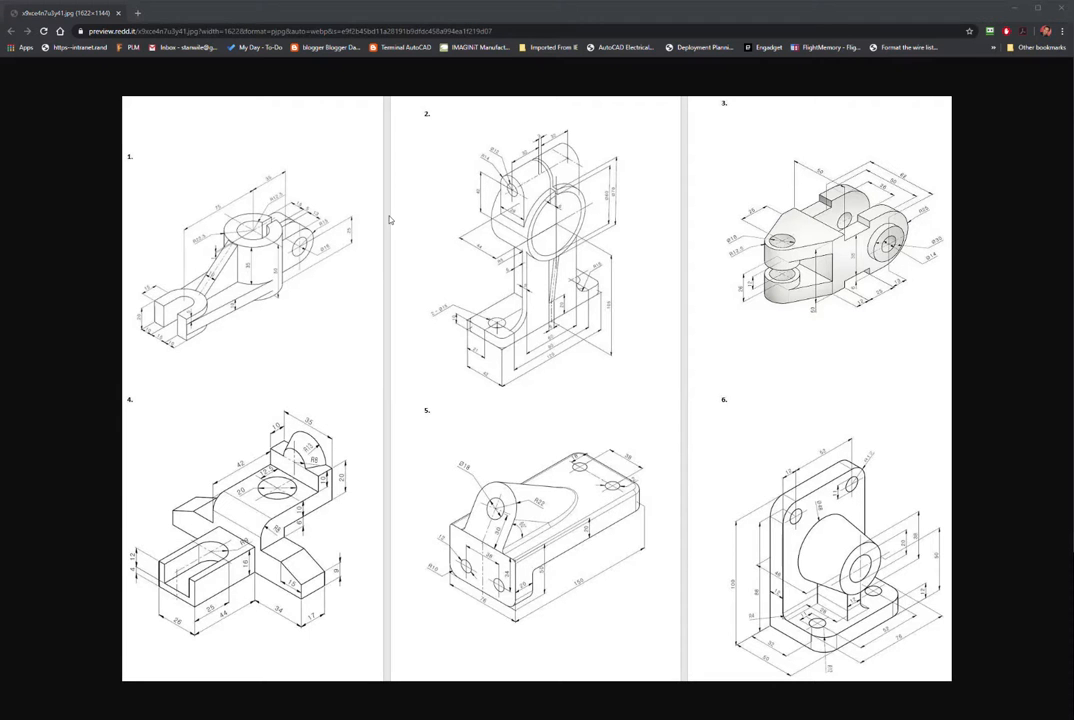
{"action": "key", "text": "alt+Tab"}
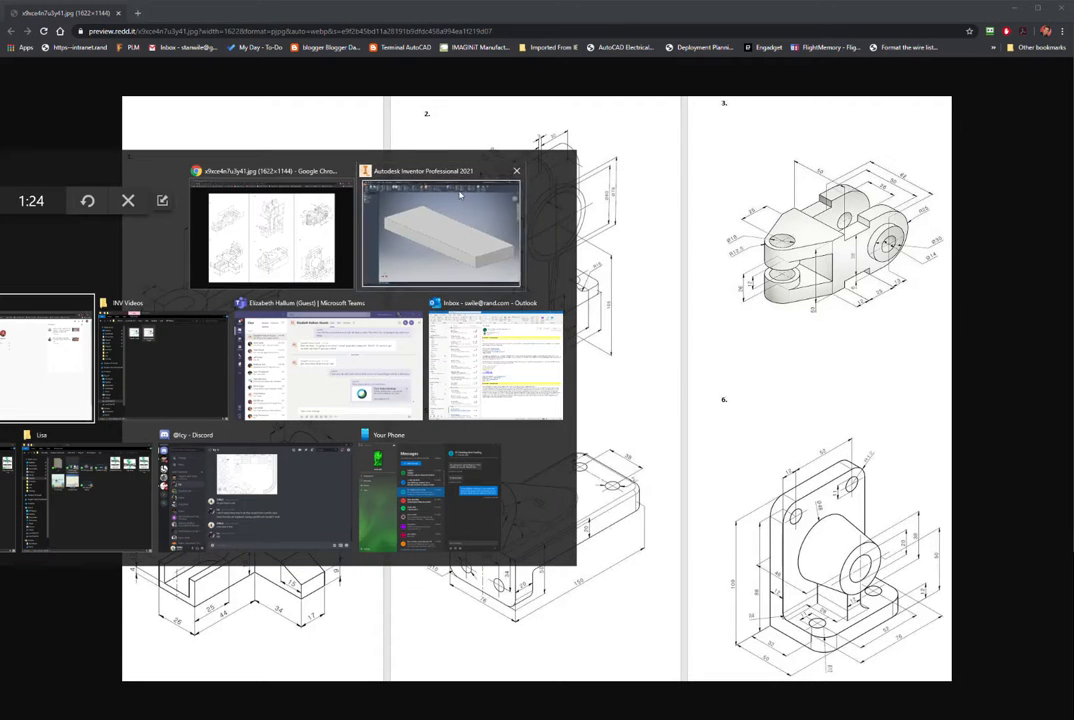
{"action": "left_click", "coordinate": [460, 195]}
{"action": "key", "text": "s"}
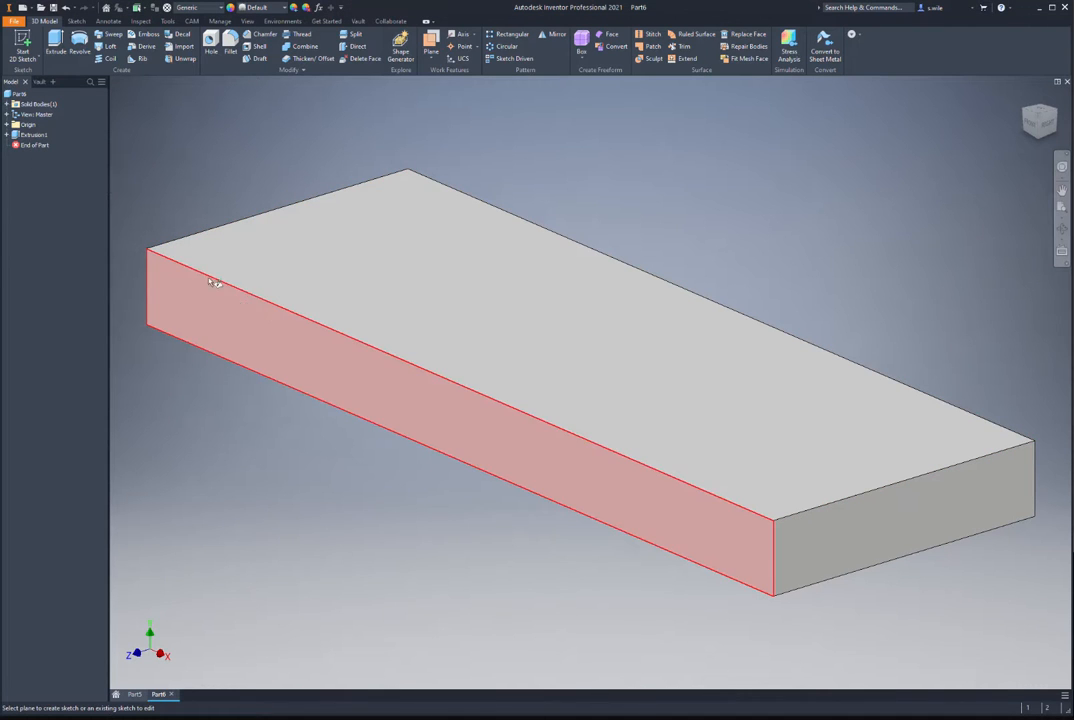
Step: On the plate's side face, sketch a rectangle centred on the projected top edge's midpoint
{"action": "left_click", "coordinate": [280, 327]}
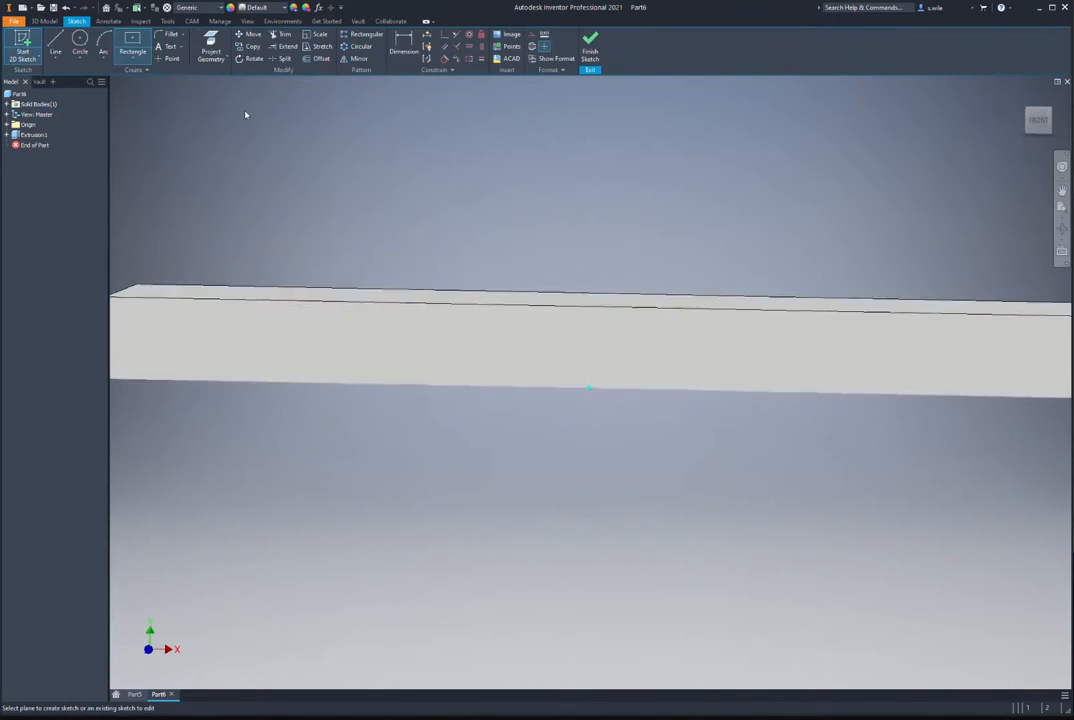
{"action": "left_click", "coordinate": [208, 44]}
{"action": "left_click", "coordinate": [418, 302]}
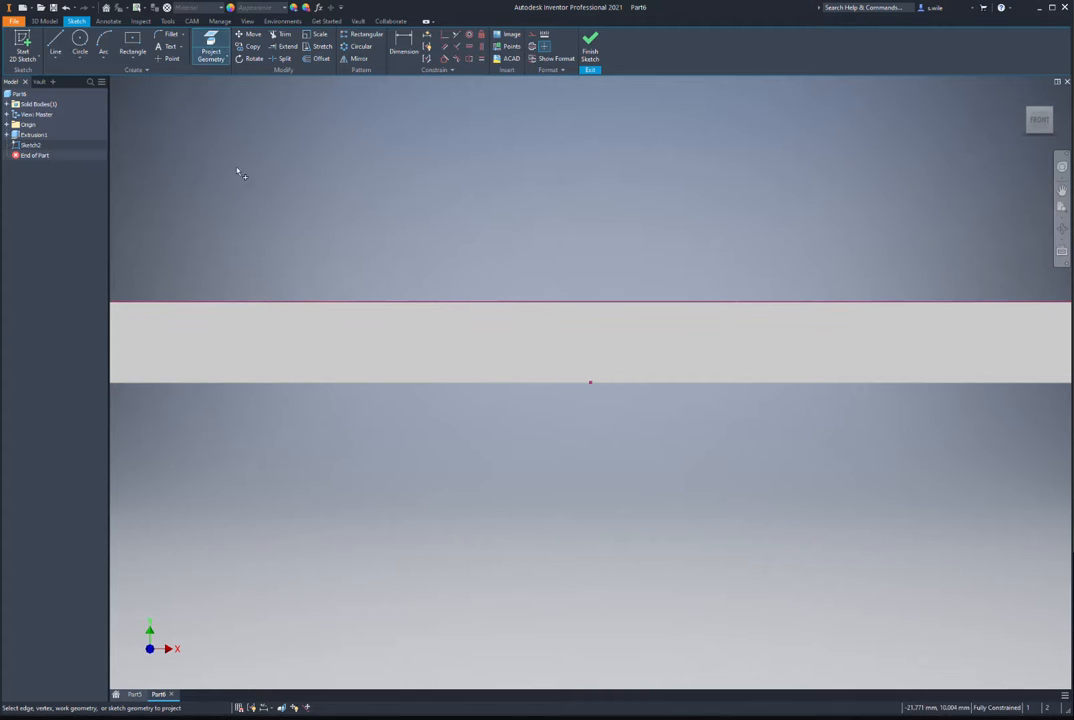
{"action": "left_click", "coordinate": [132, 44]}
{"action": "left_click", "coordinate": [132, 59]}
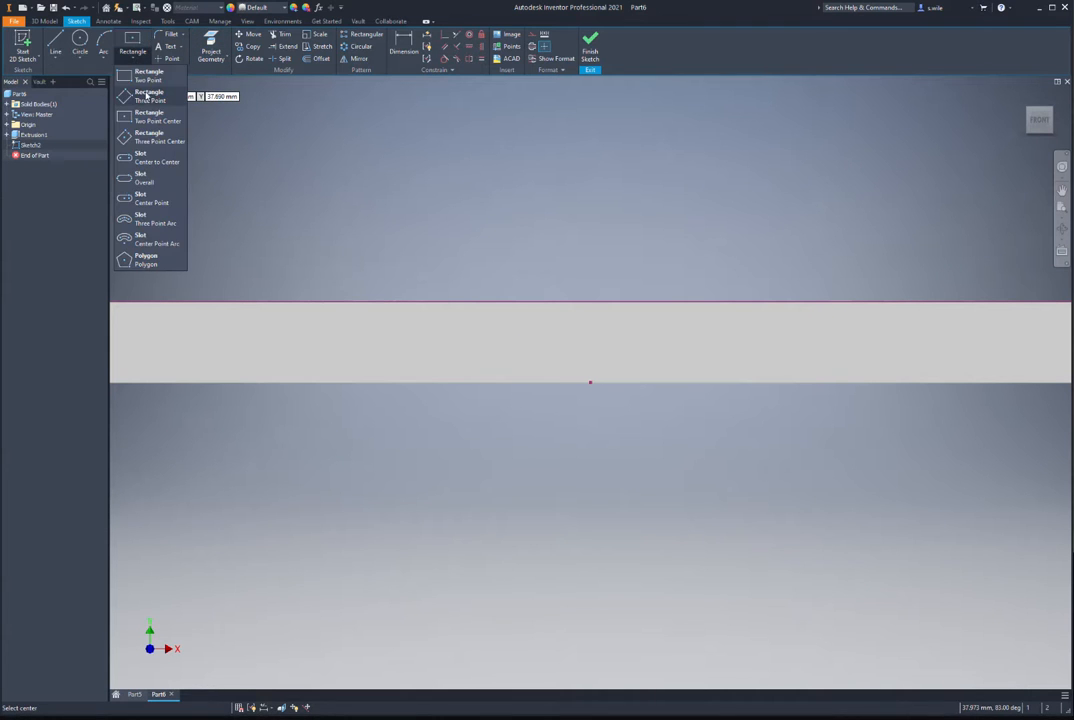
{"action": "left_click", "coordinate": [124, 73]}
{"action": "left_click", "coordinate": [408, 302]}
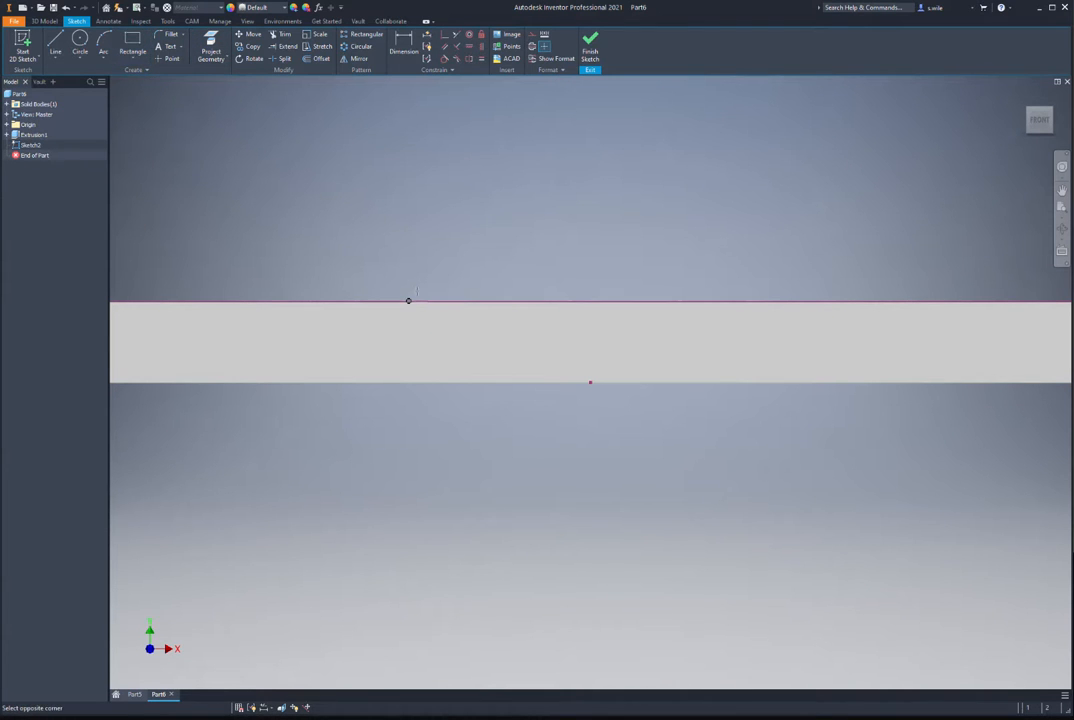
{"action": "left_click", "coordinate": [654, 103]}
{"action": "left_click", "coordinate": [444, 35]}
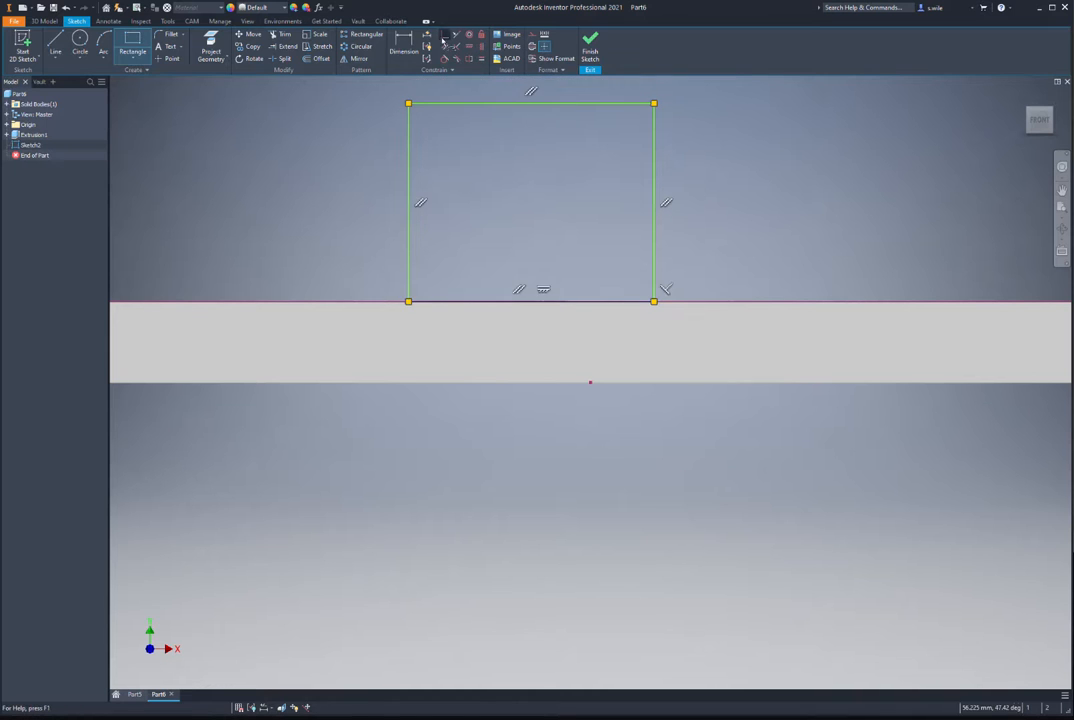
{"action": "left_click", "coordinate": [531, 301]}
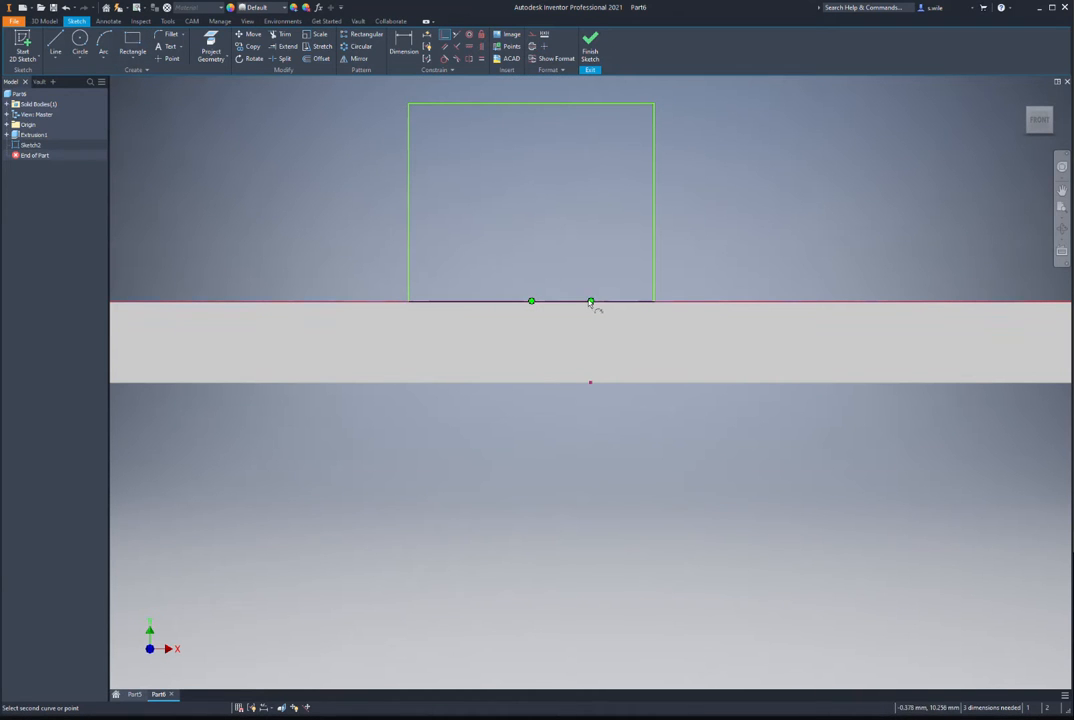
{"action": "left_click", "coordinate": [591, 302]}
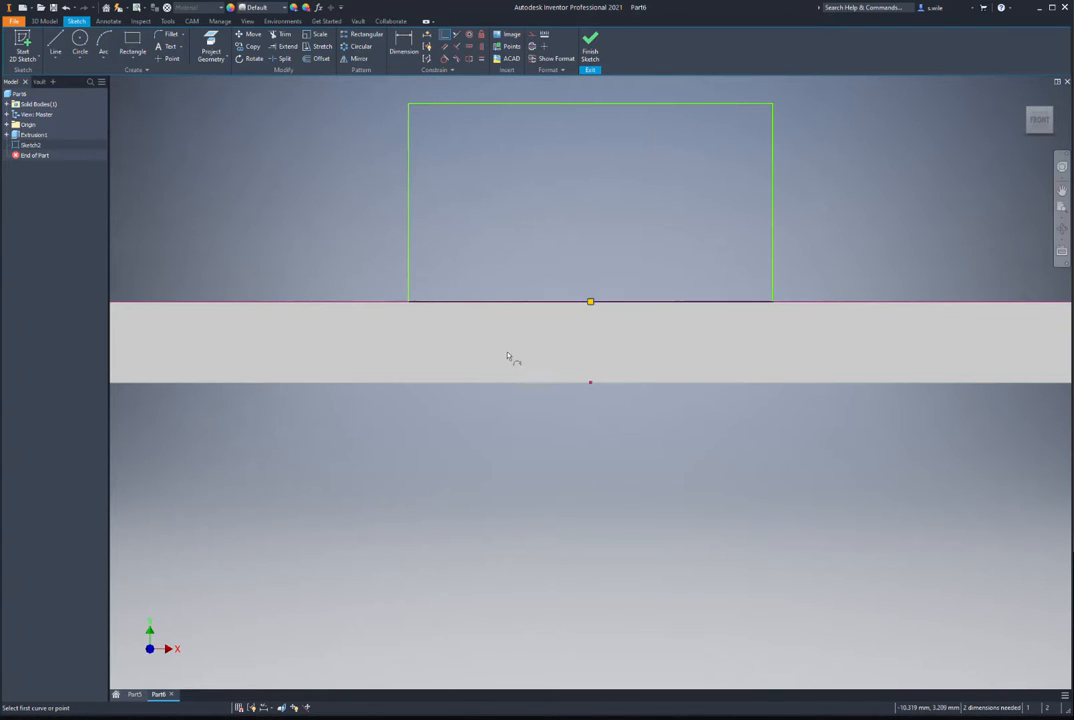
Step: Dimension the rectangle to 100 mm height and 60 mm width
{"action": "key", "text": "d"}
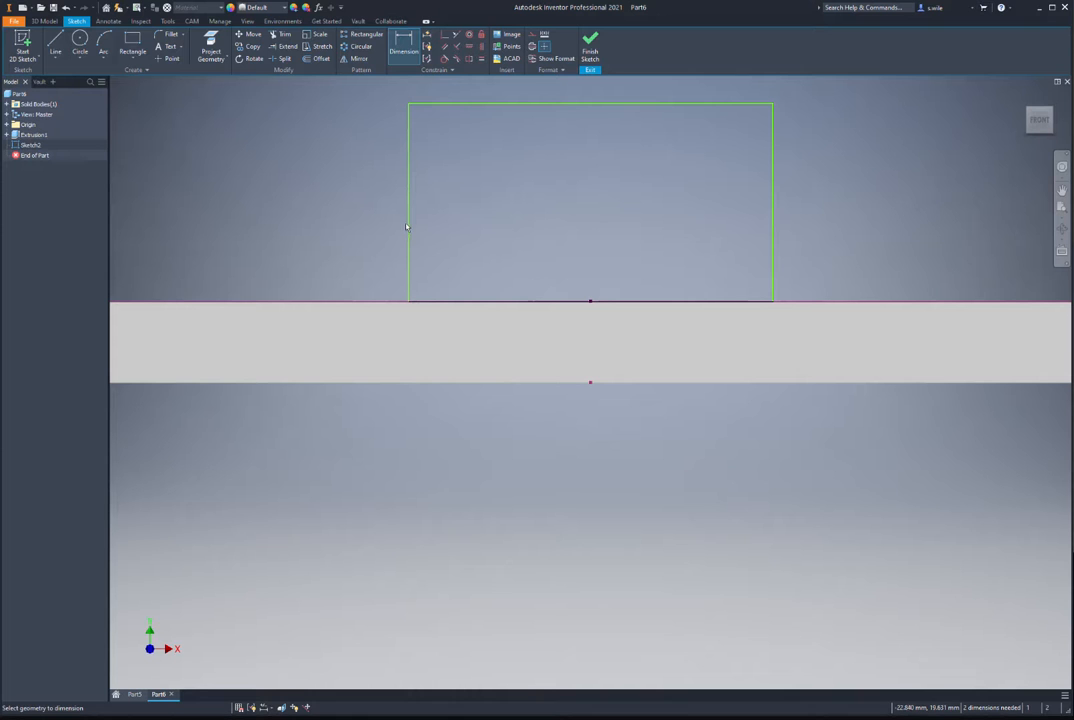
{"action": "scroll", "coordinate": [545, 252], "scroll_direction": "down", "scroll_amount": 3}
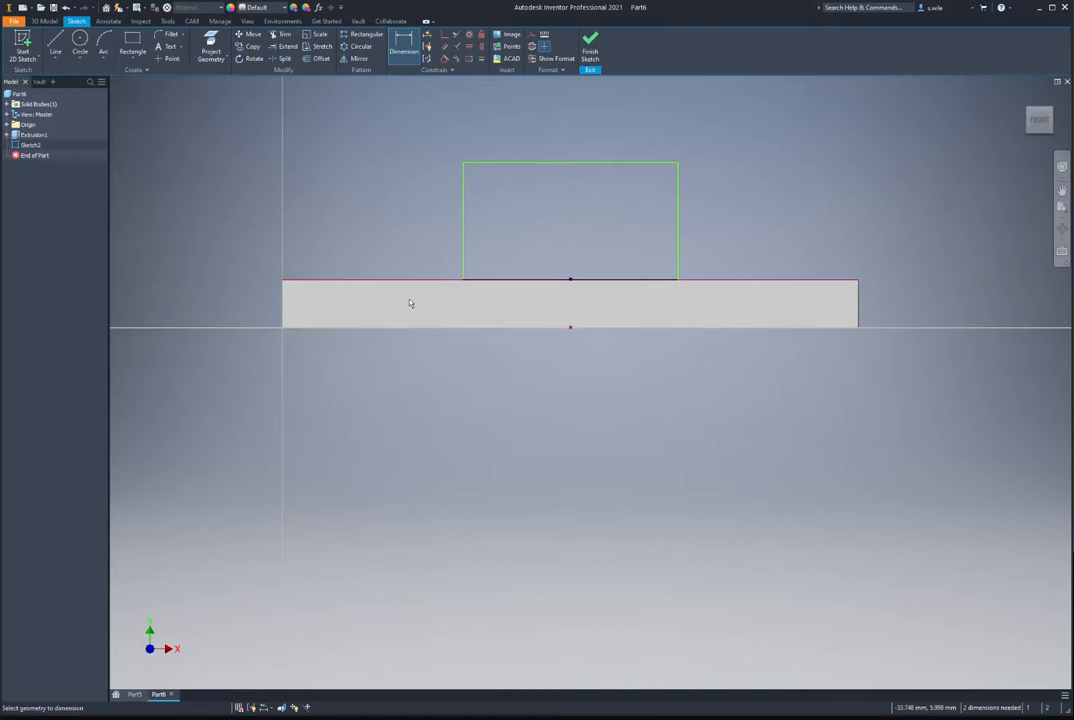
{"action": "left_click", "coordinate": [465, 329]}
{"action": "left_click", "coordinate": [530, 163]}
{"action": "left_click", "coordinate": [225, 237]}
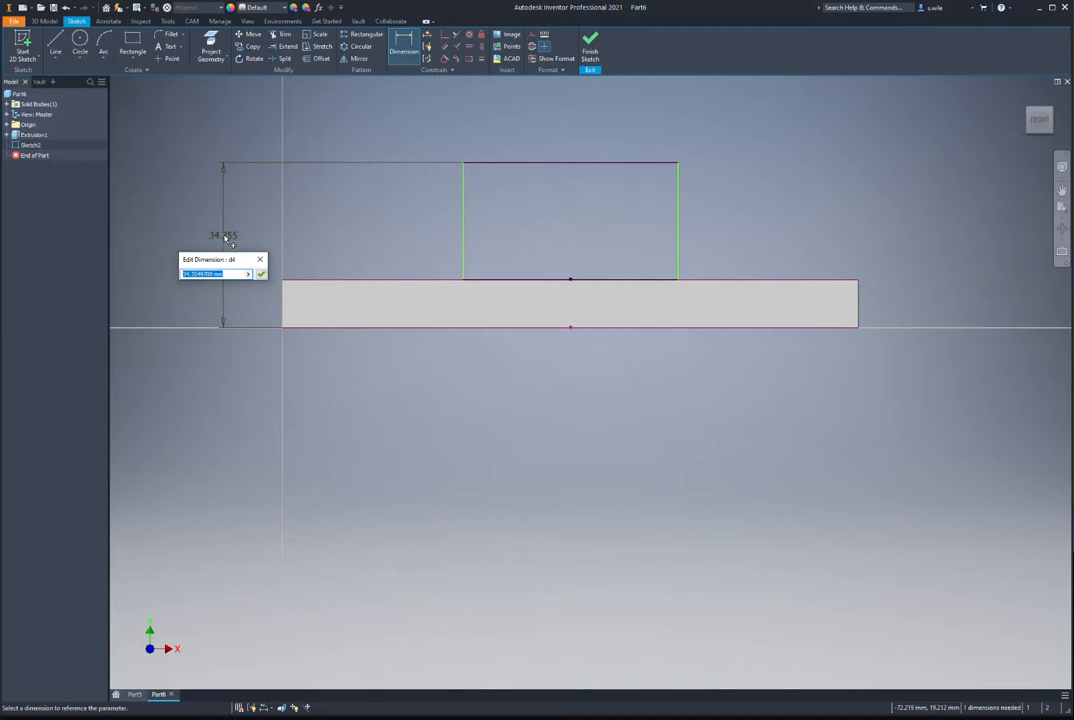
{"action": "type", "text": "100"}
{"action": "key", "text": "Return"}
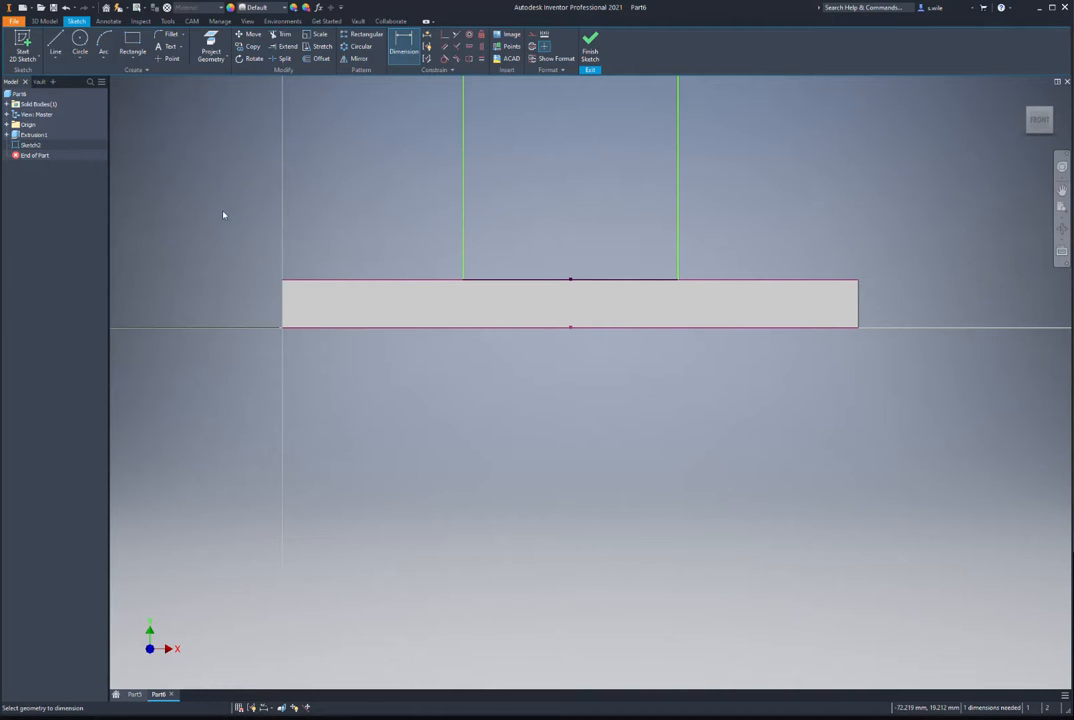
{"action": "left_click", "coordinate": [464, 211]}
{"action": "left_click", "coordinate": [675, 212]}
{"action": "left_click", "coordinate": [595, 204]}
{"action": "type", "text": "60"}
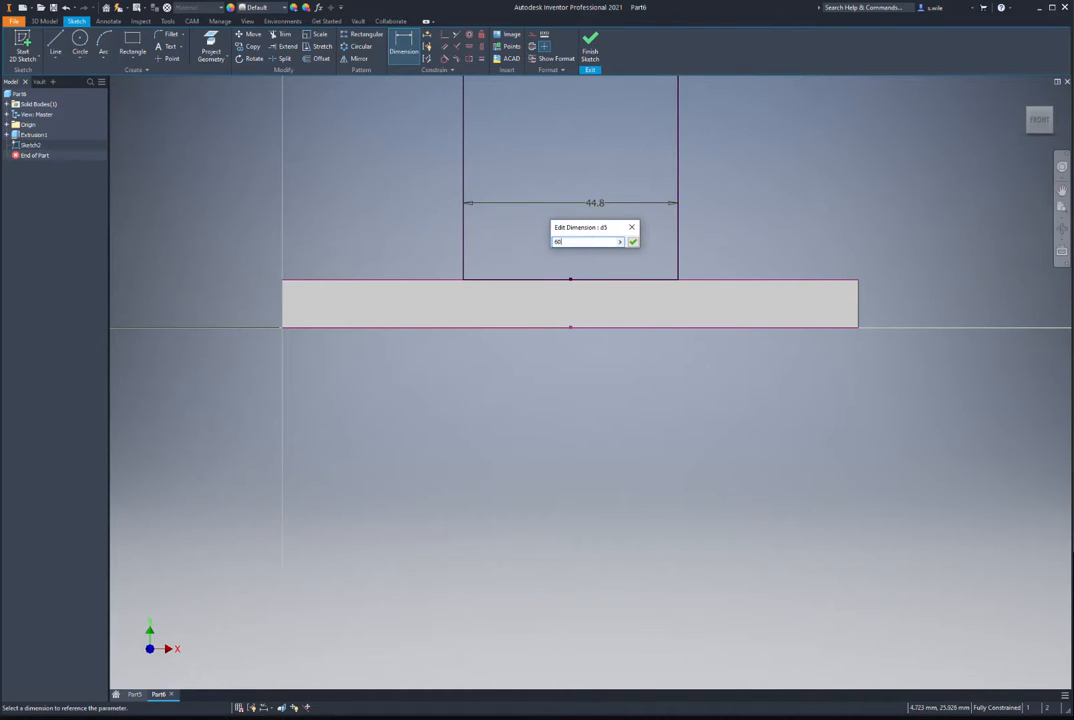
{"action": "key", "text": "Return"}
Step: Extrude the rectangle 5 mm, flipped, into the upright wall
{"action": "key", "text": "e"}
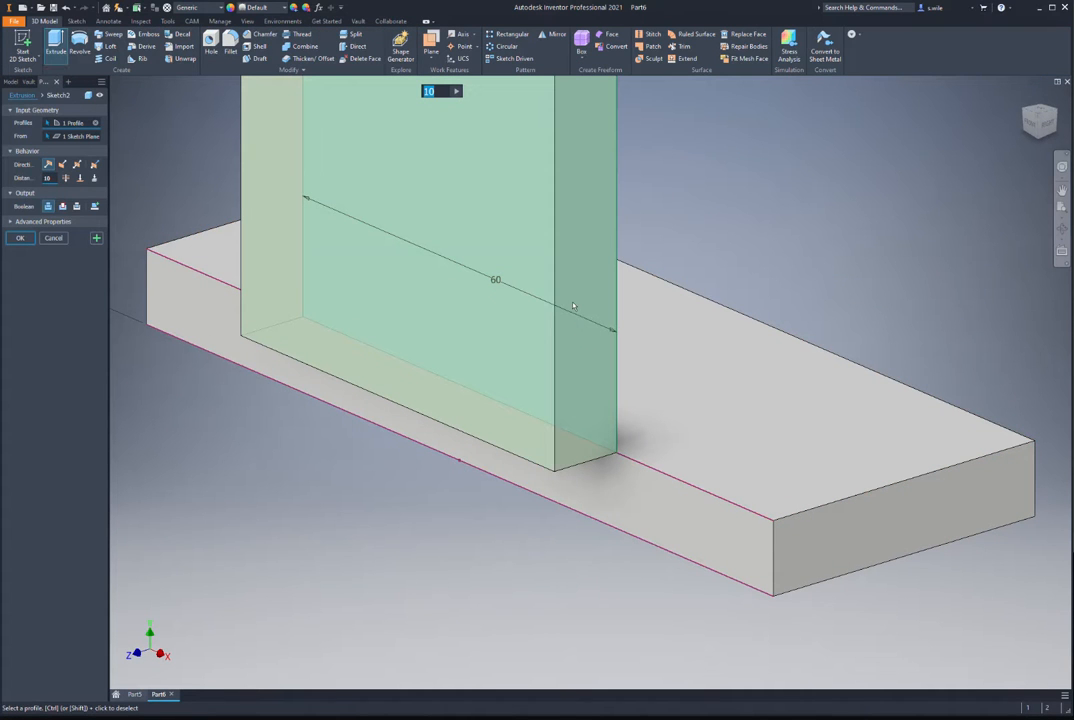
{"action": "type", "text": "5"}
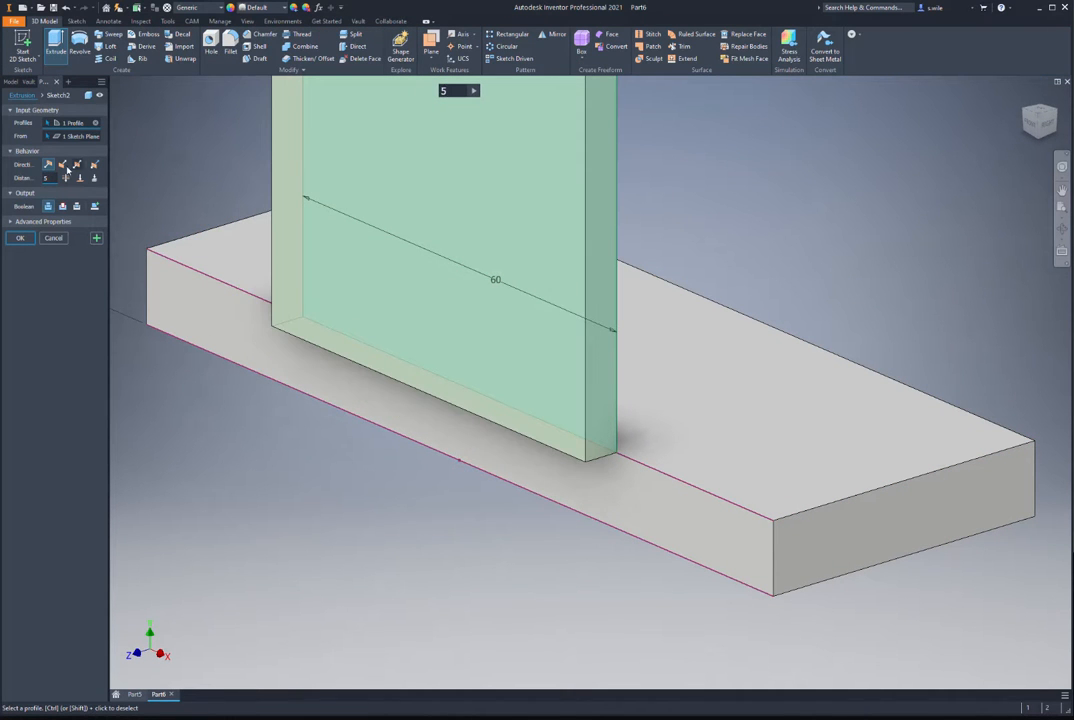
{"action": "left_click", "coordinate": [62, 164]}
{"action": "left_click", "coordinate": [20, 238]}
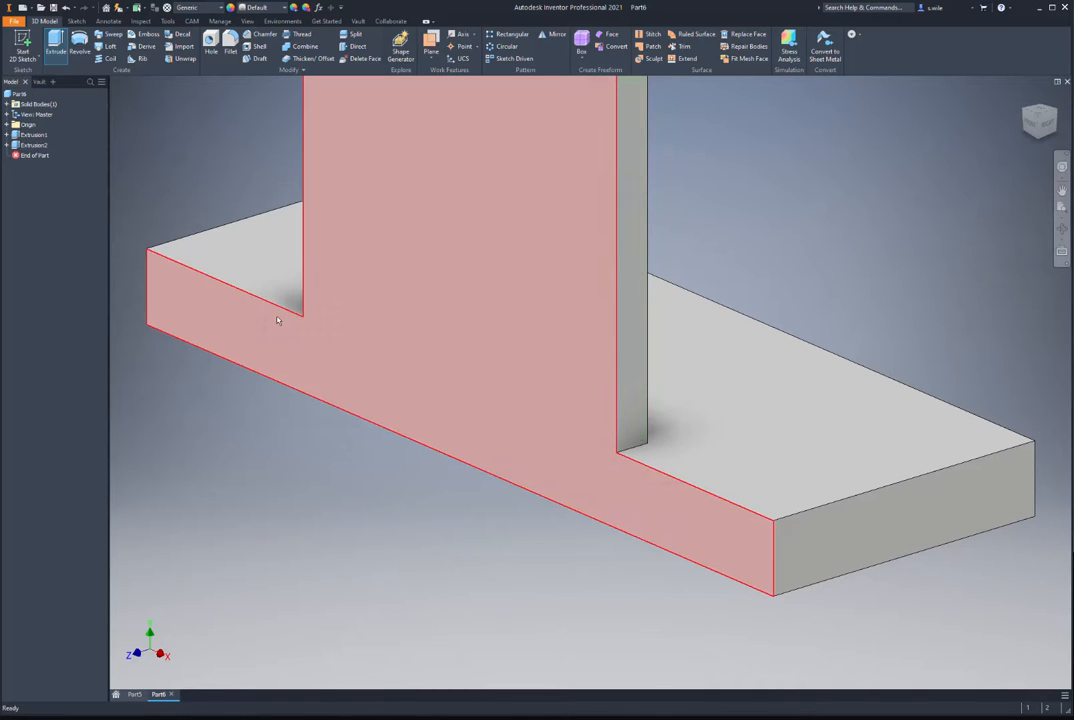
{"action": "middle_click_drag", "start_coordinate": [280, 318], "coordinate": [662, 488], "text": "shift"}
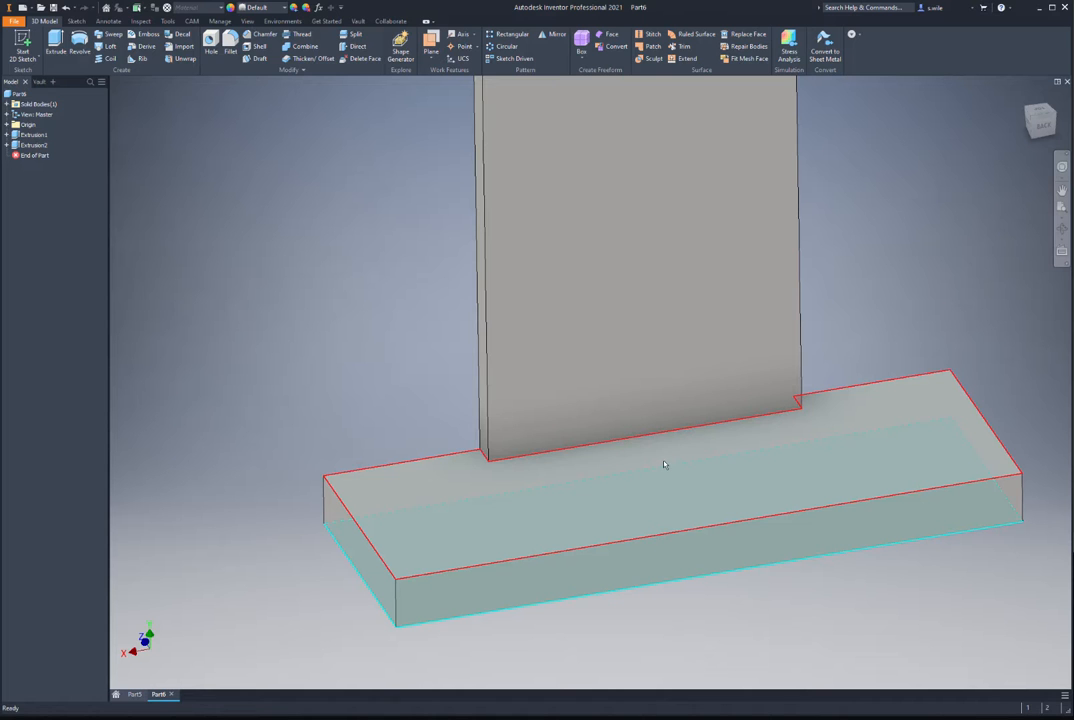
Step: On the base's top face, project the plate edges and draw a center-point rectangle at the origin
{"action": "left_click", "coordinate": [686, 472]}
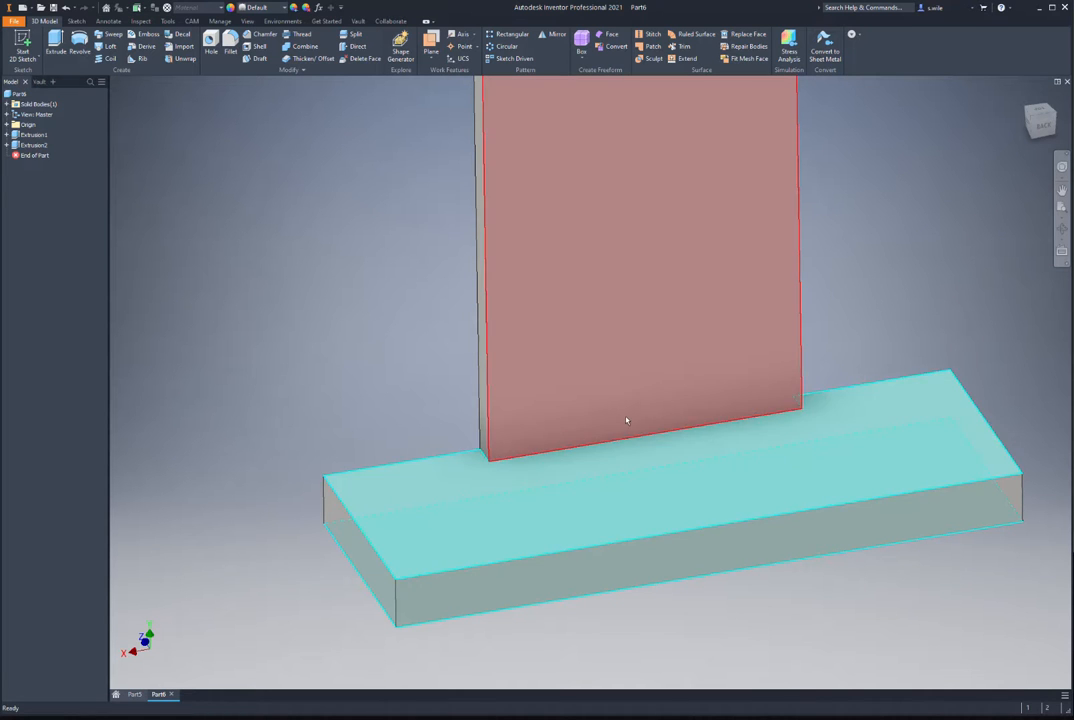
{"action": "key", "text": "s"}
{"action": "left_click", "coordinate": [604, 470]}
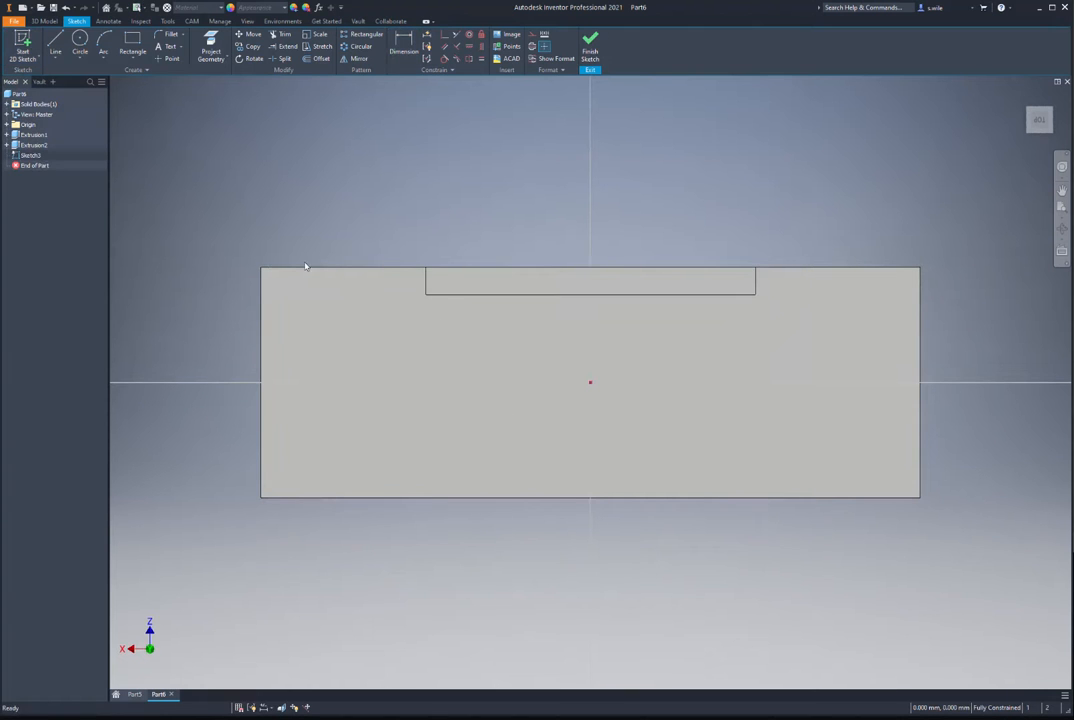
{"action": "left_click", "coordinate": [133, 57]}
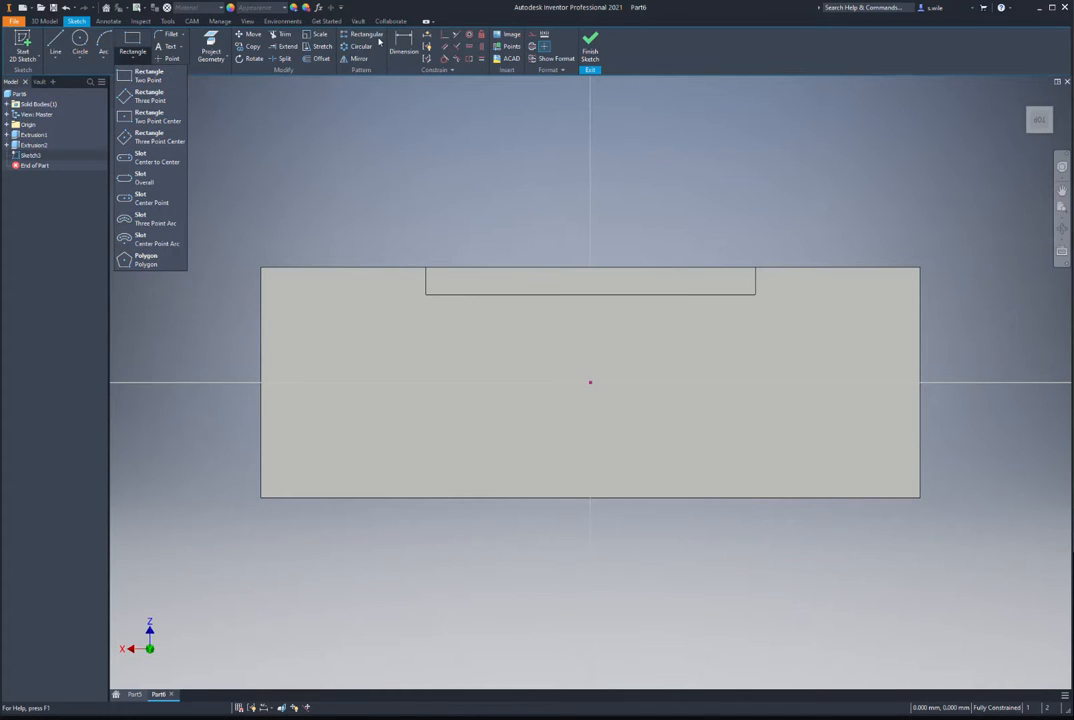
{"action": "left_click", "coordinate": [211, 45]}
{"action": "left_click", "coordinate": [516, 296]}
{"action": "left_click", "coordinate": [520, 498]}
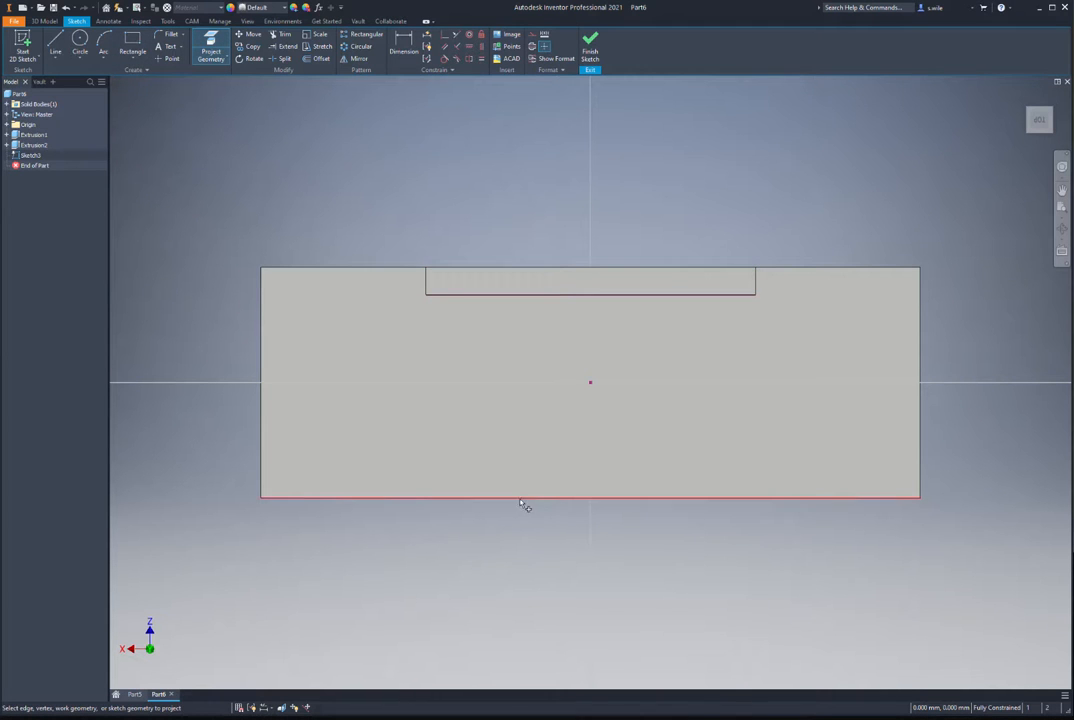
{"action": "left_click", "coordinate": [132, 54]}
{"action": "left_click", "coordinate": [146, 115]}
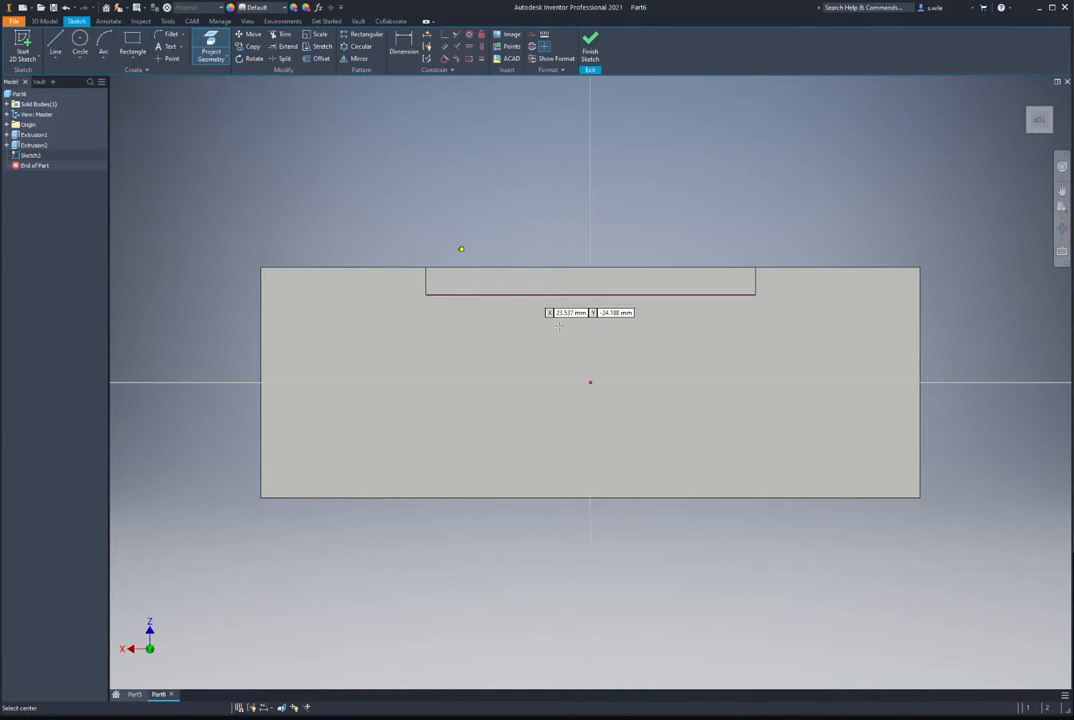
{"action": "left_click", "coordinate": [590, 381]}
{"action": "left_click", "coordinate": [528, 295]}
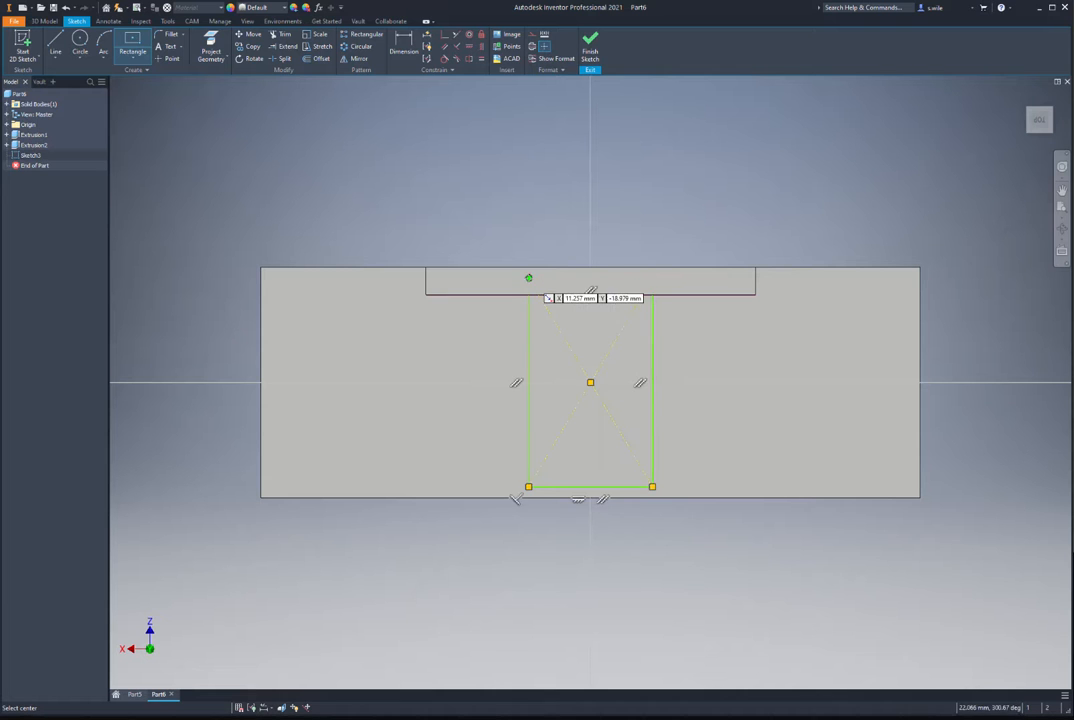
{"action": "key", "text": "Escape"}
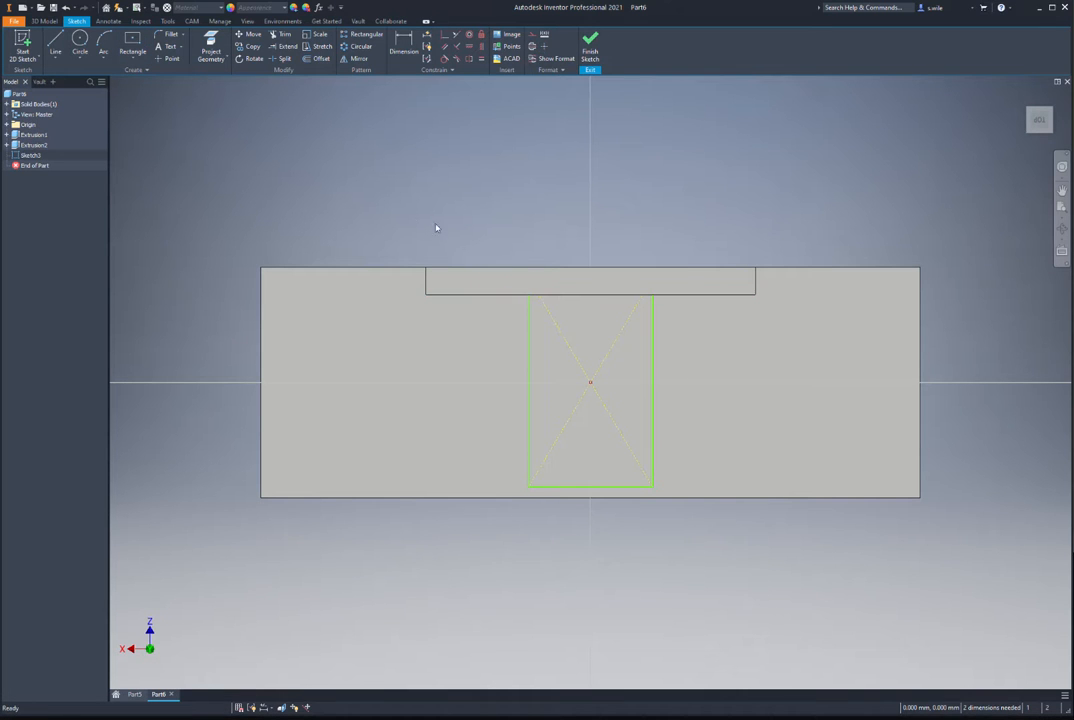
Step: Dimension the rectangle to 42 long and 5 wide
{"action": "key", "text": "d"}
{"action": "left_click", "coordinate": [529, 359]}
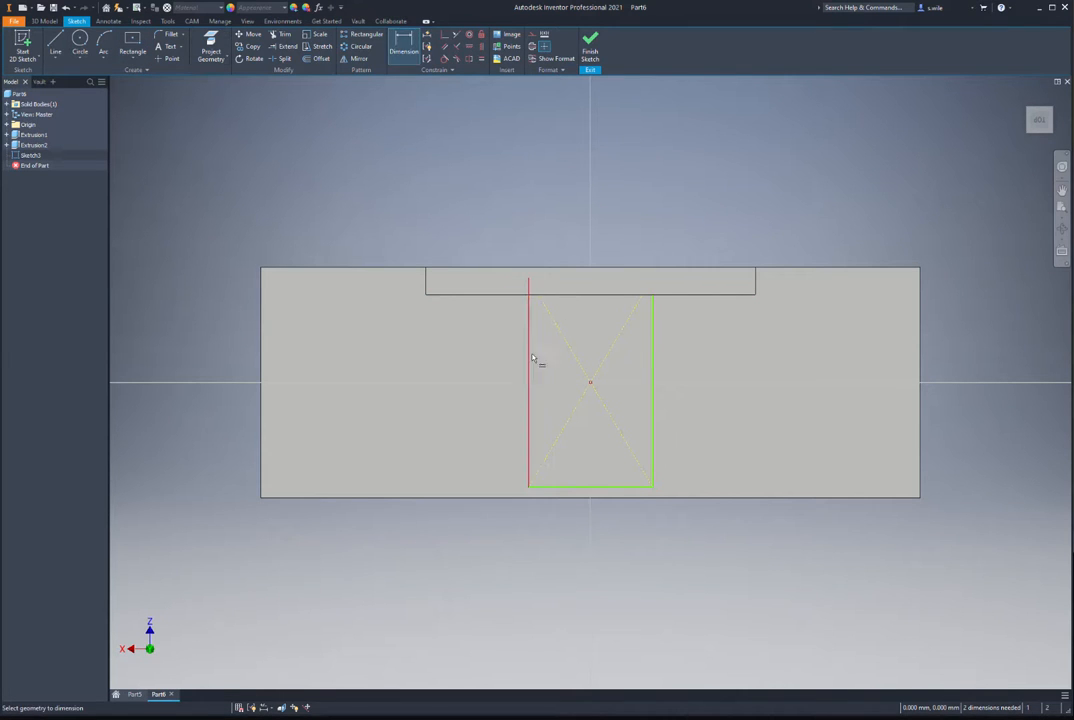
{"action": "left_click", "coordinate": [466, 371]}
{"action": "type", "text": "42"}
{"action": "key", "text": "Return"}
{"action": "left_click", "coordinate": [585, 500]}
{"action": "left_click", "coordinate": [585, 520]}
{"action": "type", "text": "5"}
{"action": "key", "text": "Return"}
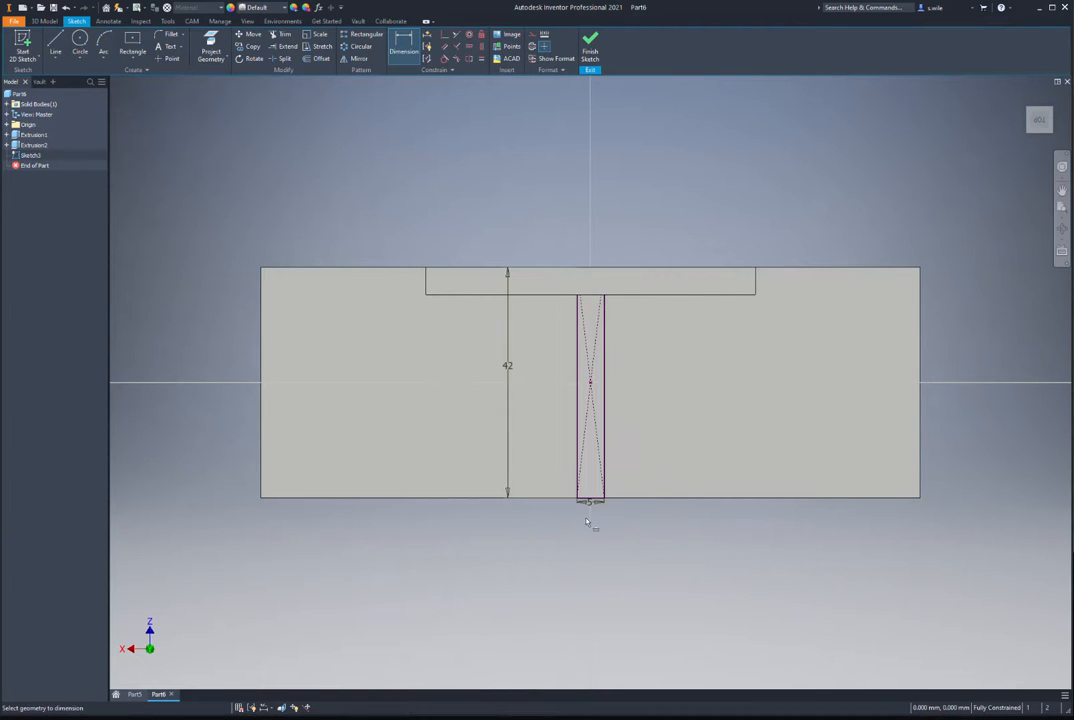
Step: Extrude the rectangle up to the upright wall's top face as the cross plate
{"action": "mouse_move", "coordinate": [500, 260]}
{"action": "middle_mouse_down", "text": "shift"}
{"action": "mouse_move", "coordinate": [494, 216]}
{"action": "mouse_move", "coordinate": [515, 262]}
{"action": "middle_mouse_up", "text": "shift"}
{"action": "key", "text": "e"}
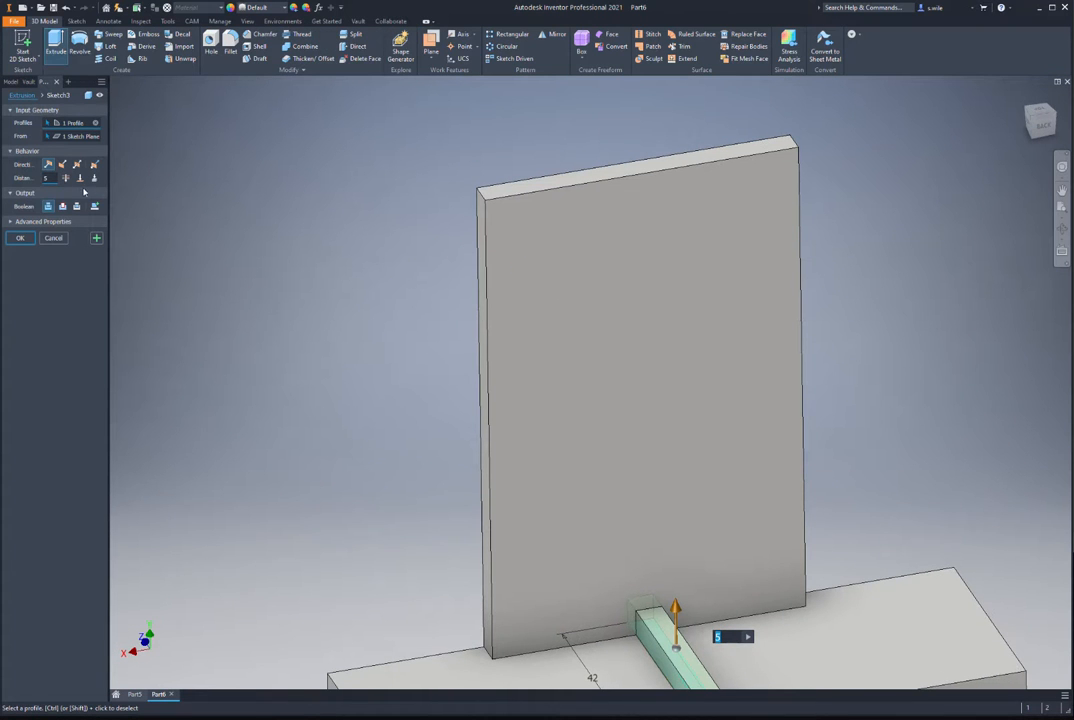
{"action": "left_click", "coordinate": [80, 177]}
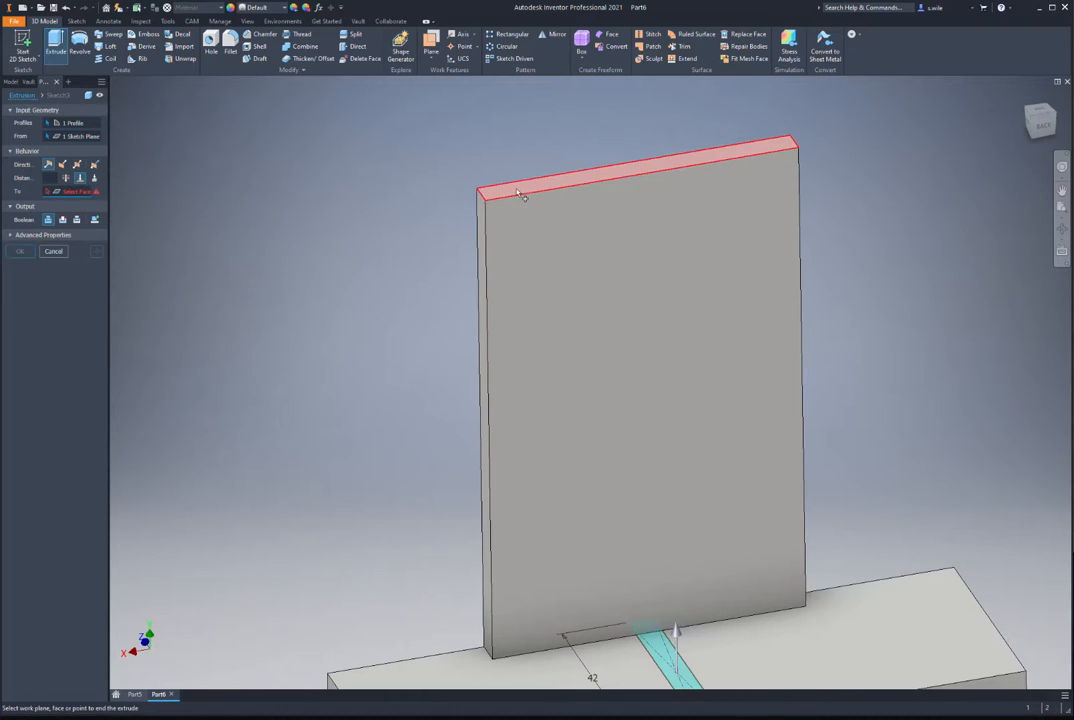
{"action": "left_click", "coordinate": [520, 195]}
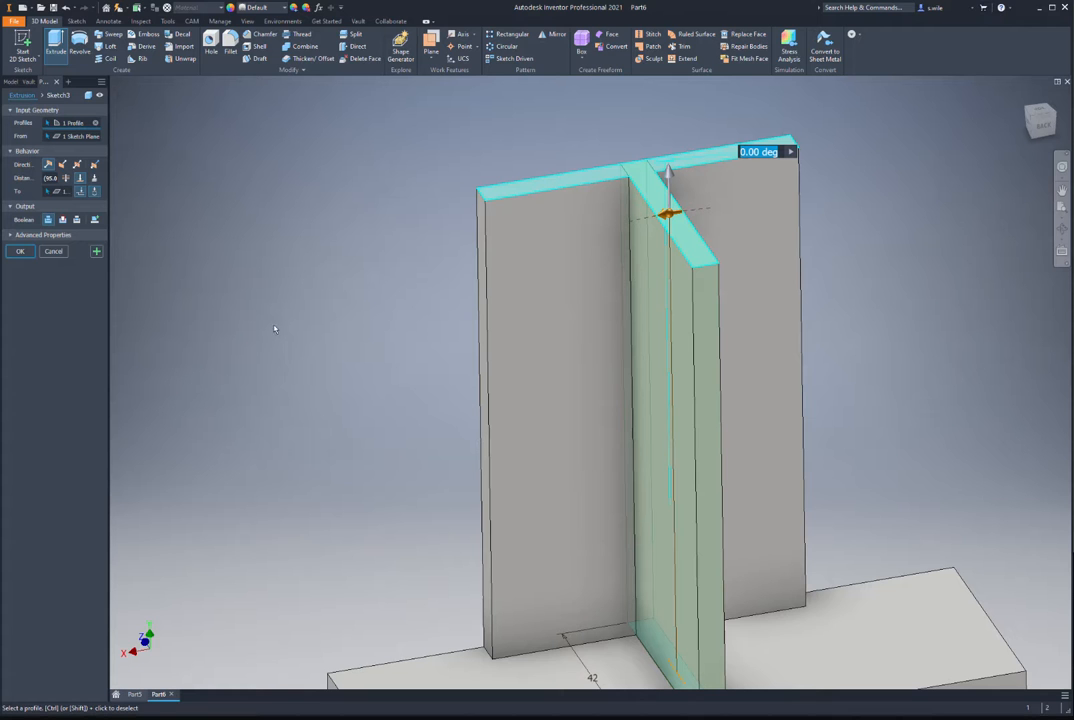
{"action": "left_click", "coordinate": [20, 251]}
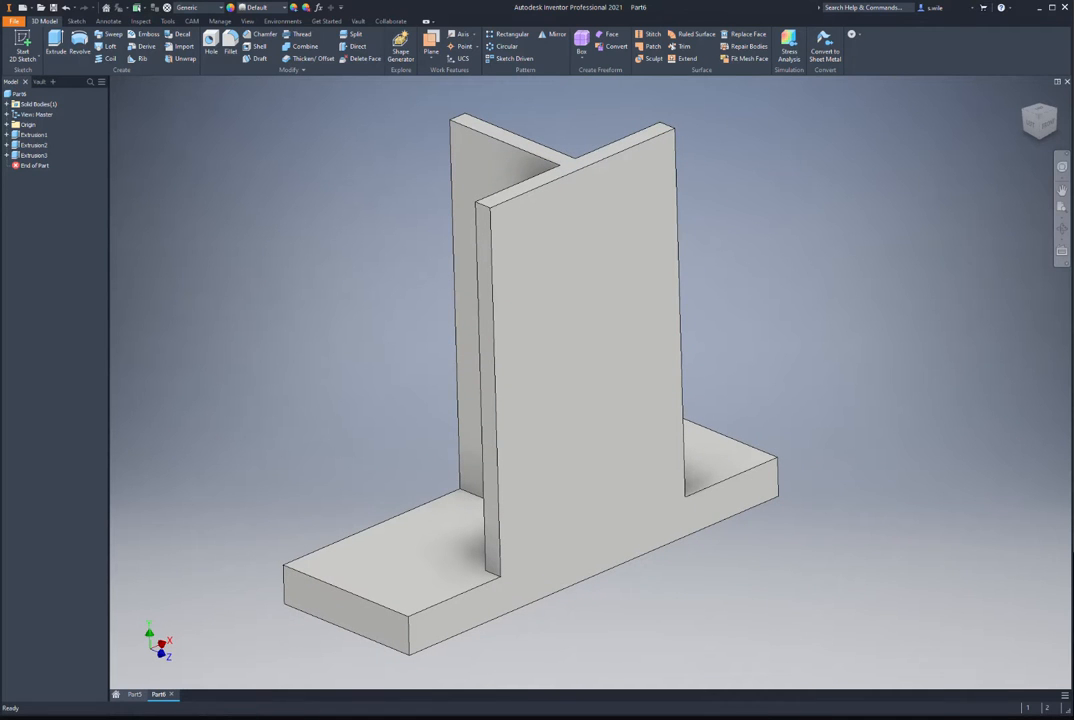
Step: Sketch a circle on the wall's front face, centred on the top edge midpoint and reaching its end
{"action": "key", "text": "alt+Tab"}
{"action": "left_click", "coordinate": [570, 245]}
{"action": "left_click", "coordinate": [580, 240]}
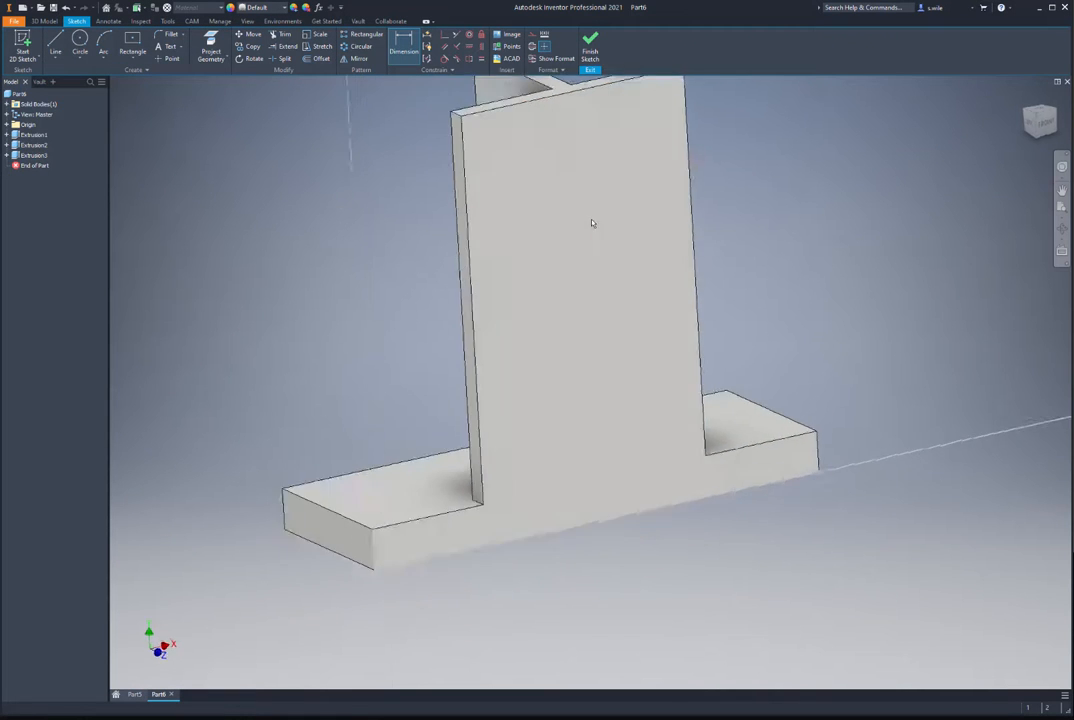
{"action": "left_click", "coordinate": [213, 45]}
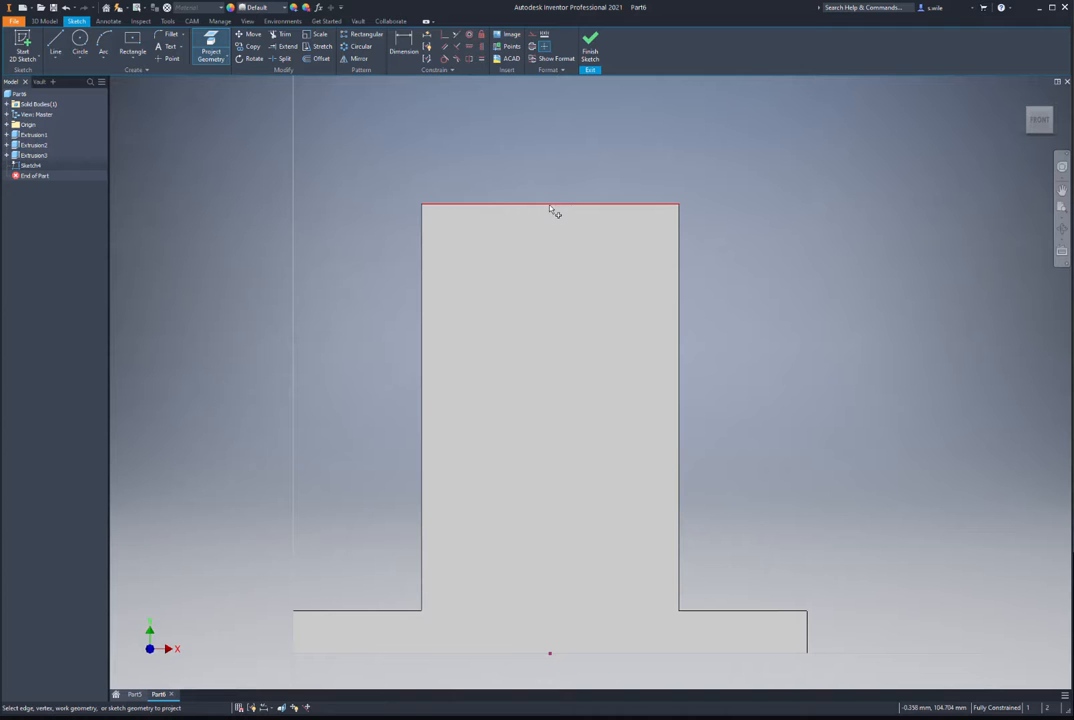
{"action": "key", "text": "c"}
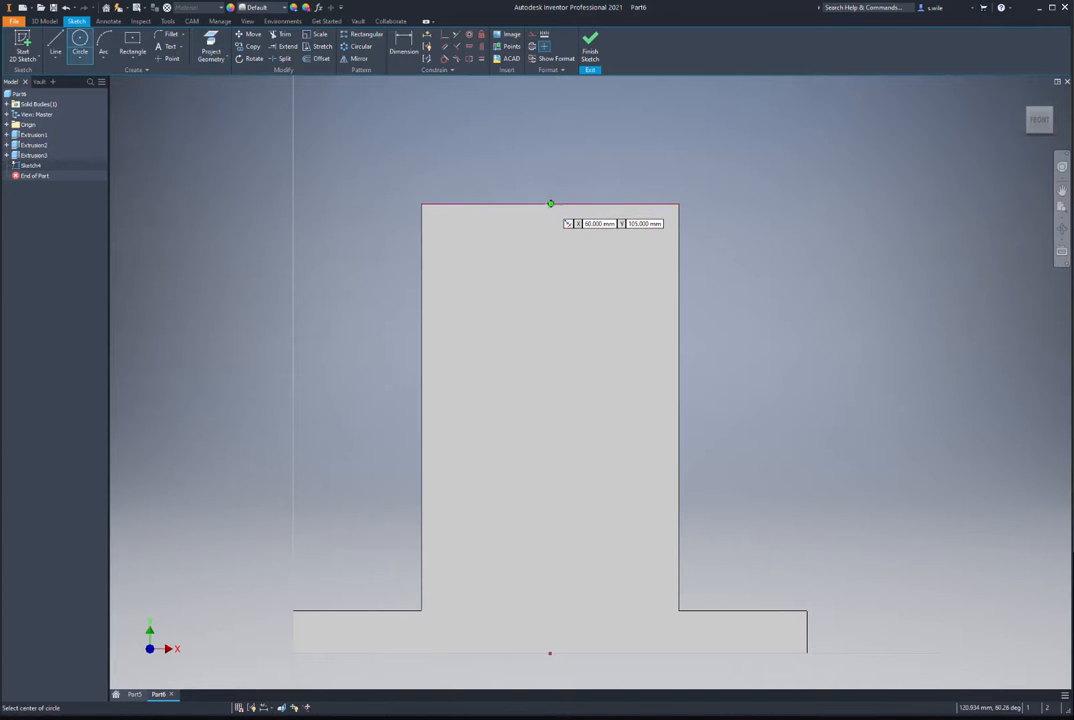
{"action": "left_click", "coordinate": [550, 203]}
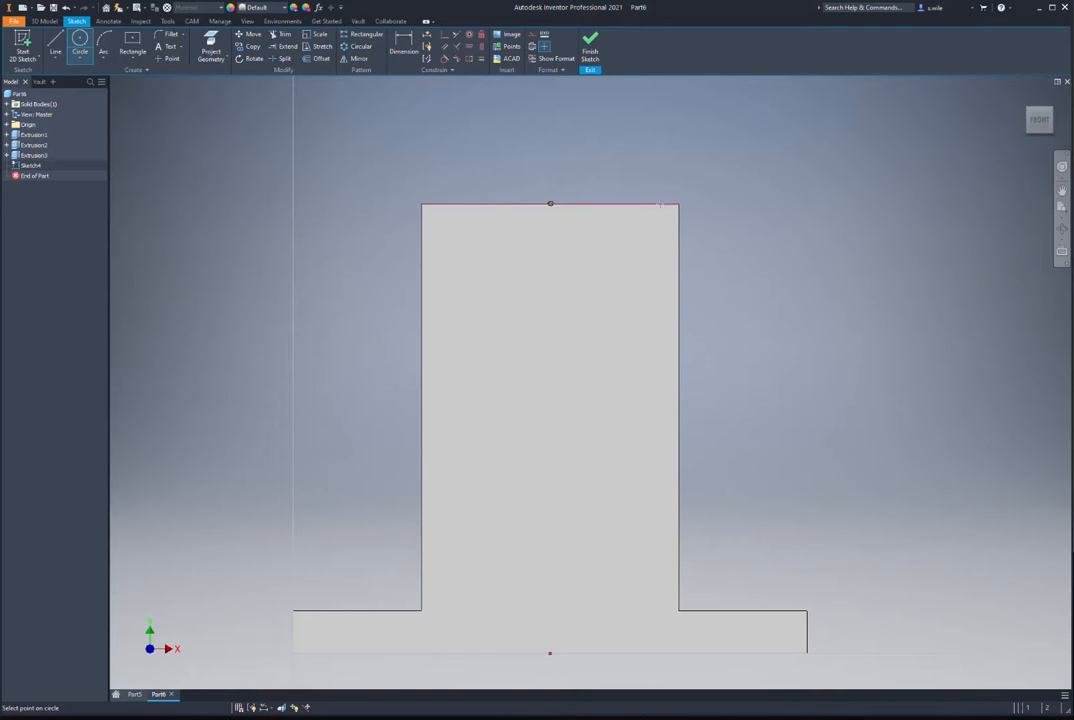
{"action": "left_click", "coordinate": [679, 203]}
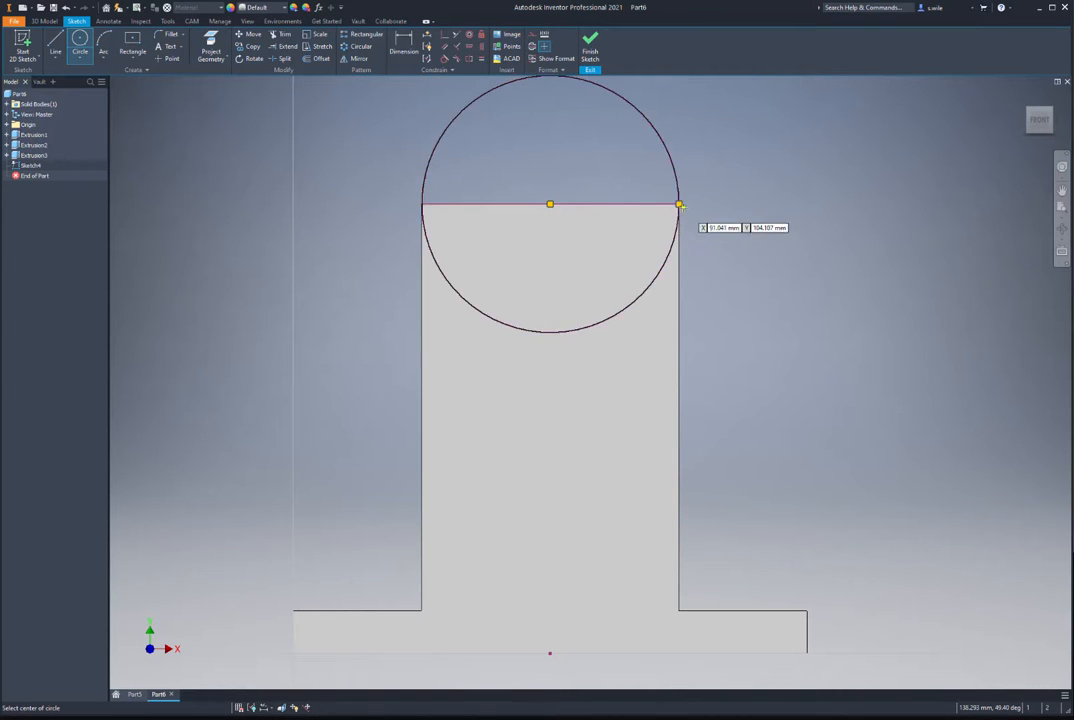
{"action": "left_click", "coordinate": [590, 45]}
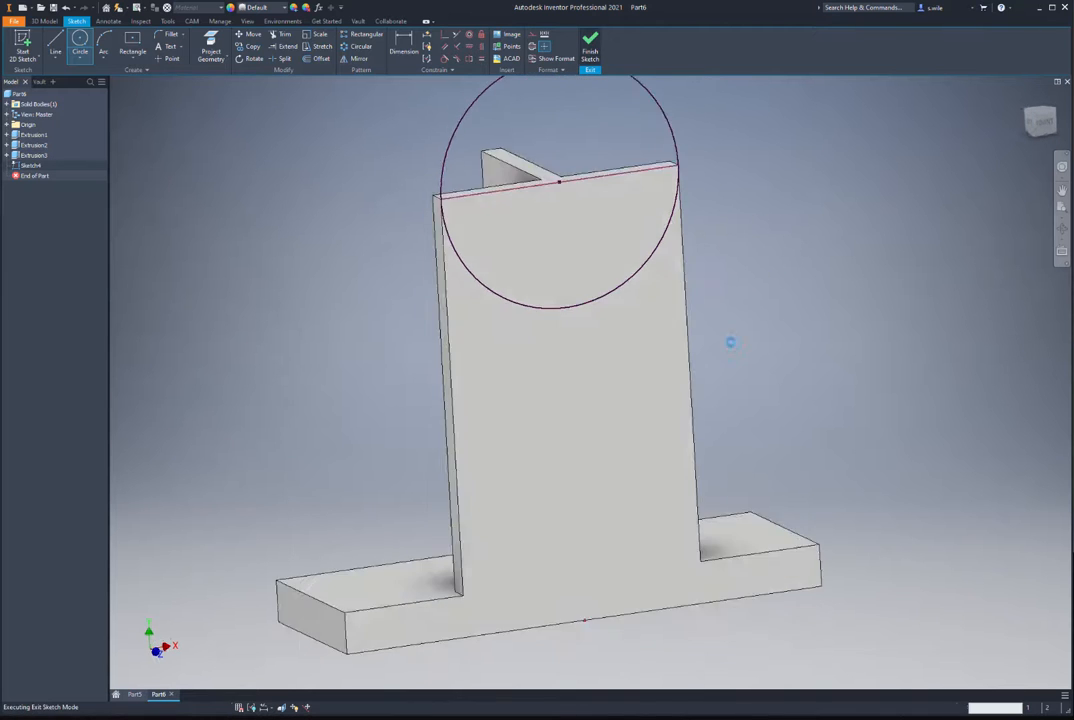
Step: Extrude both circle halves asymmetrically, 3 mm one way and 42 mm the other
{"action": "key", "text": "e"}
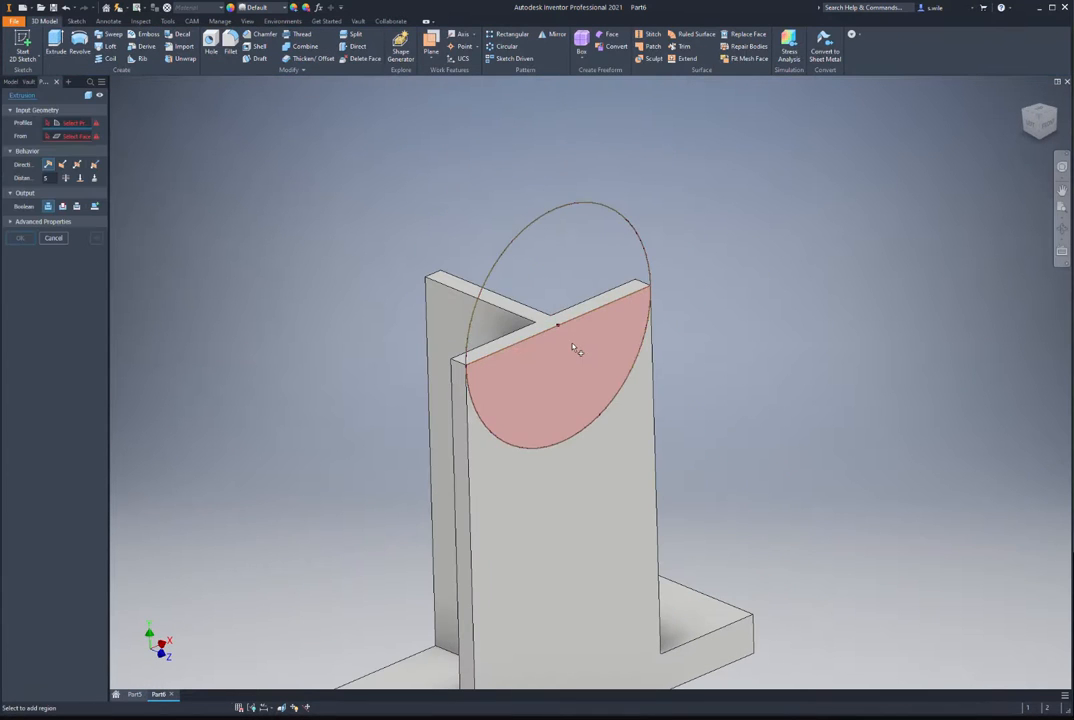
{"action": "left_click", "coordinate": [546, 275]}
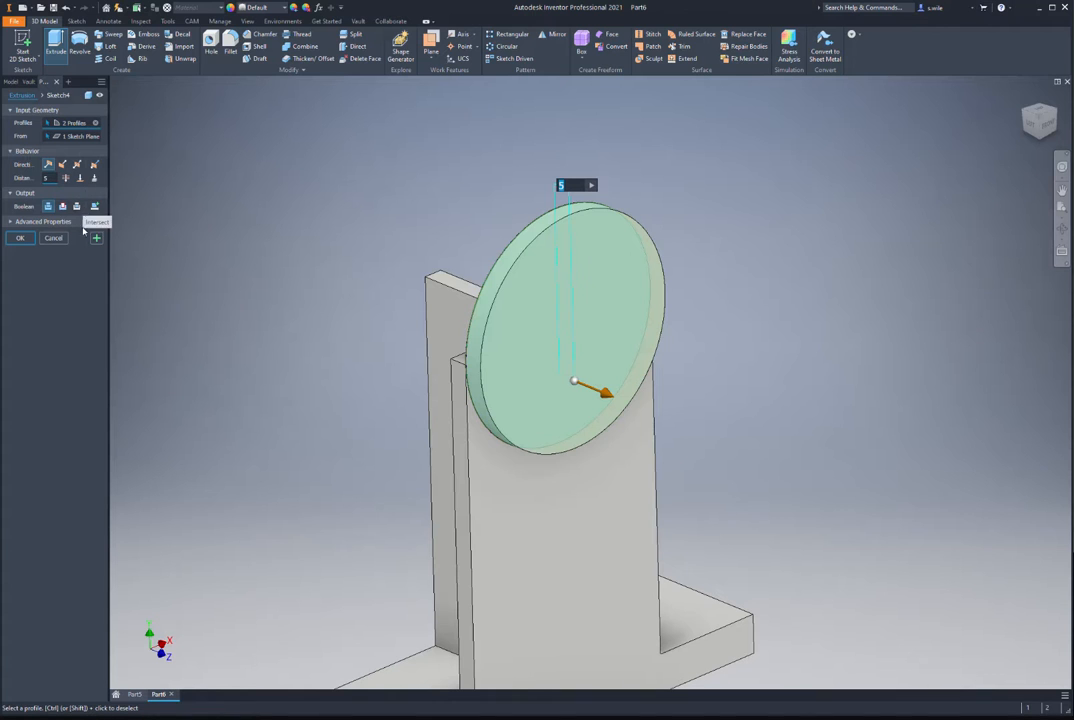
{"action": "left_click", "coordinate": [94, 164]}
{"action": "left_click_drag", "start_coordinate": [52, 179], "coordinate": [31, 184]}
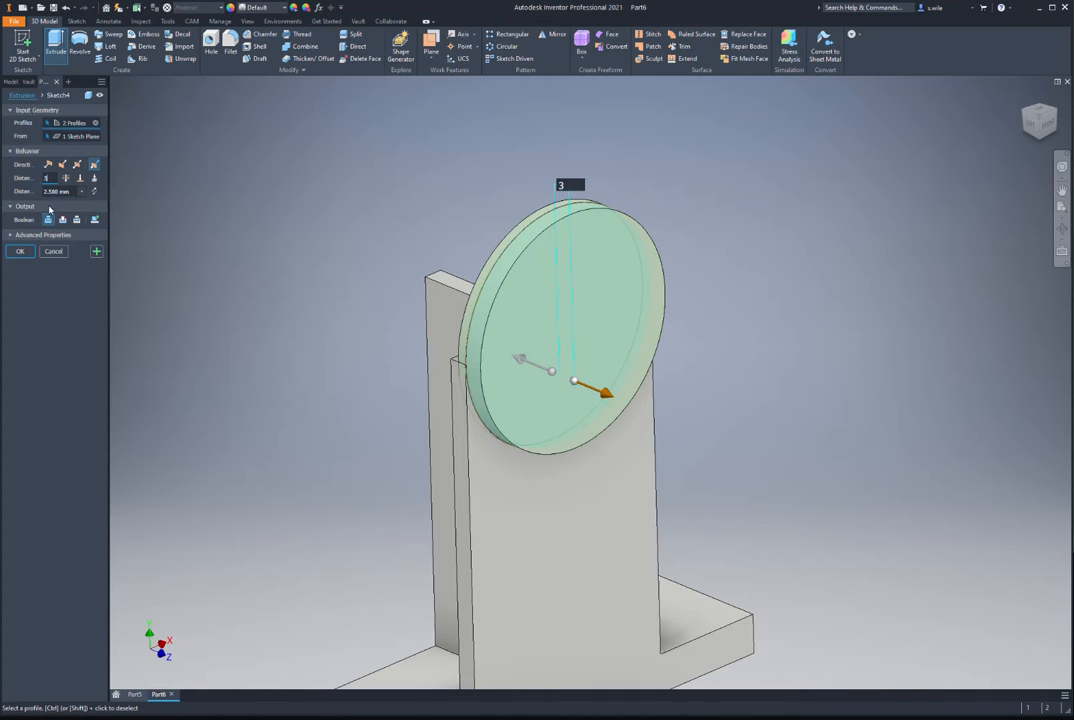
{"action": "key", "text": "Tab"}
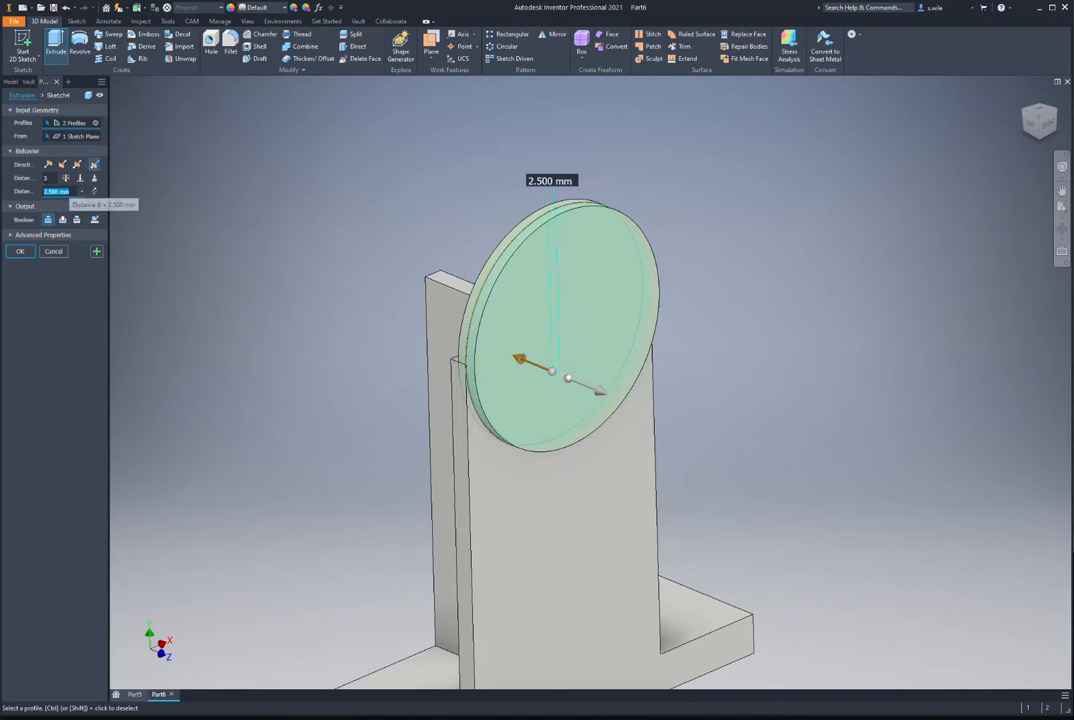
{"action": "type", "text": "42"}
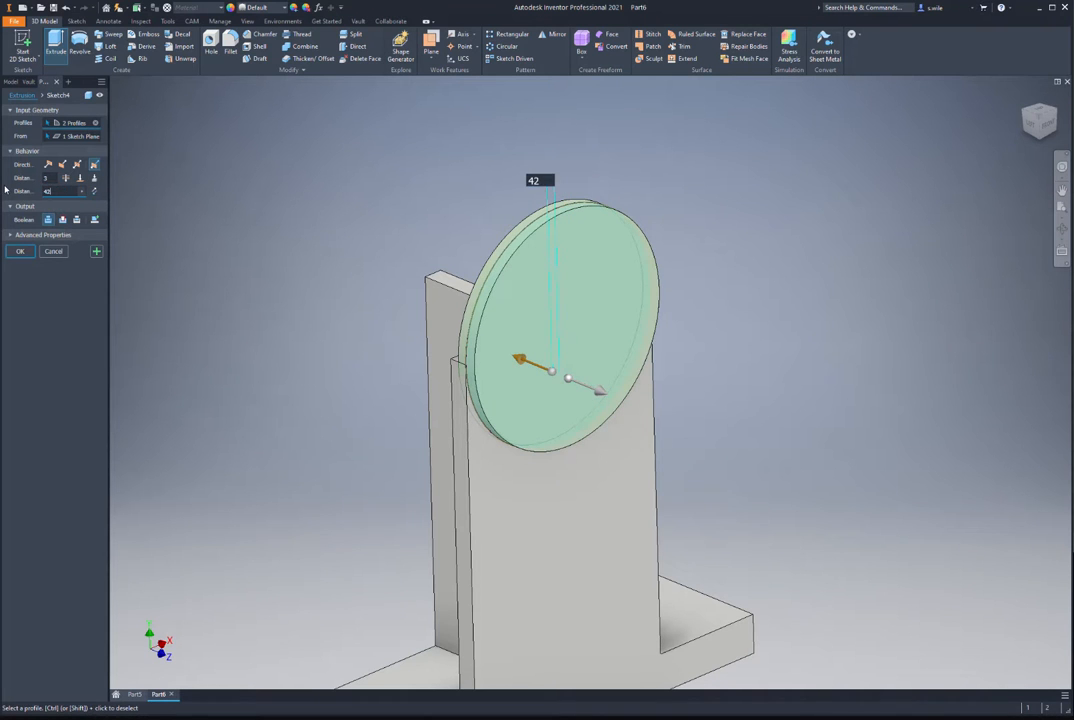
{"action": "key", "text": "Return"}
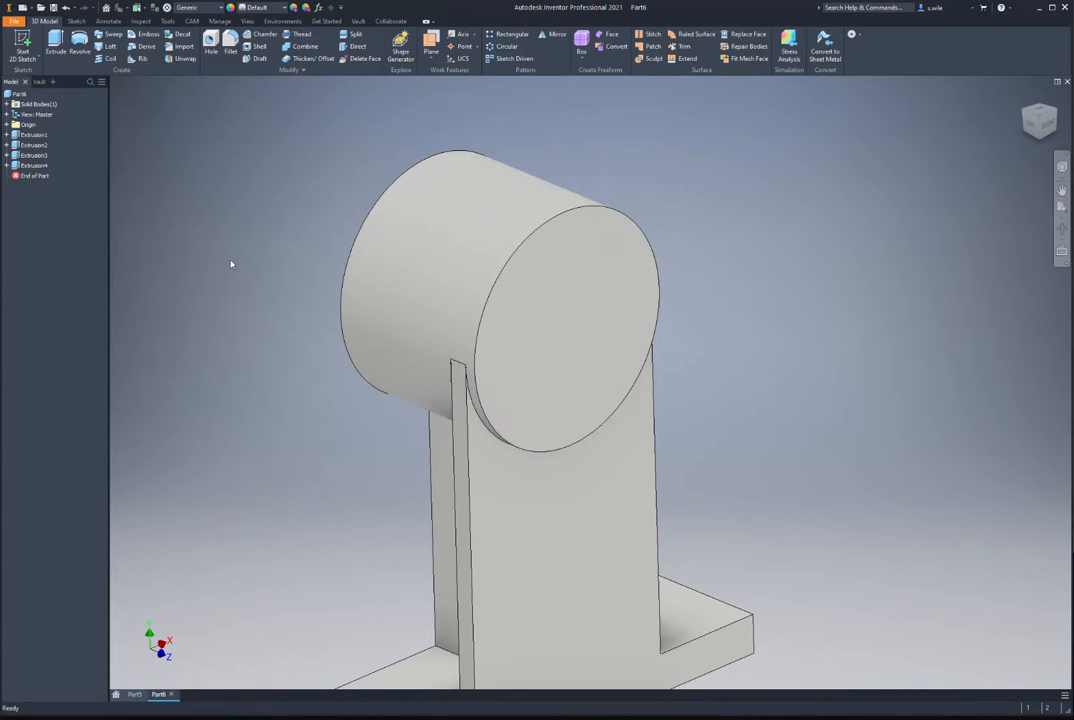
{"action": "left_click", "coordinate": [8, 124]}
Step: On the YZ plane, project the boss's lower edge and draw a sloped line down from it
{"action": "left_click", "coordinate": [38, 134]}
{"action": "key", "text": "Page_Up"}
{"action": "key", "text": "s"}
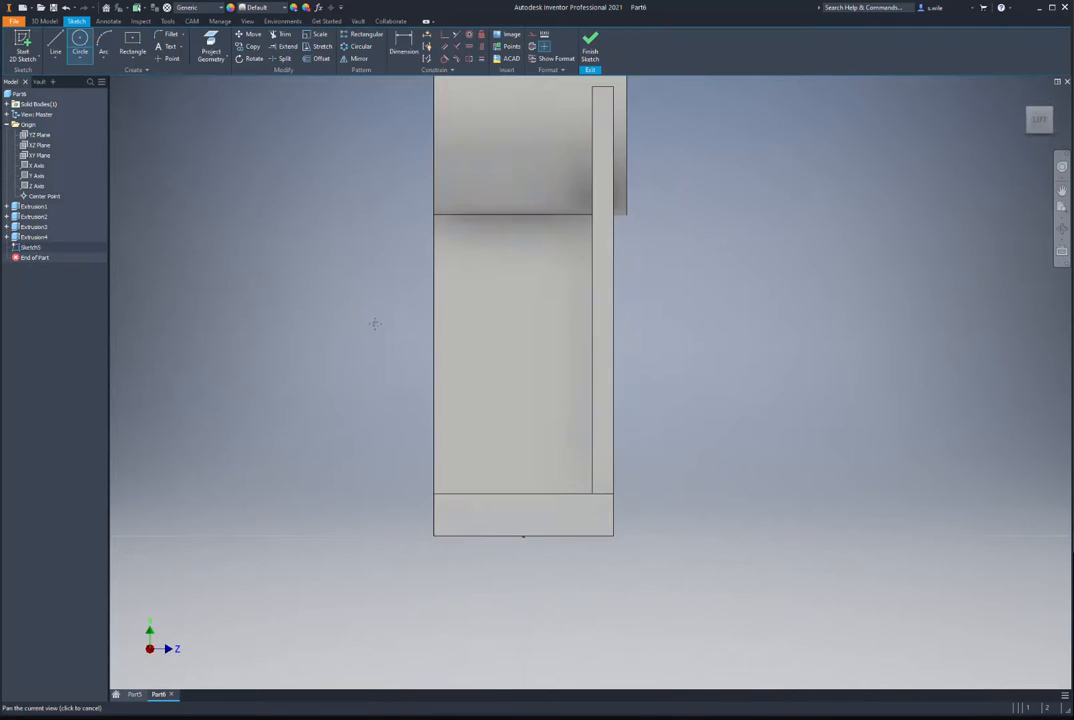
{"action": "key", "text": "p"}
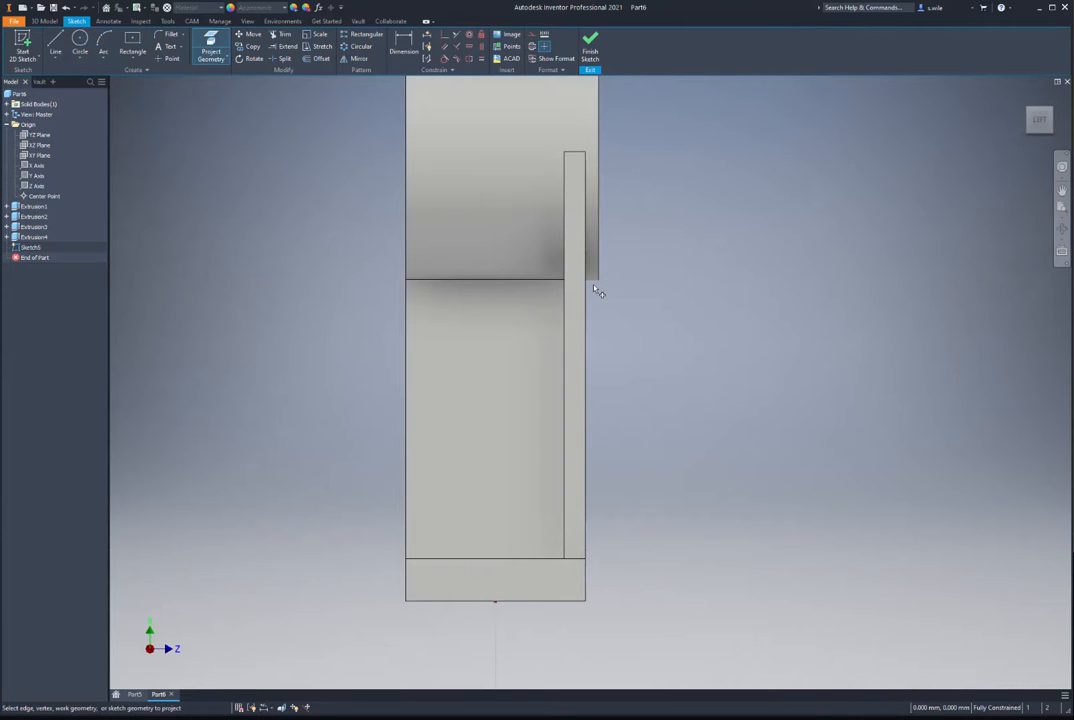
{"action": "left_click", "coordinate": [588, 310]}
{"action": "key", "text": "l"}
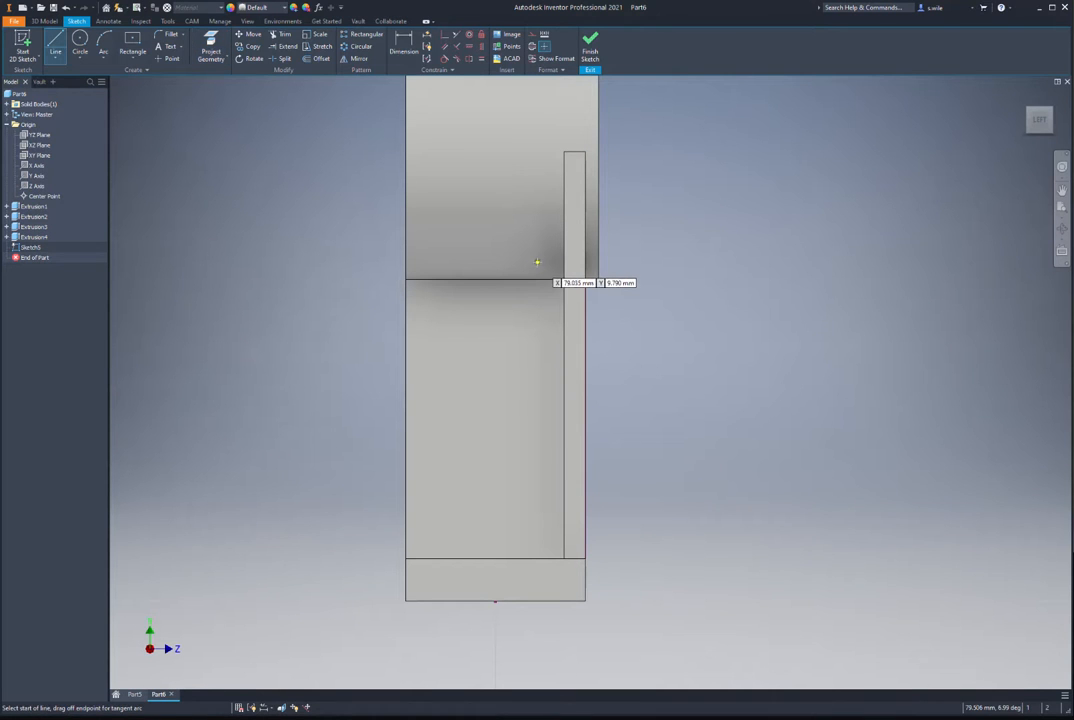
{"action": "left_click", "coordinate": [598, 280]}
{"action": "left_click", "coordinate": [585, 408]}
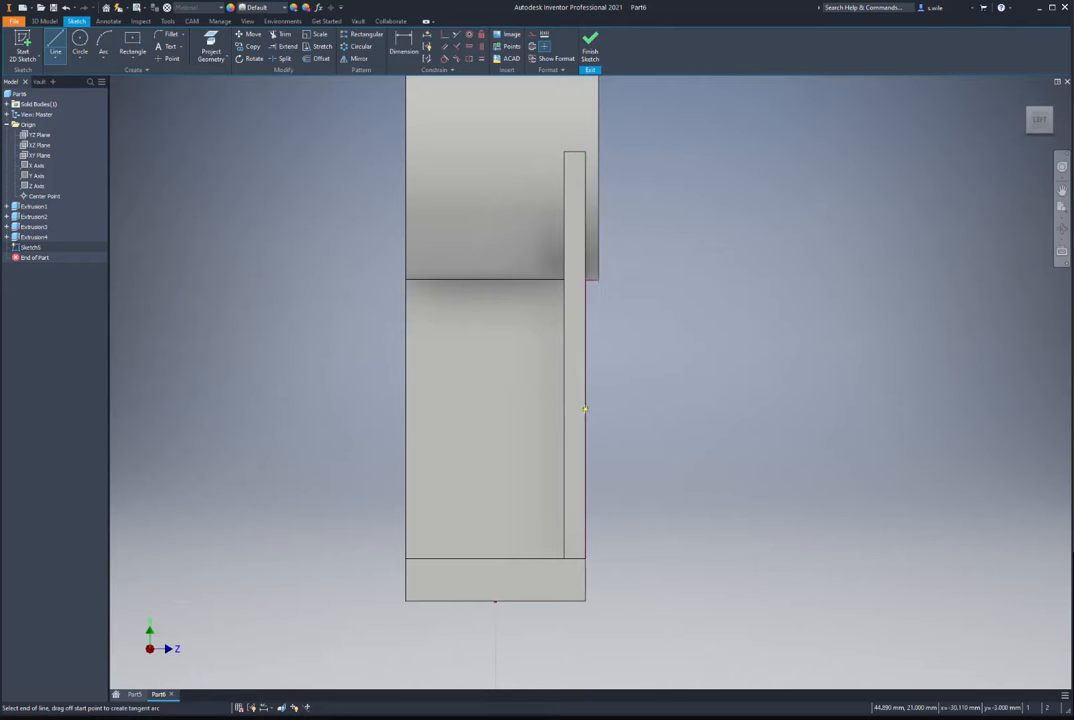
Step: Dimension the line's end 20 mm above the base bottom and finish the sketch
{"action": "key", "text": "d"}
{"action": "left_click", "coordinate": [574, 601]}
{"action": "left_click", "coordinate": [656, 538]}
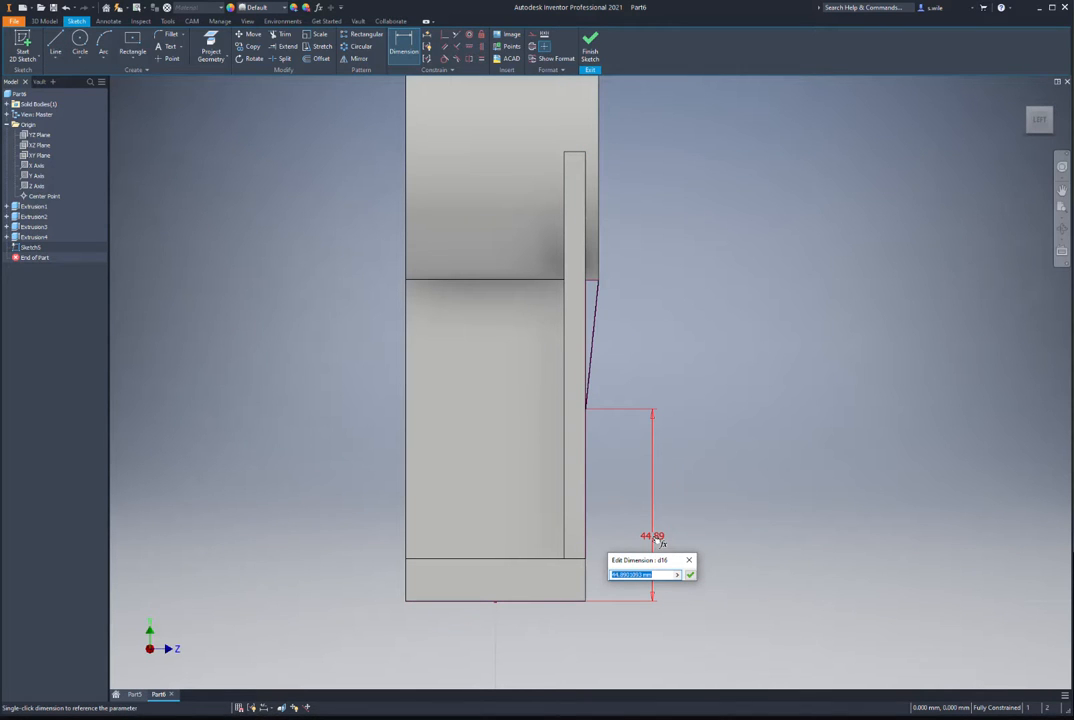
{"action": "type", "text": "20"}
{"action": "key", "text": "Return"}
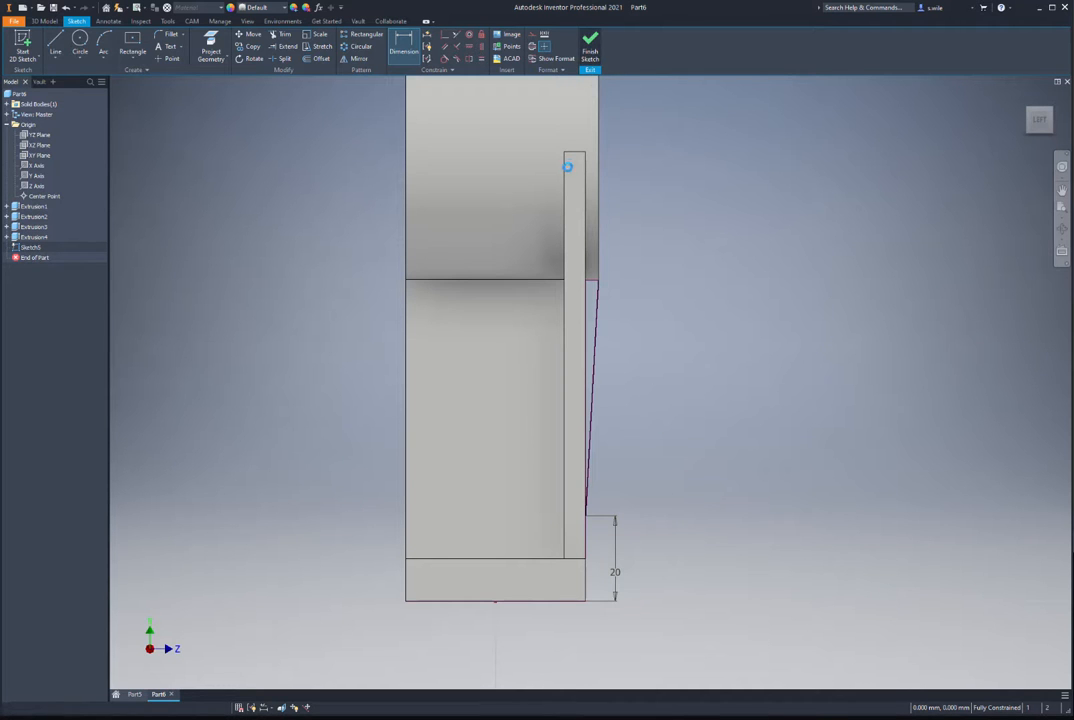
{"action": "left_click", "coordinate": [590, 45]}
{"action": "left_click", "coordinate": [140, 59]}
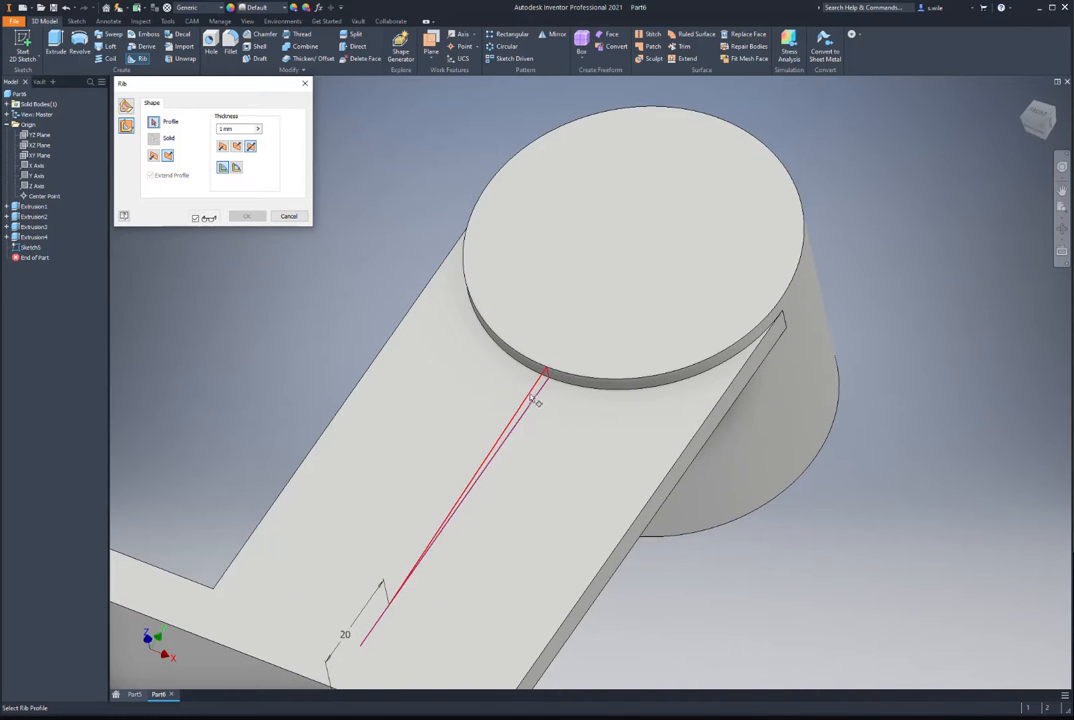
Step: Pick the sloped sketch line as the rib profile and check the reference drawing
{"action": "left_click", "coordinate": [500, 378]}
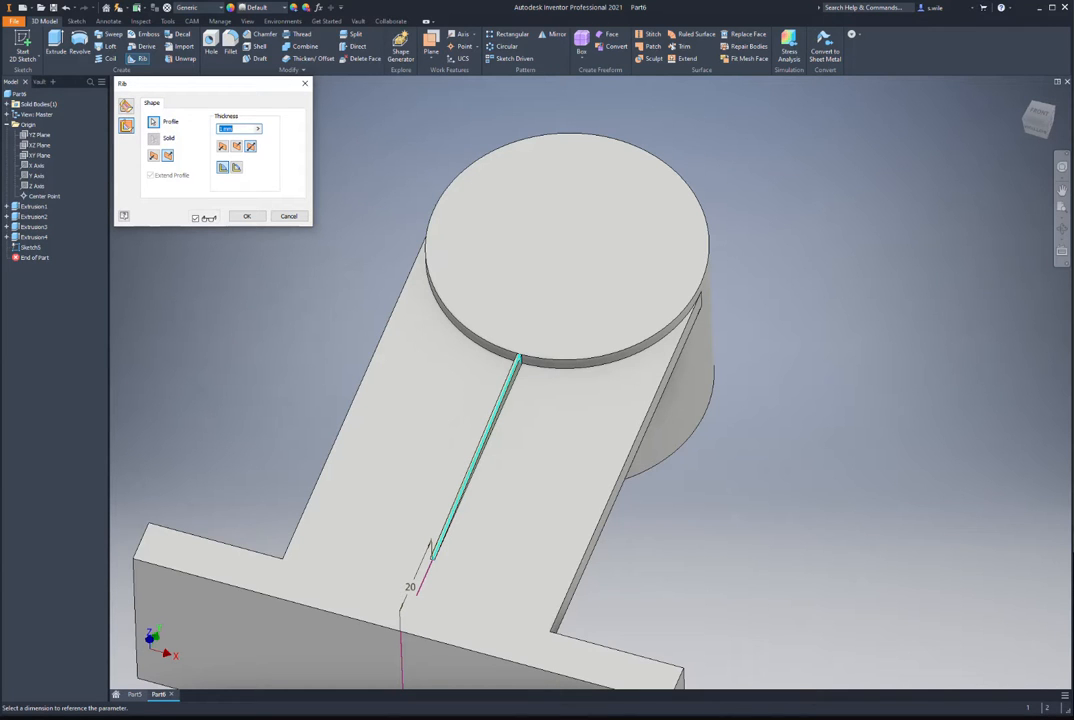
{"action": "key", "text": "alt+Tab"}
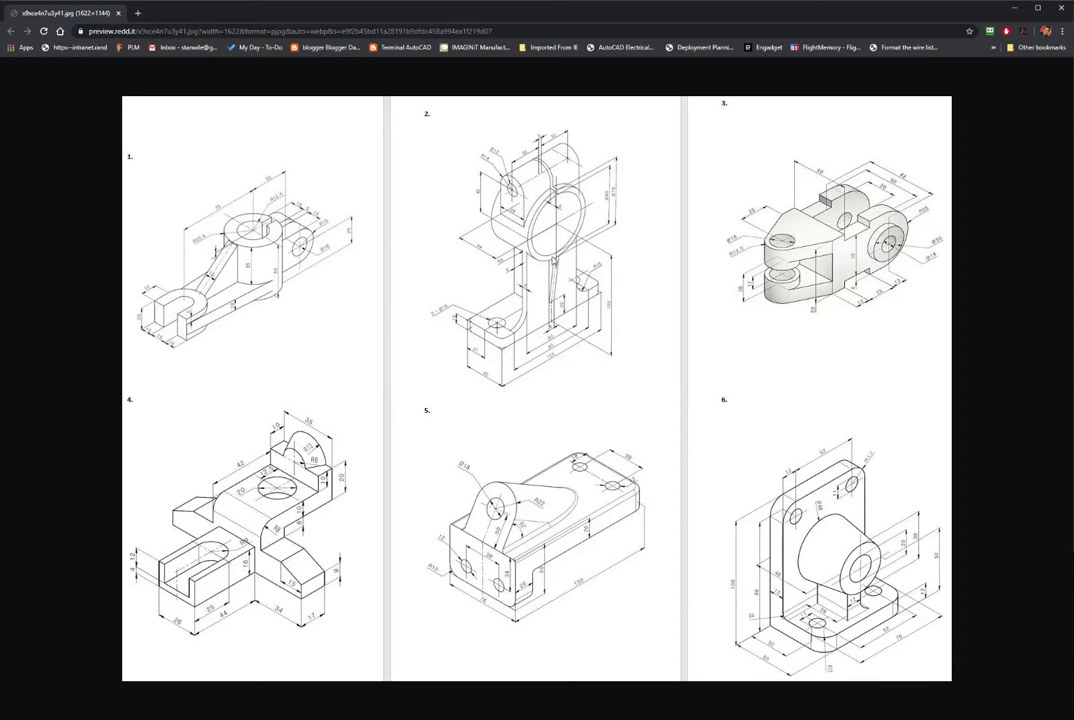
{"action": "scroll", "coordinate": [462, 216], "scroll_direction": "up", "scroll_amount": 4, "text": "ctrl"}
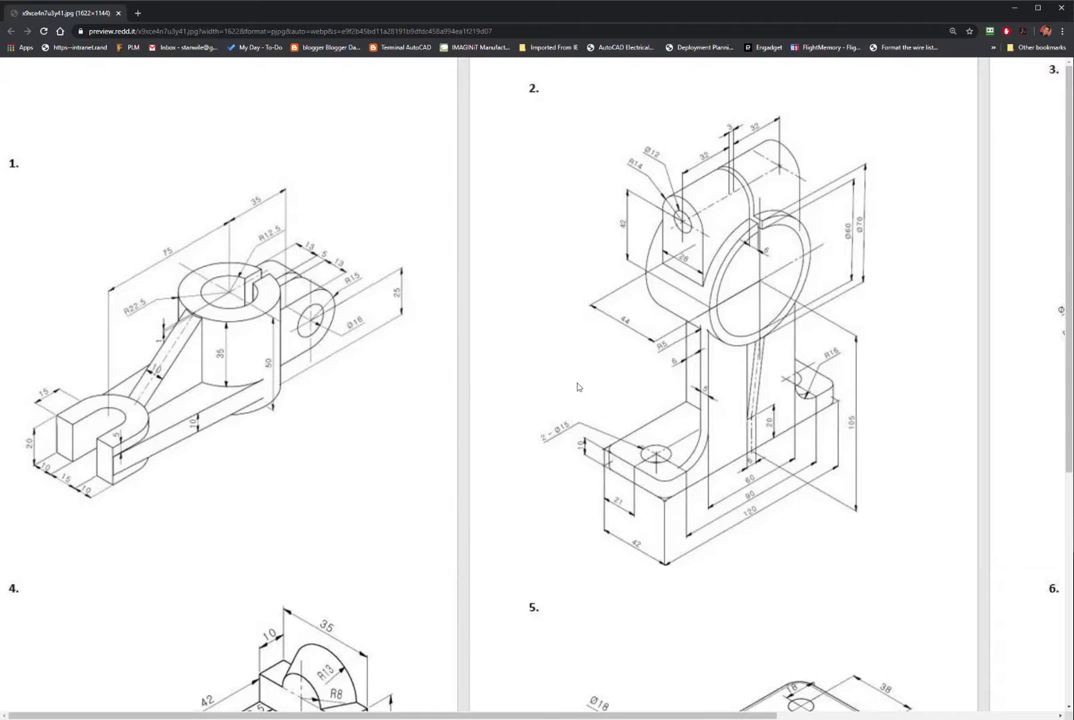
{"action": "key", "text": "alt+Tab"}
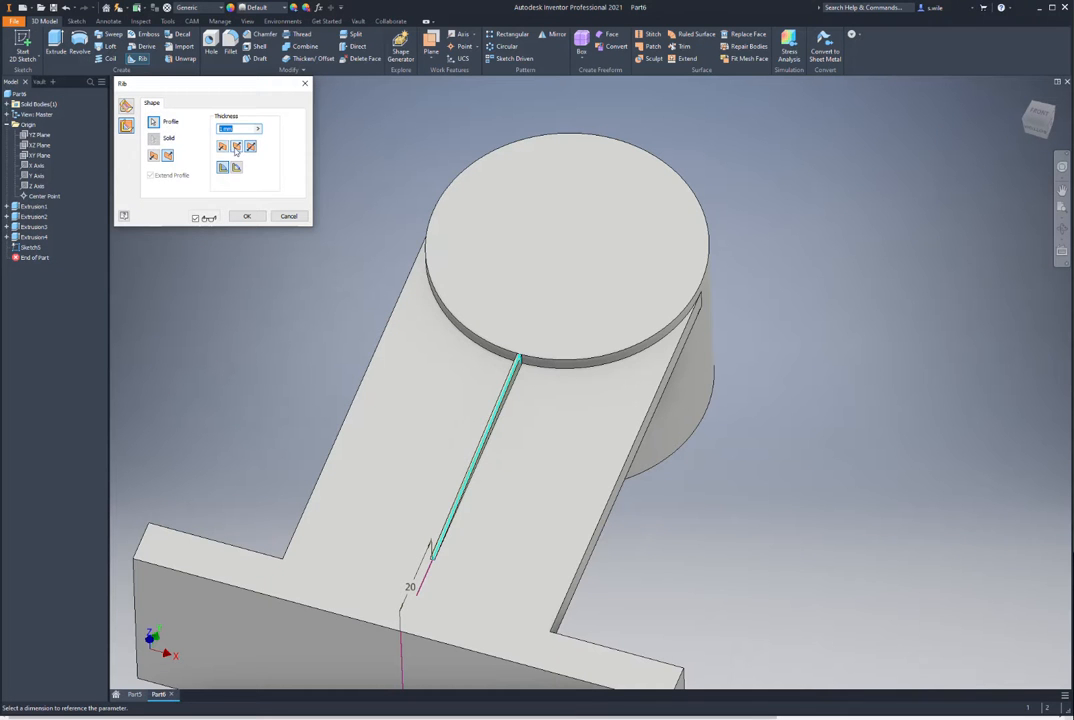
Step: Set the rib thickness to 5 mm and create Rib1
{"action": "type", "text": "5"}
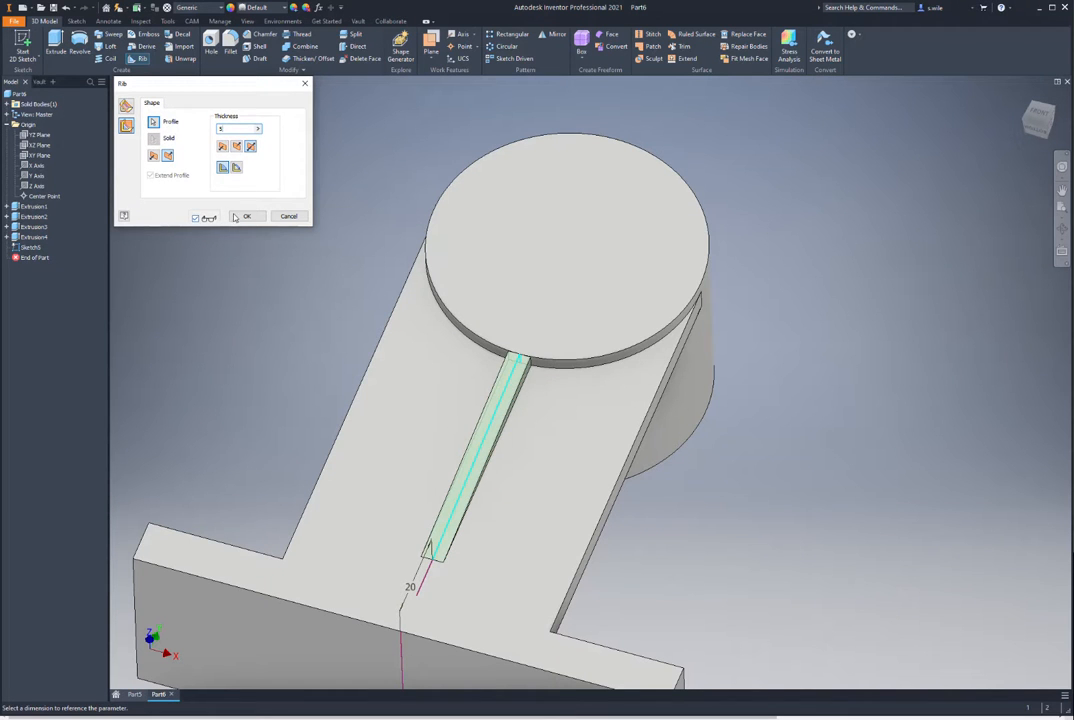
{"action": "left_click", "coordinate": [246, 216]}
{"action": "scroll", "coordinate": [290, 260], "scroll_direction": "down", "scroll_amount": 2}
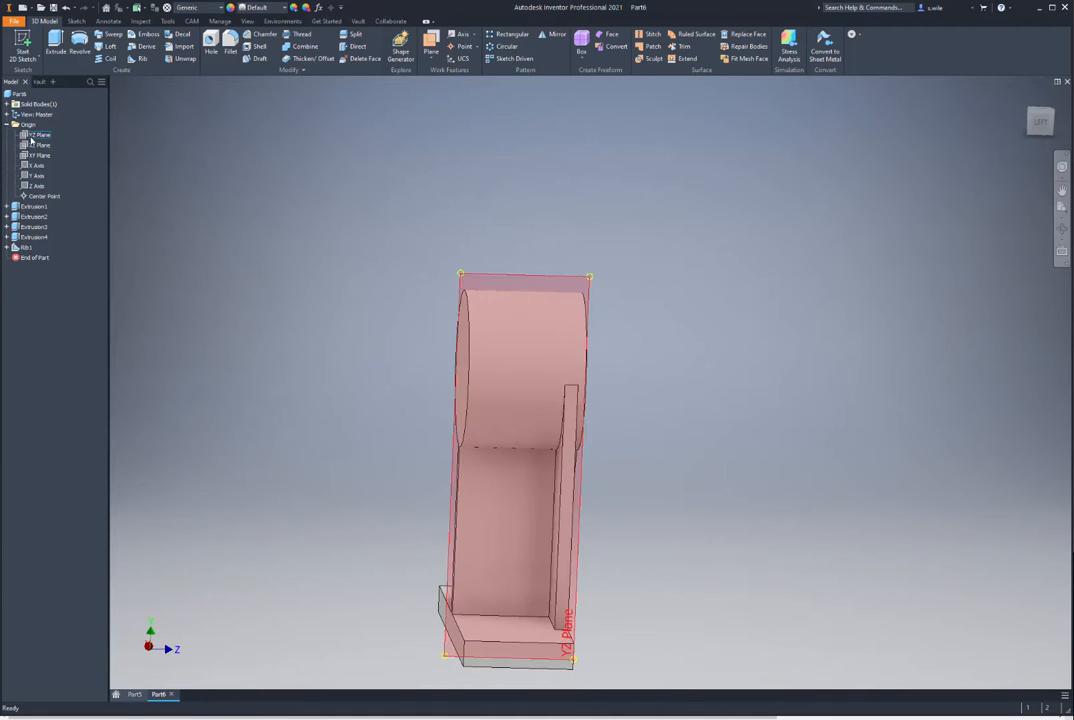
Step: Start a sketch on the YZ plane, project the part's top edge, and slice the graphics
{"action": "left_click", "coordinate": [31, 138]}
{"action": "key", "text": "s"}
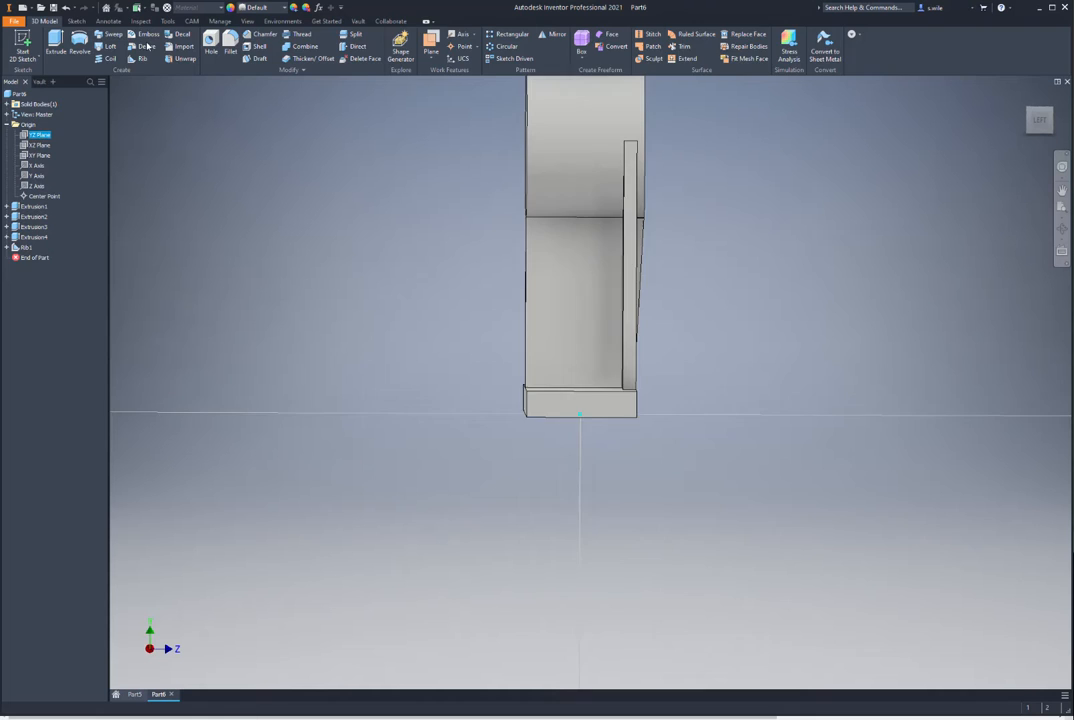
{"action": "key", "text": "p"}
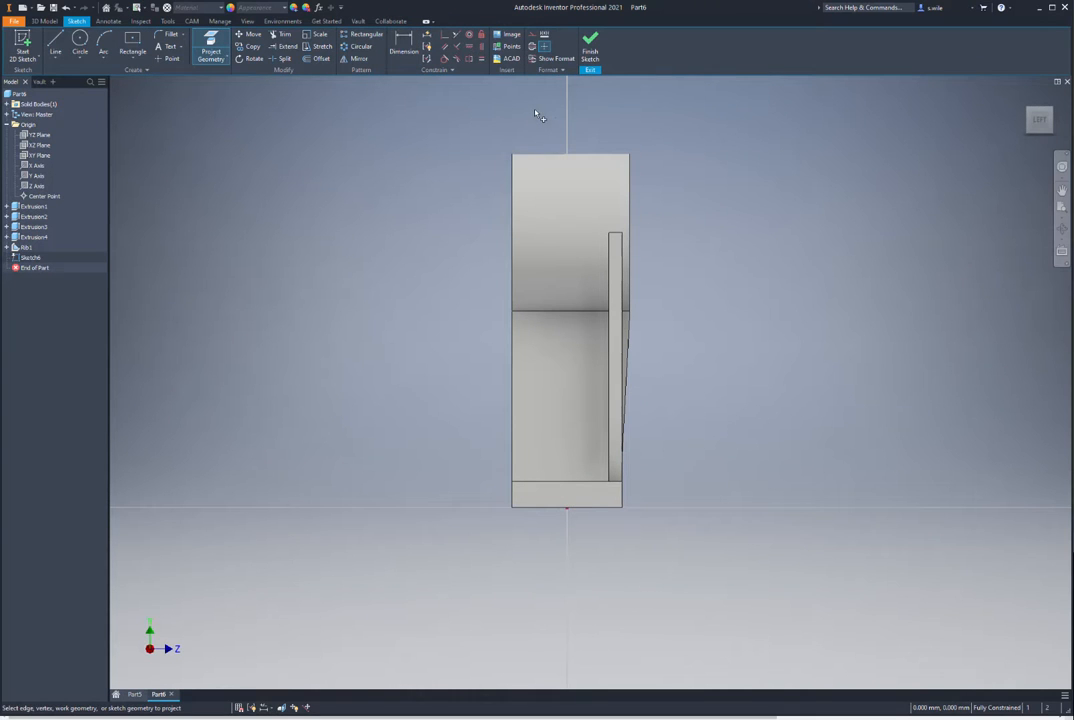
{"action": "left_click", "coordinate": [587, 153]}
{"action": "key", "text": "F7"}
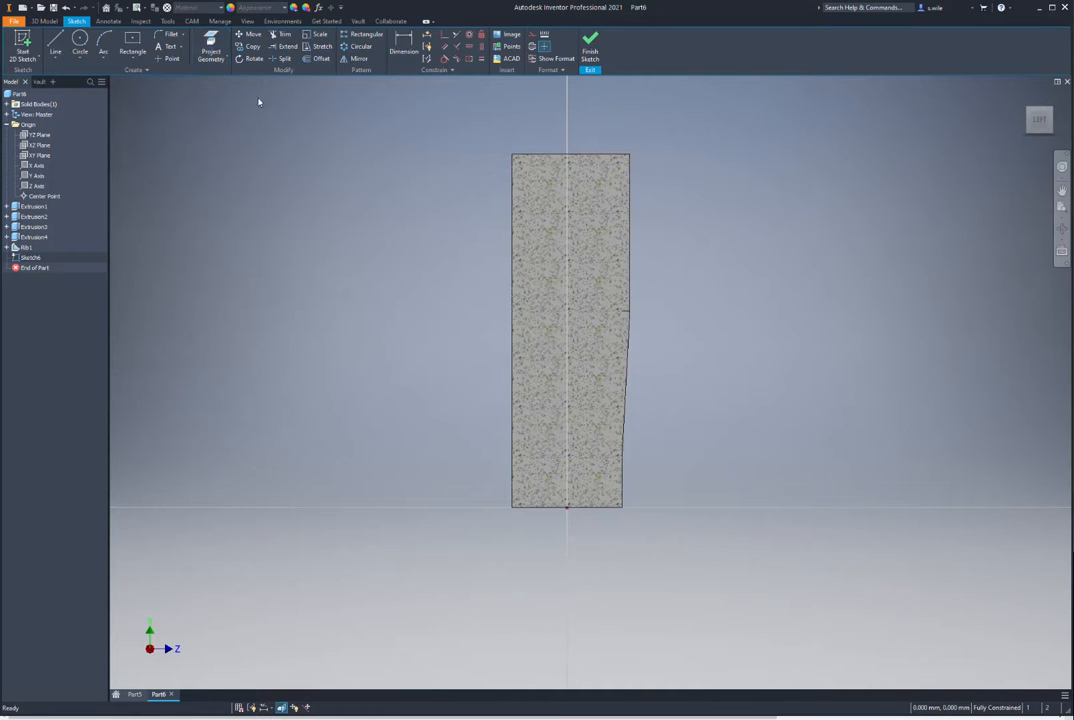
Step: Draw two upright lines joined by a tangent arc, closing the profile at the start point
{"action": "left_click", "coordinate": [140, 58]}
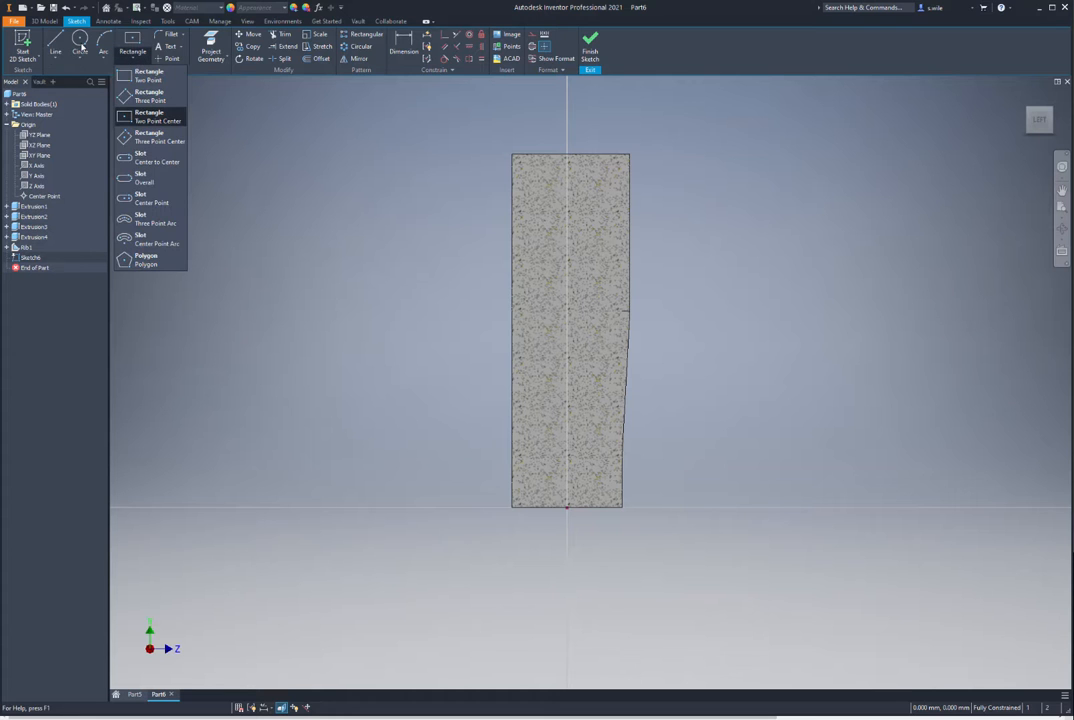
{"action": "left_click", "coordinate": [55, 42]}
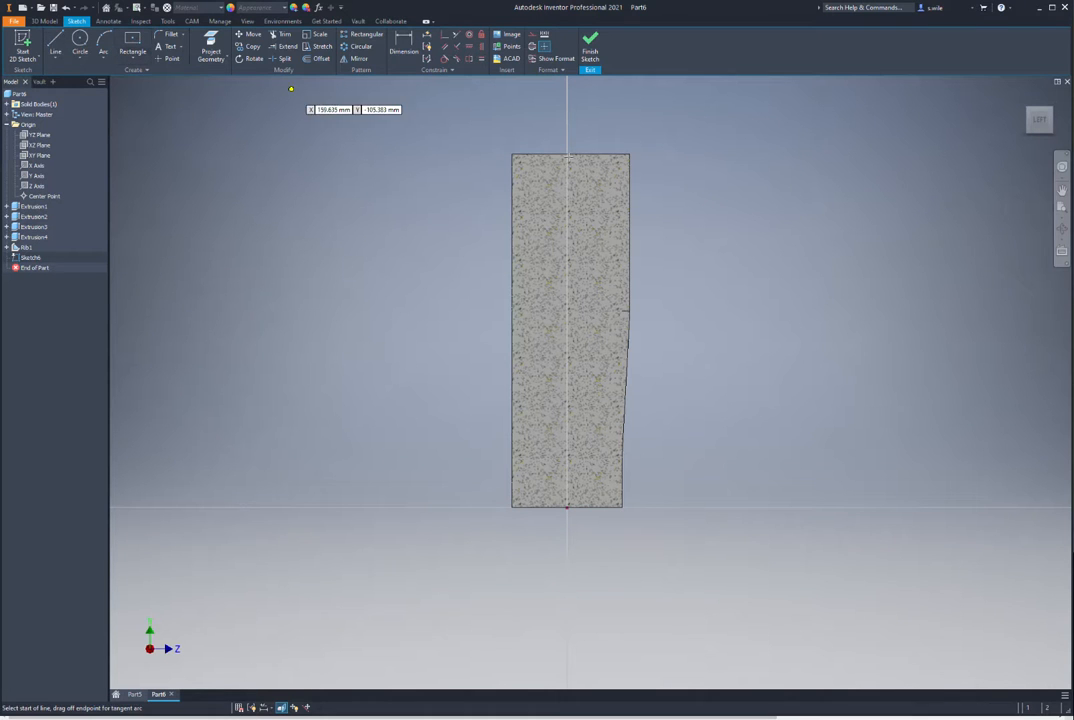
{"action": "left_click", "coordinate": [540, 216]}
{"action": "left_click", "coordinate": [538, 124]}
{"action": "left_click_drag", "start_coordinate": [538, 124], "coordinate": [601, 124]}
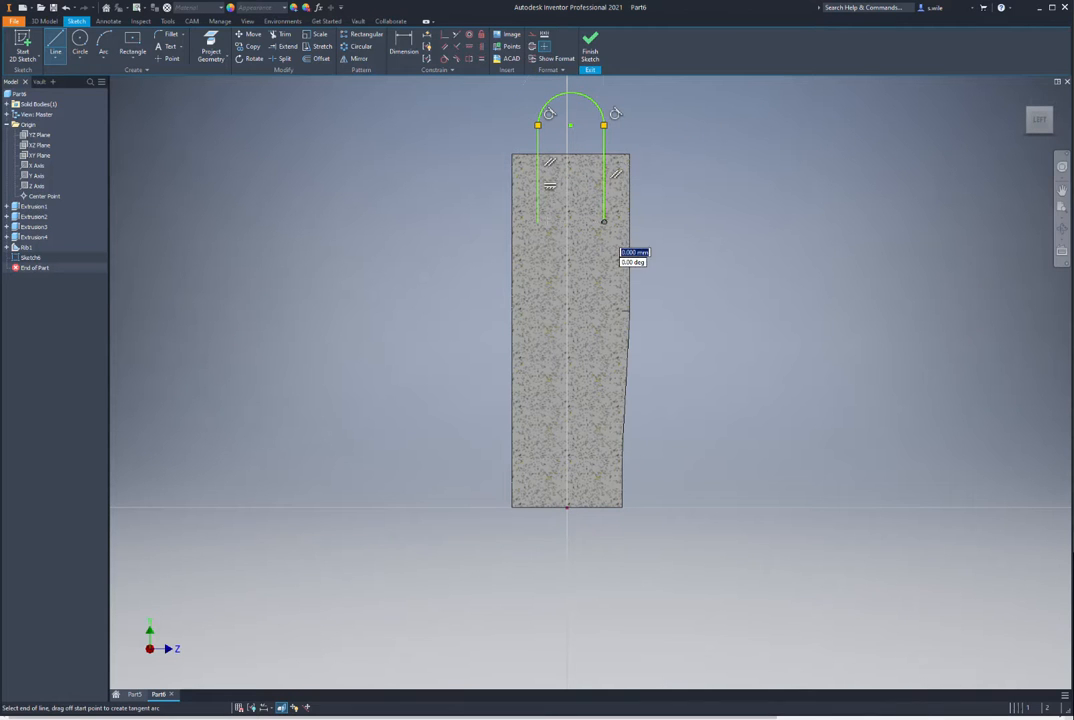
{"action": "left_click", "coordinate": [603, 221]}
{"action": "left_click", "coordinate": [538, 221]}
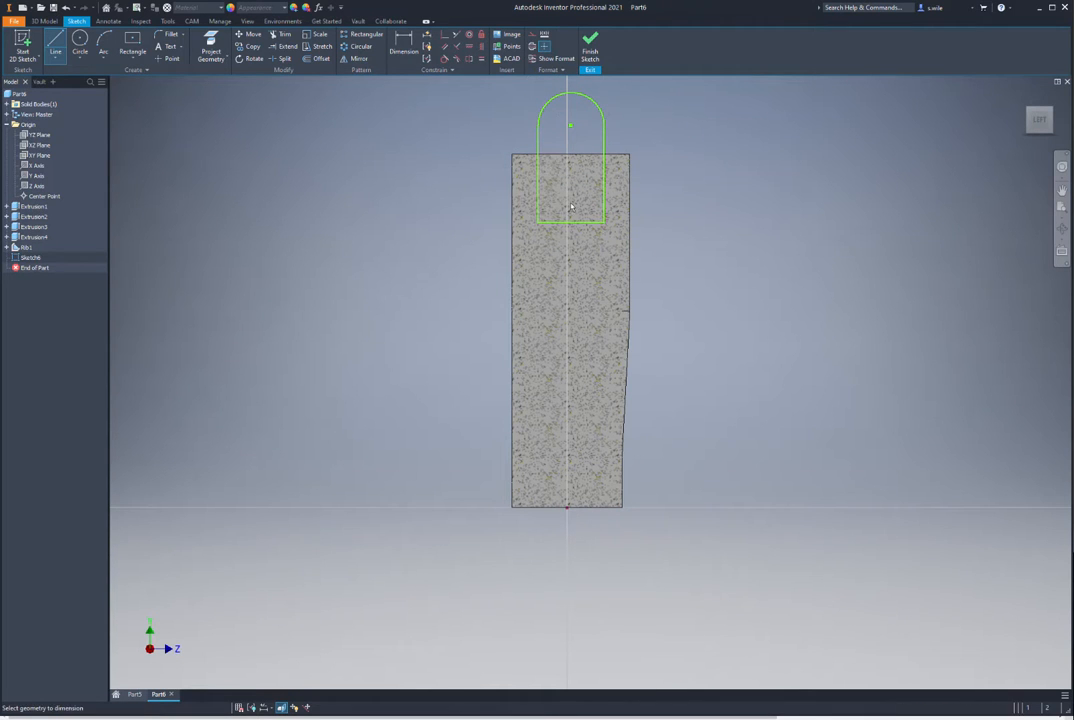
Step: Dimension the profile with a 105 height and a 3 mm side offset
{"action": "key", "text": "d"}
{"action": "left_click", "coordinate": [567, 508]}
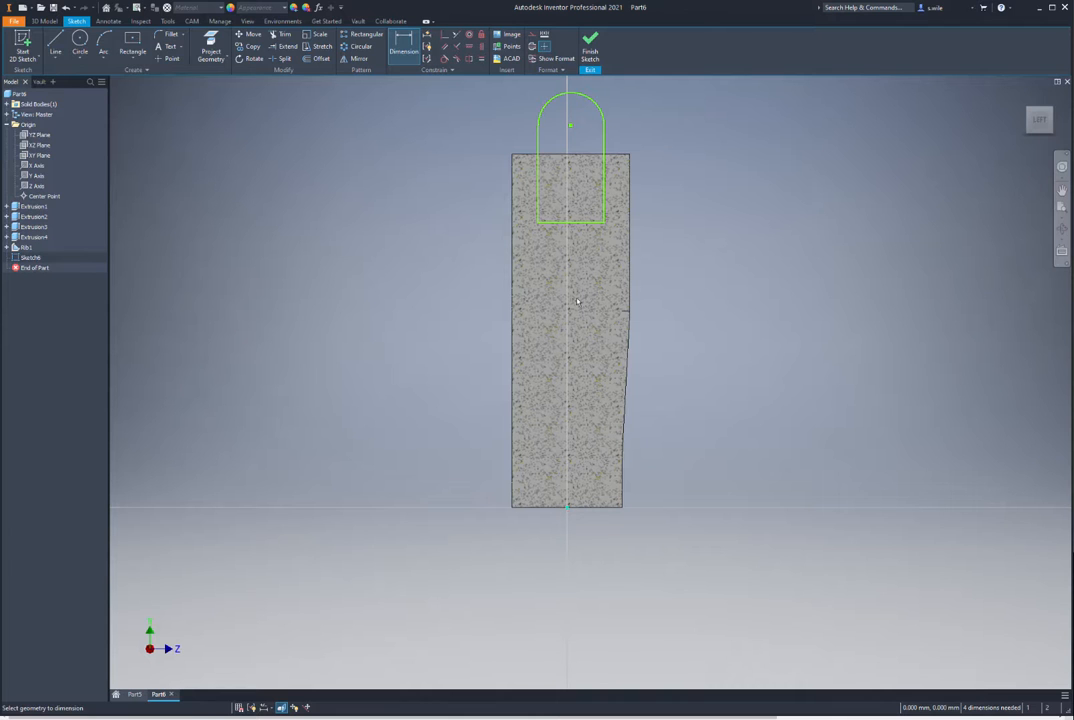
{"action": "left_click", "coordinate": [584, 222]}
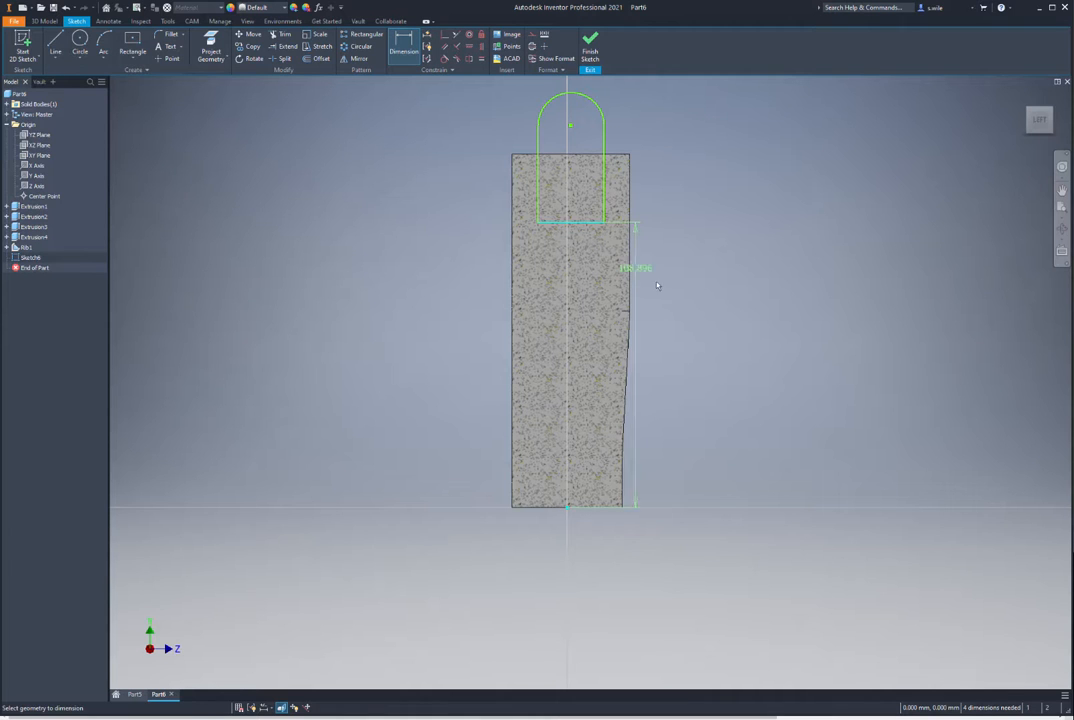
{"action": "left_click", "coordinate": [722, 316]}
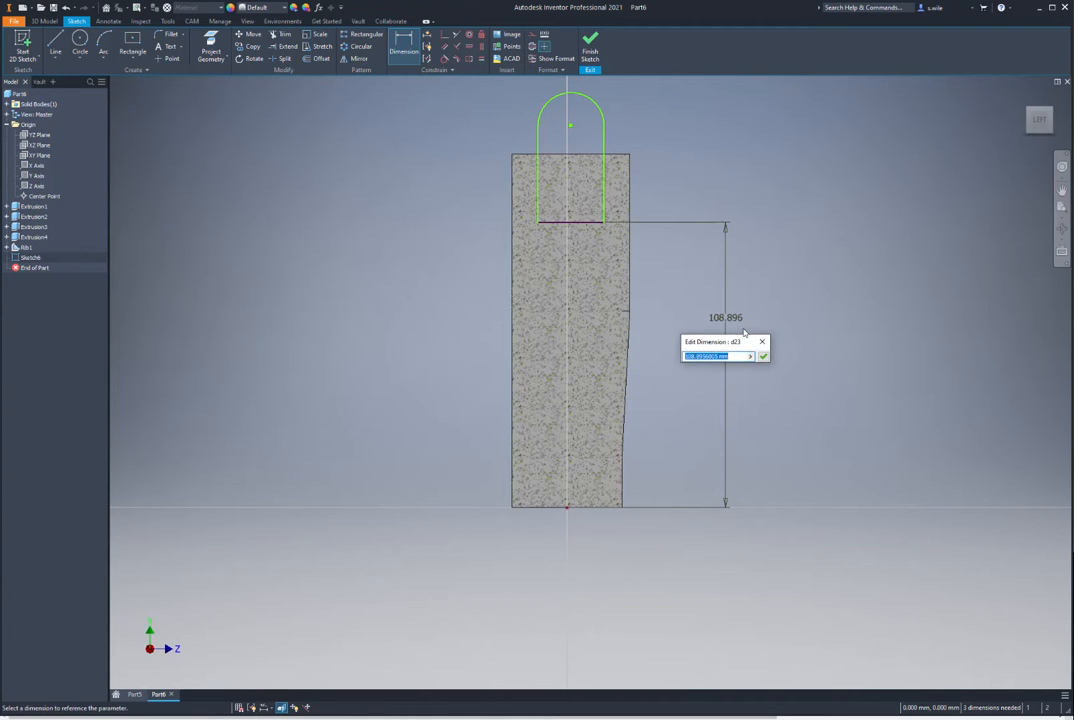
{"action": "type", "text": "105"}
{"action": "key", "text": "Return"}
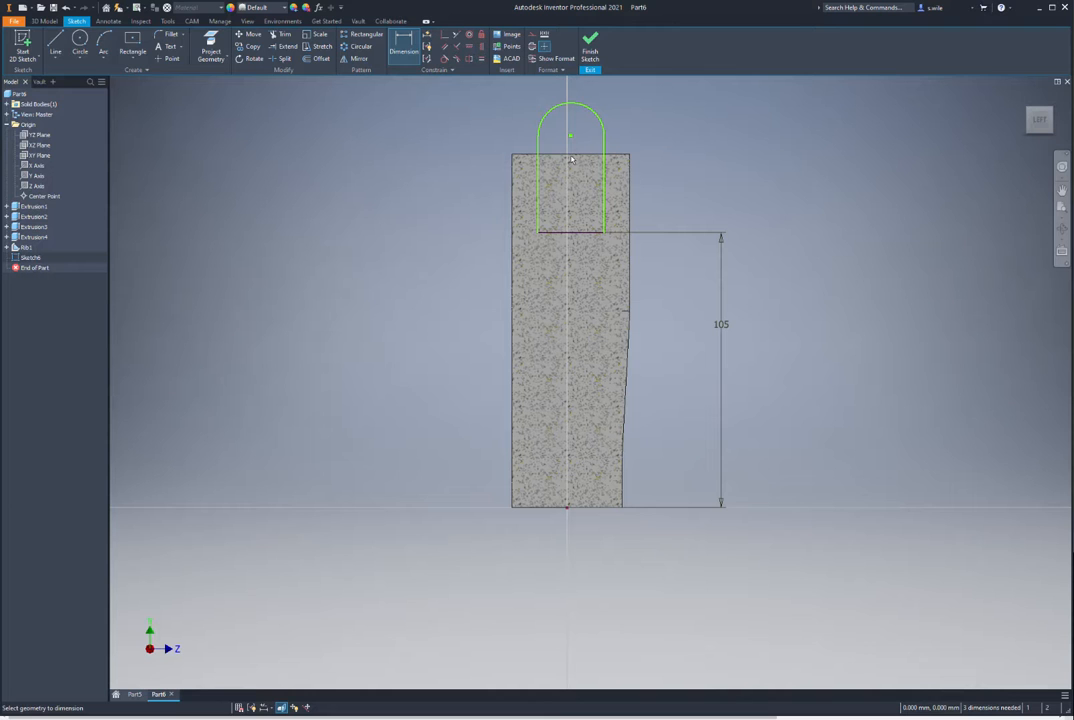
{"action": "left_click", "coordinate": [605, 190]}
{"action": "left_click", "coordinate": [628, 187]}
{"action": "left_click", "coordinate": [677, 178]}
{"action": "type", "text": "3"}
{"action": "key", "text": "Return"}
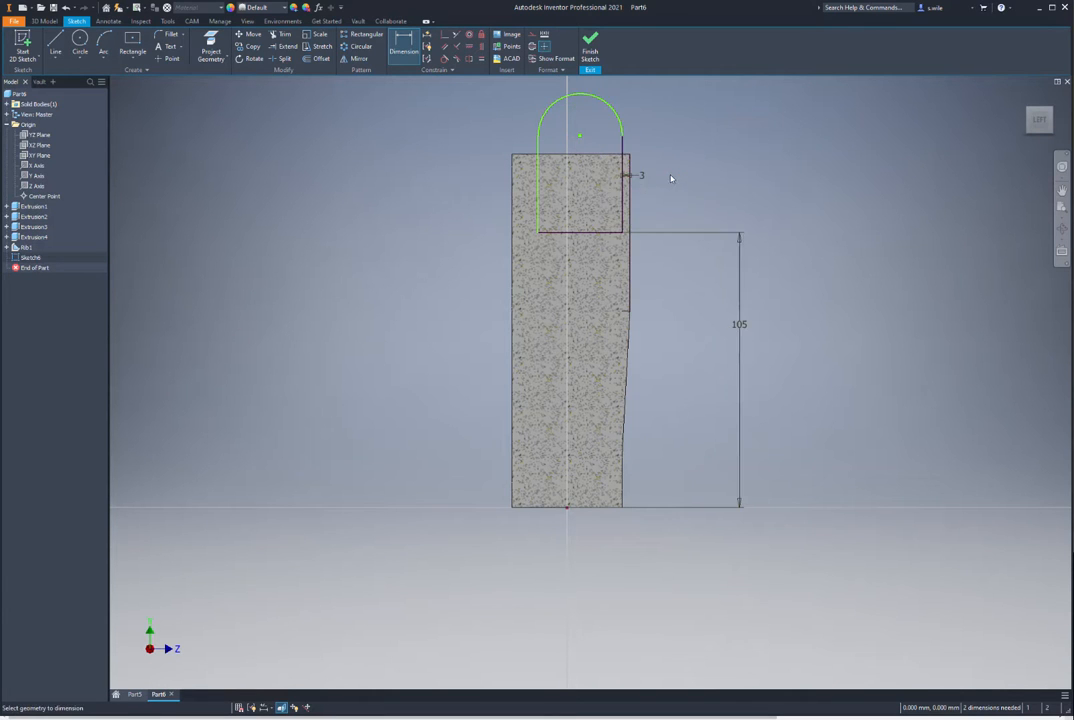
Step: Set the arc size to 14 and the arc centre distance to 42, then finish the sketch
{"action": "left_click", "coordinate": [551, 107]}
{"action": "left_click", "coordinate": [546, 96]}
{"action": "type", "text": "14"}
{"action": "key", "text": "Return"}
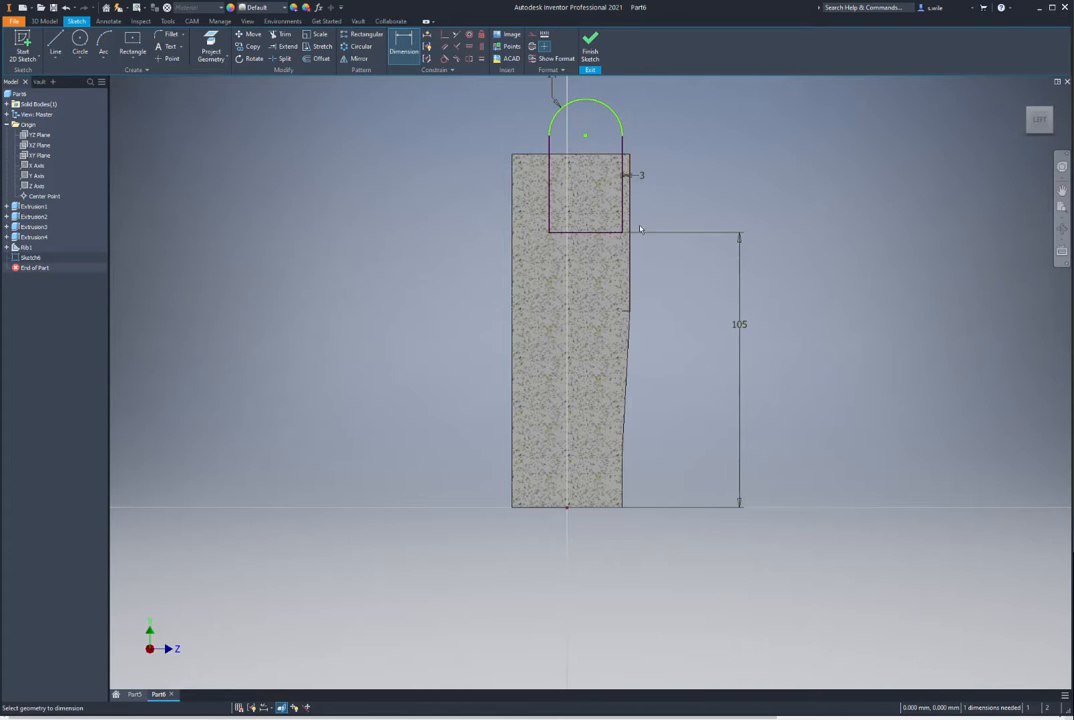
{"action": "left_click", "coordinate": [590, 234]}
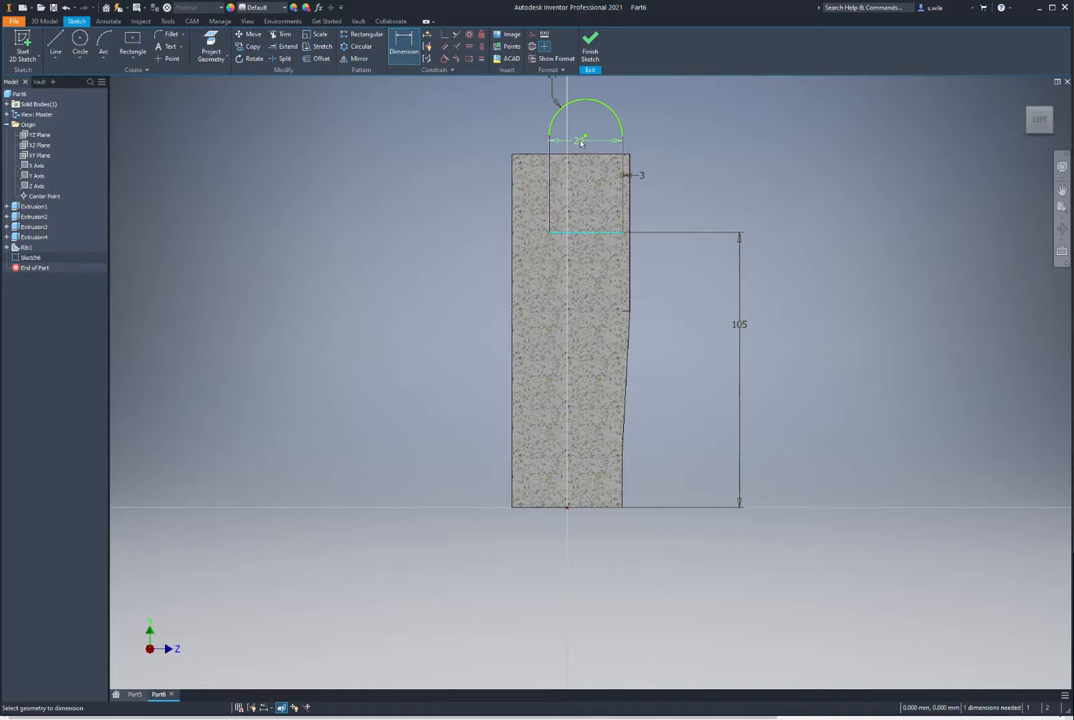
{"action": "left_click", "coordinate": [587, 136]}
{"action": "left_click", "coordinate": [685, 168]}
{"action": "type", "text": "42"}
{"action": "key", "text": "Return"}
{"action": "left_click", "coordinate": [590, 45]}
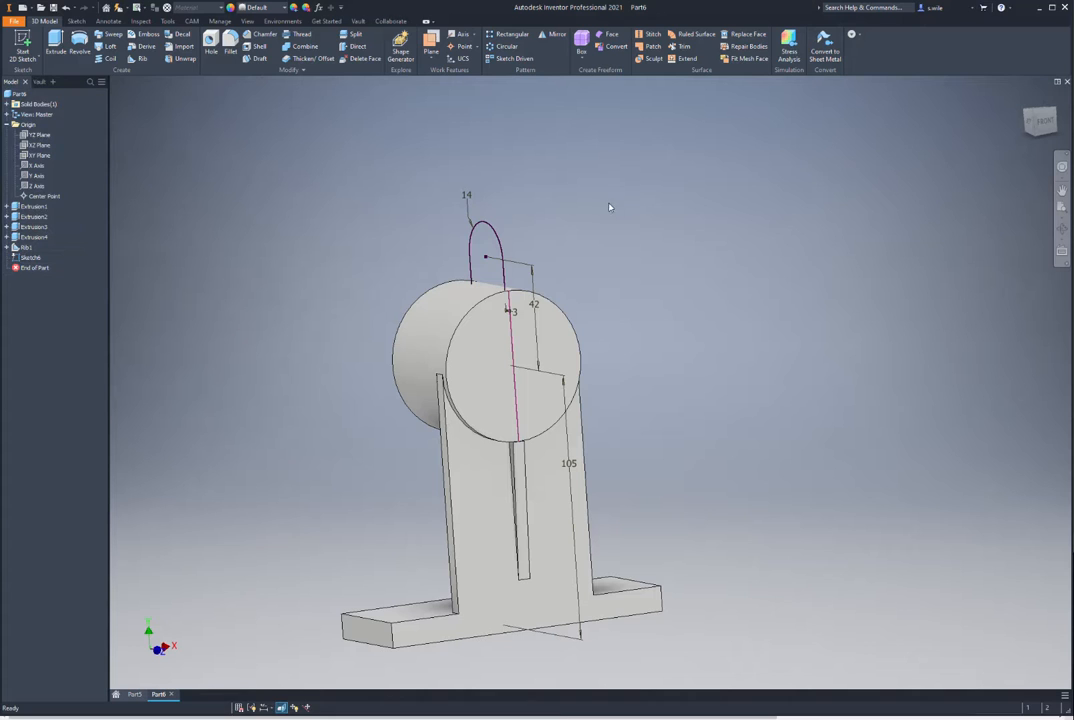
Step: Extrude the rounded-top profile symmetrically by 32*2+3 to create Extrusion5
{"action": "key", "text": "e"}
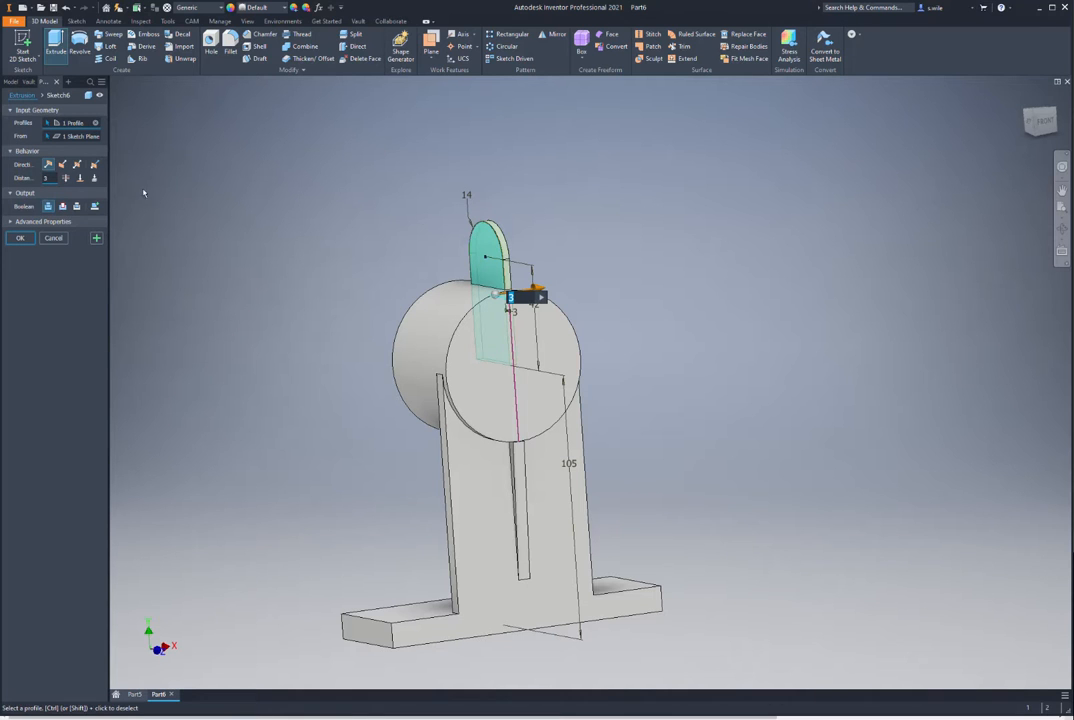
{"action": "left_click", "coordinate": [77, 165]}
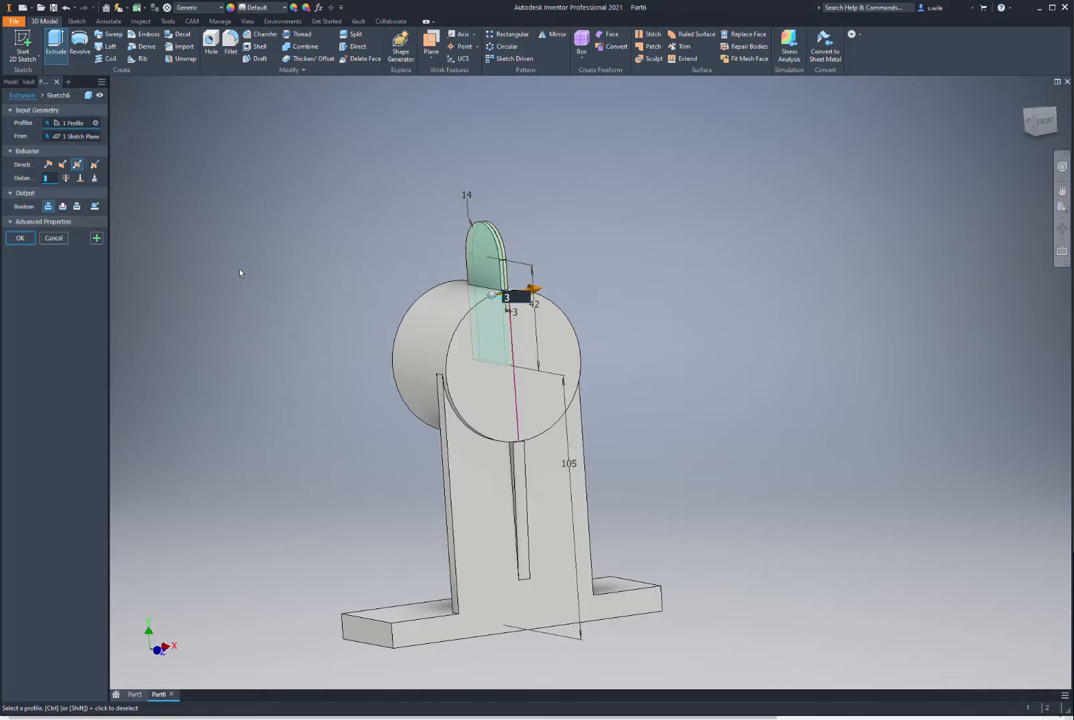
{"action": "type", "text": "32*2"}
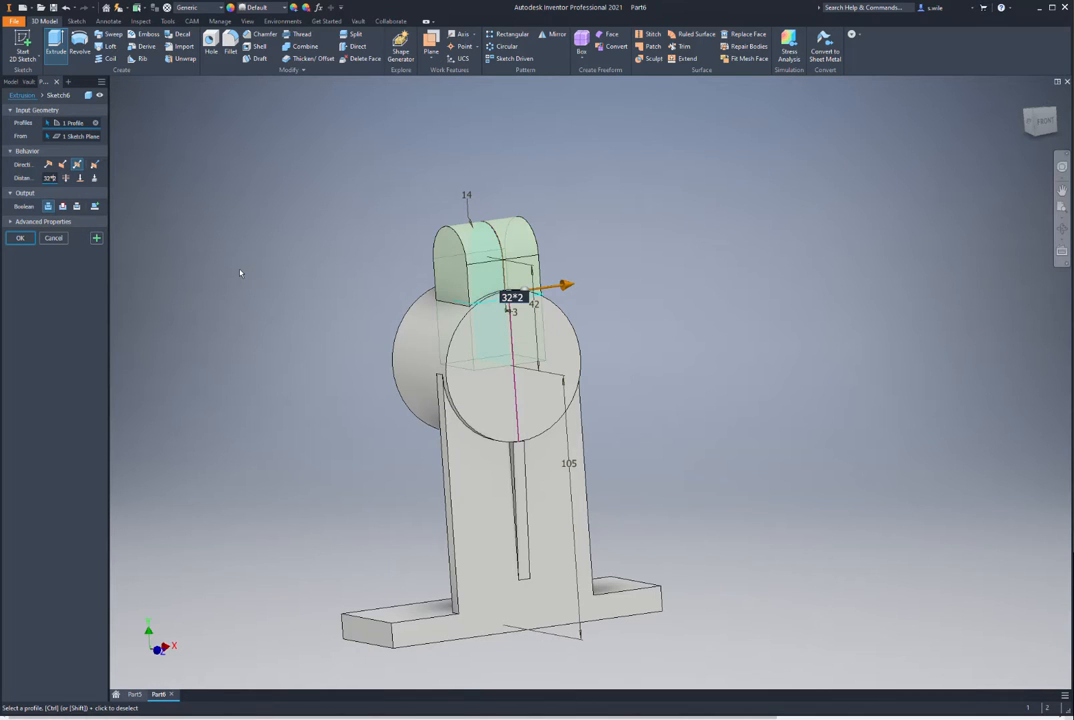
{"action": "type", "text": "+3"}
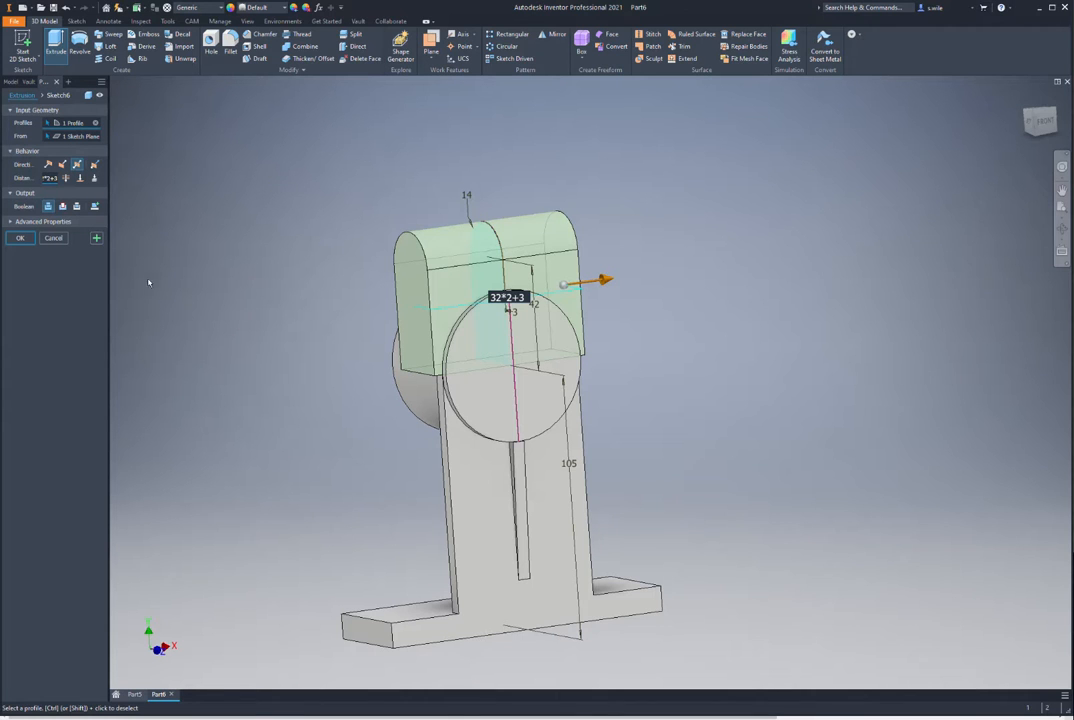
{"action": "left_click", "coordinate": [20, 239]}
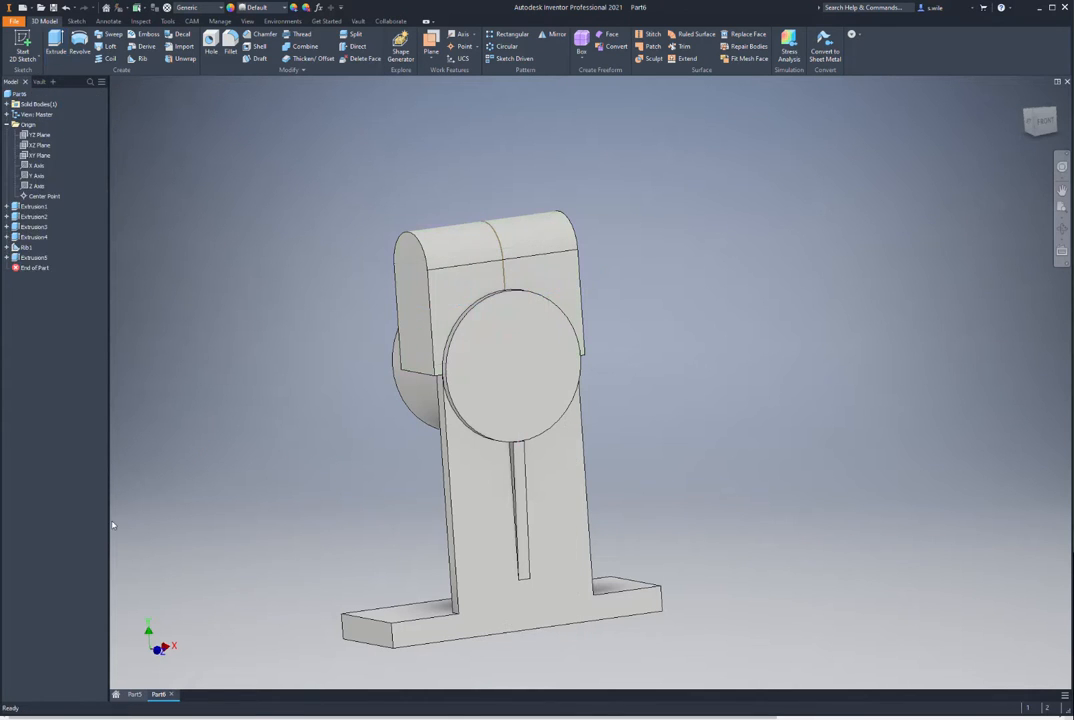
Step: Edit the boss's Sketch4 and remove the constraint fixing the circle's size
{"action": "left_click", "coordinate": [32, 237]}
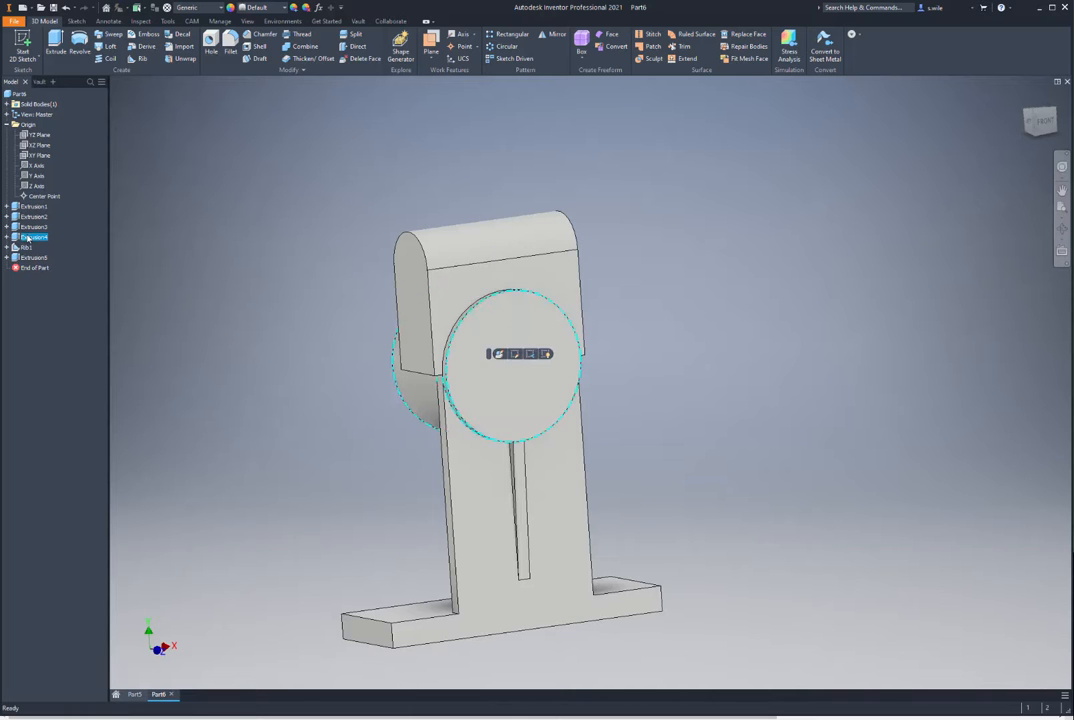
{"action": "left_click", "coordinate": [7, 238]}
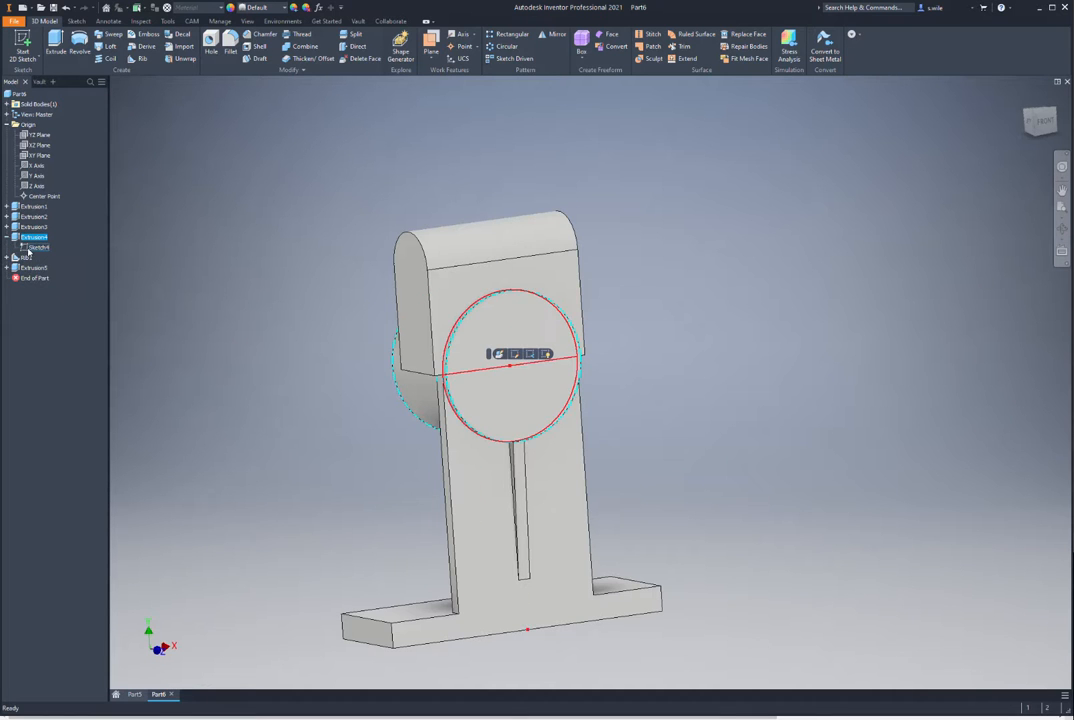
{"action": "double_click", "coordinate": [31, 248]}
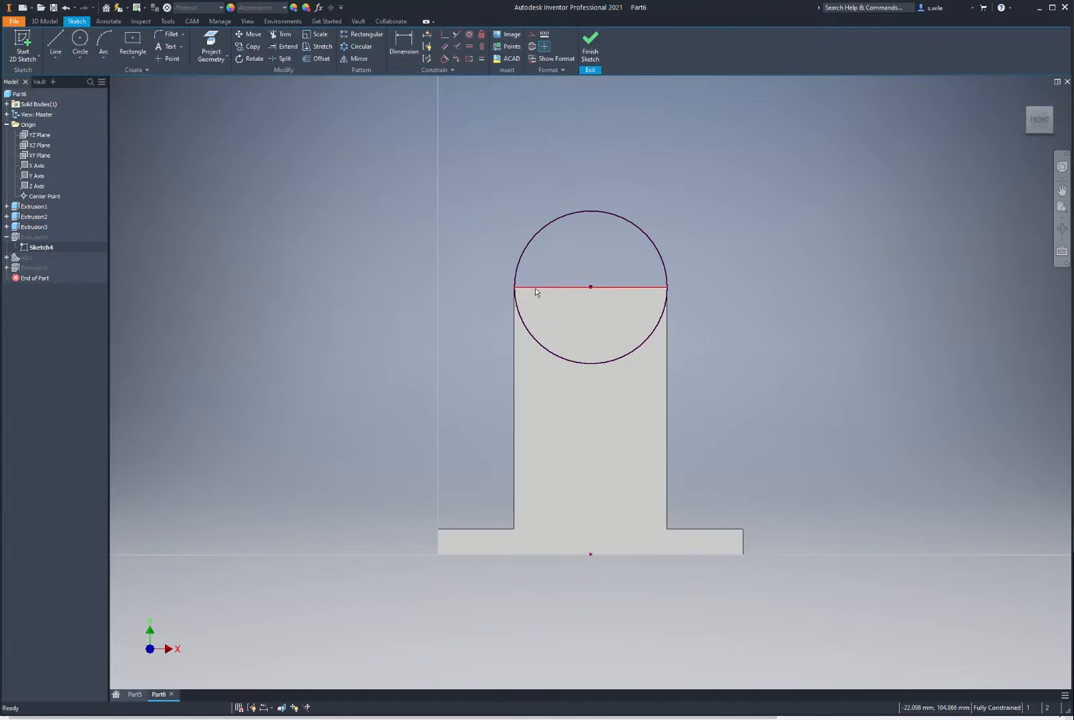
{"action": "left_click", "coordinate": [663, 274]}
{"action": "right_click", "coordinate": [652, 275]}
{"action": "left_click", "coordinate": [647, 242]}
{"action": "left_click_drag", "start_coordinate": [661, 263], "coordinate": [693, 268]}
Step: Dimension the boss circle to a 70 mm diameter and finish the sketch
{"action": "key", "text": "d"}
{"action": "left_click", "coordinate": [689, 256]}
{"action": "left_click", "coordinate": [710, 242]}
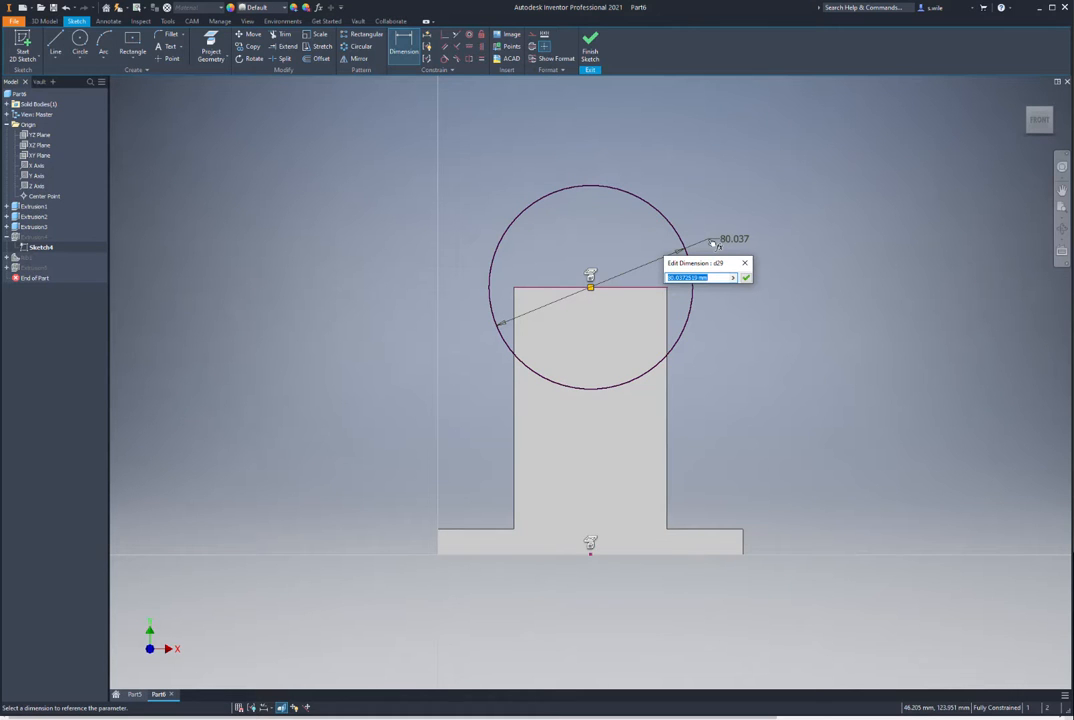
{"action": "type", "text": "70"}
{"action": "key", "text": "Return"}
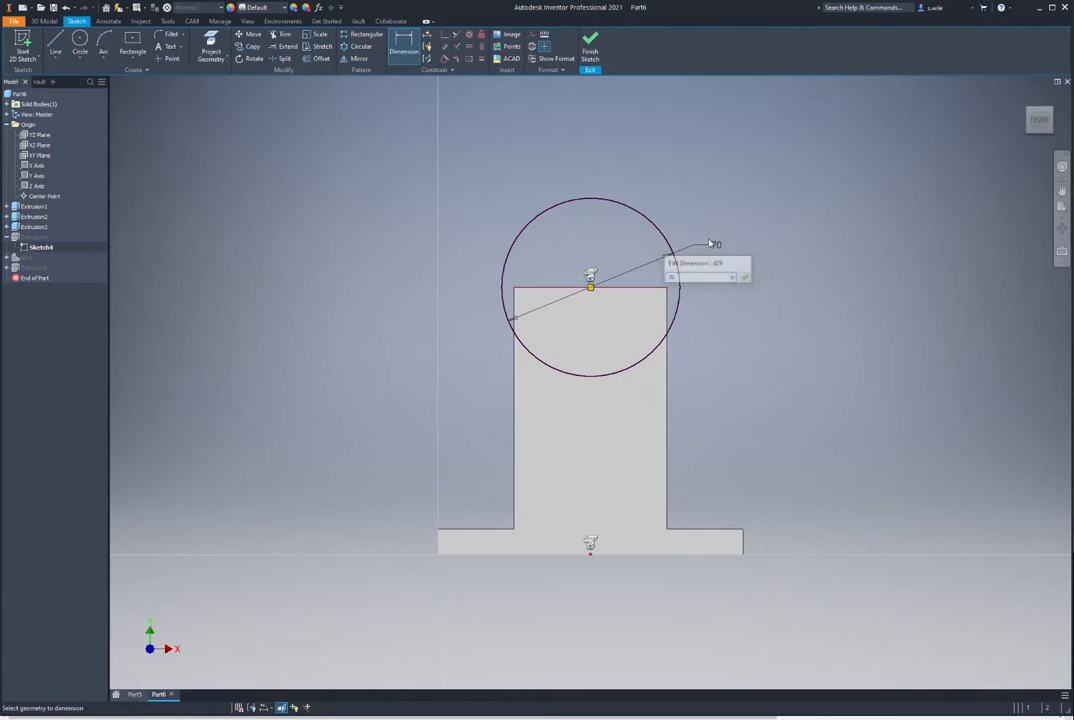
{"action": "left_click", "coordinate": [590, 47]}
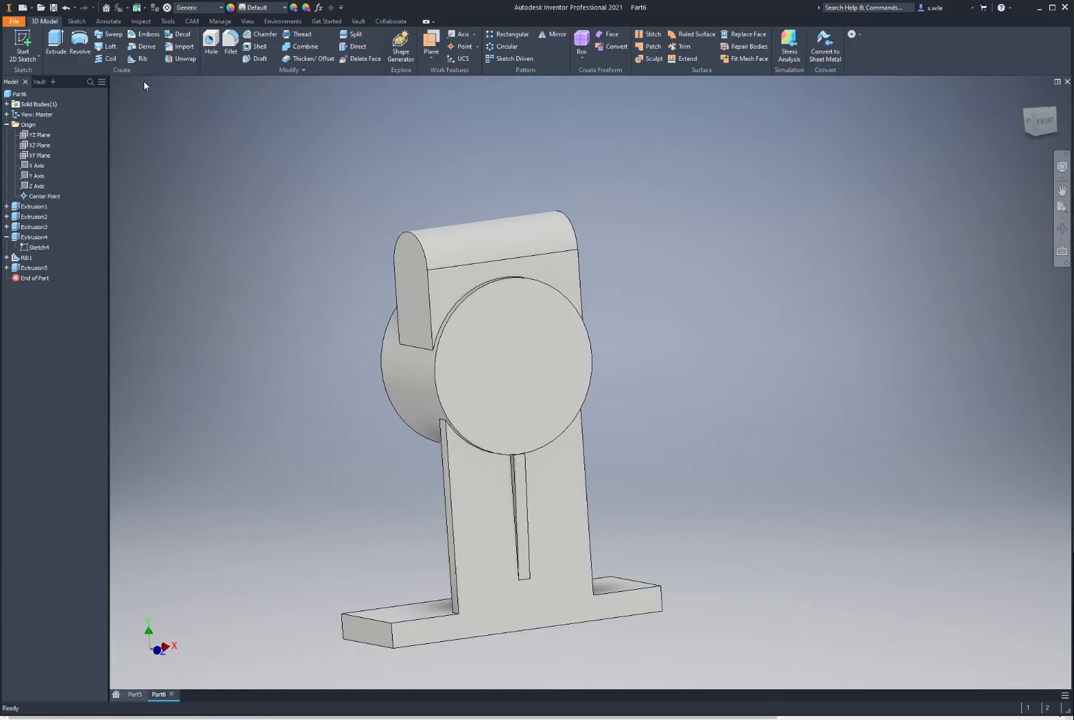
Step: Bore a concentric 60 mm hole through the round boss's front face
{"action": "left_click", "coordinate": [211, 45]}
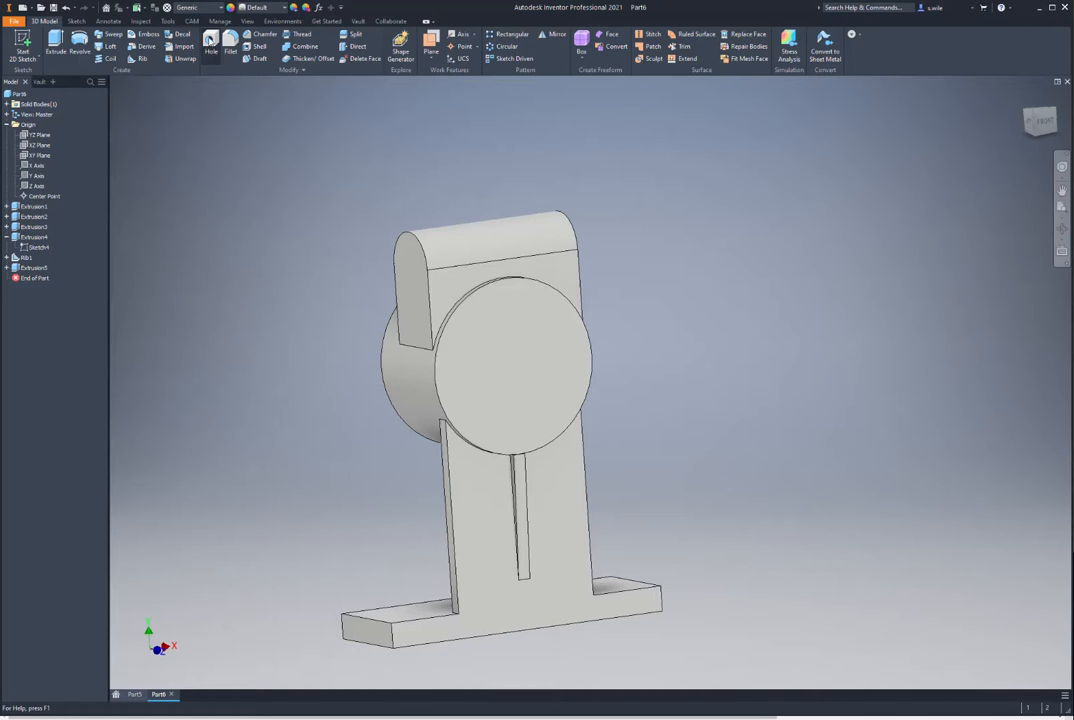
{"action": "left_click", "coordinate": [470, 368]}
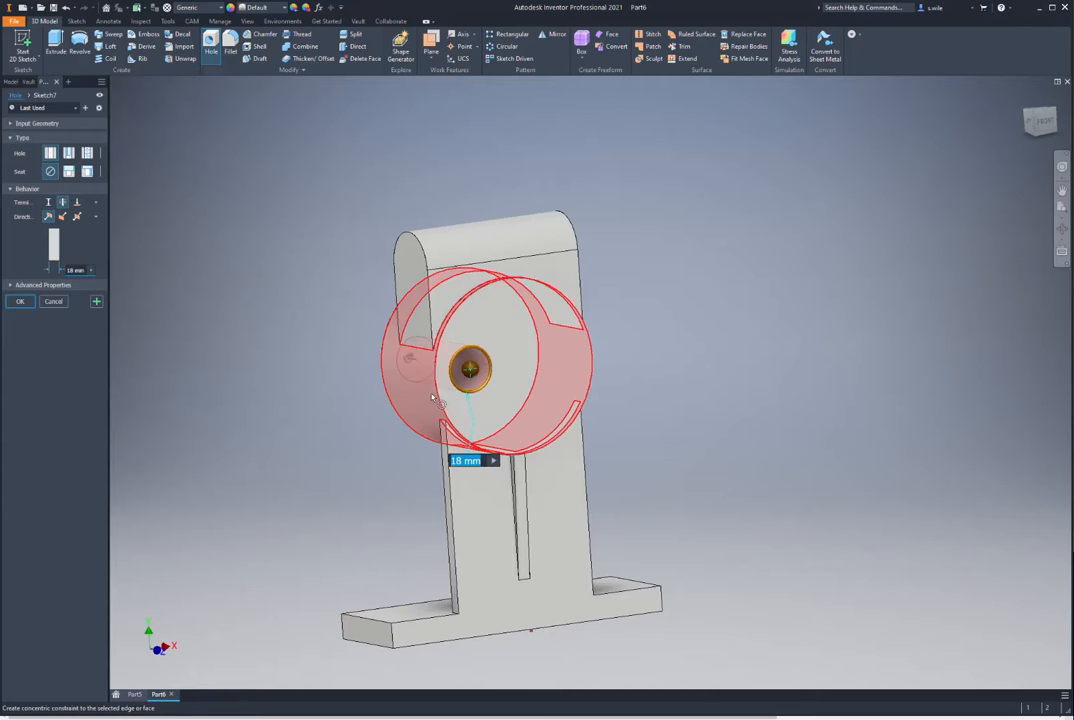
{"action": "left_click", "coordinate": [434, 398]}
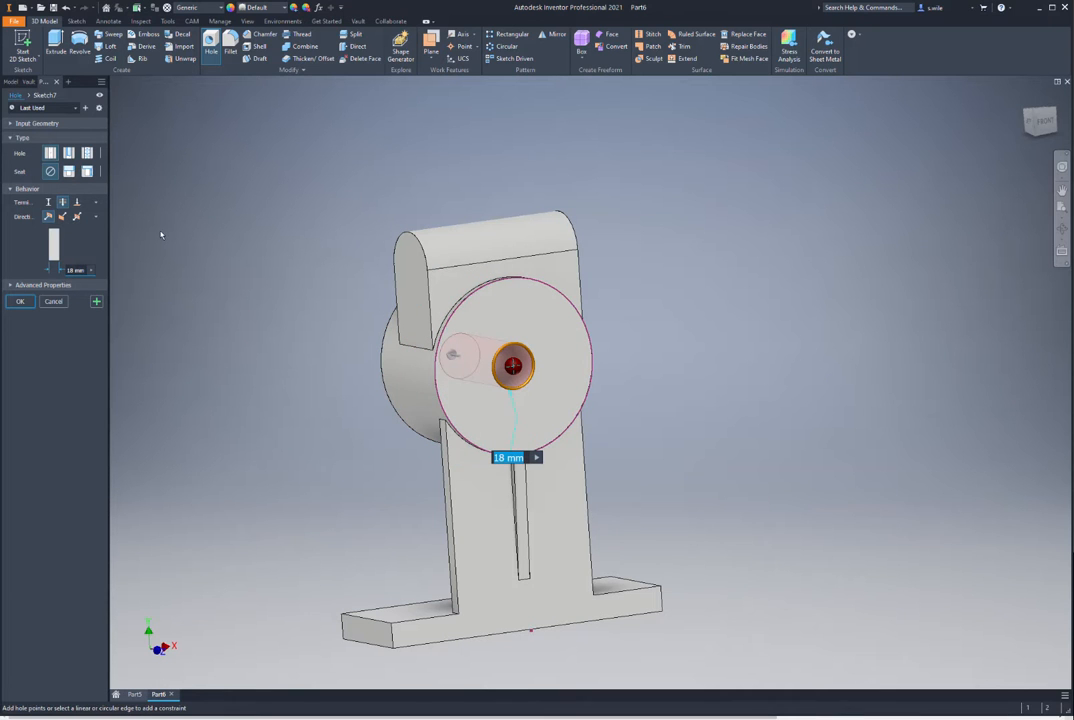
{"action": "type", "text": "60"}
{"action": "key", "text": "Return"}
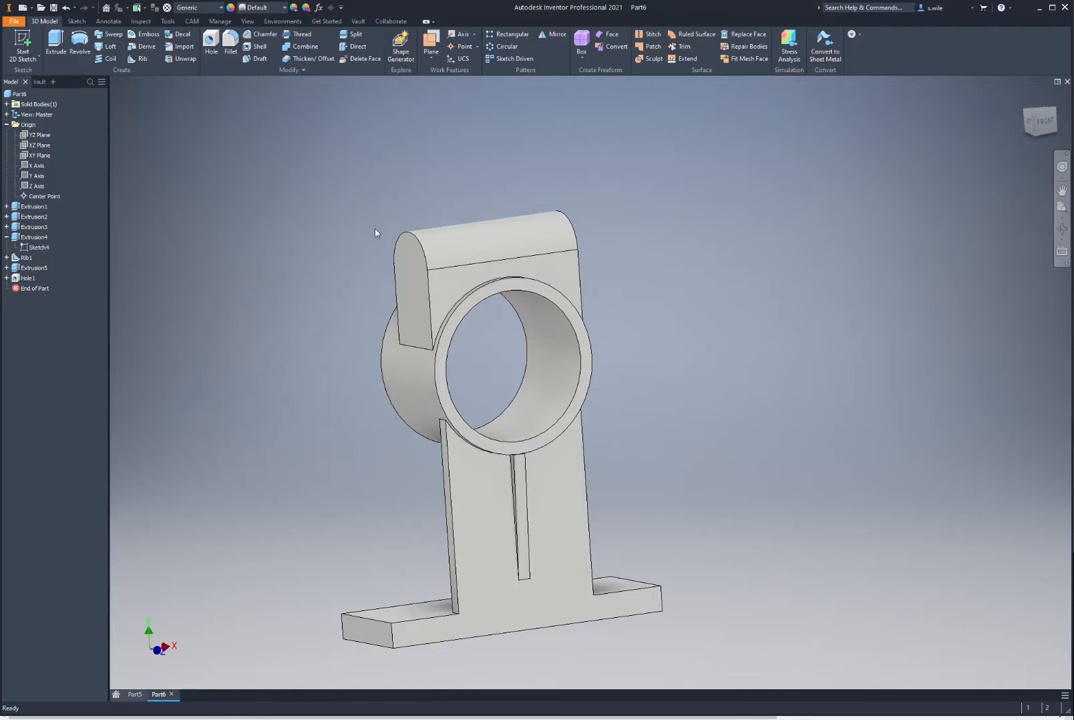
Step: Add a 12 mm hole centred on the top lug's rounded end
{"action": "key", "text": "h"}
{"action": "left_click", "coordinate": [403, 250]}
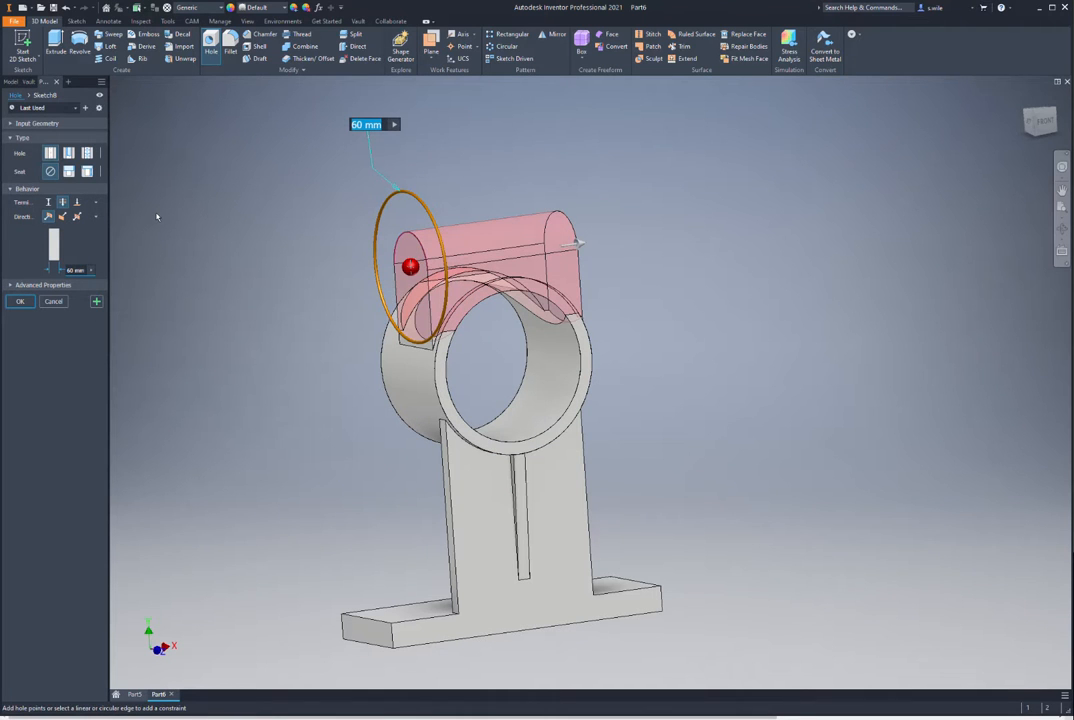
{"action": "type", "text": "12"}
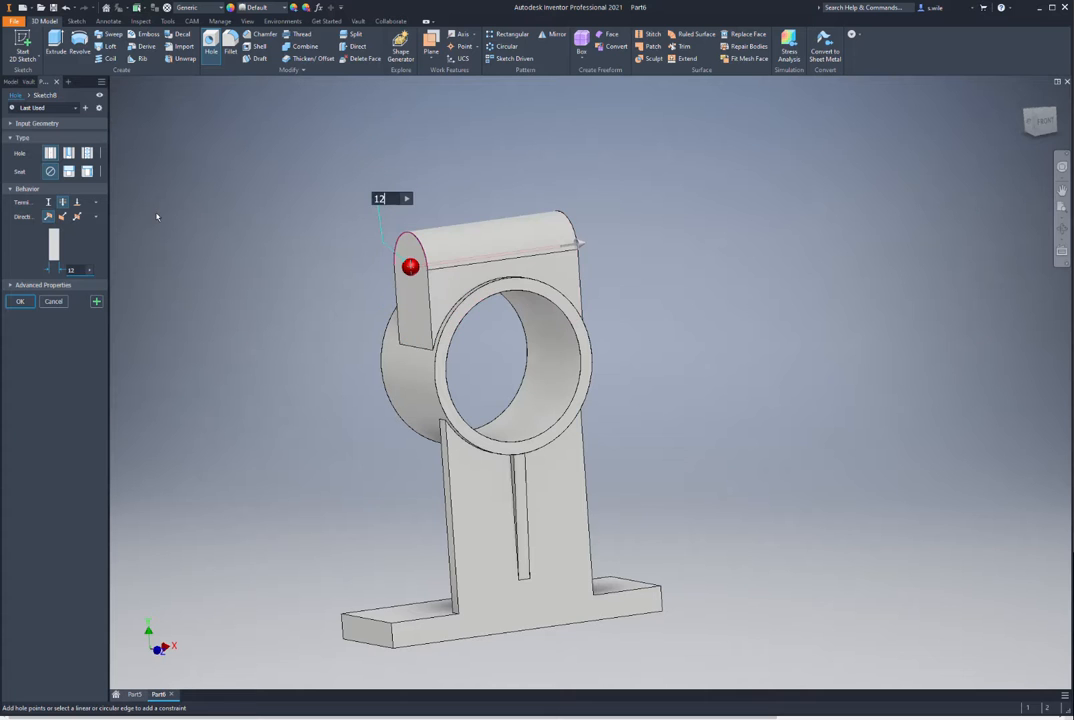
{"action": "key", "text": "Return"}
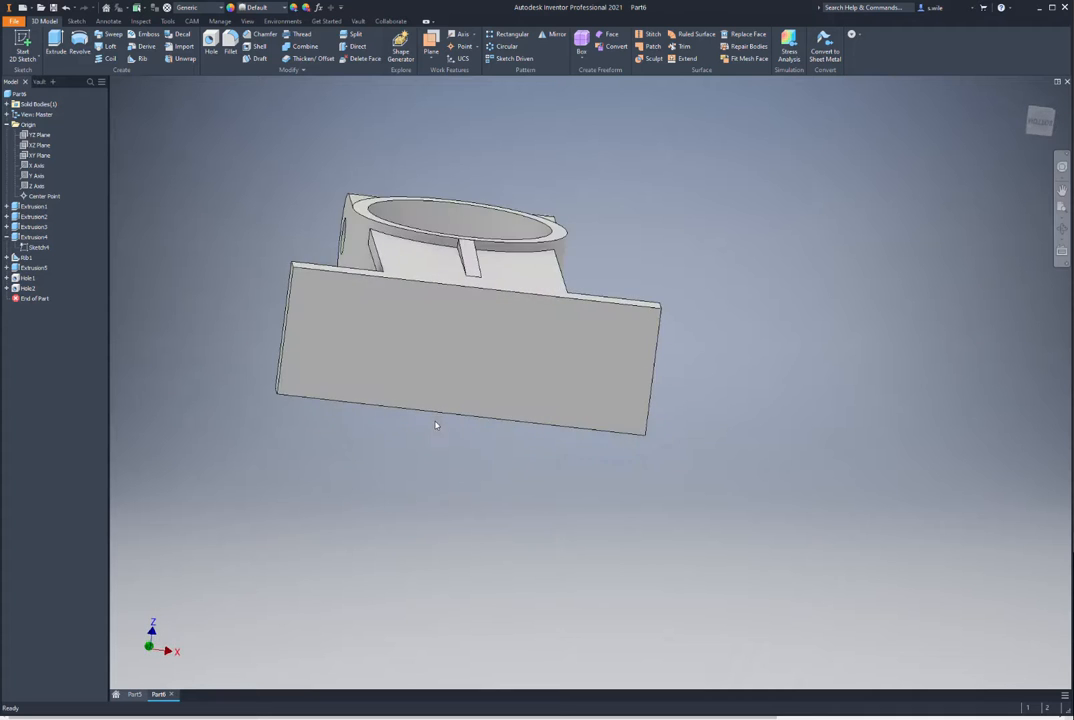
Step: Start a sketch on the base plate's underside and draw a horizontal line
{"action": "left_click", "coordinate": [375, 351]}
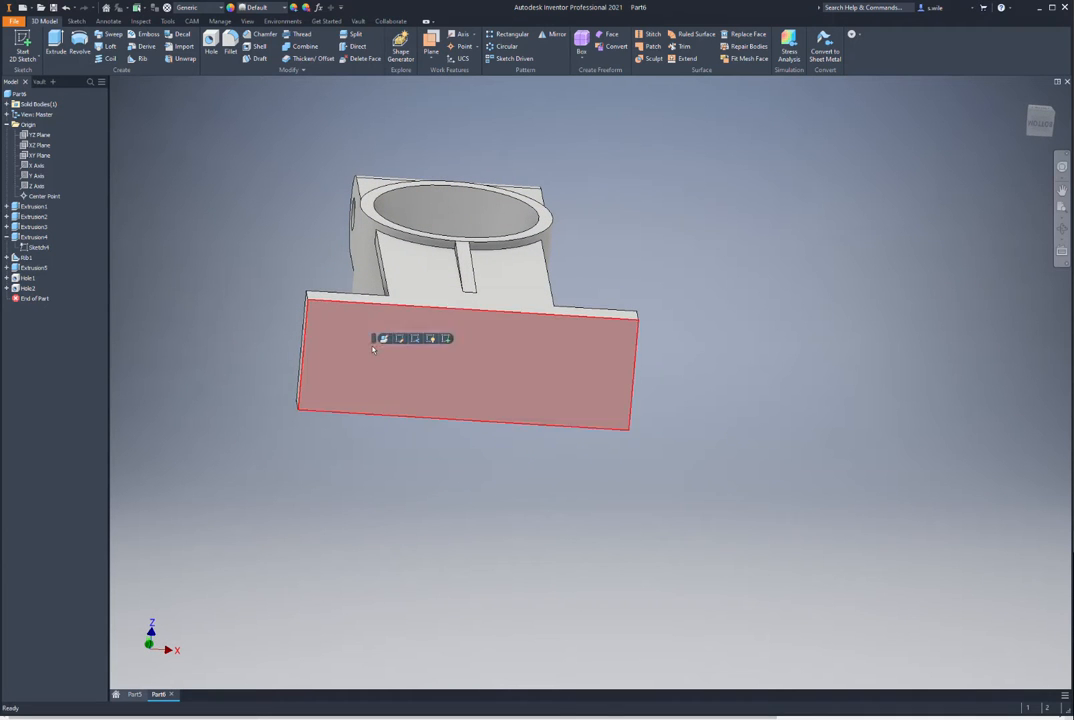
{"action": "left_click", "coordinate": [451, 341]}
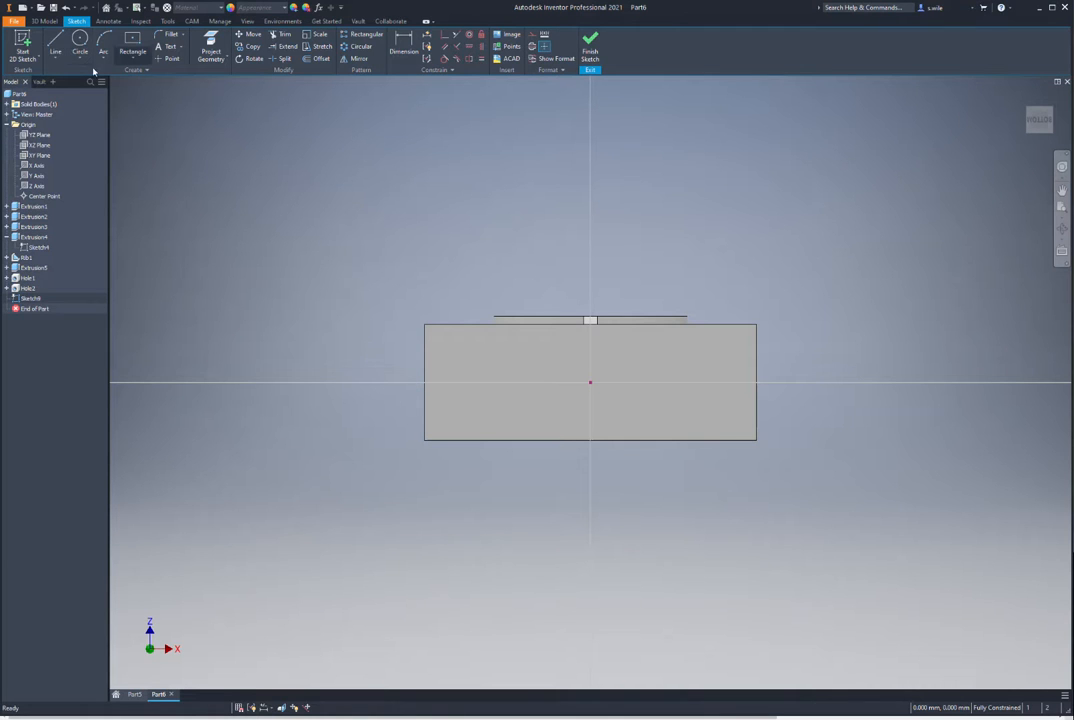
{"action": "left_click", "coordinate": [55, 45]}
{"action": "left_click", "coordinate": [421, 197]}
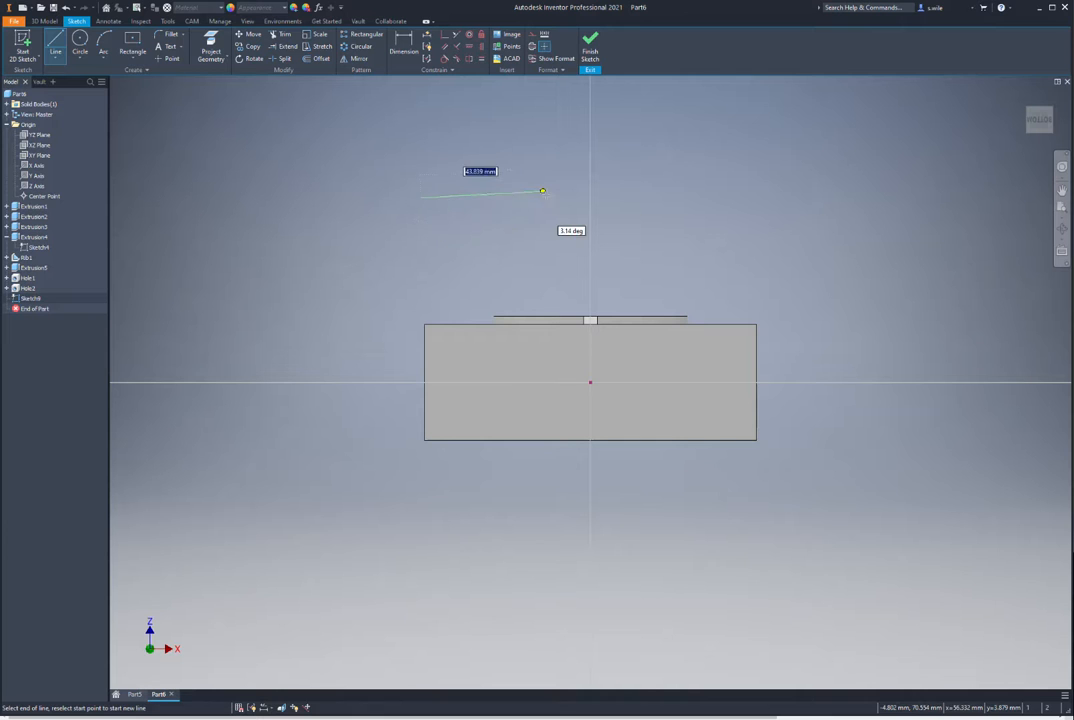
{"action": "key", "text": "Escape"}
{"action": "left_click", "coordinate": [549, 197]}
{"action": "key", "text": "Escape"}
{"action": "key", "text": "Escape"}
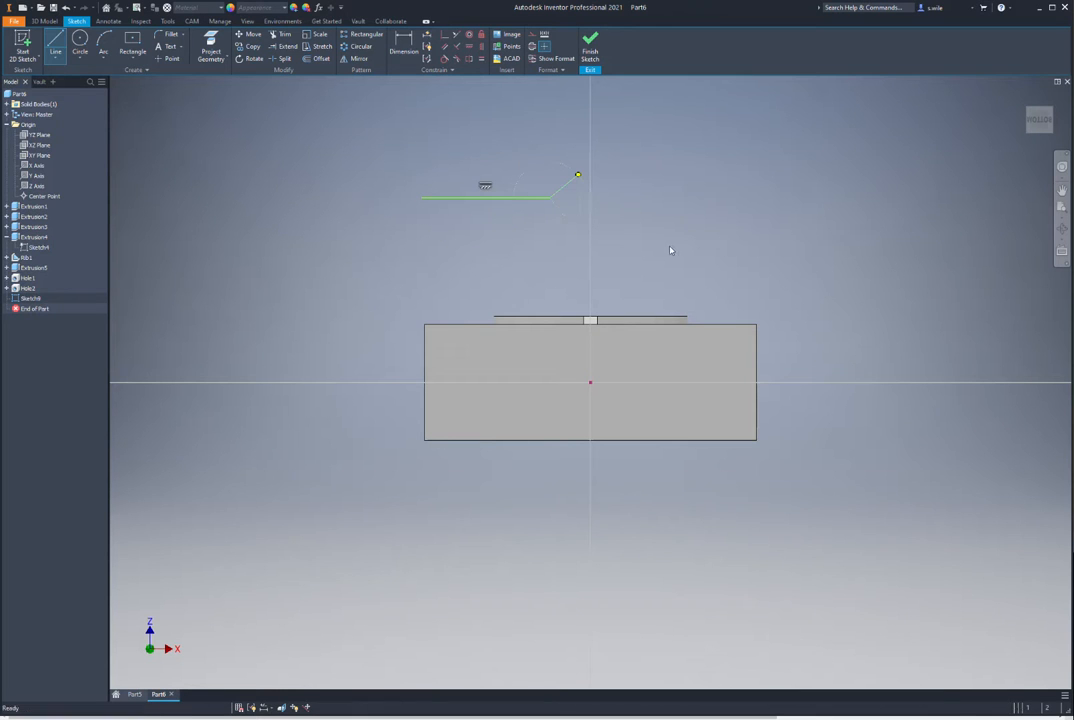
Step: Make the line's midpoint coincident with the sketch centre point
{"action": "left_click_drag", "start_coordinate": [366, 165], "coordinate": [590, 232]}
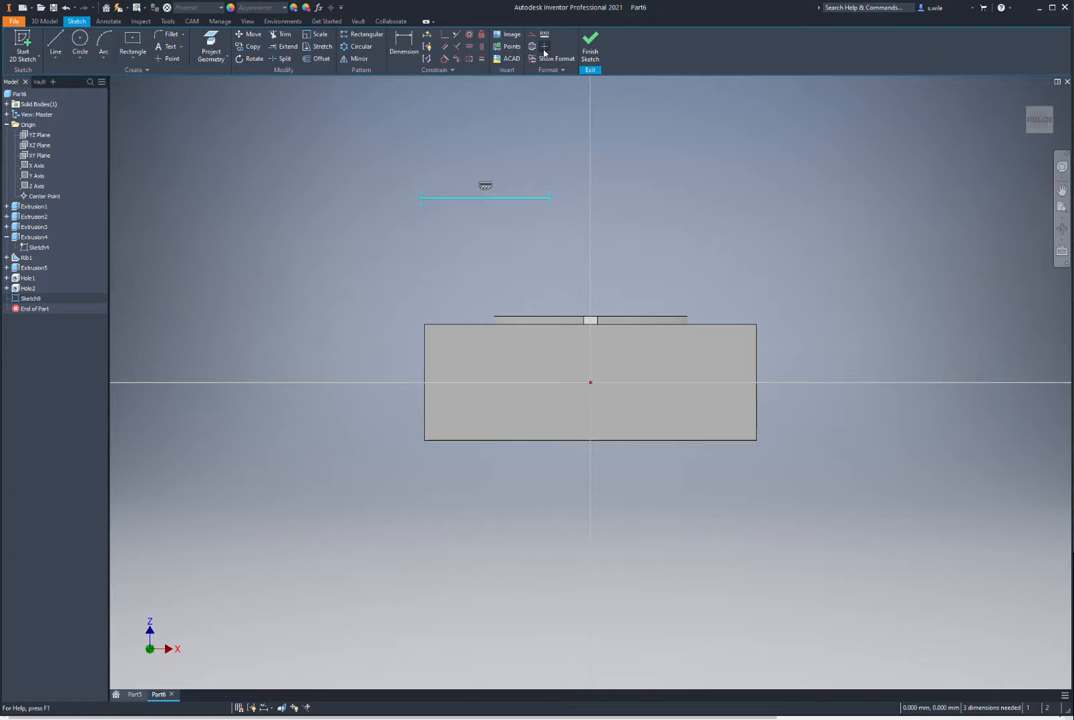
{"action": "key", "text": "Escape"}
{"action": "left_click", "coordinate": [445, 35]}
{"action": "left_click", "coordinate": [486, 198]}
{"action": "left_click", "coordinate": [591, 384]}
Step: Dimension the line 90 mm long, deleting the stray 36.821 dimension, and finish the sketch
{"action": "key", "text": "d"}
{"action": "left_click", "coordinate": [426, 387]}
{"action": "left_click", "coordinate": [413, 283]}
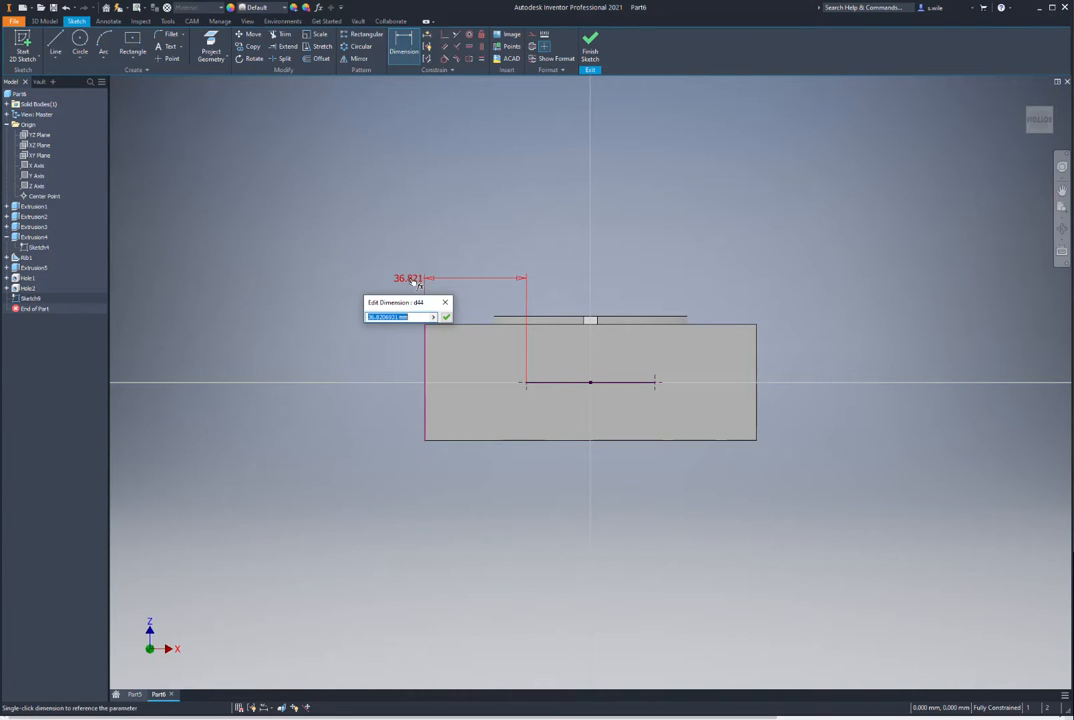
{"action": "left_click", "coordinate": [446, 302]}
{"action": "left_click", "coordinate": [446, 281]}
{"action": "key", "text": "Delete"}
{"action": "key", "text": "d"}
{"action": "left_click", "coordinate": [558, 382]}
{"action": "left_click", "coordinate": [567, 270]}
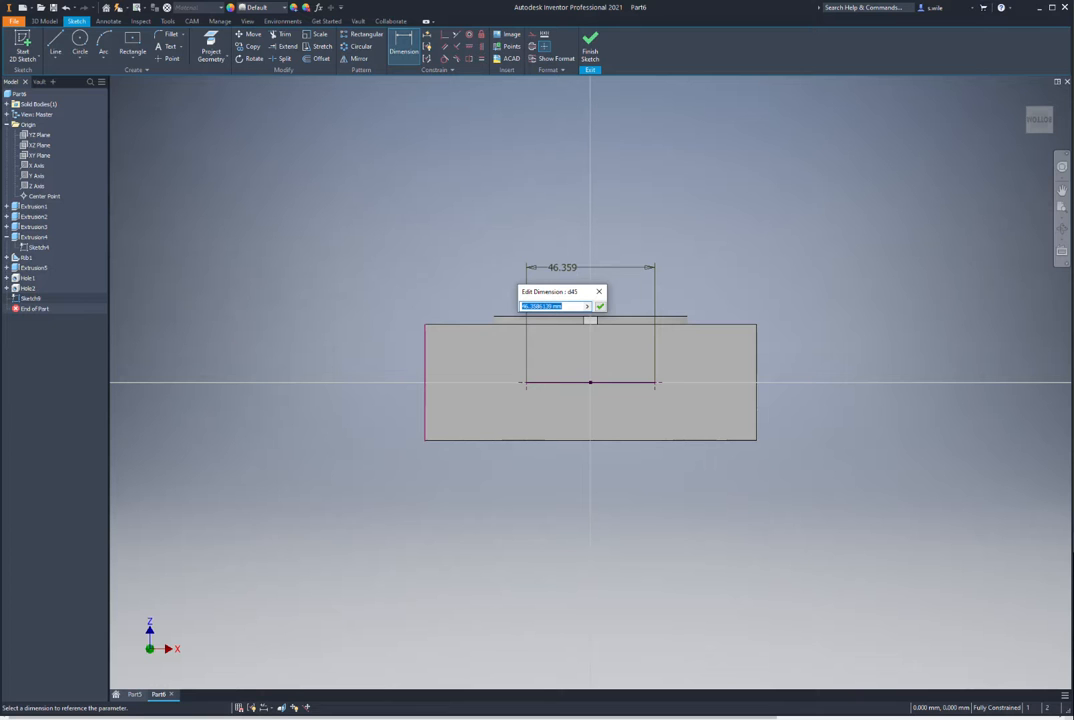
{"action": "key", "text": "alt+Tab"}
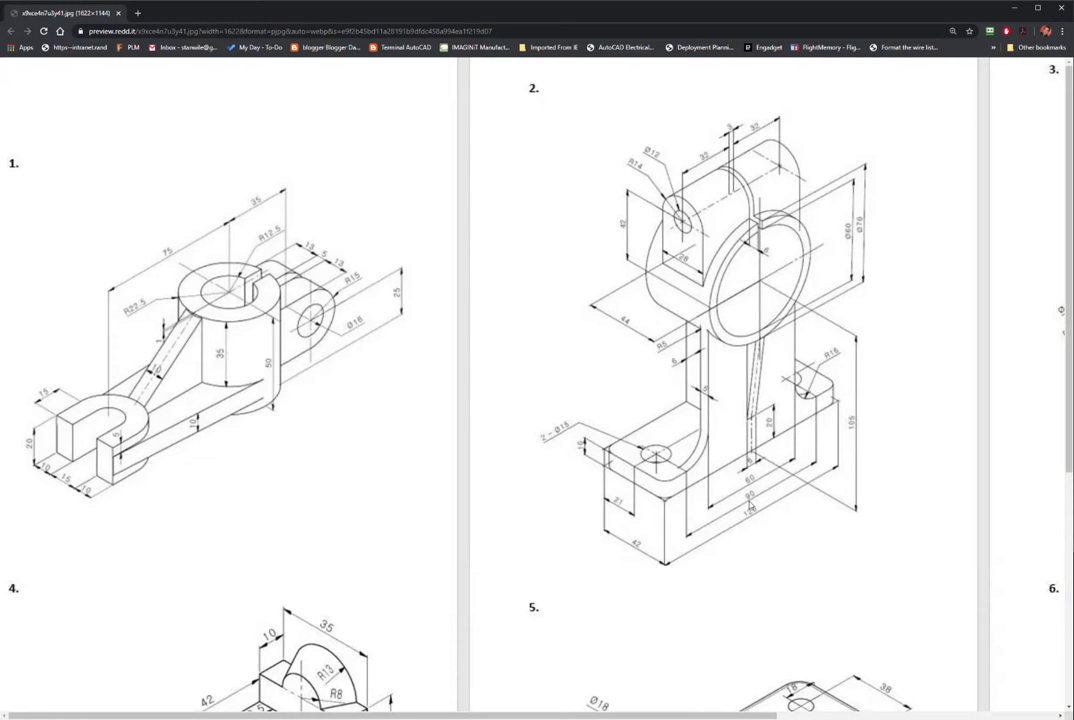
{"action": "left_click", "coordinate": [1014, 12]}
{"action": "type", "text": "90"}
{"action": "key", "text": "Return"}
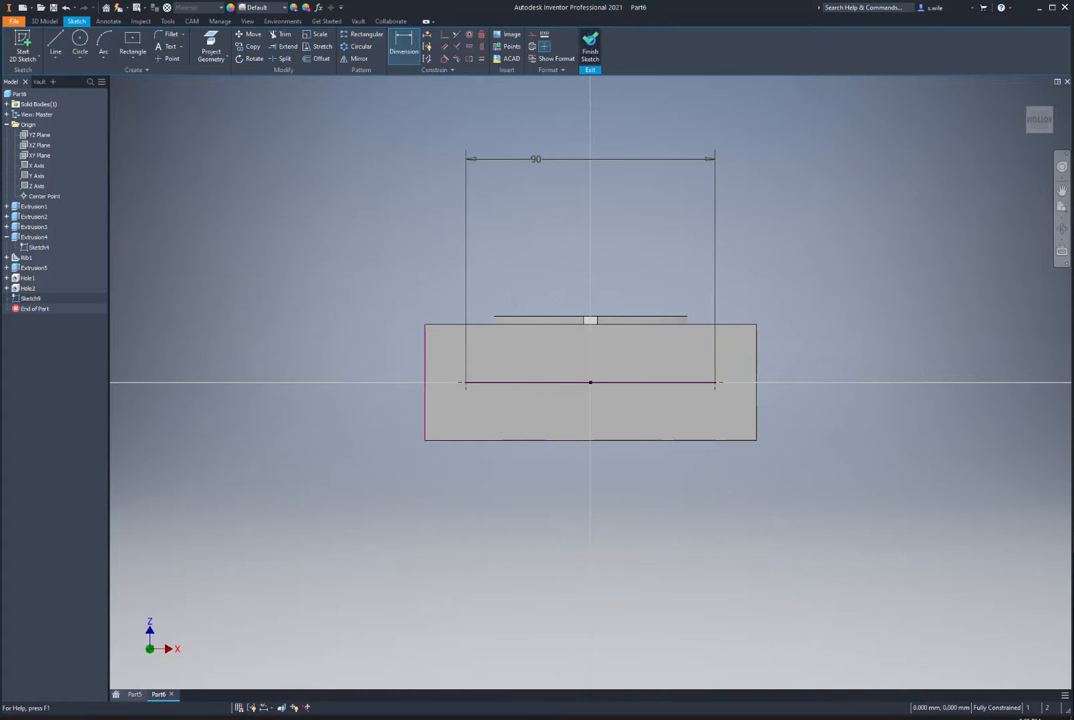
{"action": "left_click", "coordinate": [590, 47]}
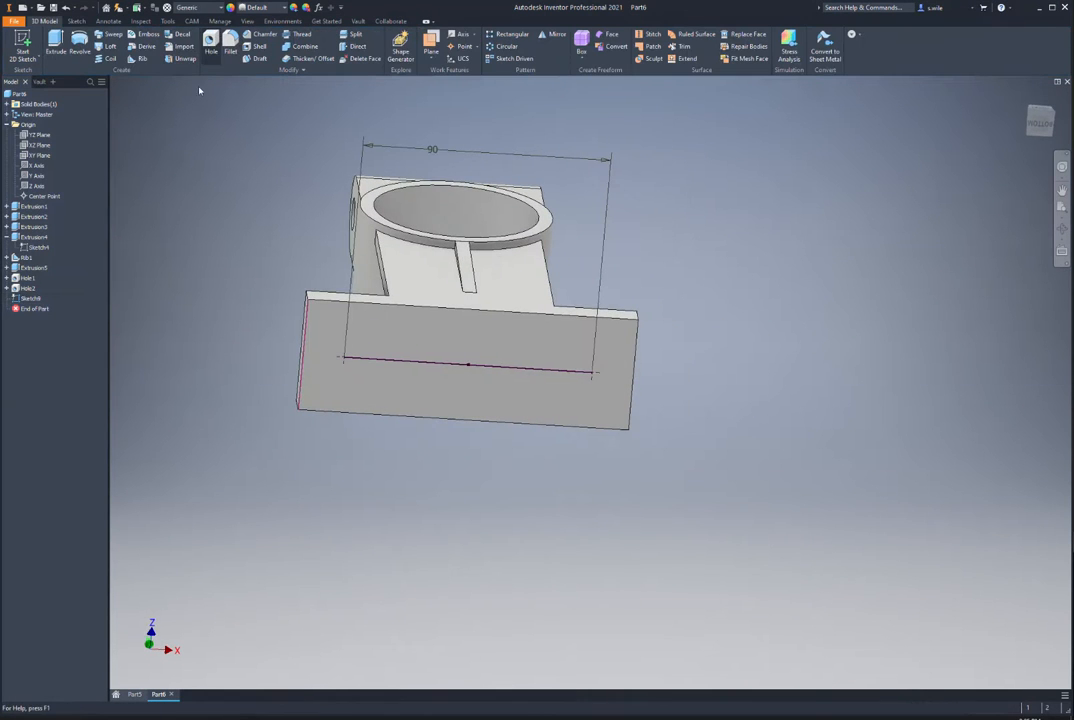
Step: Place 15 mm holes at both endpoints of Sketch9's 90 mm line
{"action": "key", "text": "h"}
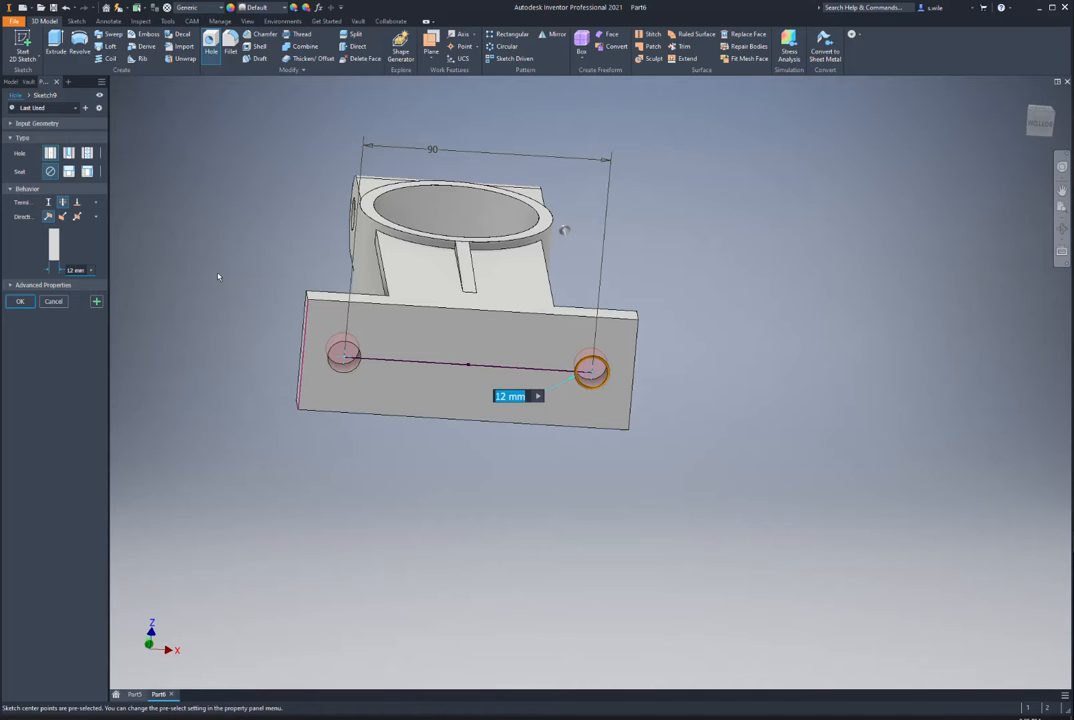
{"action": "type", "text": "15"}
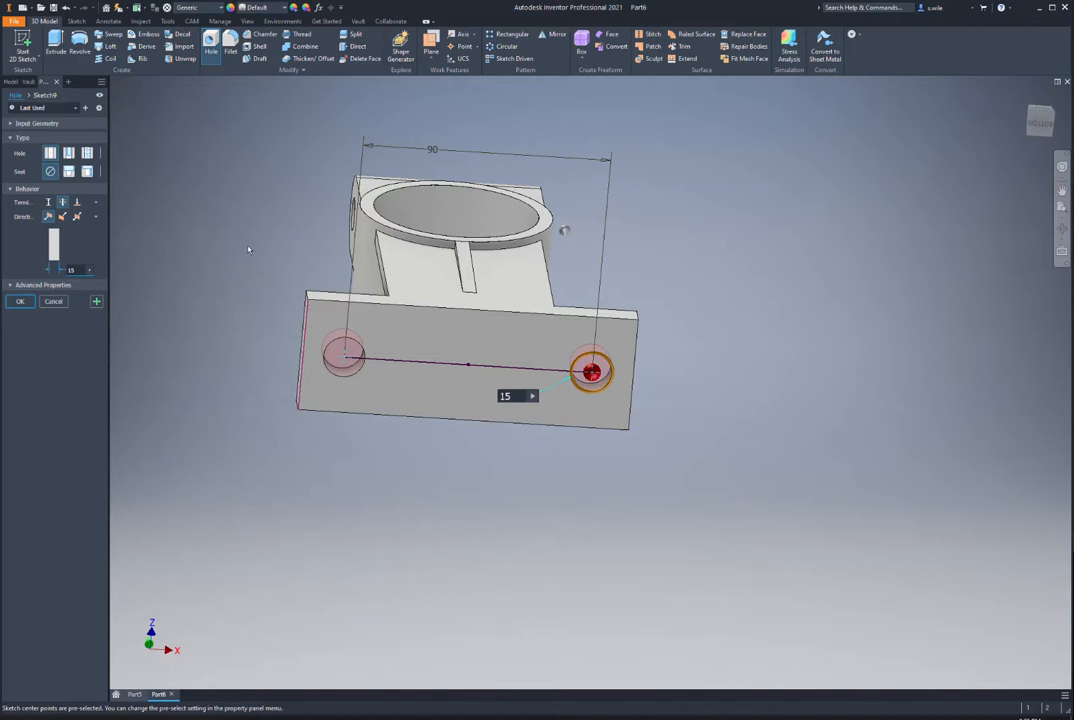
{"action": "key", "text": "Return"}
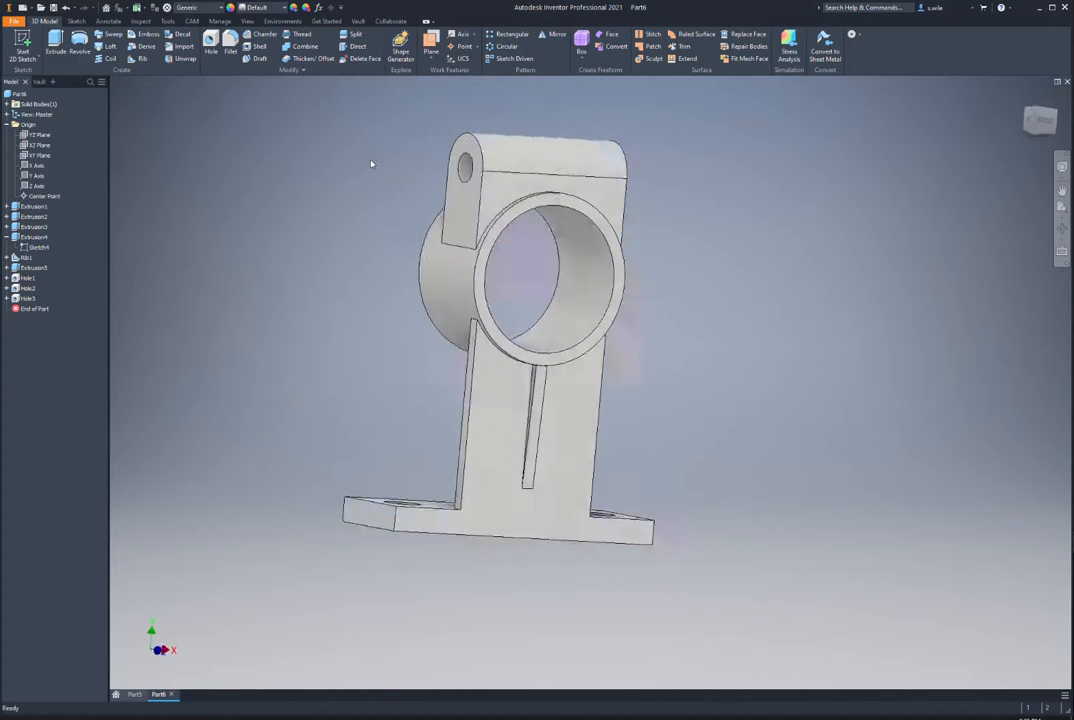
Step: Fillet both edges where the upright meets the base with a 16 mm radius
{"action": "key", "text": "f"}
{"action": "left_click", "coordinate": [463, 537]}
{"action": "middle_click_drag", "start_coordinate": [463, 537], "coordinate": [553, 536], "text": "shift"}
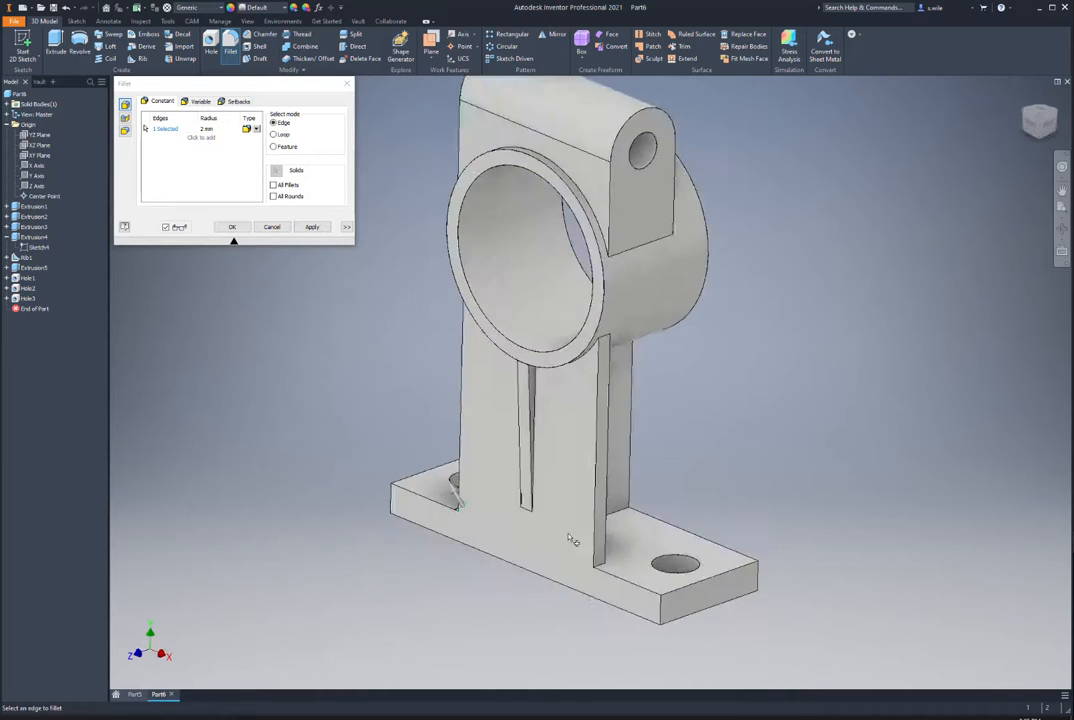
{"action": "left_click", "coordinate": [536, 647]}
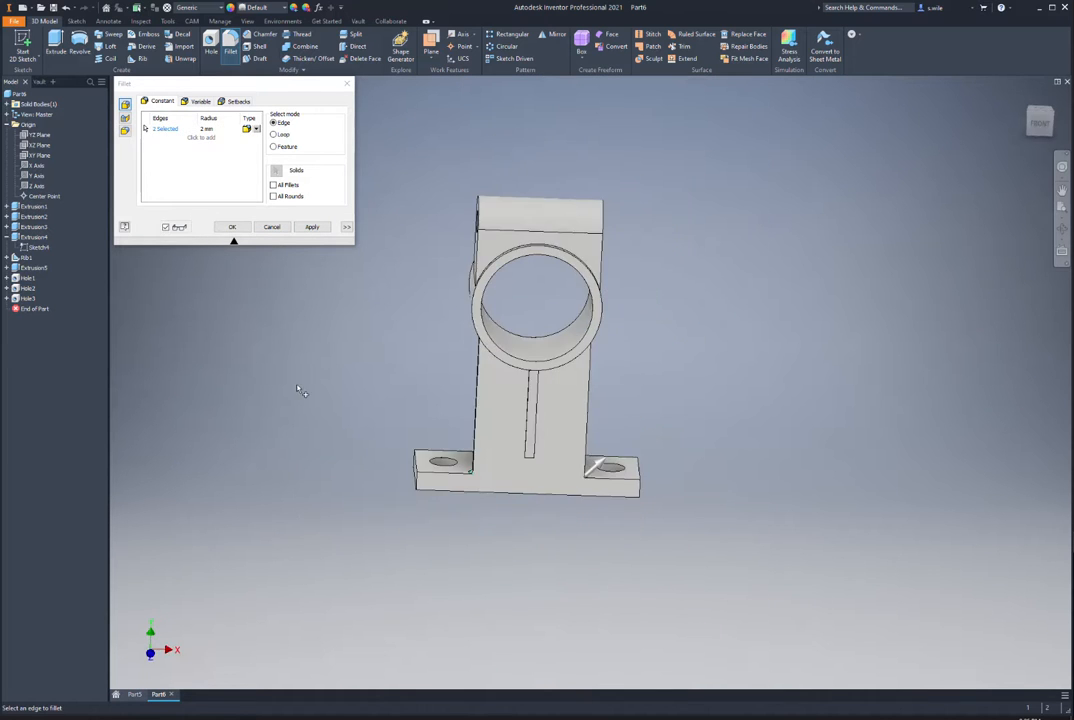
{"action": "left_click", "coordinate": [214, 138]}
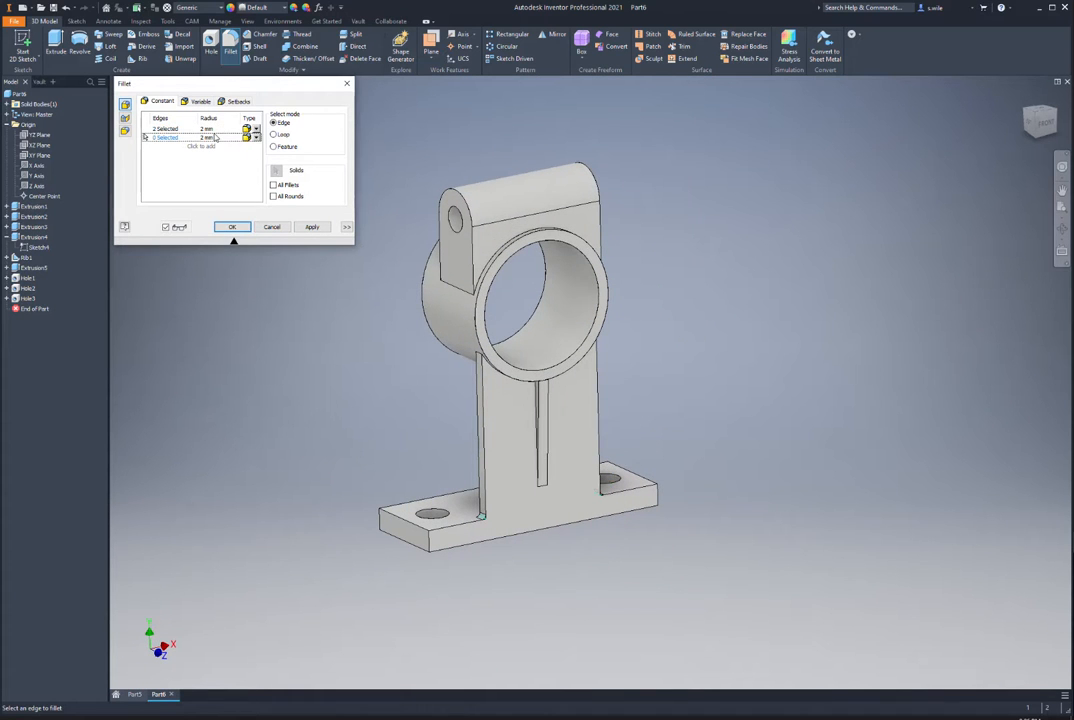
{"action": "left_click", "coordinate": [207, 129]}
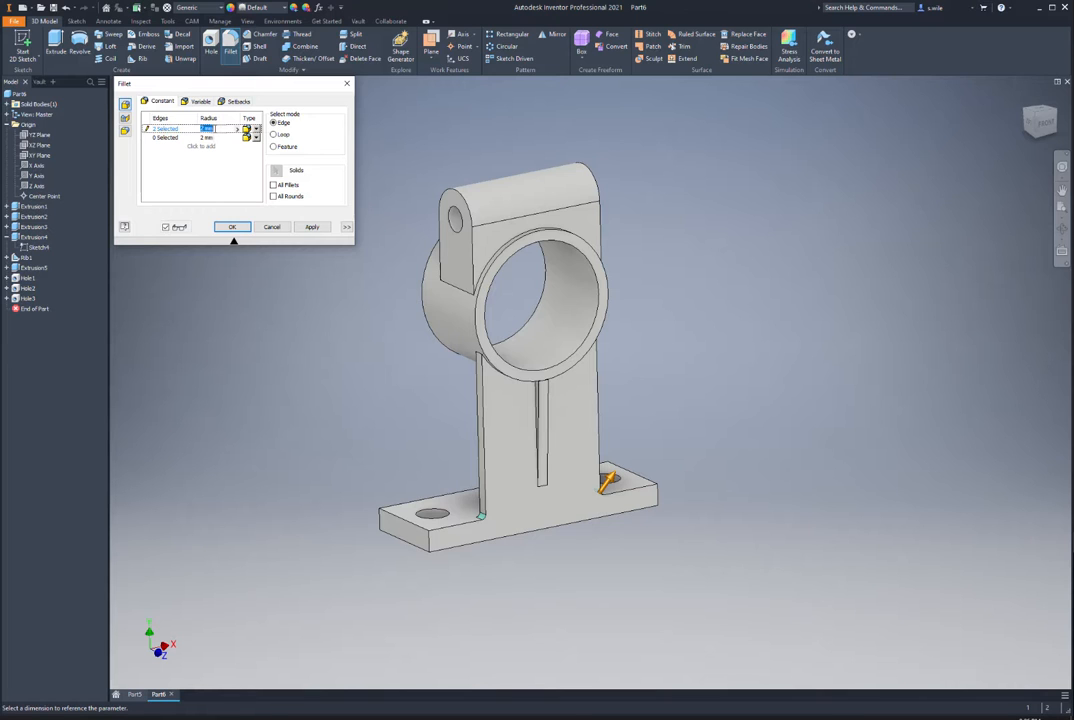
{"action": "type", "text": "16"}
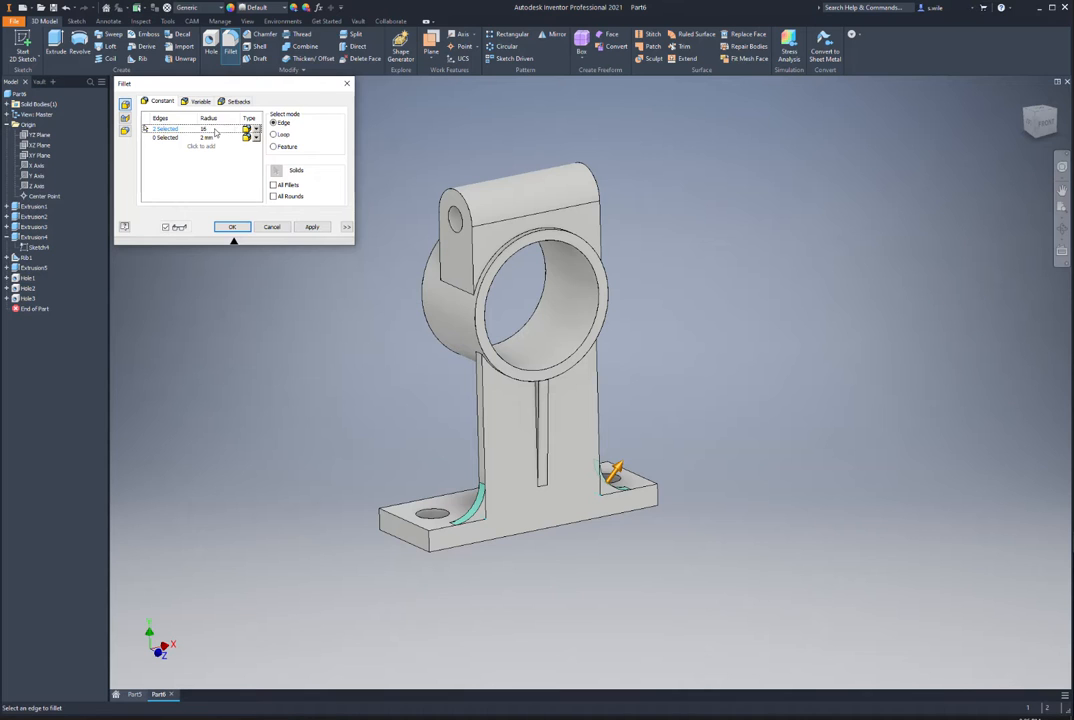
{"action": "left_click", "coordinate": [232, 227]}
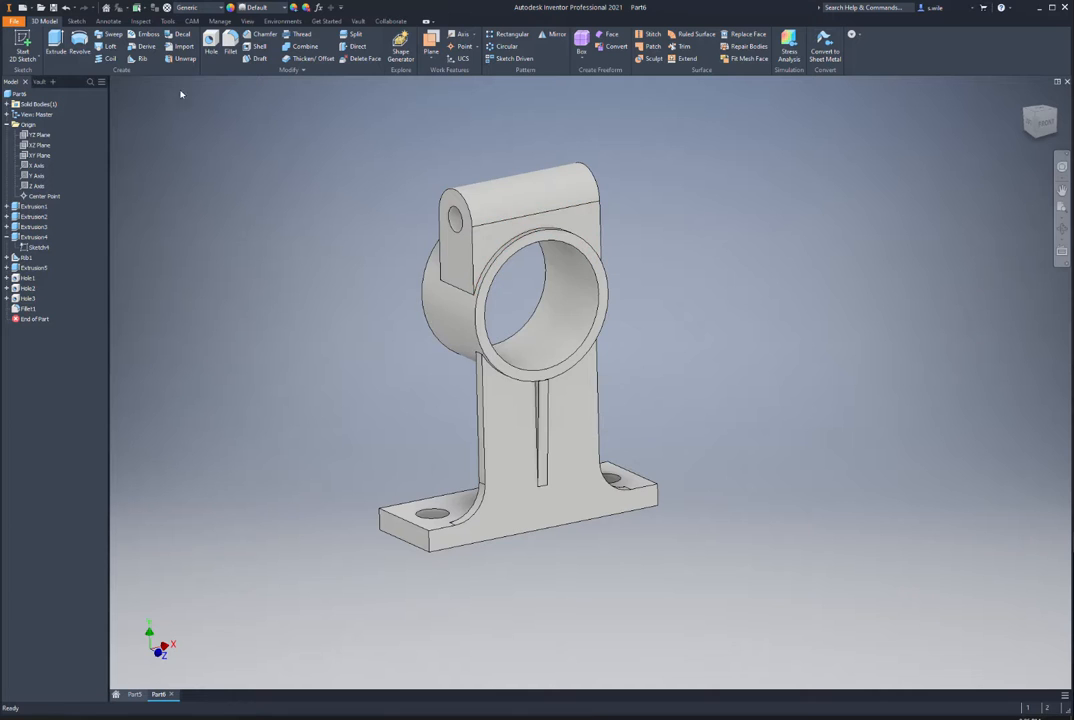
Step: Fillet the base plate's four vertical corner edges with a 3 mm radius
{"action": "left_click", "coordinate": [380, 524]}
{"action": "left_click", "coordinate": [432, 540]}
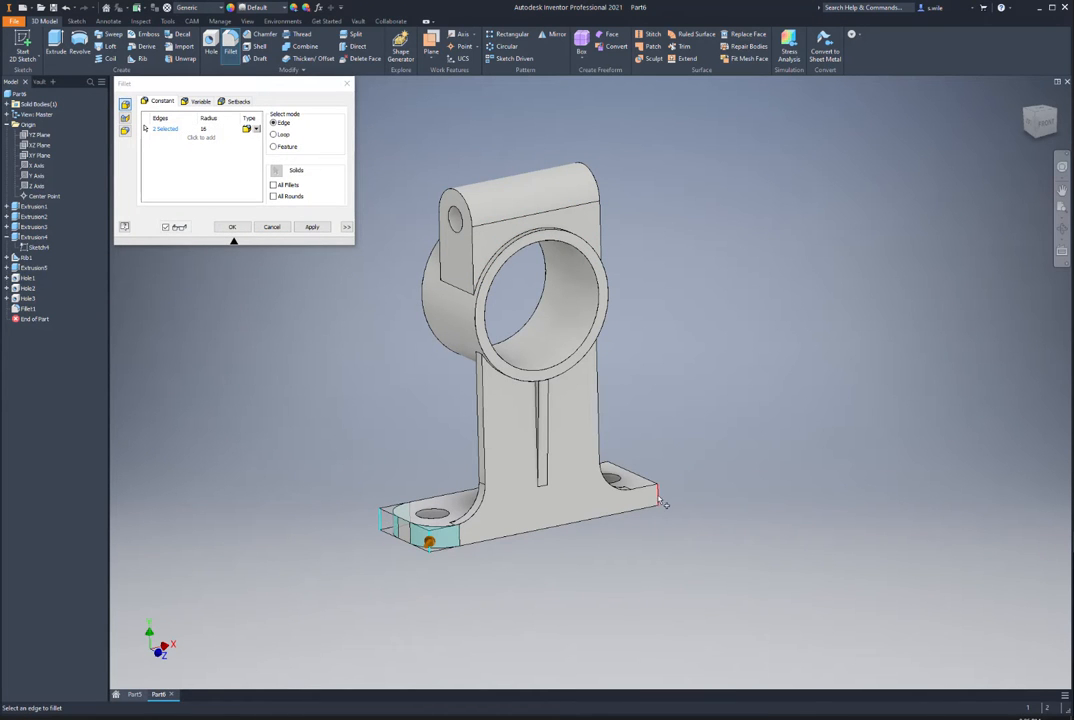
{"action": "left_click", "coordinate": [657, 499]}
{"action": "left_click", "coordinate": [607, 469]}
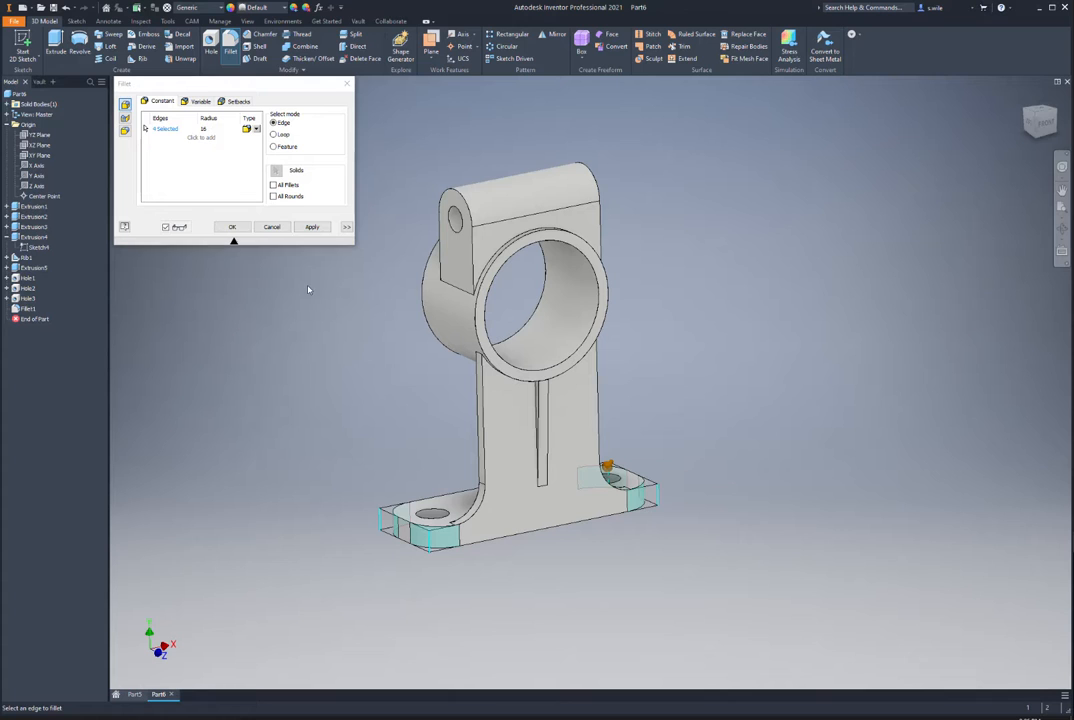
{"action": "left_click", "coordinate": [207, 129]}
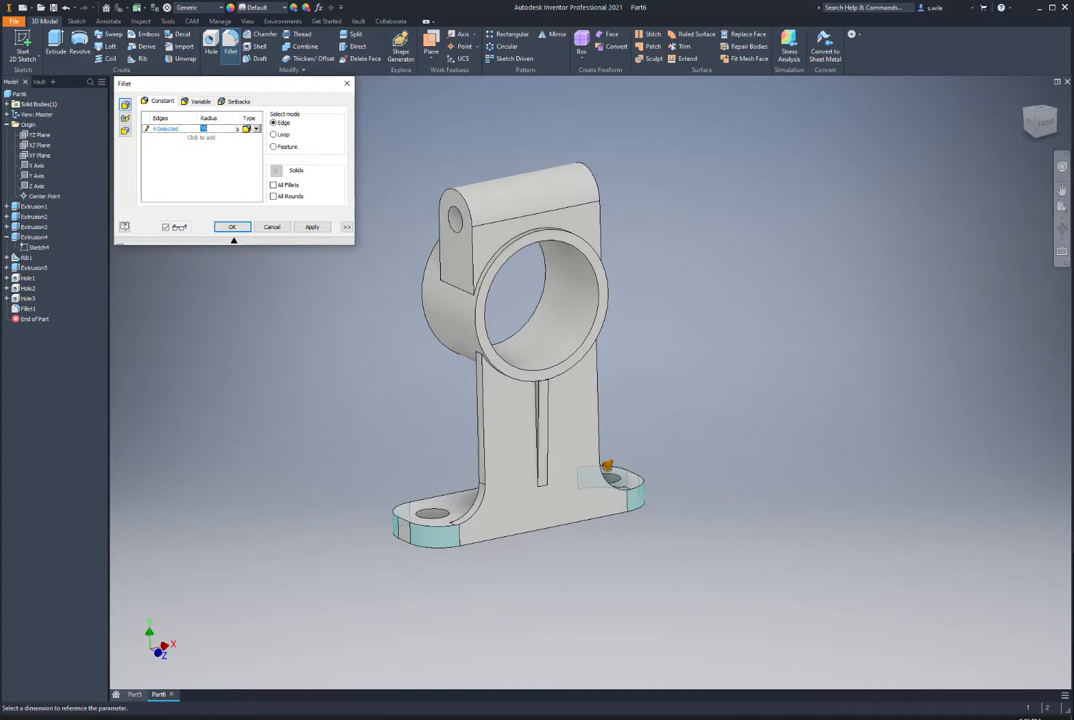
{"action": "left_click", "coordinate": [233, 234]}
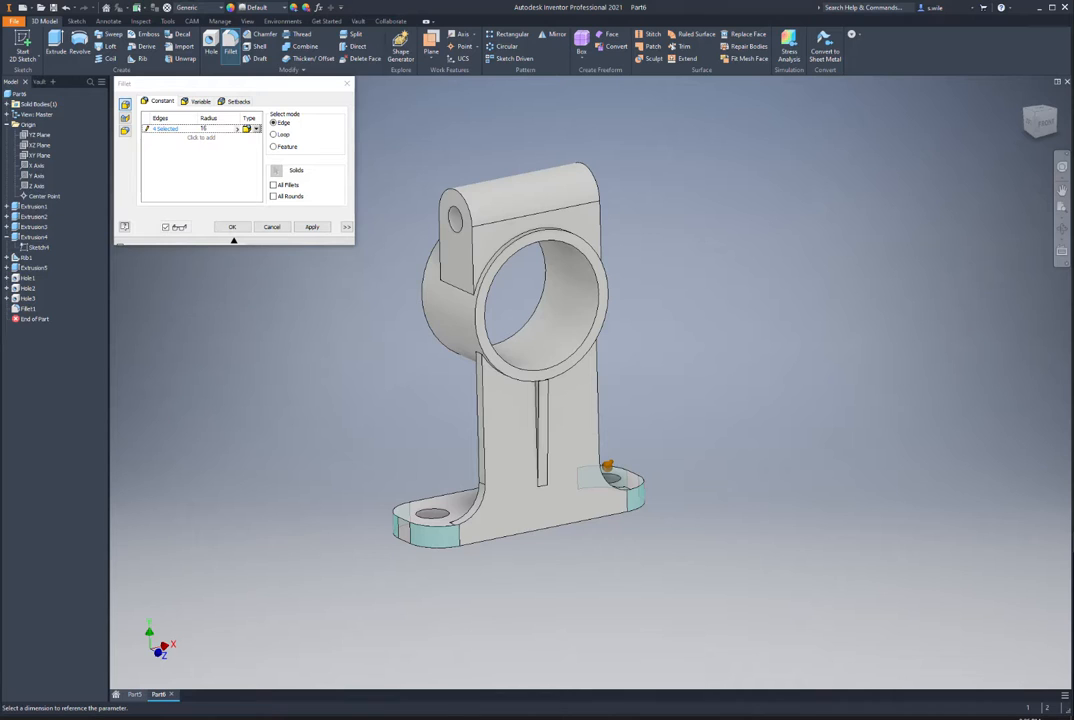
{"action": "key", "text": "alt+Tab"}
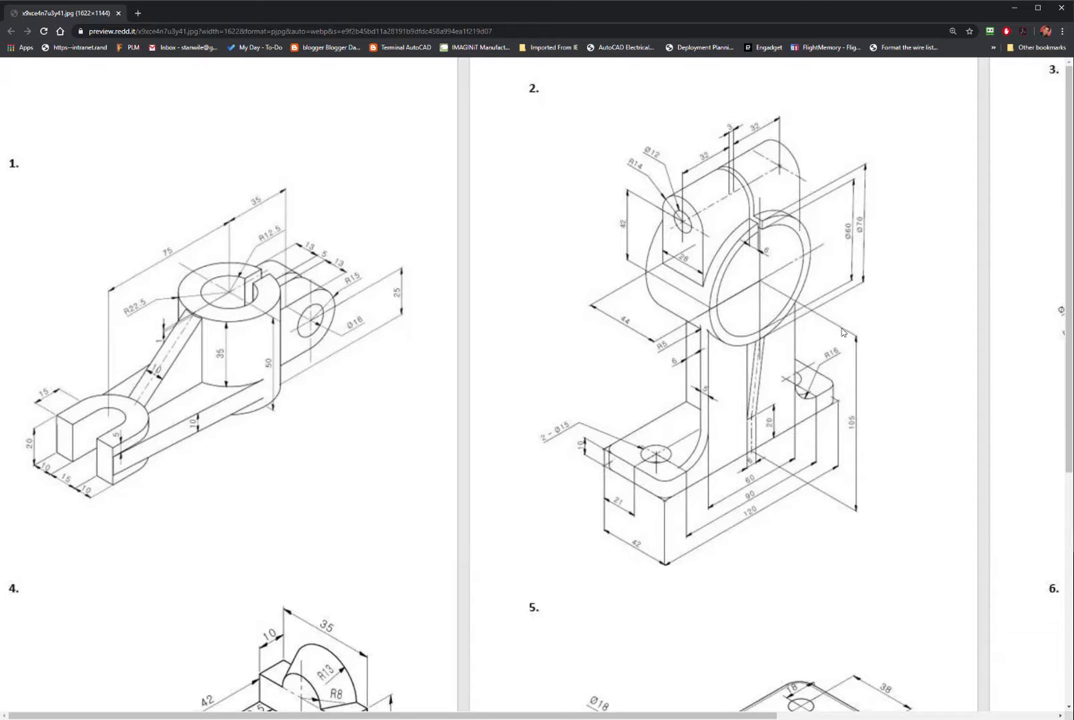
{"action": "left_click", "coordinate": [1014, 7]}
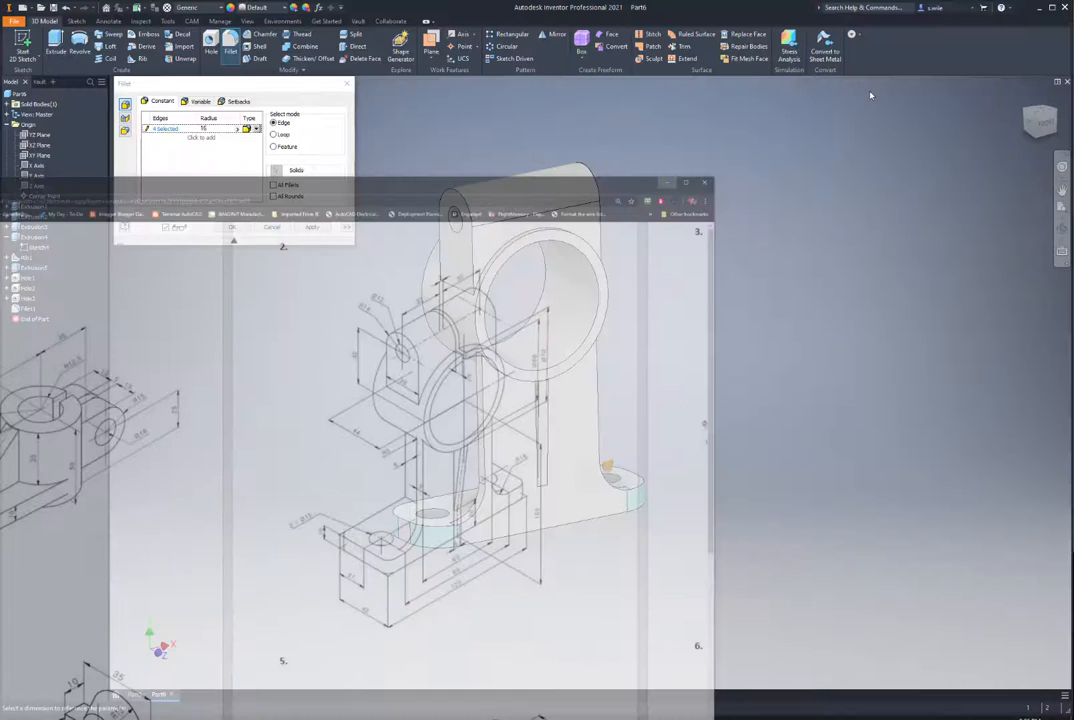
{"action": "type", "text": "3"}
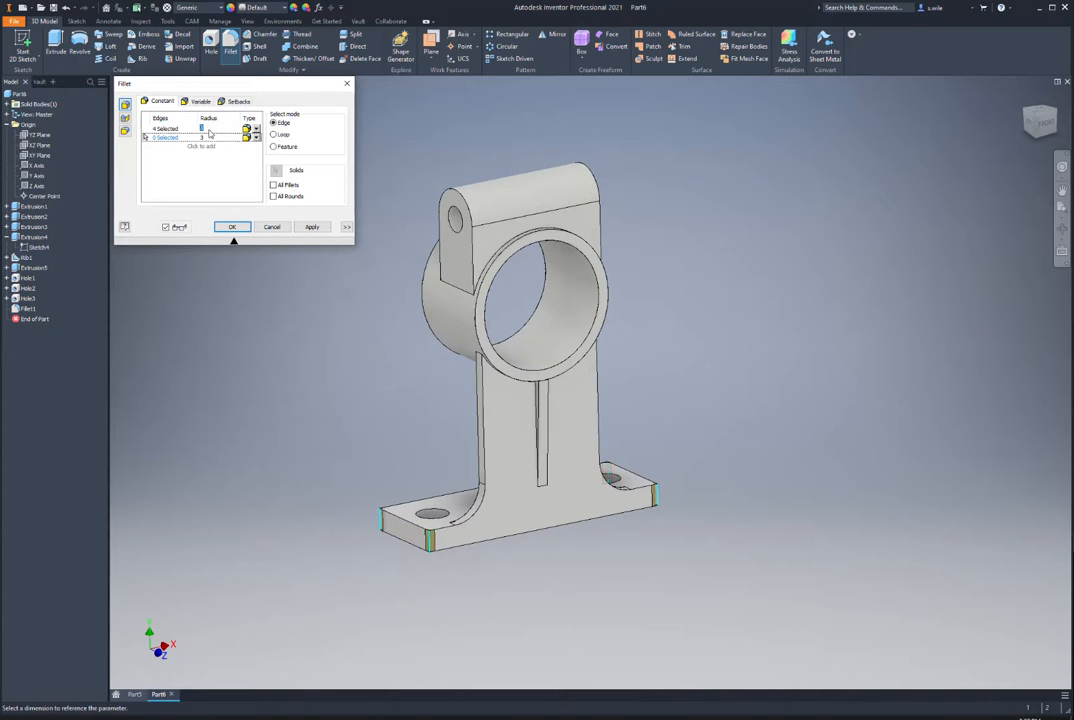
{"action": "left_click", "coordinate": [209, 129]}
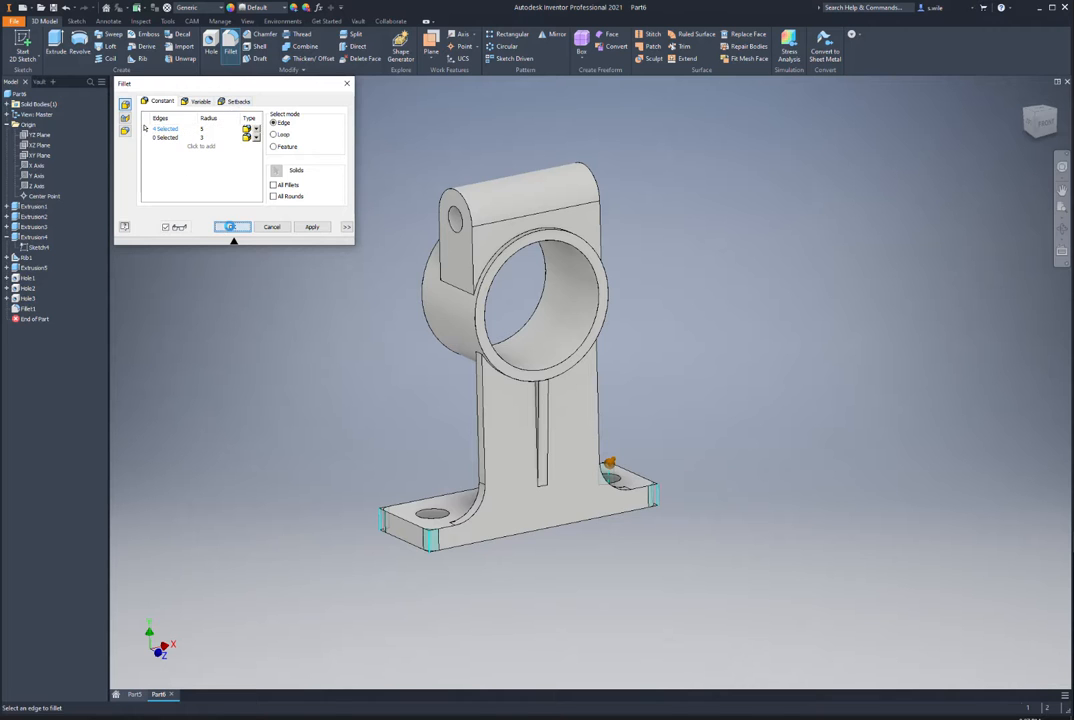
{"action": "left_click", "coordinate": [232, 227]}
{"action": "left_click", "coordinate": [538, 236]}
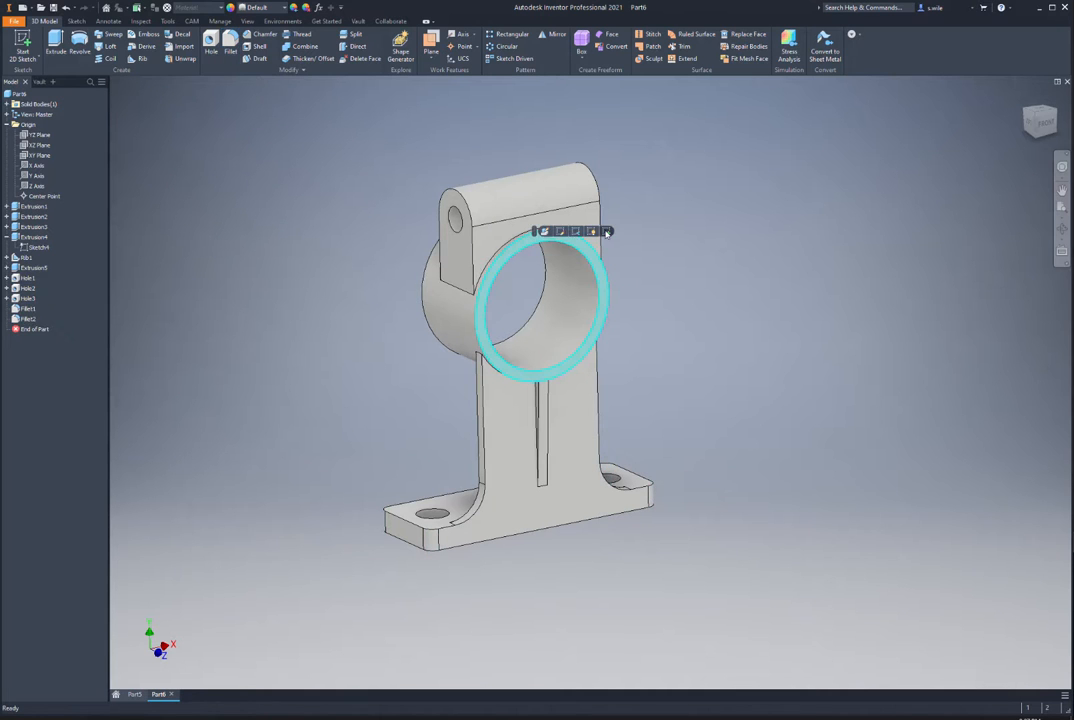
Step: Sketch on the boss ring face, projecting the bore and top edge, and draw a two-point rectangle
{"action": "key", "text": "s"}
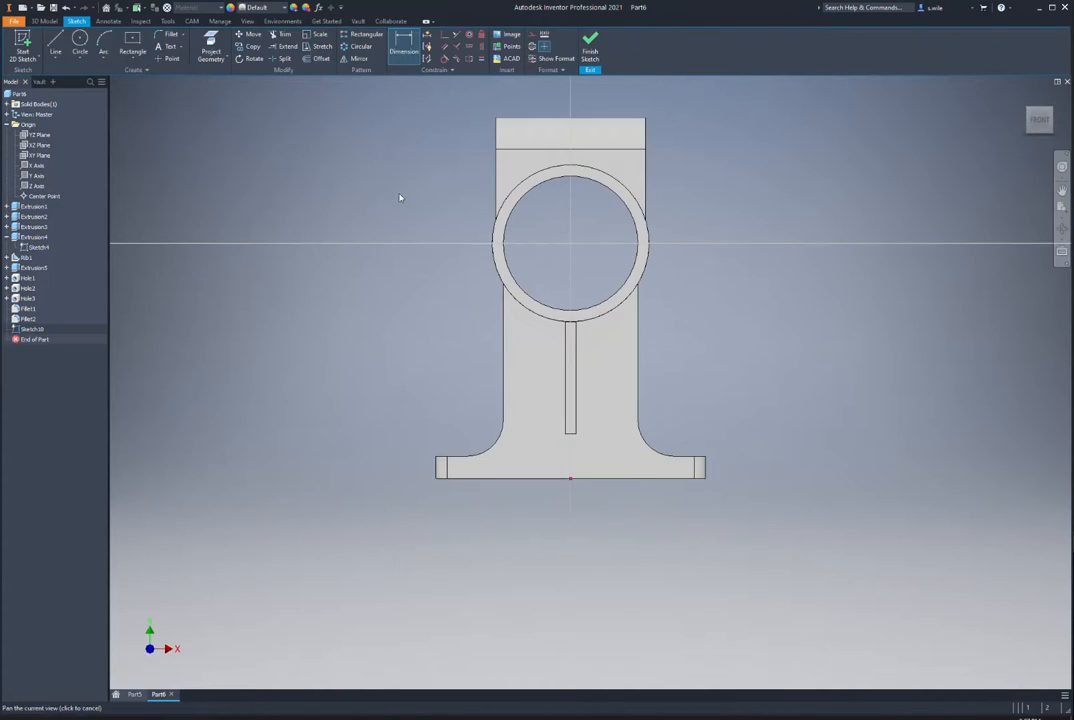
{"action": "key", "text": "p"}
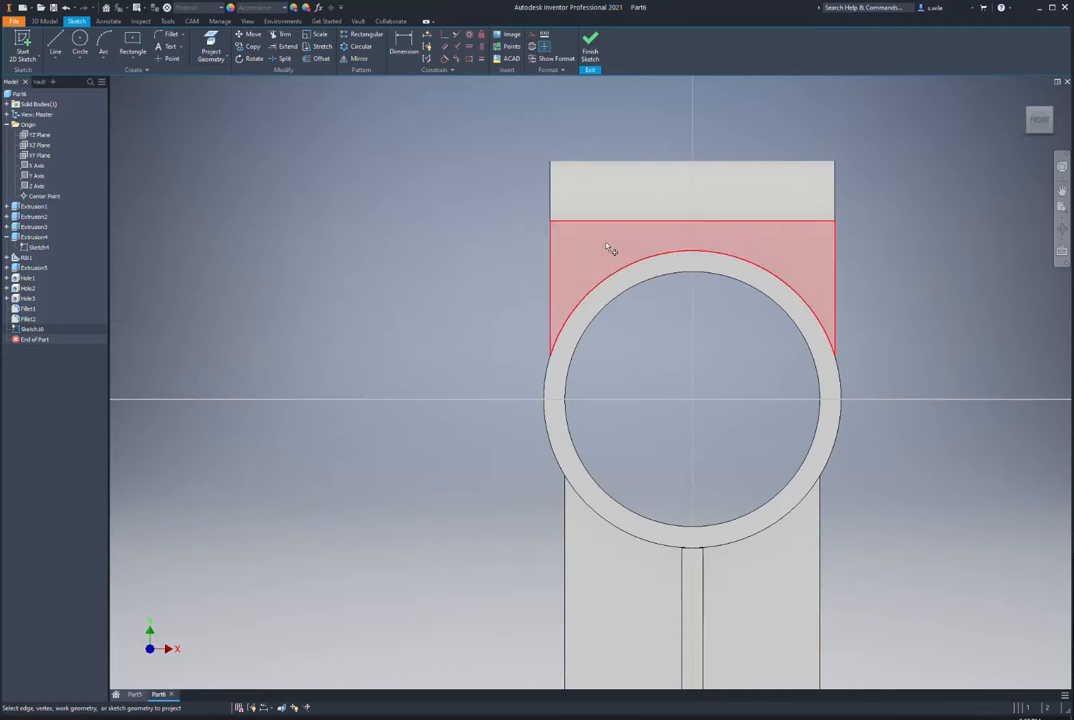
{"action": "left_click", "coordinate": [640, 285]}
{"action": "left_click", "coordinate": [132, 58]}
{"action": "left_click", "coordinate": [140, 75]}
{"action": "left_click", "coordinate": [642, 120]}
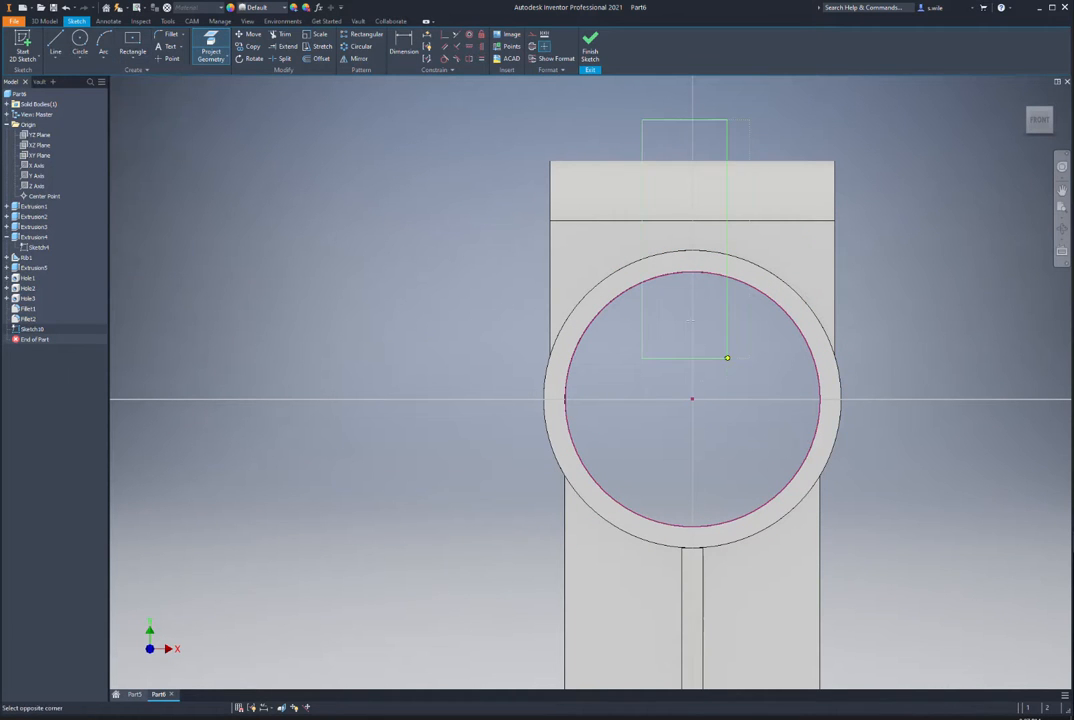
{"action": "left_click", "coordinate": [727, 357]}
{"action": "left_click", "coordinate": [211, 48]}
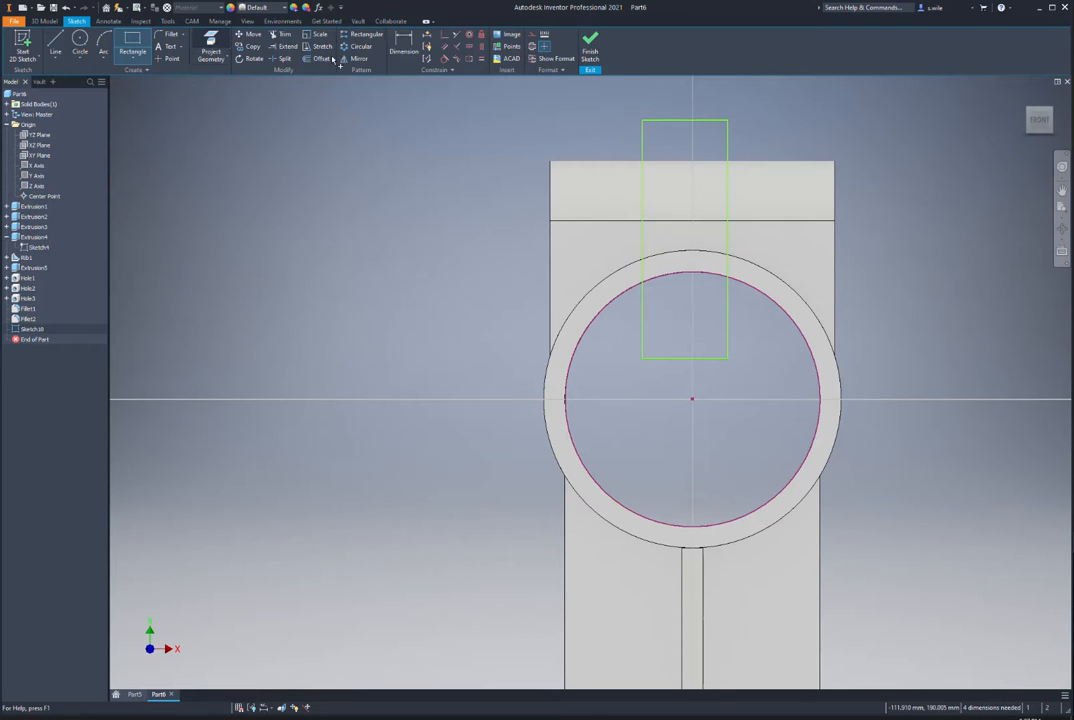
{"action": "left_click", "coordinate": [612, 162]}
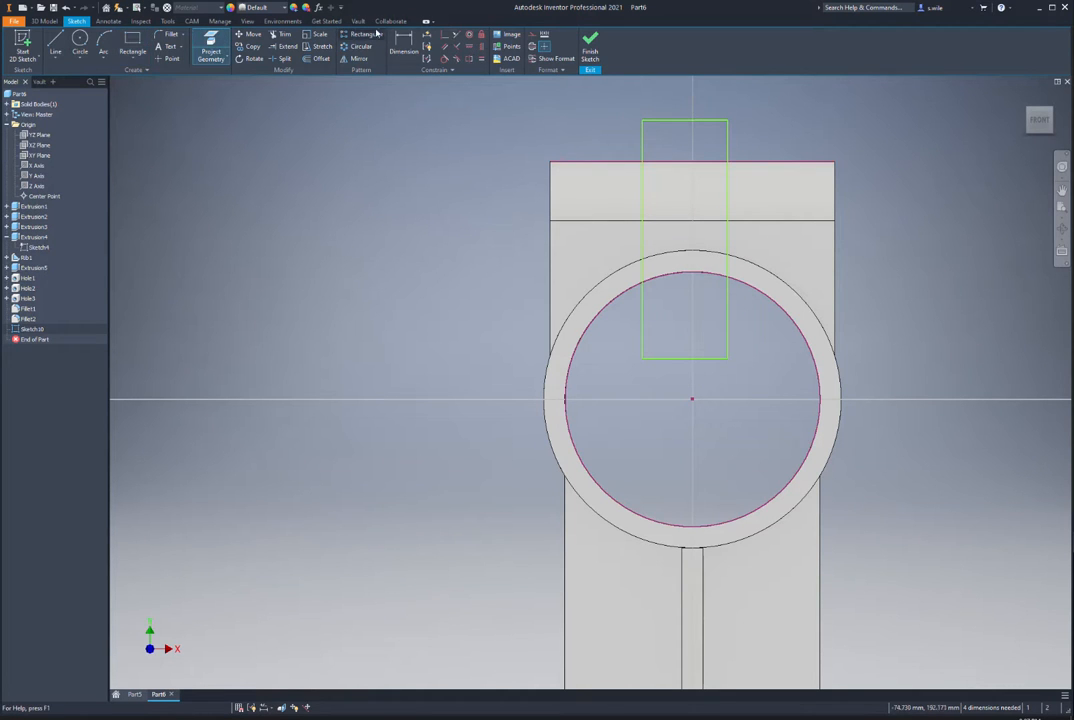
Step: Snap the rectangle's top midpoint to the top edge and dimension its width 3 mm
{"action": "left_click", "coordinate": [445, 34]}
{"action": "left_click", "coordinate": [685, 121]}
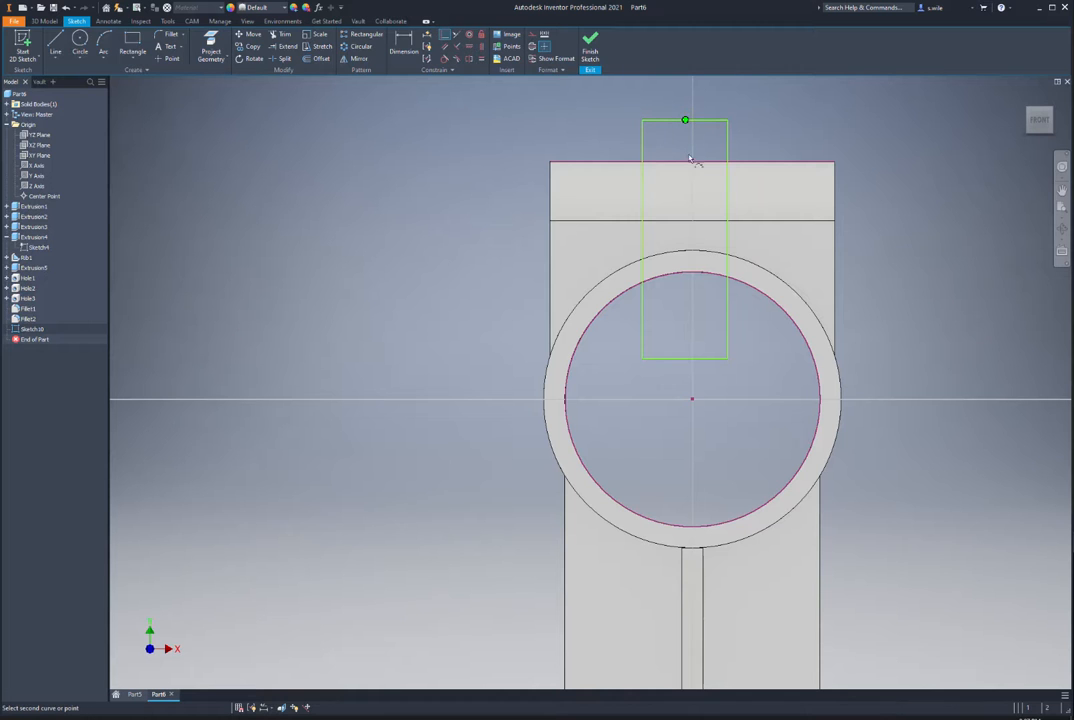
{"action": "left_click", "coordinate": [692, 162]}
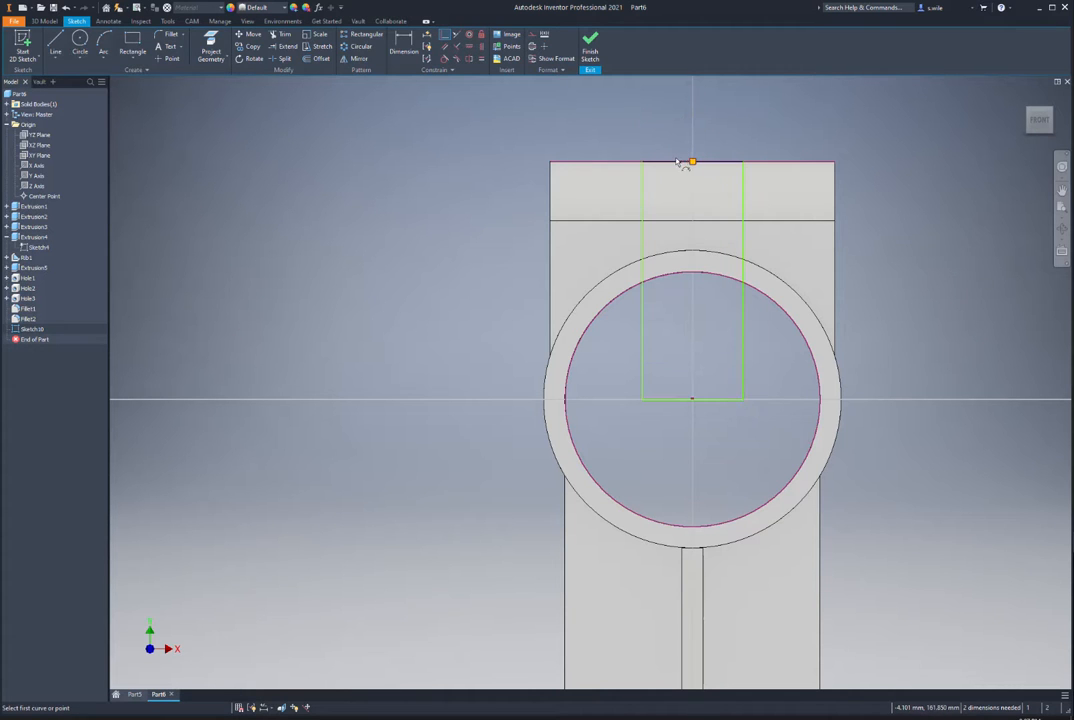
{"action": "key", "text": "d"}
{"action": "left_click", "coordinate": [642, 306]}
{"action": "left_click", "coordinate": [742, 313]}
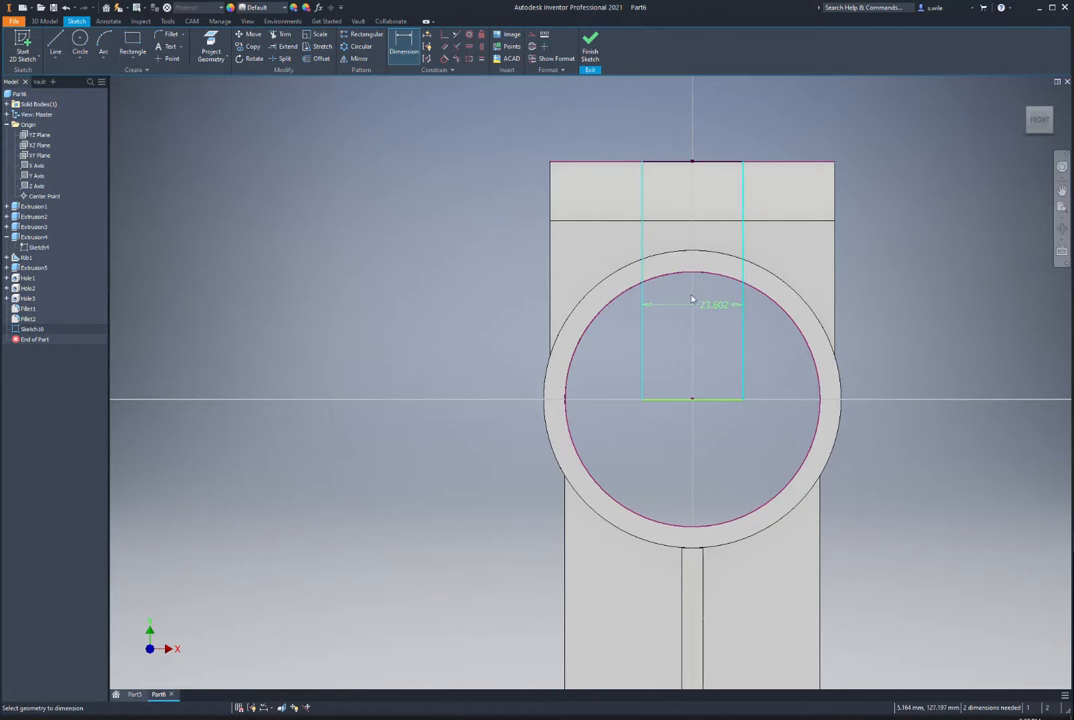
{"action": "left_click", "coordinate": [697, 304]}
{"action": "type", "text": "3"}
{"action": "key", "text": "Return"}
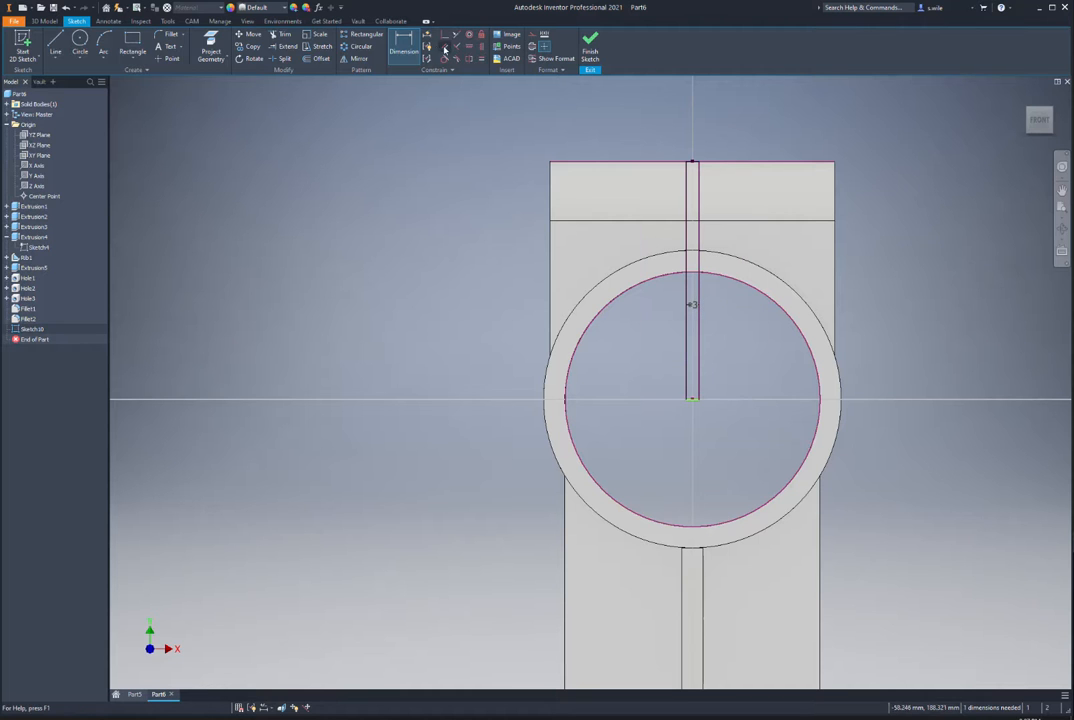
Step: Attach the rectangle's bottom edge to the bore centre and finish the sketch
{"action": "left_click", "coordinate": [445, 35]}
{"action": "left_click", "coordinate": [692, 400]}
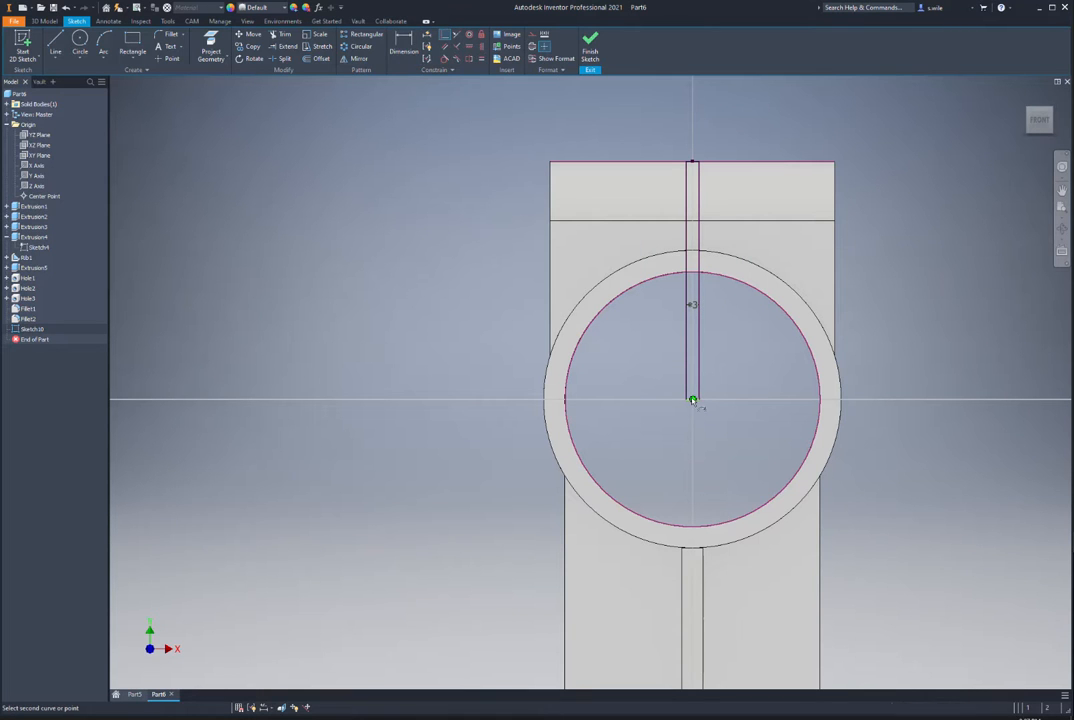
{"action": "left_click", "coordinate": [693, 400]}
{"action": "key", "text": "Escape"}
{"action": "scroll", "coordinate": [695, 402], "scroll_direction": "up", "scroll_amount": 5}
{"action": "key", "text": "d"}
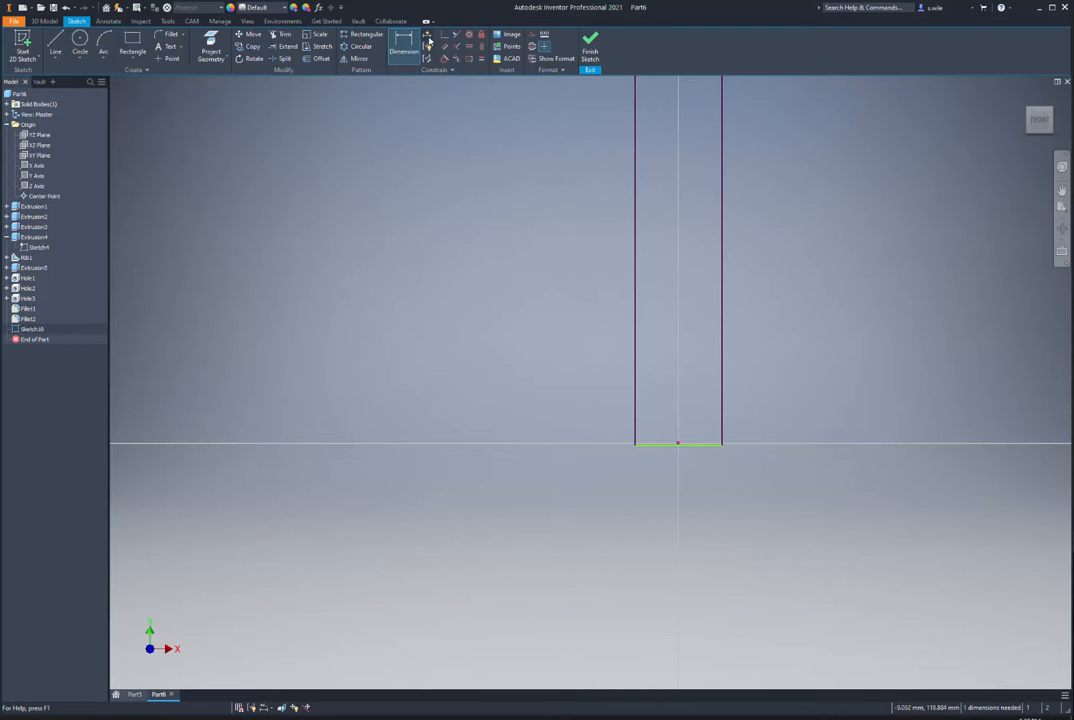
{"action": "left_click", "coordinate": [445, 35]}
{"action": "left_click", "coordinate": [665, 445]}
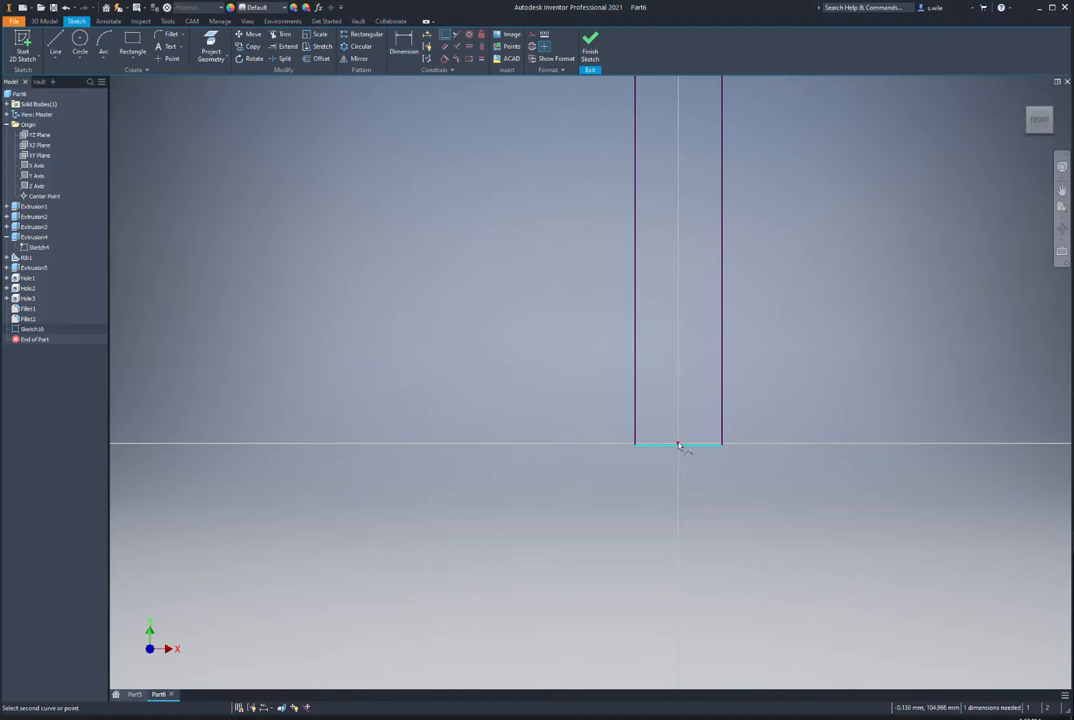
{"action": "left_click", "coordinate": [678, 443]}
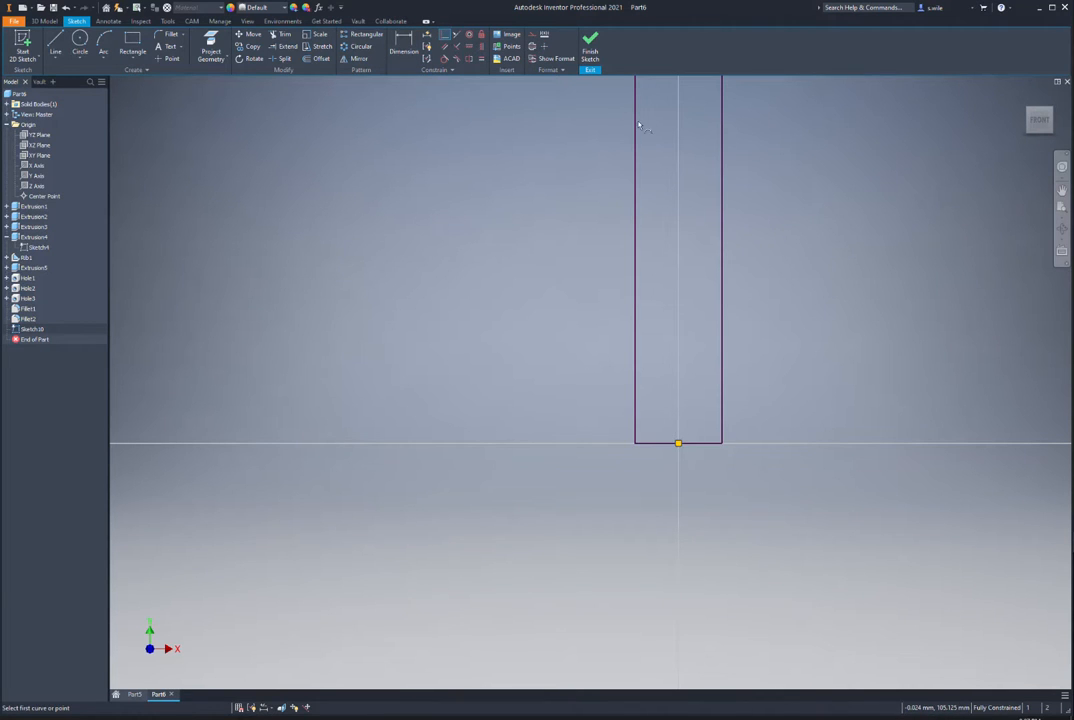
{"action": "left_click", "coordinate": [590, 45]}
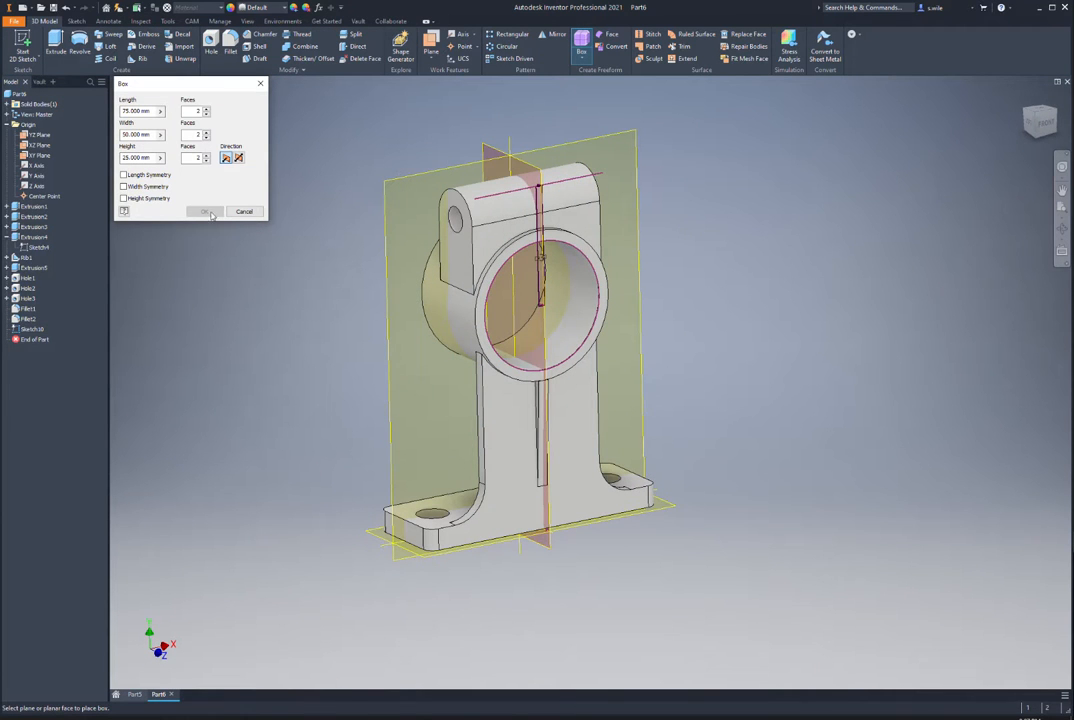
Step: Cut the 3 mm slot profiles through the lug and boss top with an Extrude Cut
{"action": "left_click", "coordinate": [244, 211]}
{"action": "key", "text": "e"}
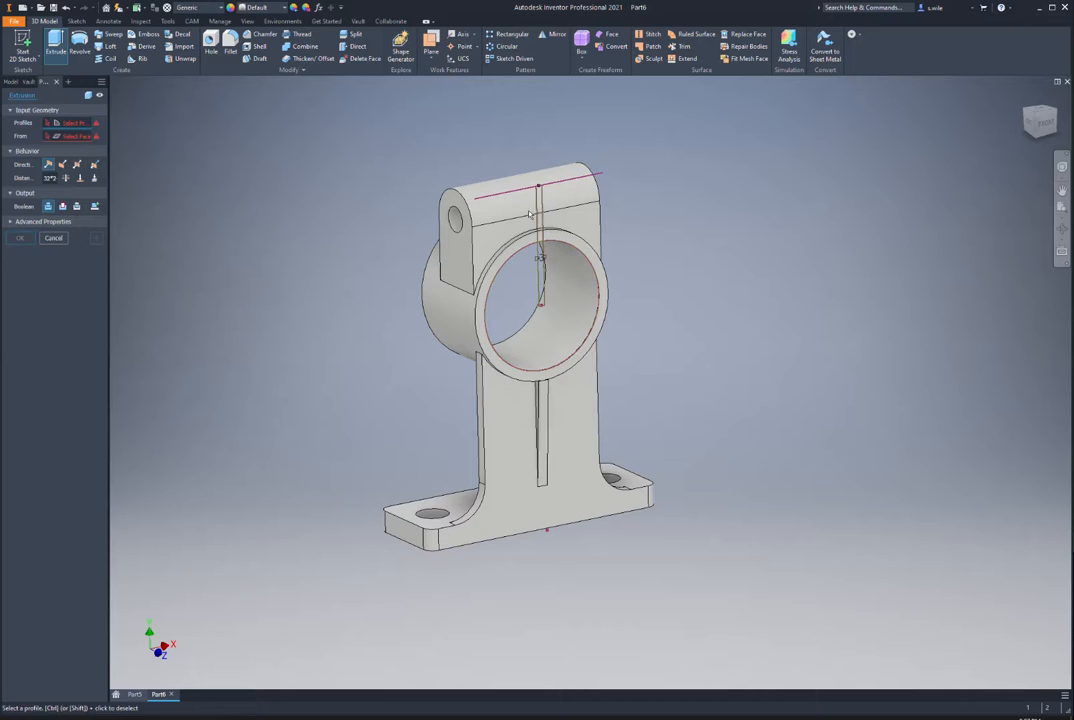
{"action": "left_click", "coordinate": [455, 197]}
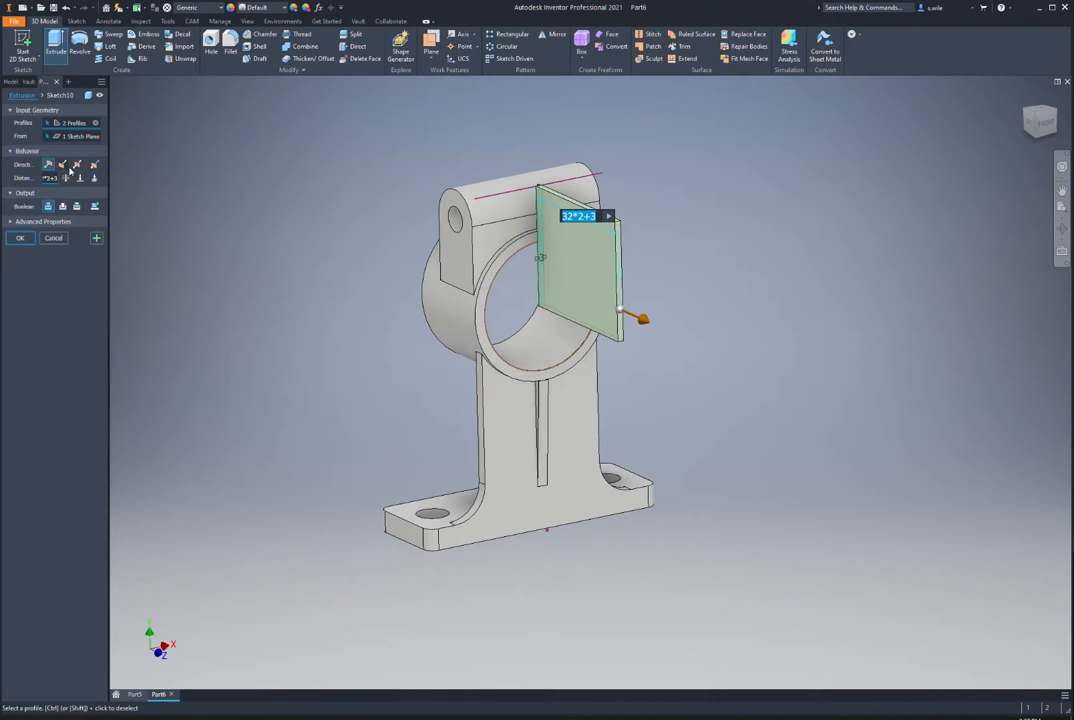
{"action": "left_click", "coordinate": [62, 207]}
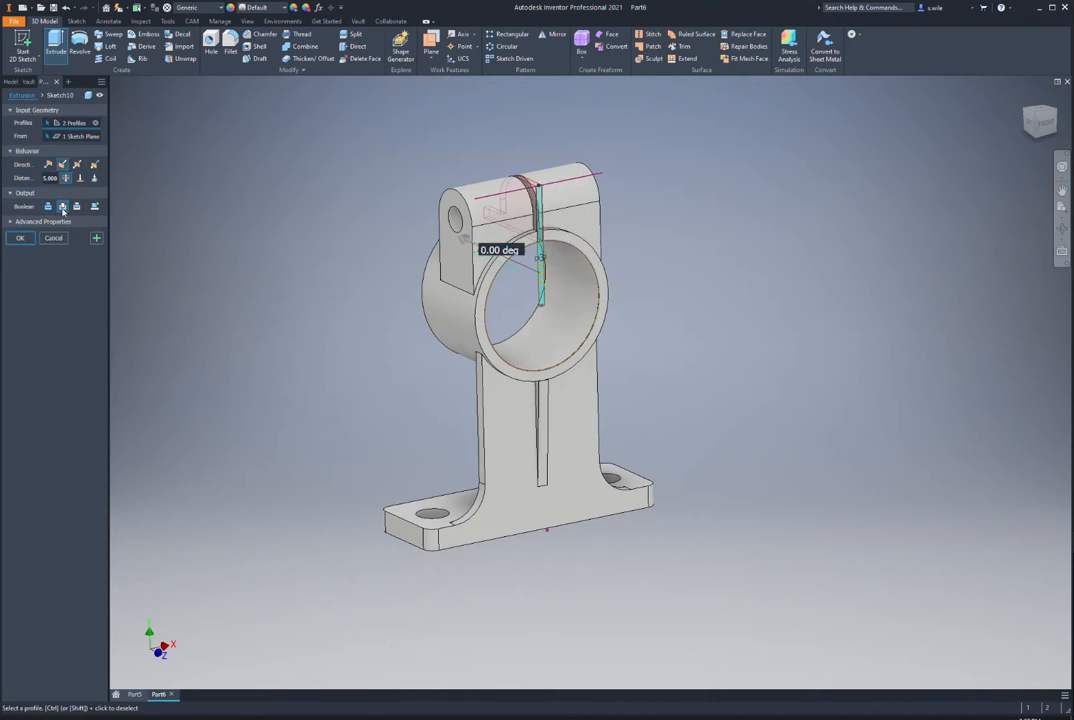
{"action": "left_click", "coordinate": [20, 239]}
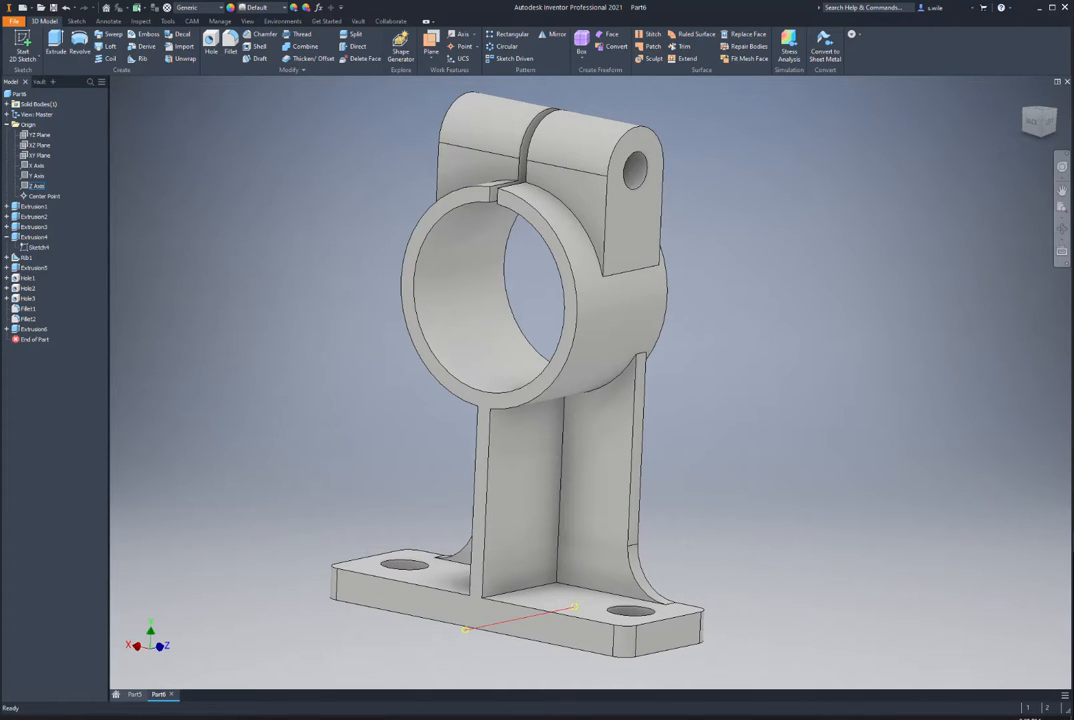
{"action": "key", "text": "alt+Tab"}
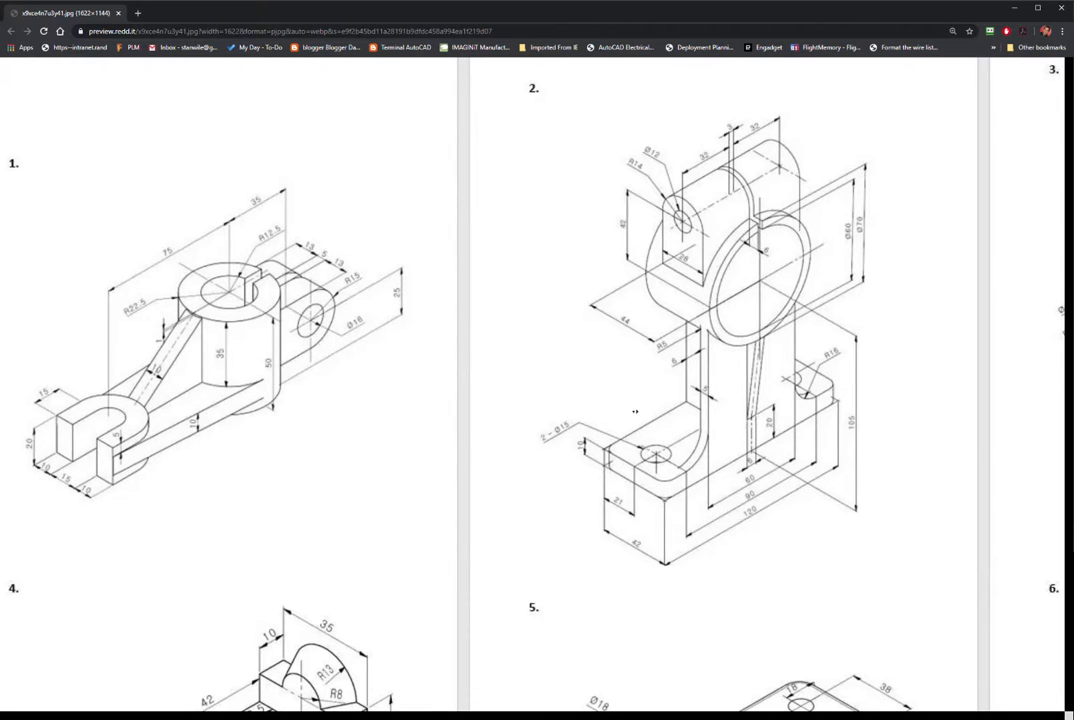
Step: Scroll the reference sheet right to drawing 3, then return to the Inventor bracket part
{"action": "scroll", "coordinate": [613, 411], "scroll_direction": "right", "scroll_amount": 4}
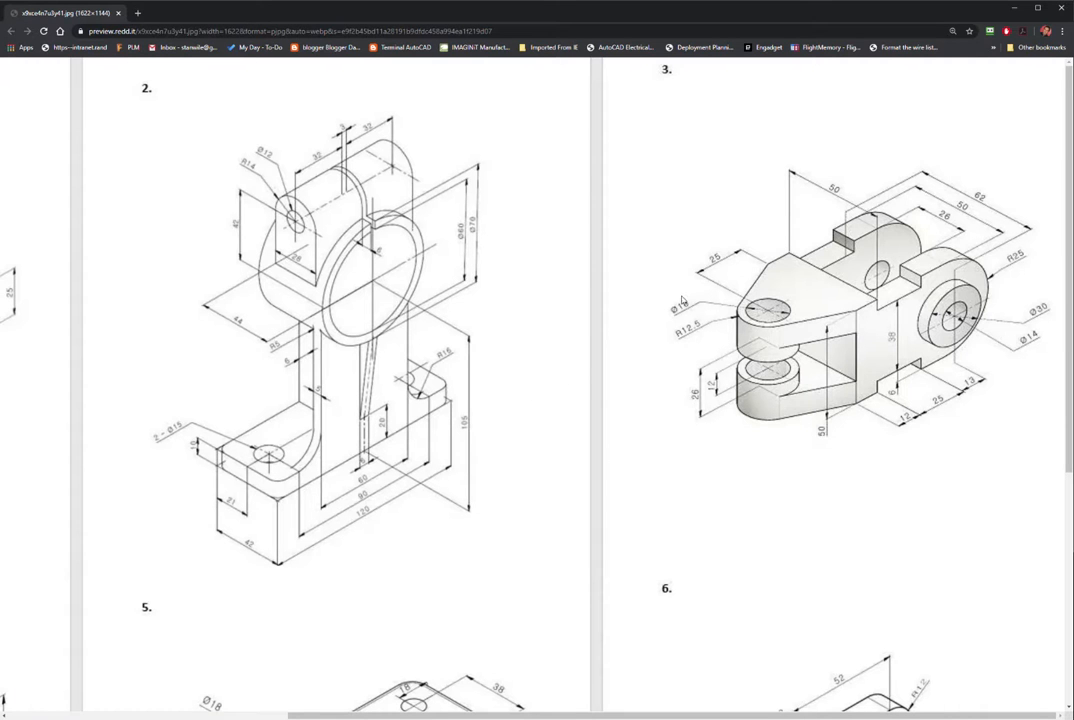
{"action": "key", "text": "alt+Tab"}
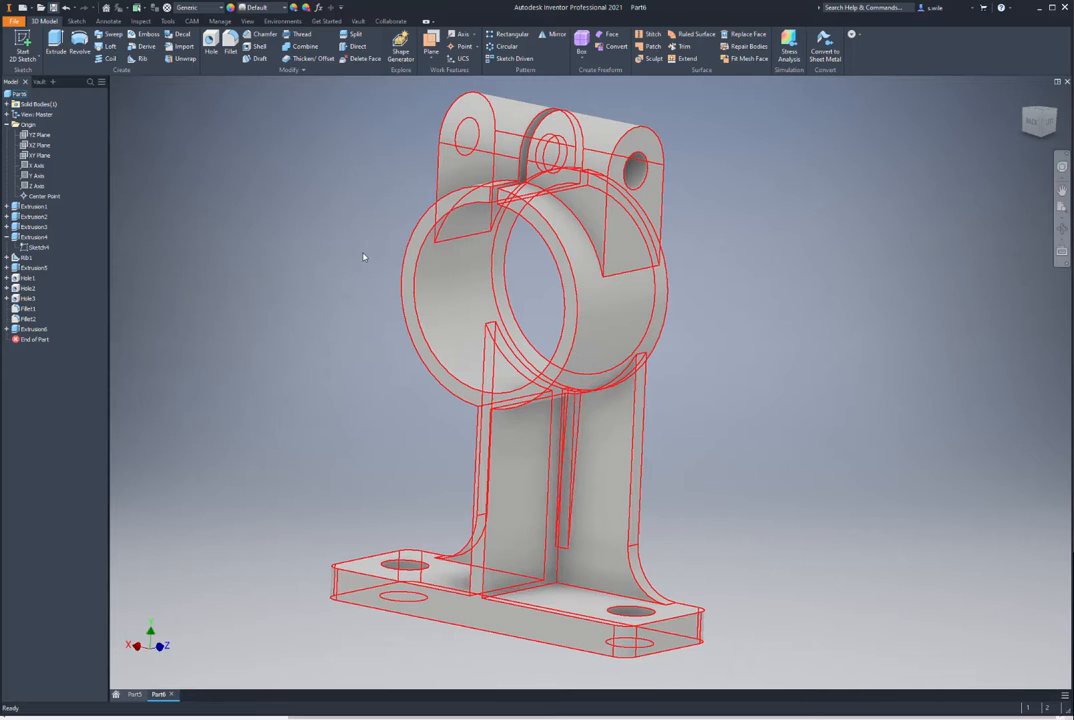
Step: Begin saving the bracket to the Temp folder, then cancel so it stays unsaved
{"action": "key", "text": "ctrl+s"}
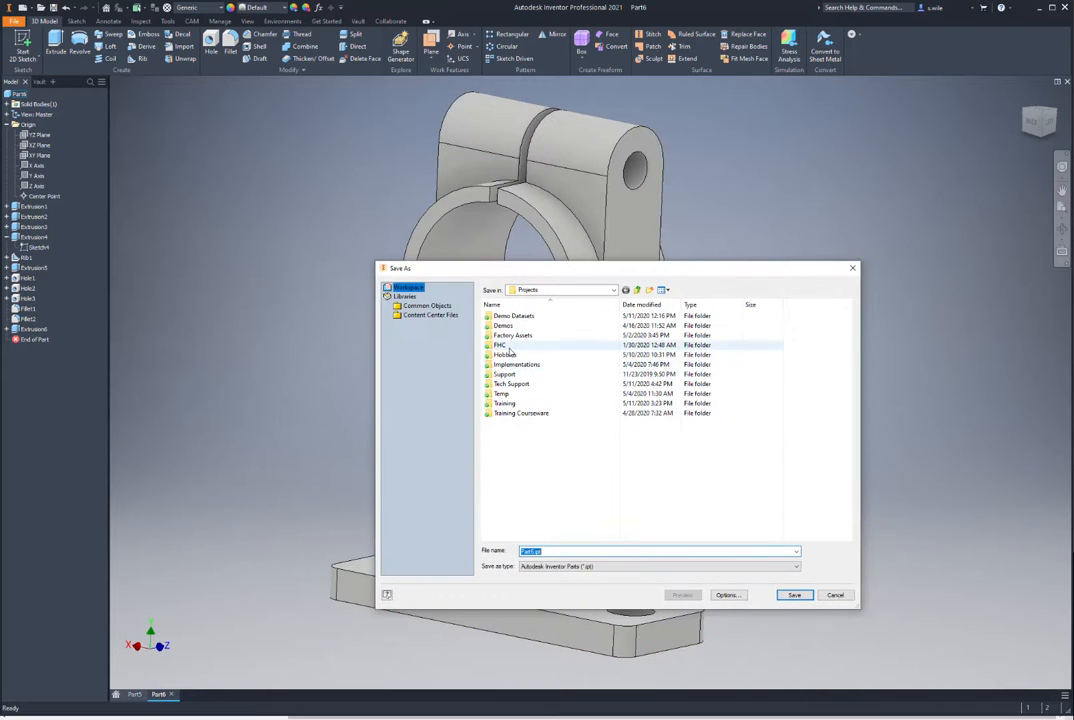
{"action": "left_click", "coordinate": [505, 394]}
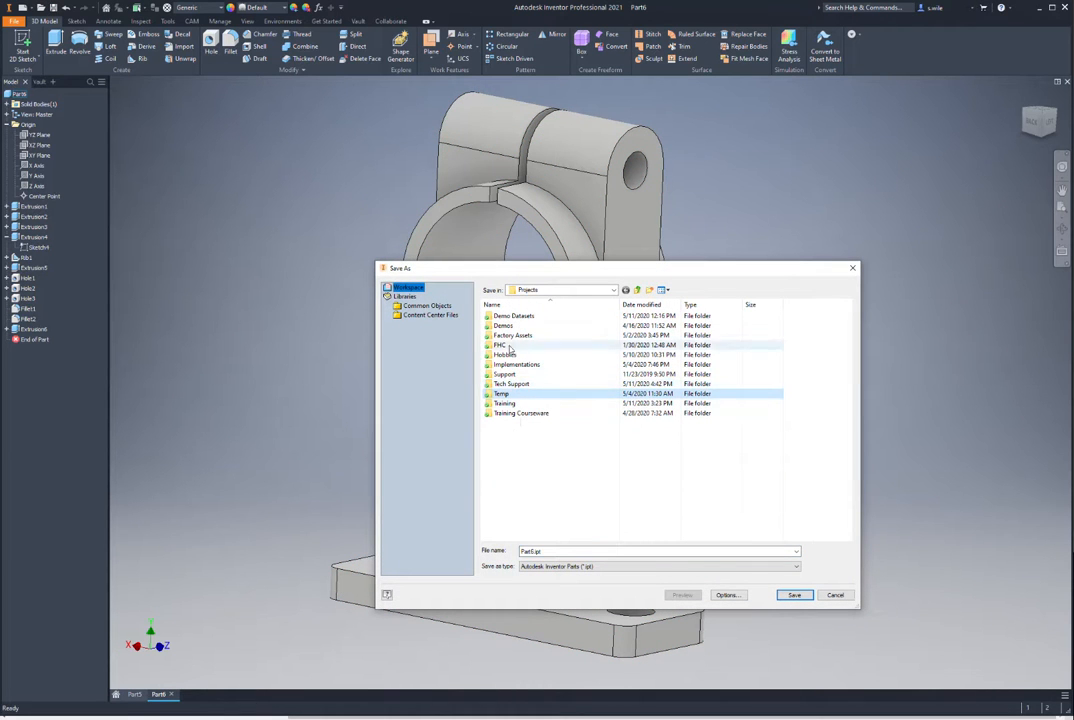
{"action": "left_click", "coordinate": [852, 269]}
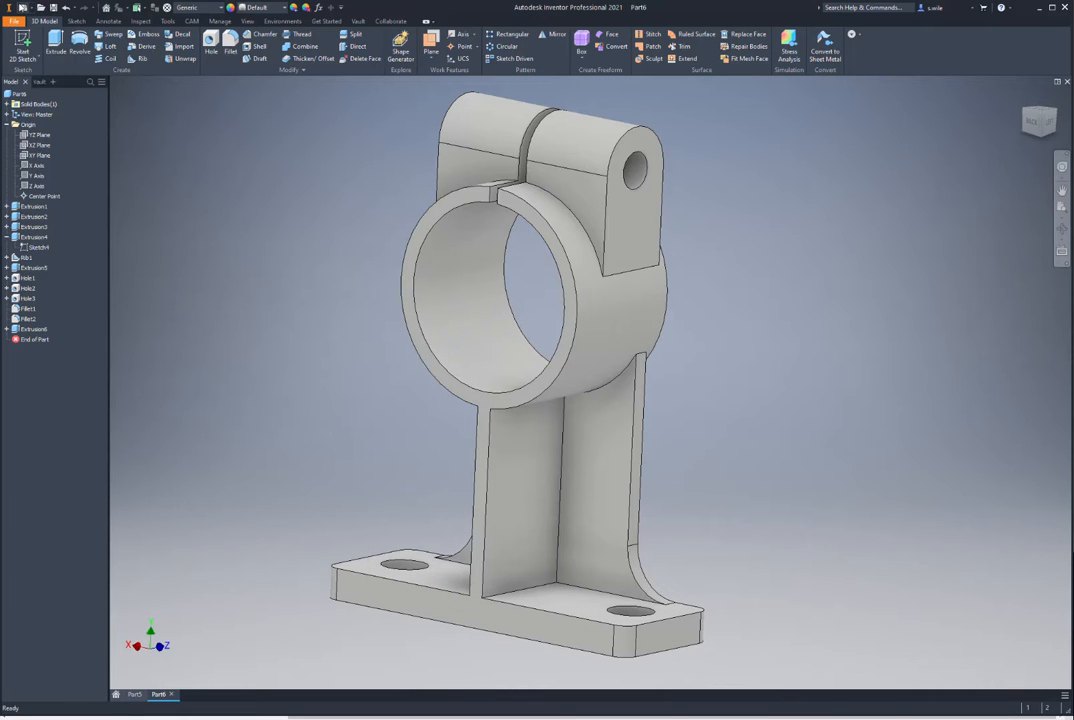
Step: Create Part7 from the Standard (mm) template, accepting the style conflict notice
{"action": "left_click", "coordinate": [22, 8]}
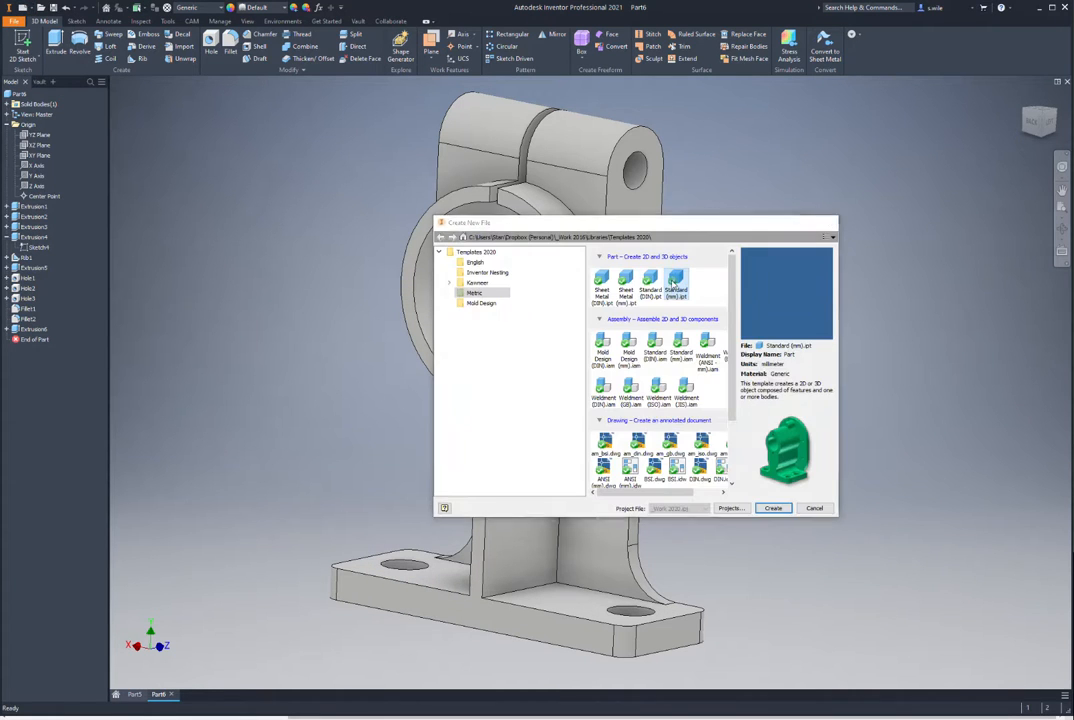
{"action": "double_click", "coordinate": [635, 282]}
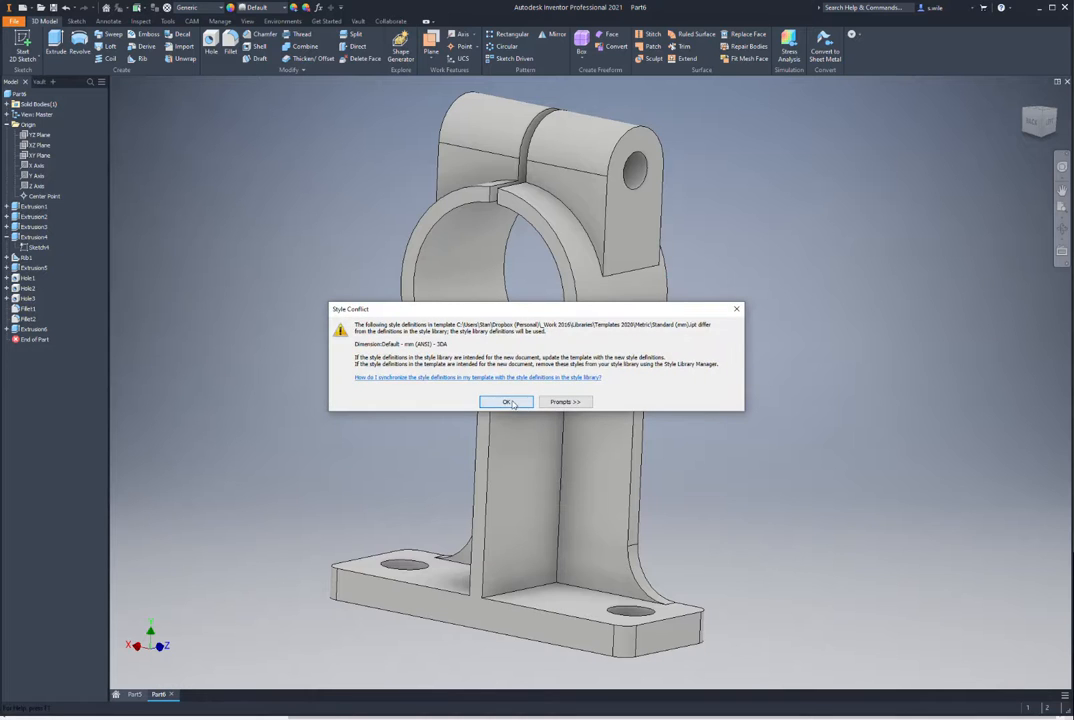
{"action": "left_click", "coordinate": [505, 401]}
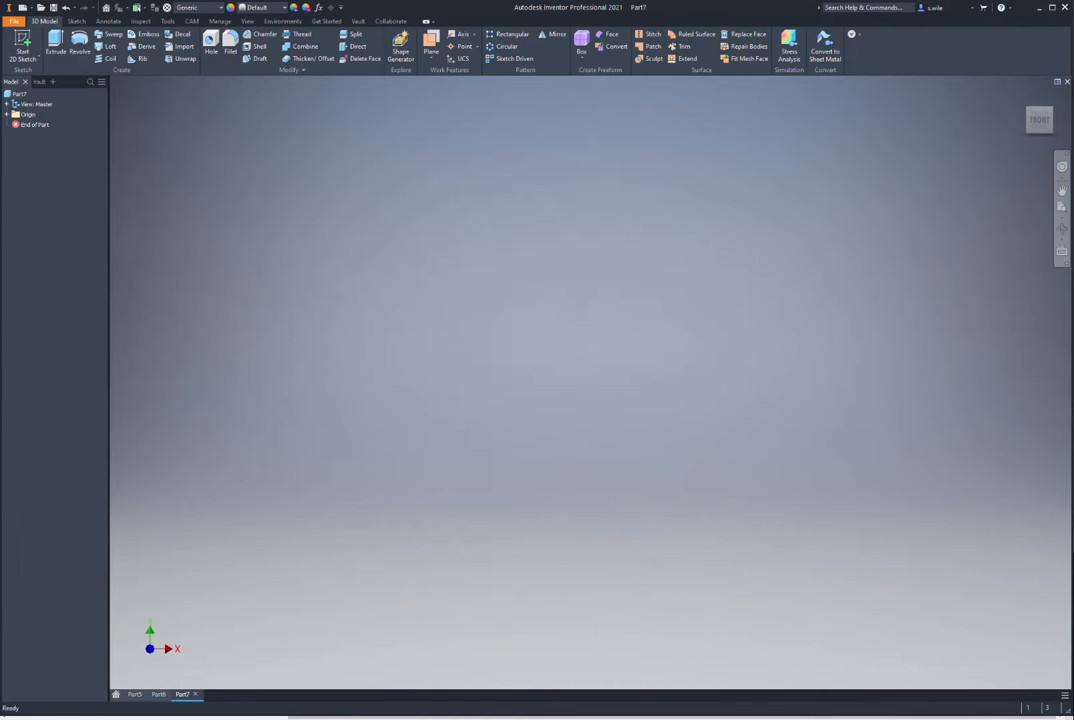
{"action": "key", "text": "alt+Tab"}
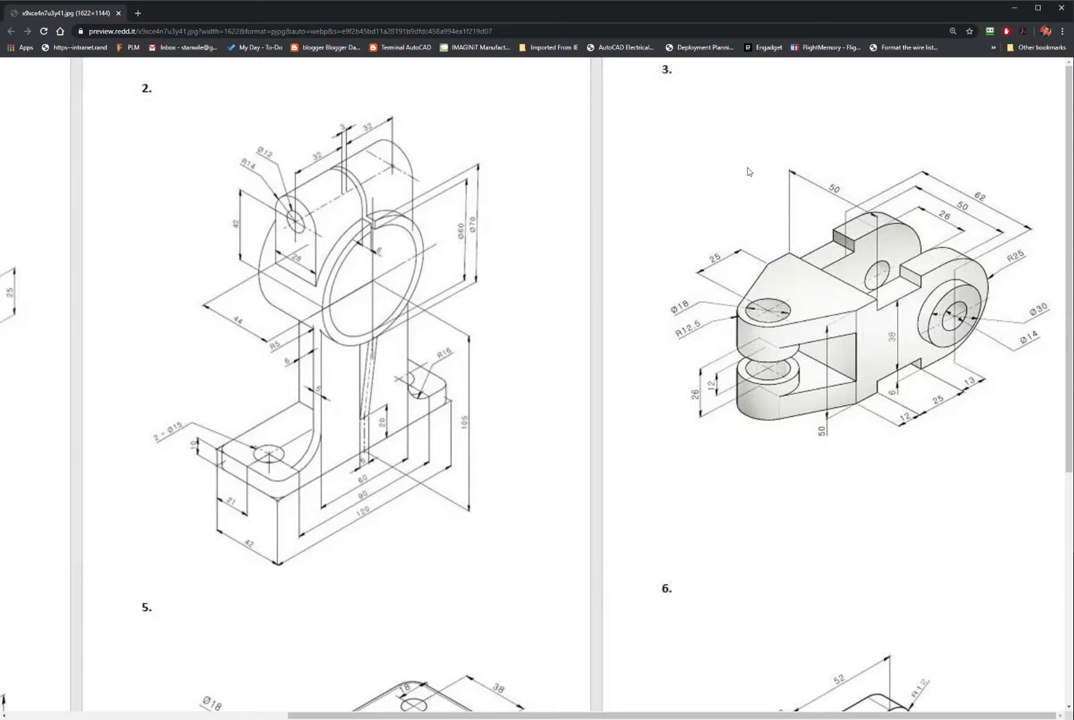
{"action": "key", "text": "alt+Tab"}
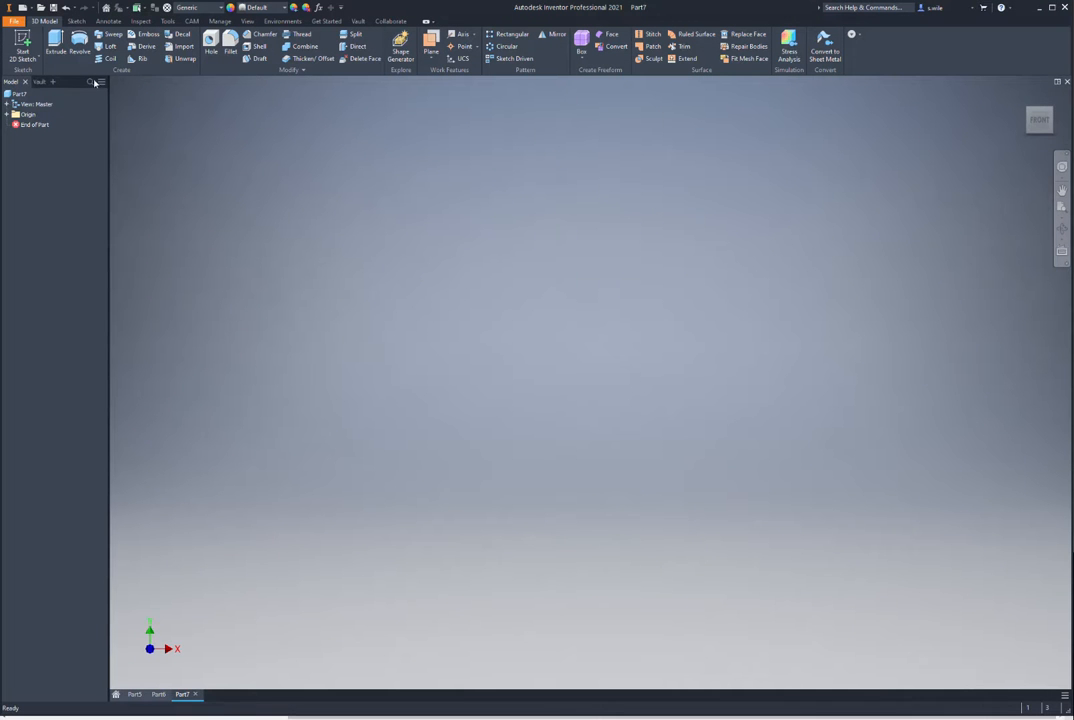
Step: Sketch a 50 x 50 centre-point rectangle on the XY plane, centred on the origin
{"action": "left_click", "coordinate": [22, 45]}
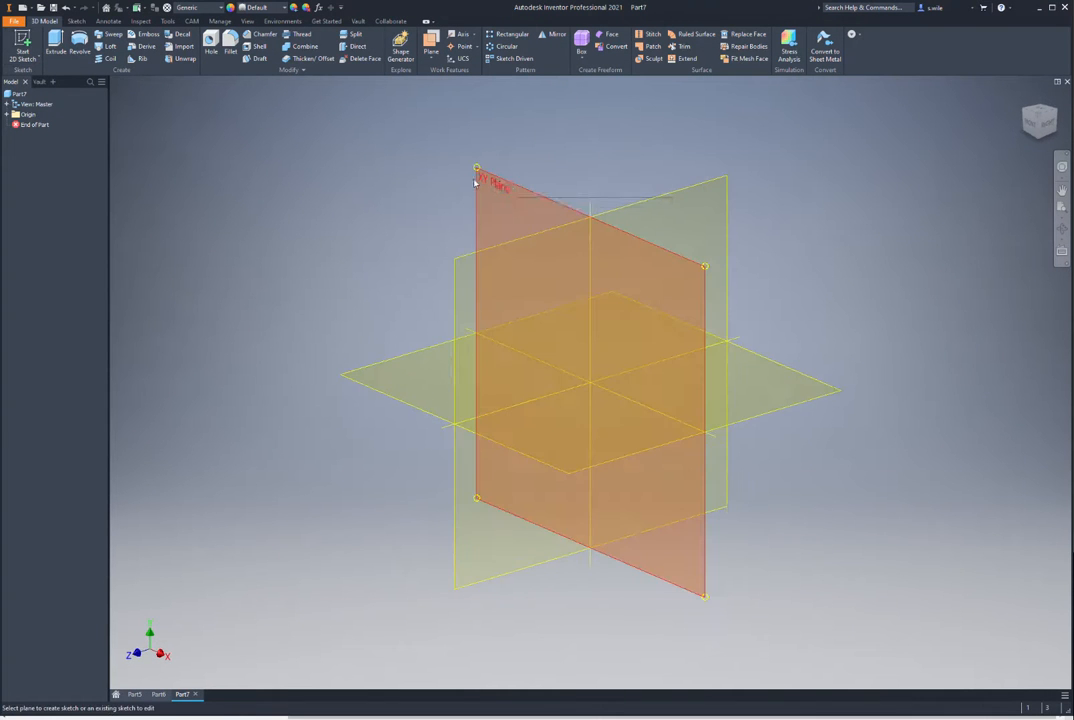
{"action": "left_click", "coordinate": [478, 182]}
{"action": "left_click", "coordinate": [133, 57]}
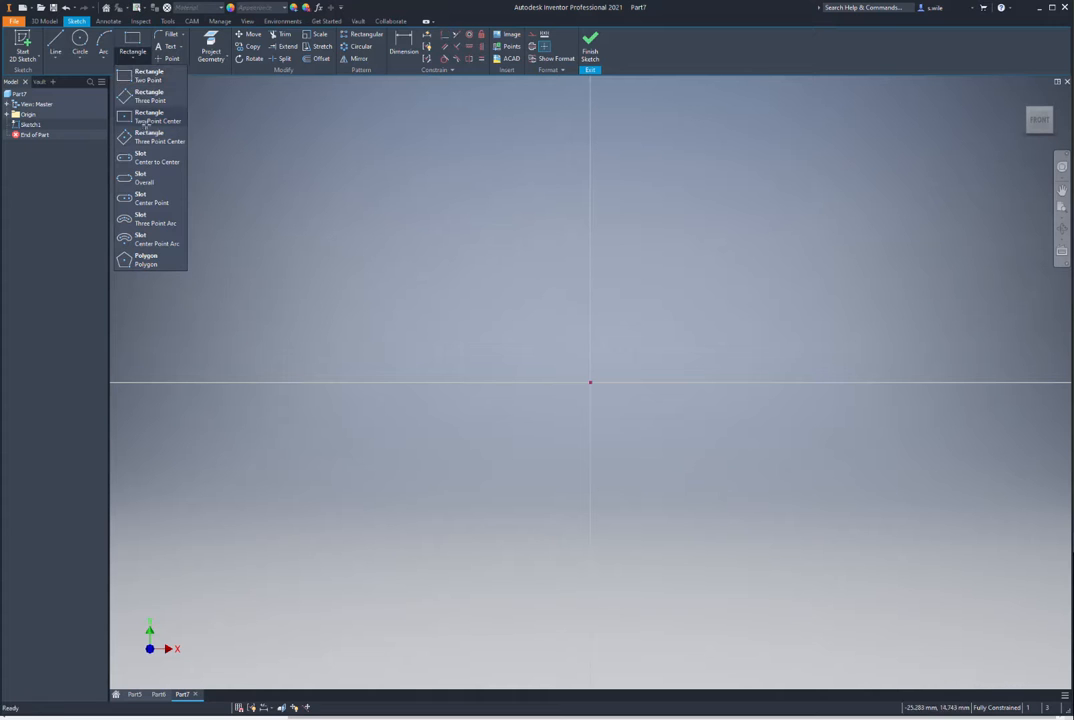
{"action": "left_click", "coordinate": [149, 117]}
{"action": "left_click", "coordinate": [590, 382]}
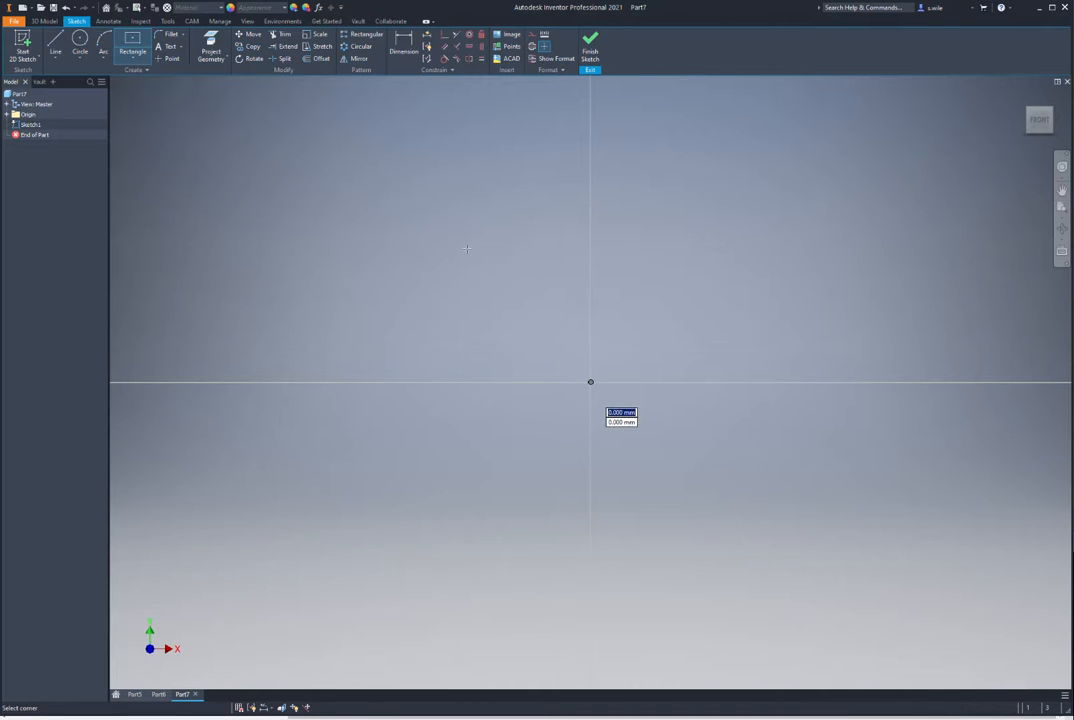
{"action": "type", "text": "50"}
{"action": "key", "text": "Tab"}
{"action": "type", "text": "50"}
{"action": "key", "text": "Return"}
Step: Extrude the rectangle 10 mm into a block and fit it in view
{"action": "key", "text": "e"}
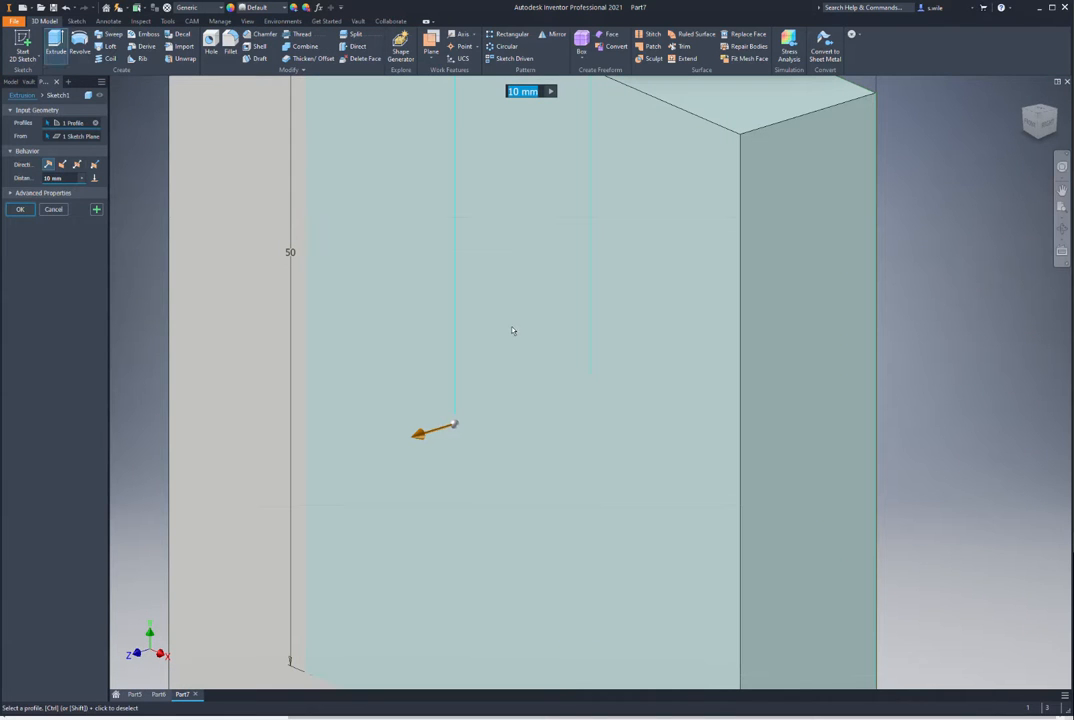
{"action": "key", "text": "Return"}
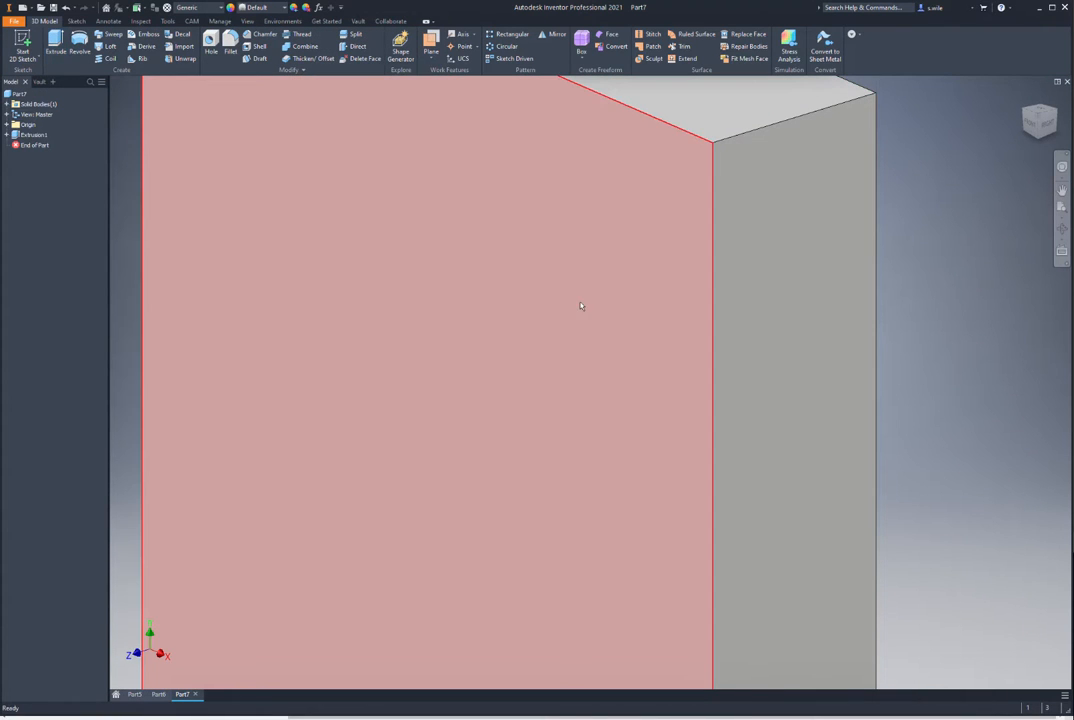
{"action": "key", "text": "F6"}
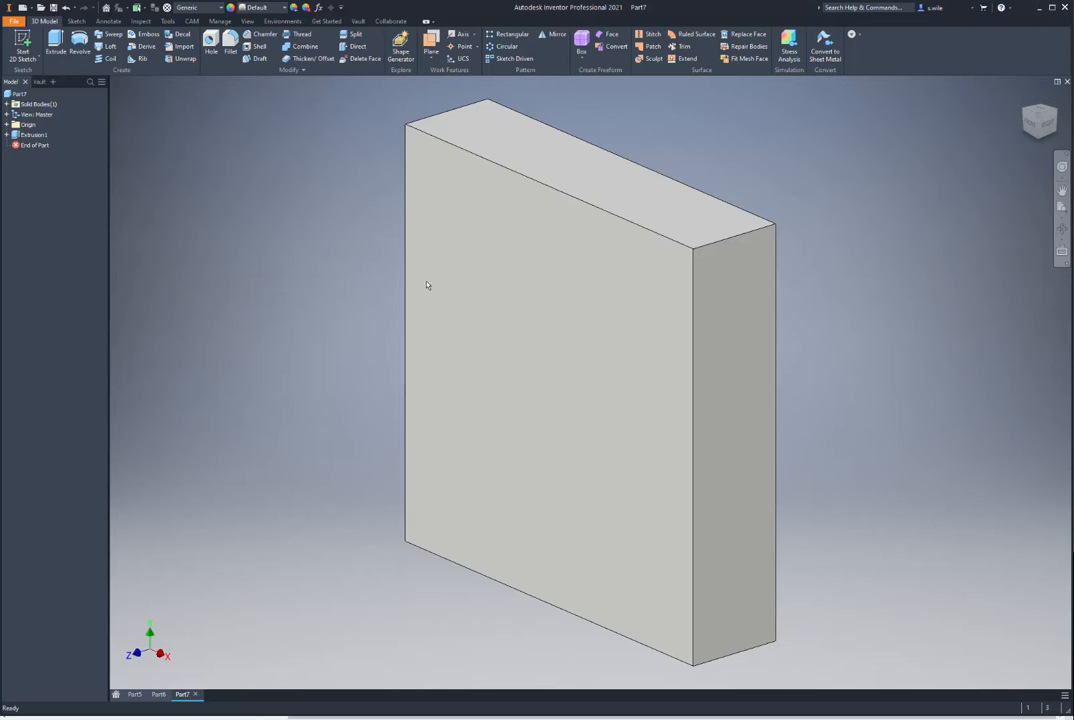
Step: Start a sketch on the block's top face, project its edges, and draw a 25 mm circle beside it
{"action": "left_click", "coordinate": [532, 148]}
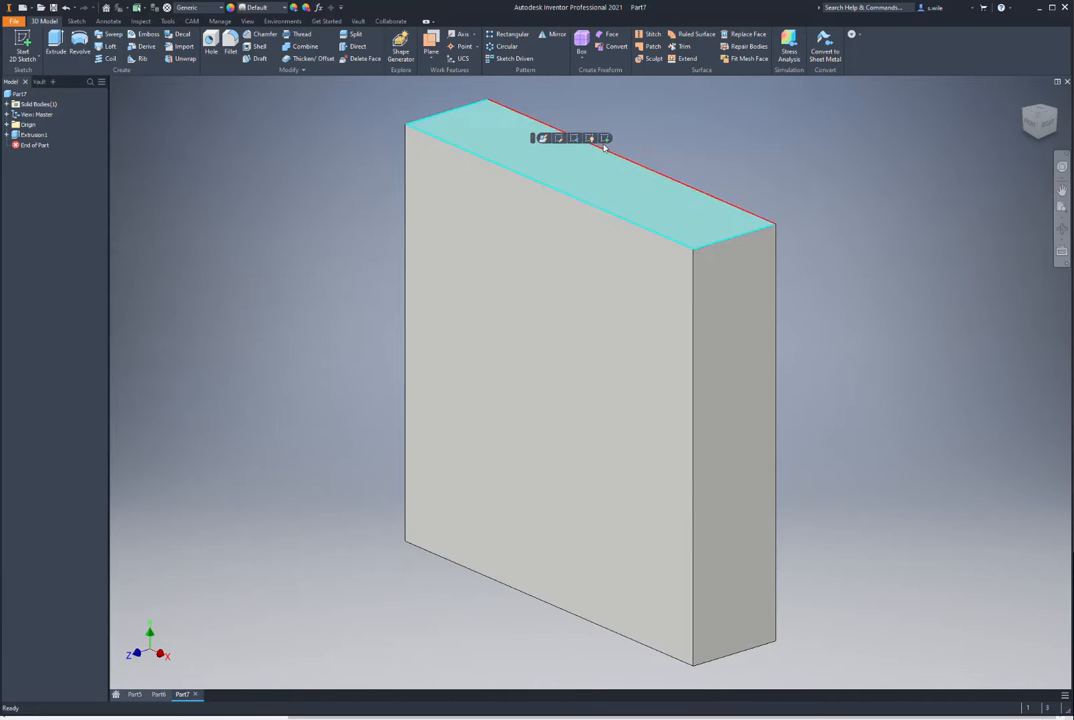
{"action": "left_click", "coordinate": [606, 140]}
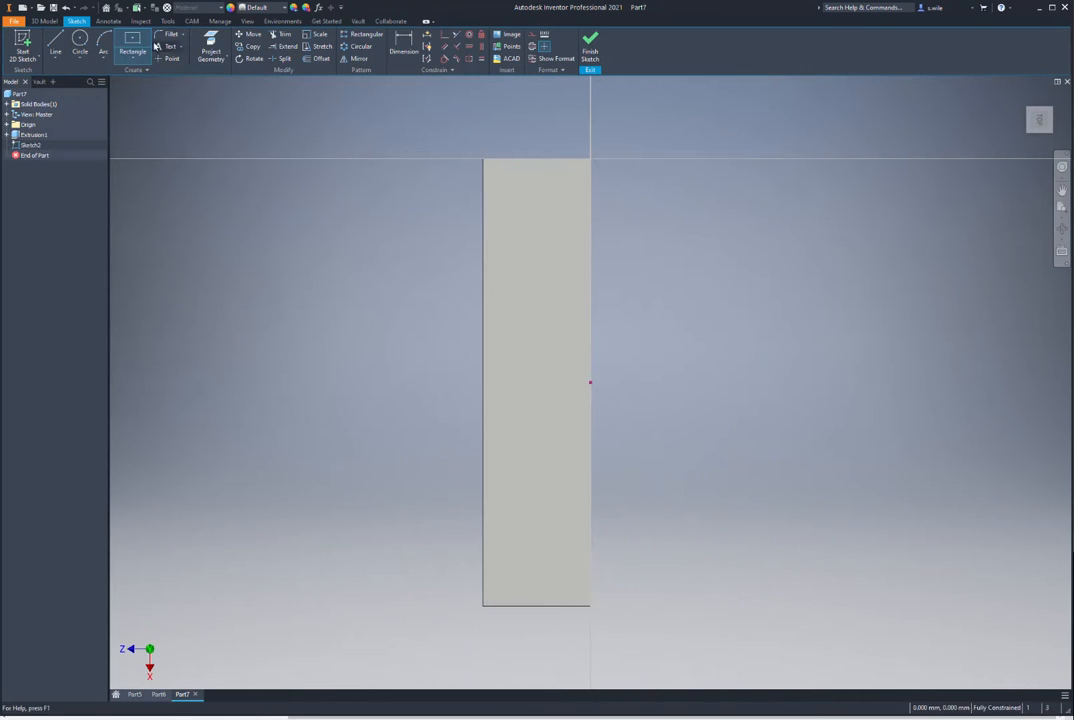
{"action": "left_click", "coordinate": [210, 42]}
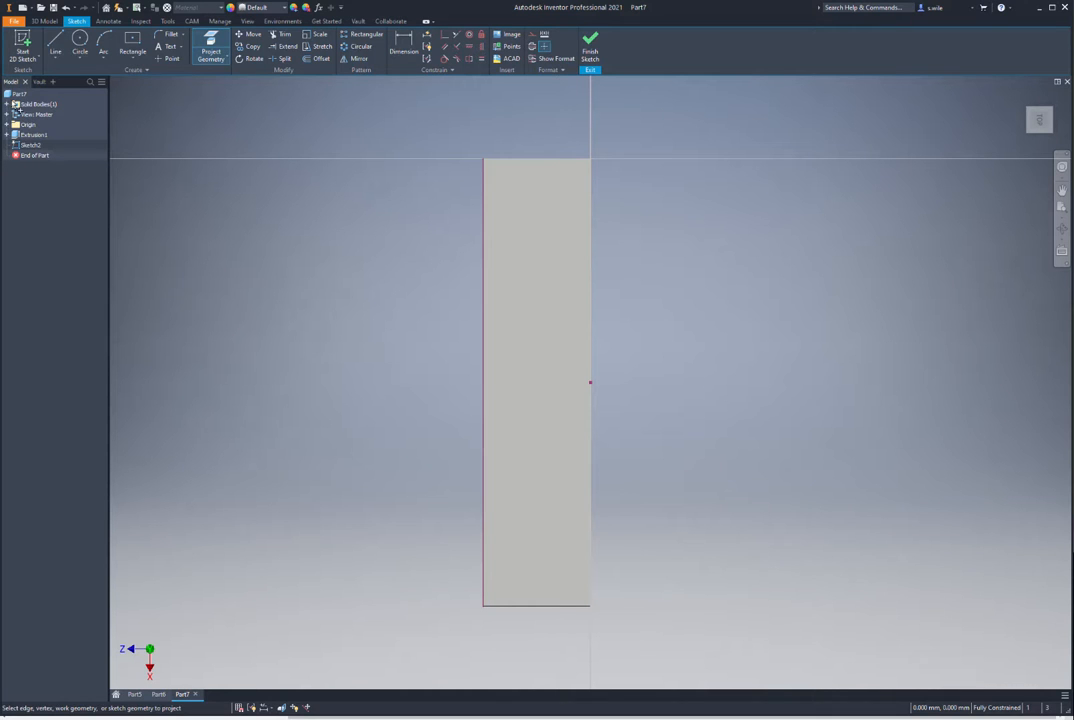
{"action": "left_click", "coordinate": [80, 40]}
{"action": "left_click", "coordinate": [220, 321]}
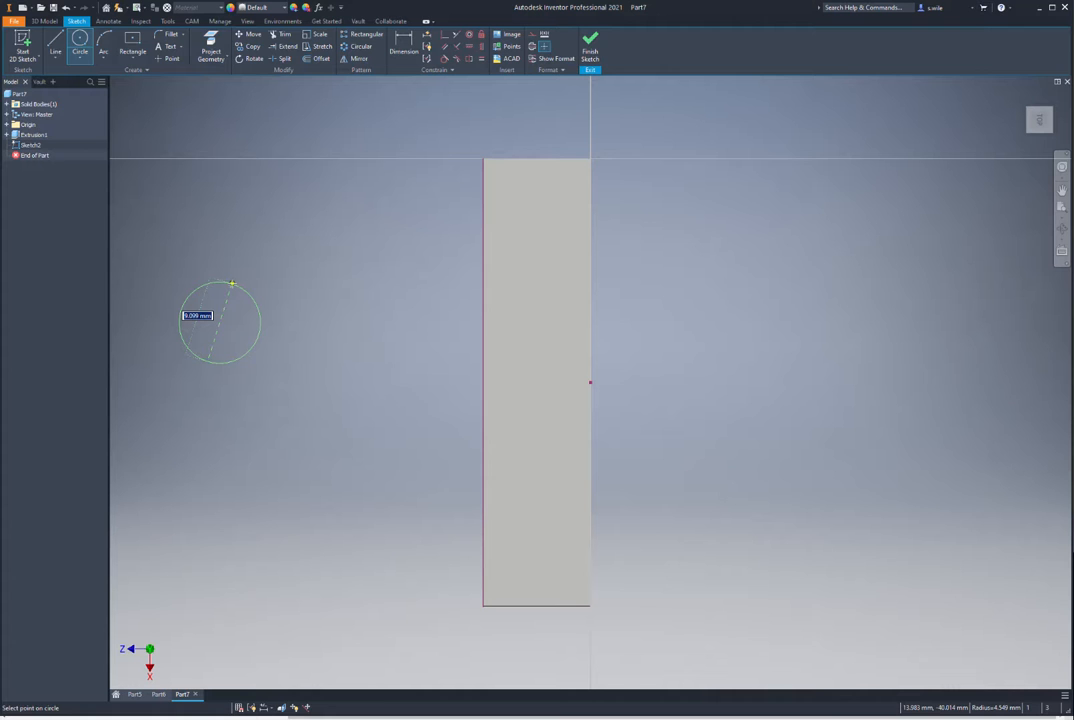
{"action": "type", "text": "12.5*2"}
{"action": "key", "text": "Return"}
Step: Draw tangent lines from the circle to the block's top-left and bottom-left corners
{"action": "left_click", "coordinate": [57, 42]}
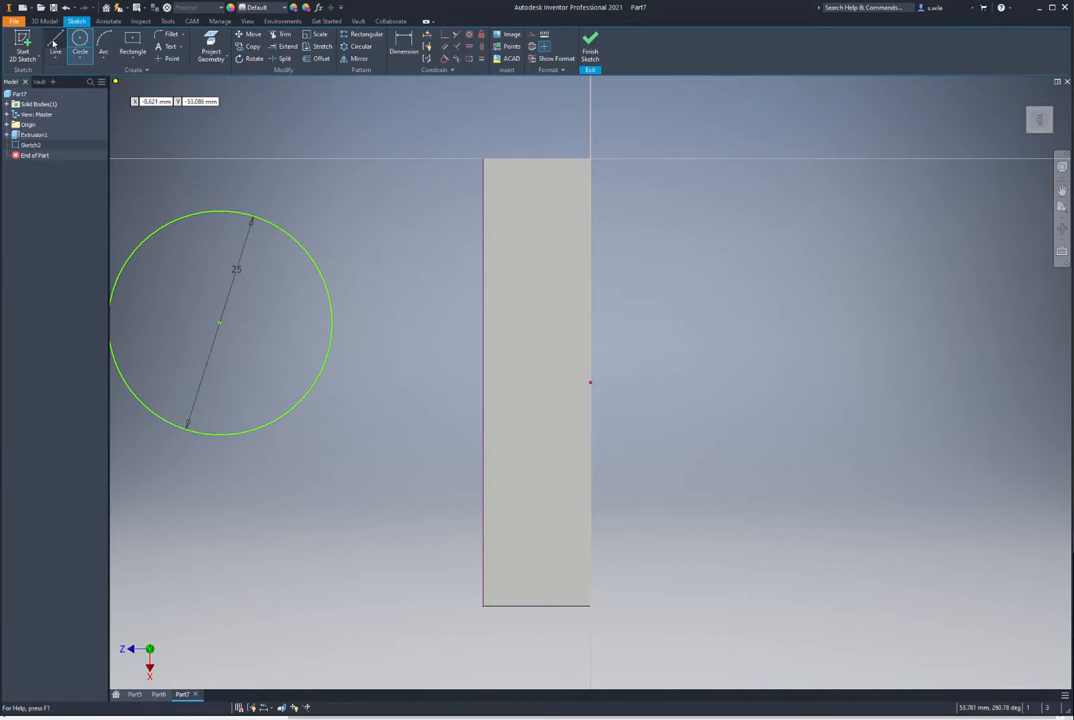
{"action": "left_click", "coordinate": [220, 211]}
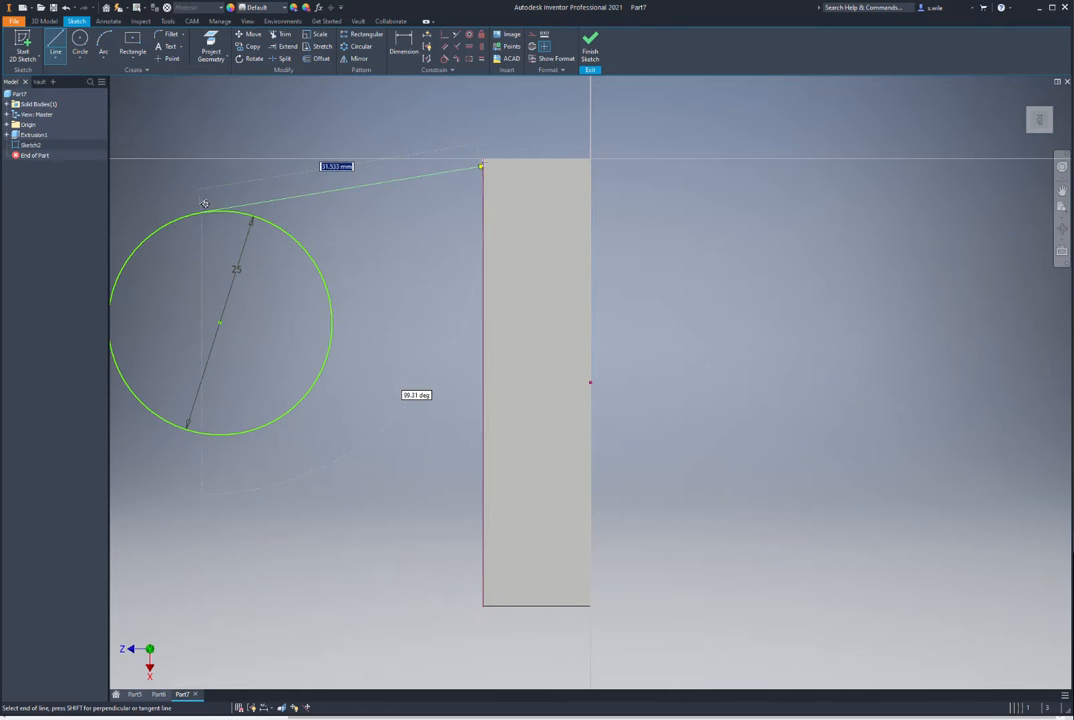
{"action": "left_click", "coordinate": [484, 161]}
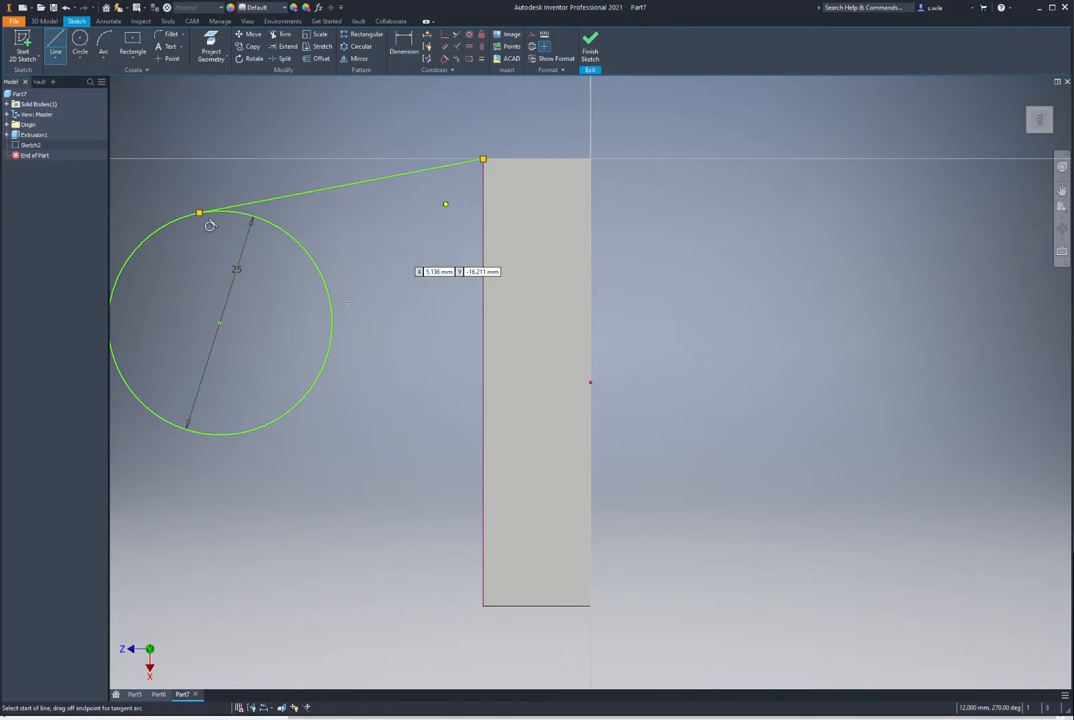
{"action": "left_click", "coordinate": [165, 411]}
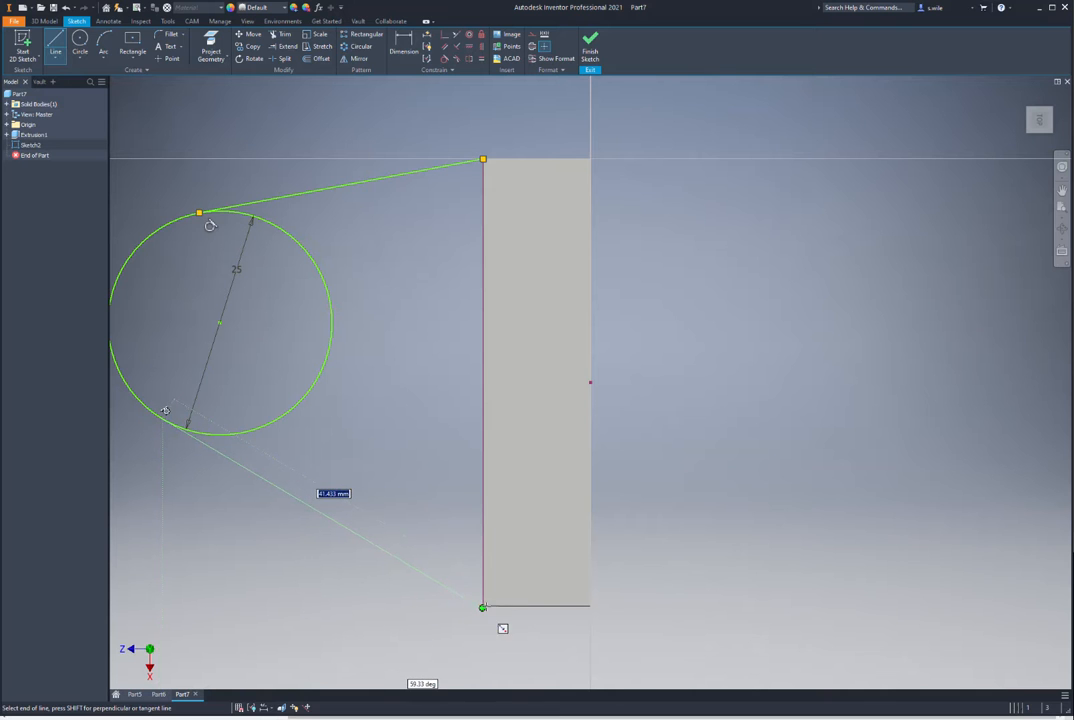
{"action": "left_click", "coordinate": [484, 606]}
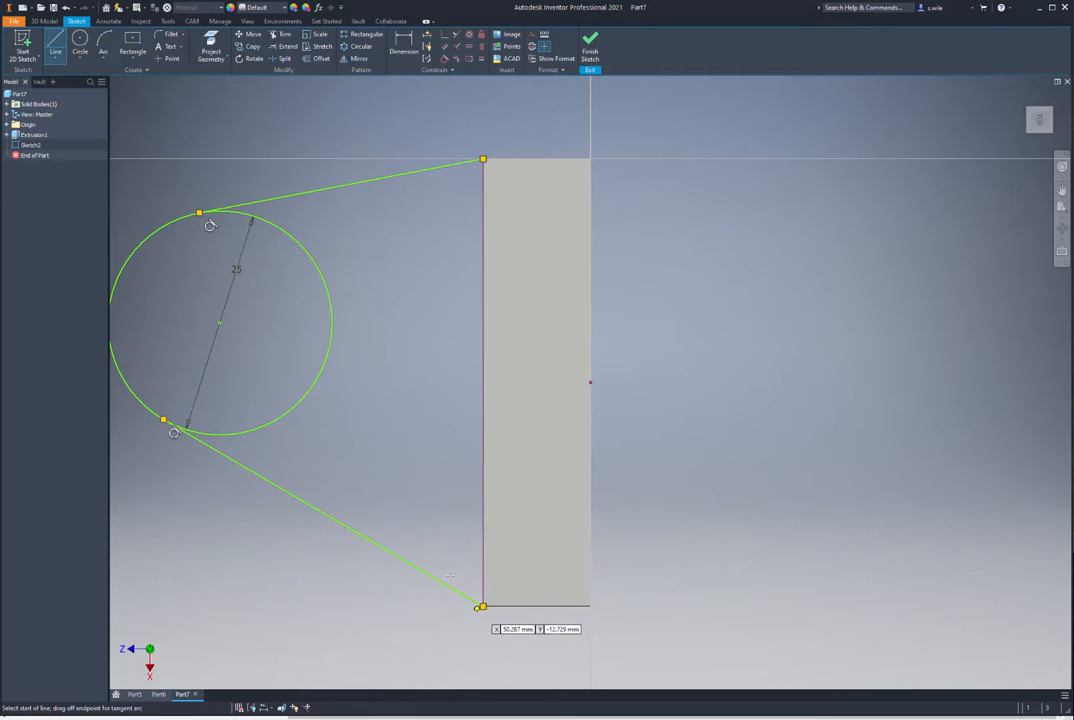
Step: Align the circle centre horizontally with the edge midpoint and dimension it 25 from the edge
{"action": "left_click", "coordinate": [469, 46]}
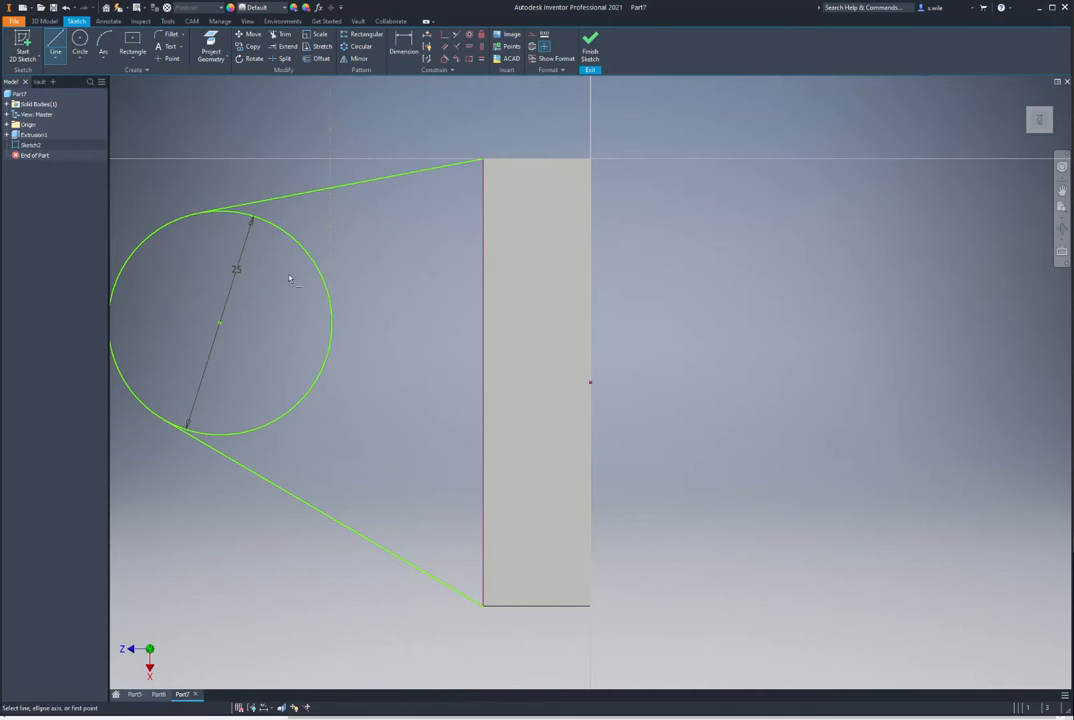
{"action": "left_click", "coordinate": [221, 325]}
{"action": "left_click", "coordinate": [590, 382]}
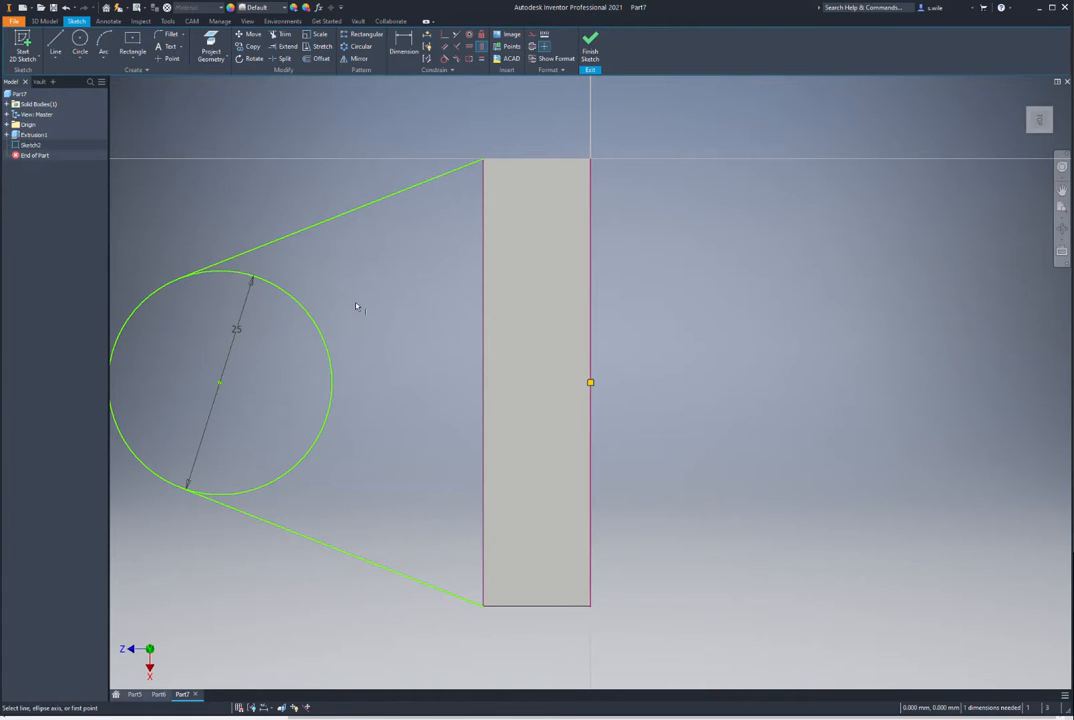
{"action": "key", "text": "d"}
{"action": "left_click", "coordinate": [484, 341]}
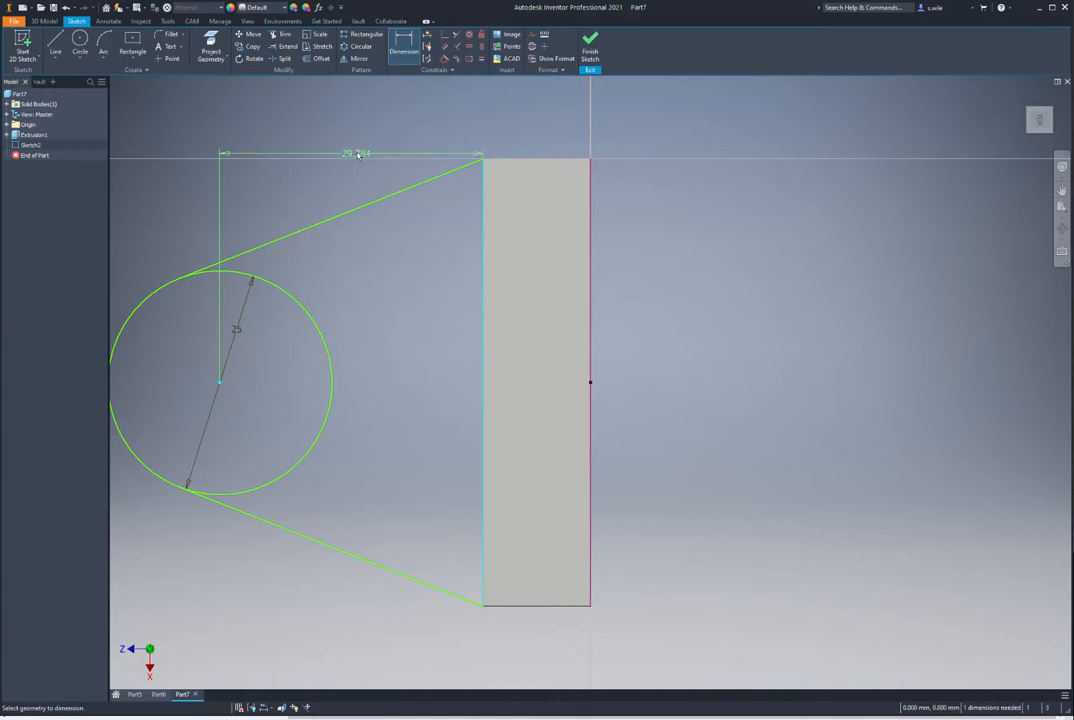
{"action": "left_click", "coordinate": [354, 122]}
{"action": "type", "text": "25"}
{"action": "key", "text": "Return"}
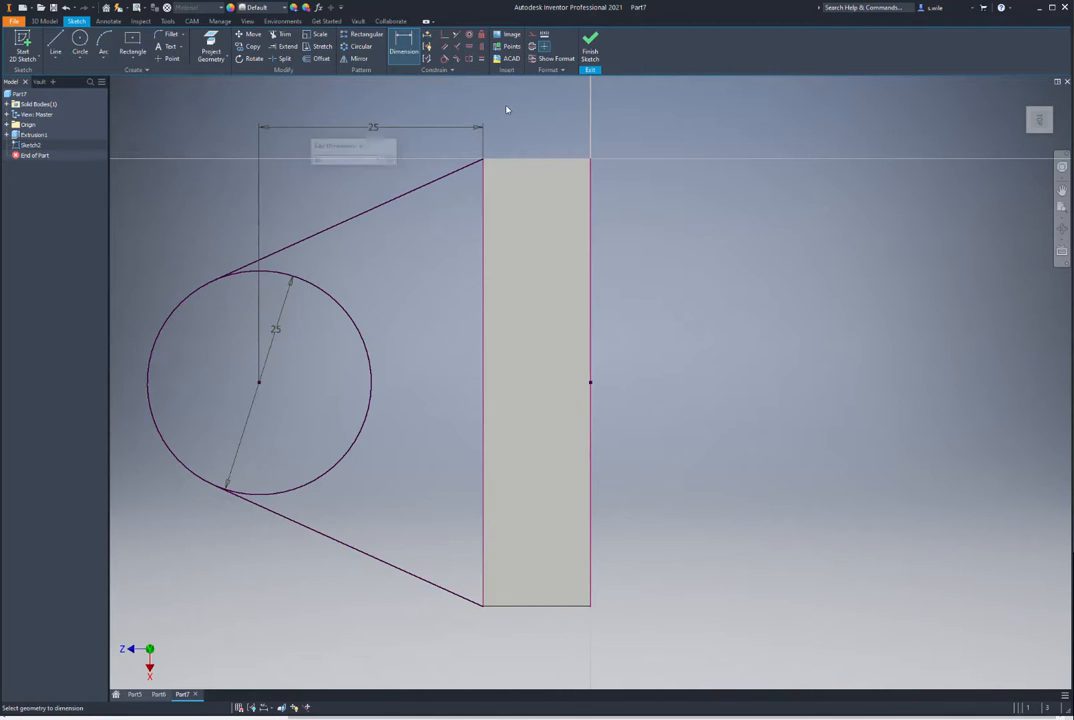
{"action": "left_click", "coordinate": [590, 45]}
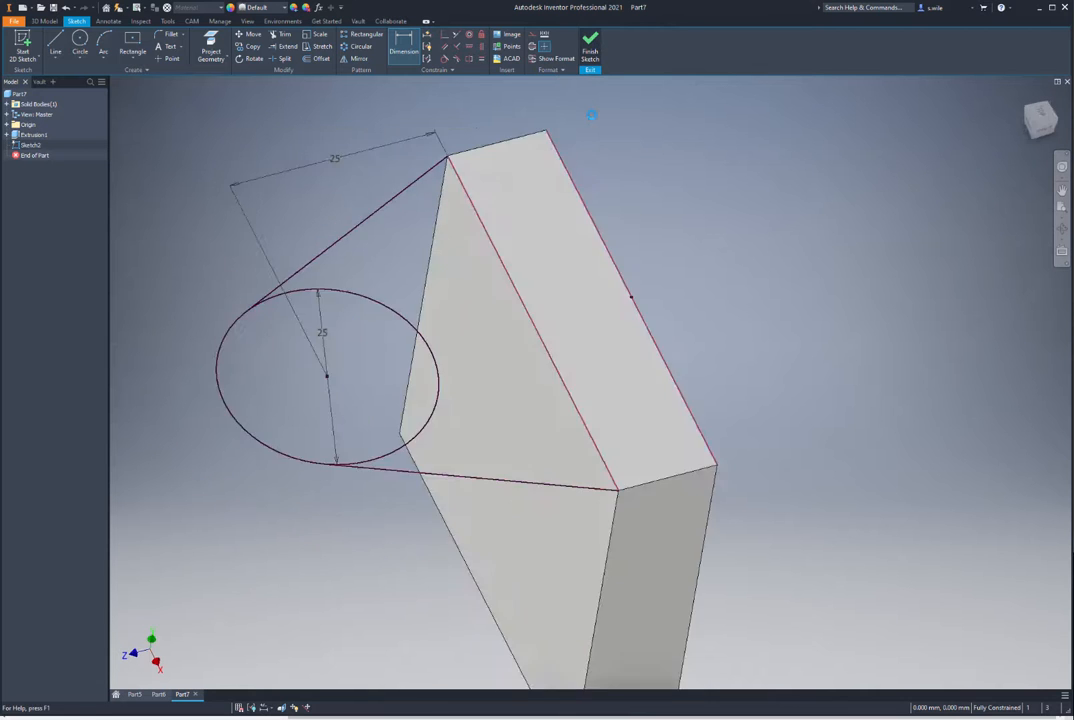
Step: Extrude both Sketch2 regions, circle and tangent area, 12 mm in the flipped direction
{"action": "key", "text": "e"}
{"action": "left_click", "coordinate": [376, 180]}
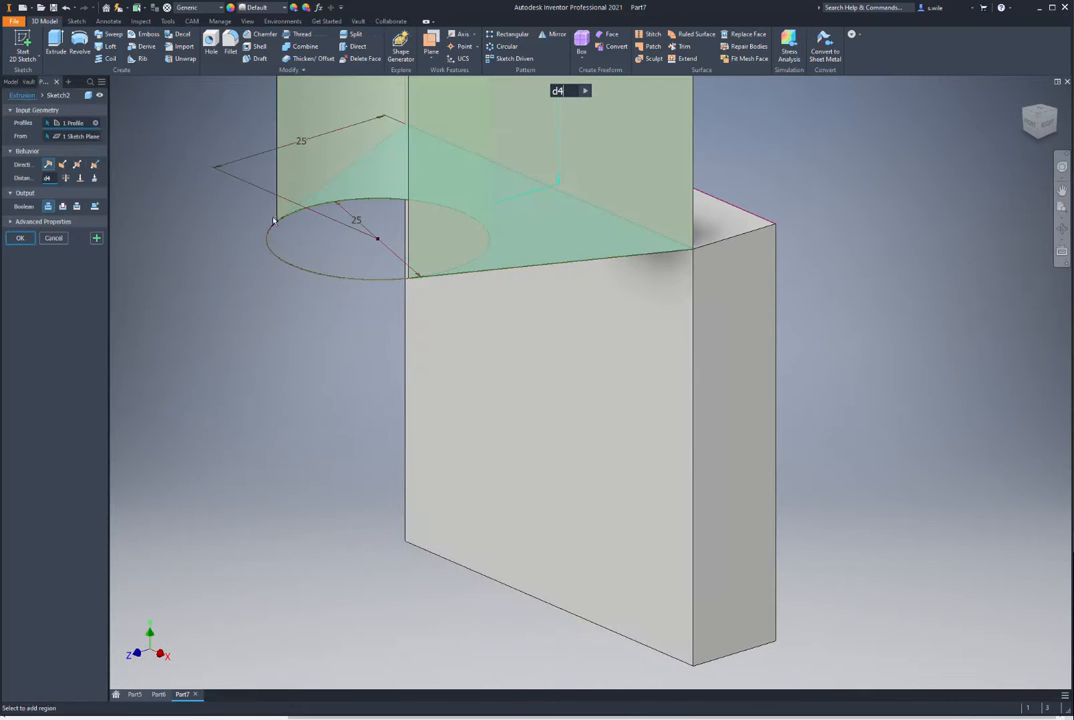
{"action": "left_click", "coordinate": [340, 223]}
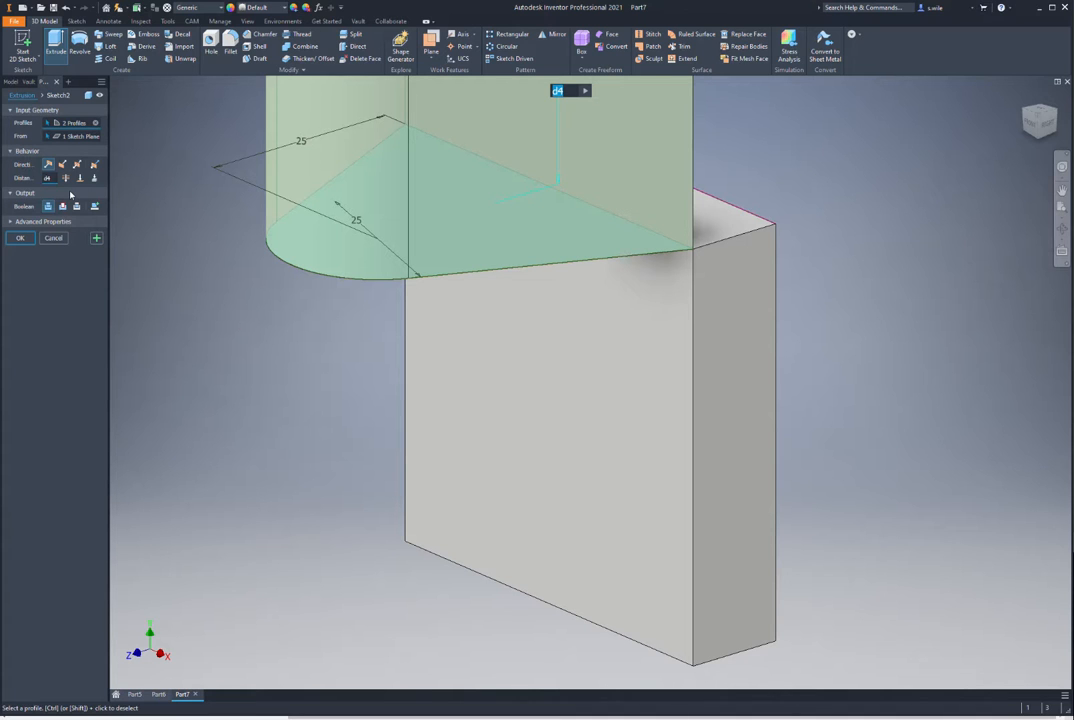
{"action": "type", "text": "12"}
{"action": "left_click", "coordinate": [63, 166]}
{"action": "left_click", "coordinate": [21, 240]}
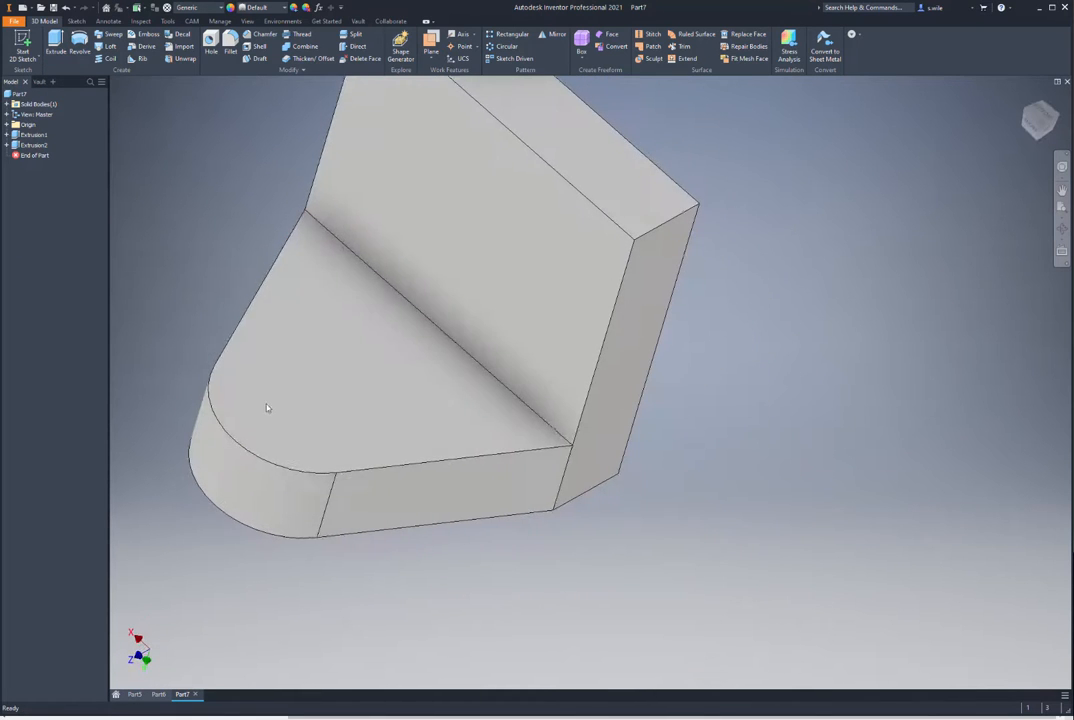
Step: On the tab face, project the rounded end edge and sketch a matching concentric circle
{"action": "left_click", "coordinate": [262, 420]}
{"action": "left_click", "coordinate": [328, 392]}
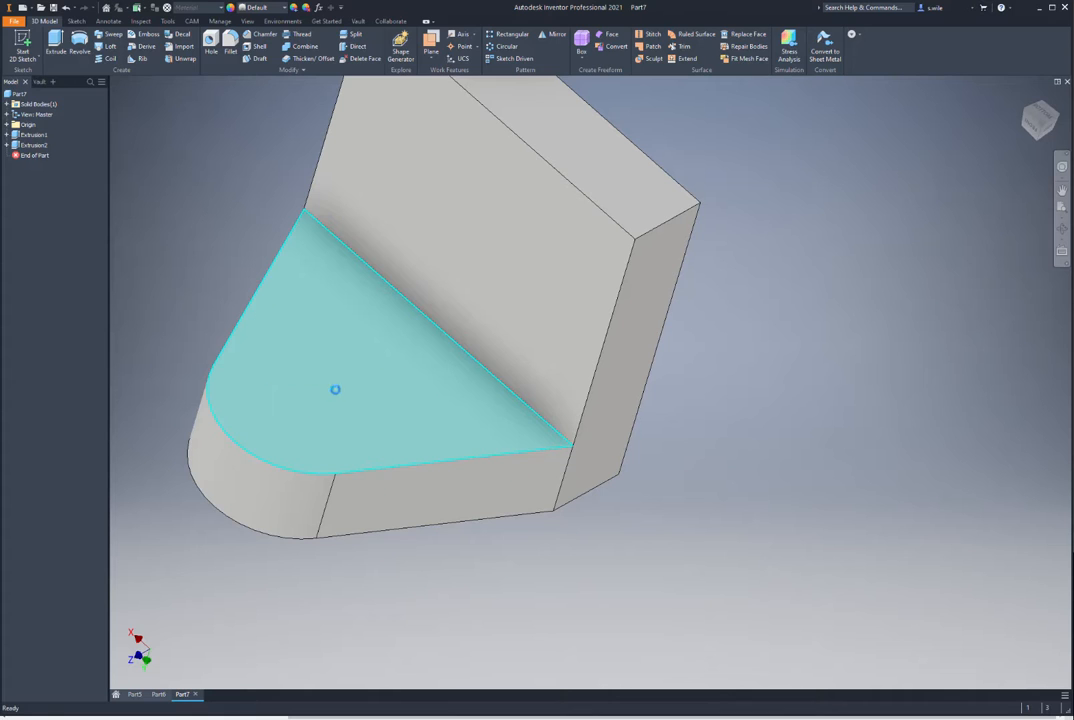
{"action": "left_click", "coordinate": [211, 47]}
{"action": "left_click", "coordinate": [216, 334]}
{"action": "left_click", "coordinate": [80, 40]}
{"action": "left_click", "coordinate": [301, 382]}
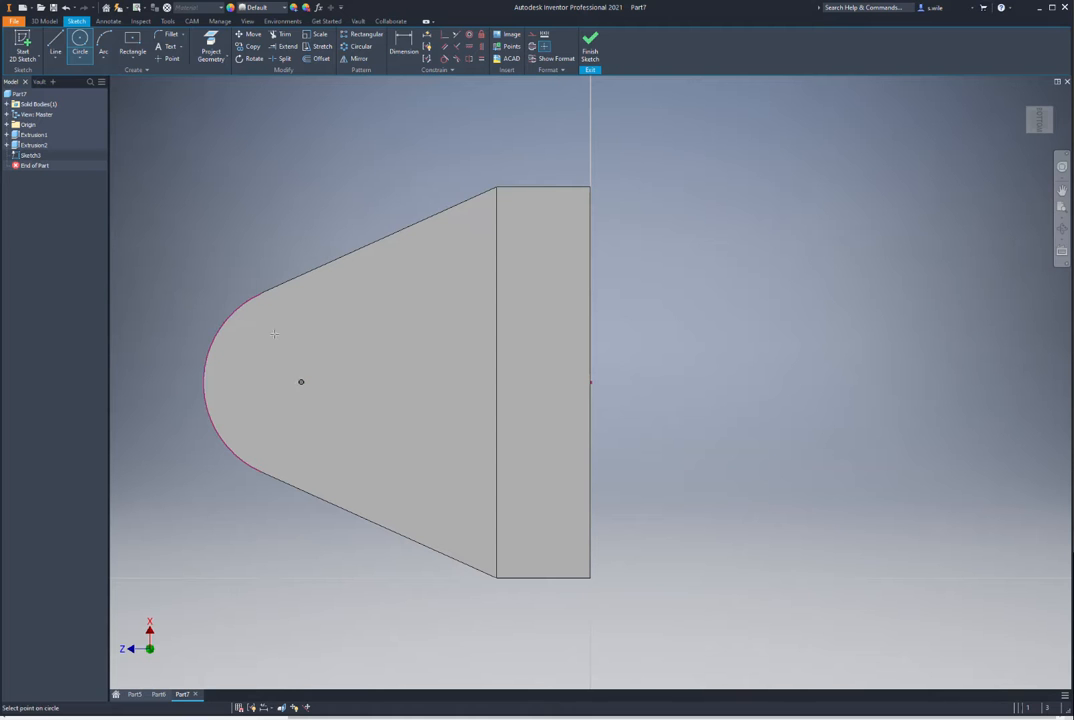
{"action": "left_click", "coordinate": [261, 293]}
{"action": "left_click", "coordinate": [590, 47]}
Step: Extrude the circle 7 mm into a cylindrical boss
{"action": "key", "text": "e"}
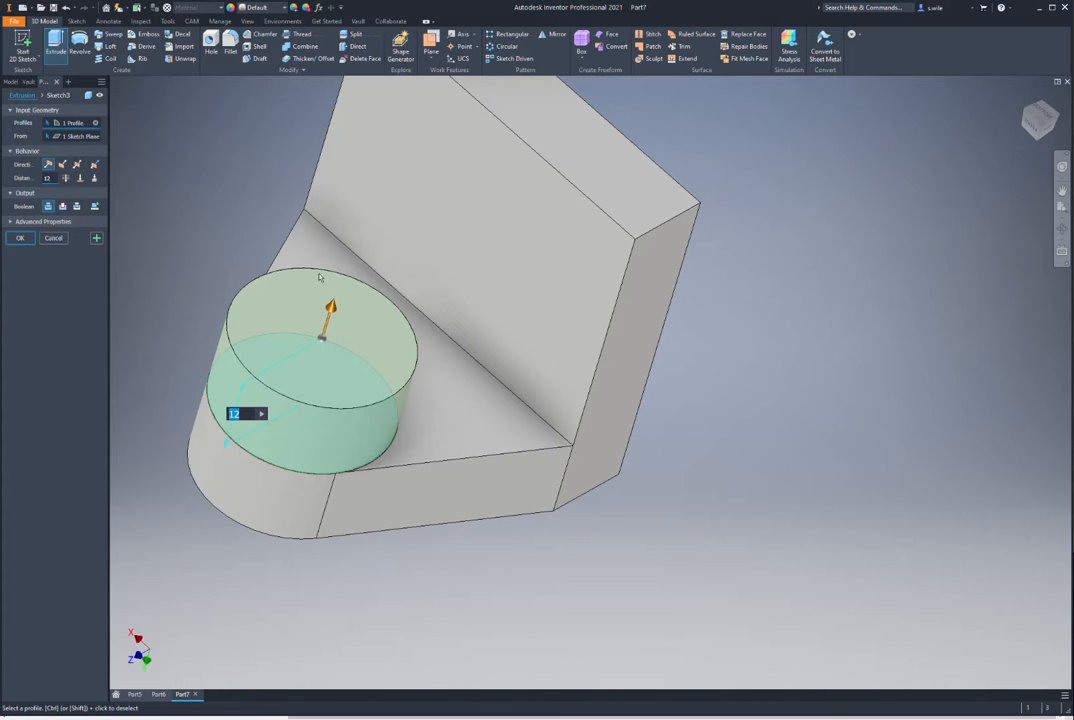
{"action": "type", "text": "7"}
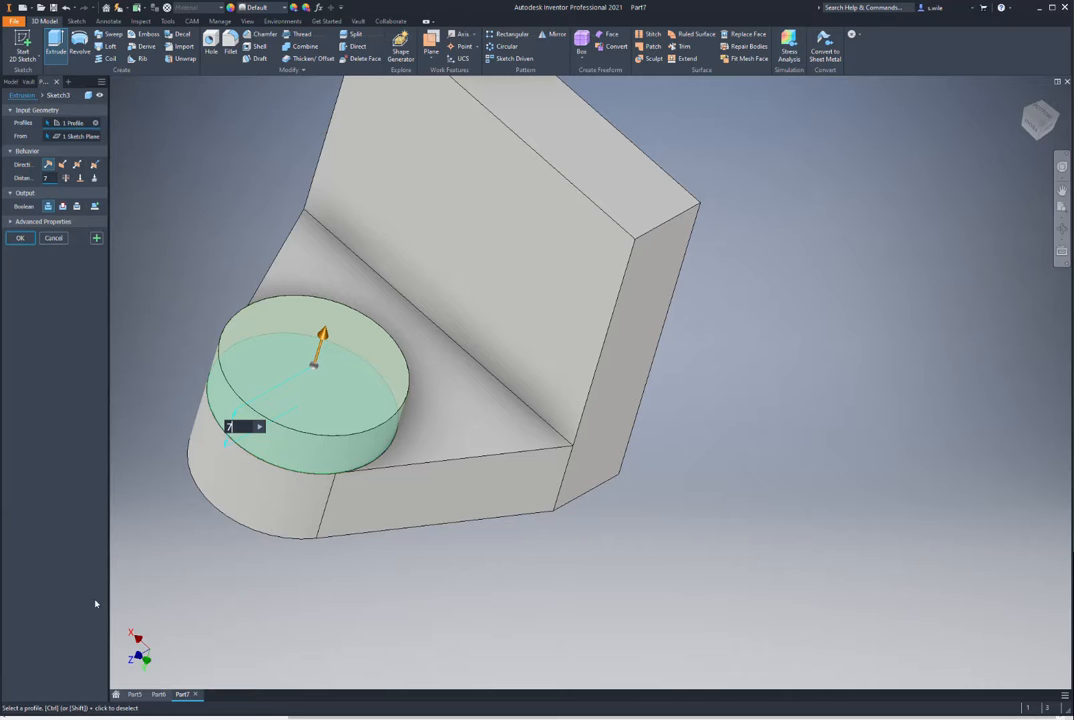
{"action": "key", "text": "Return"}
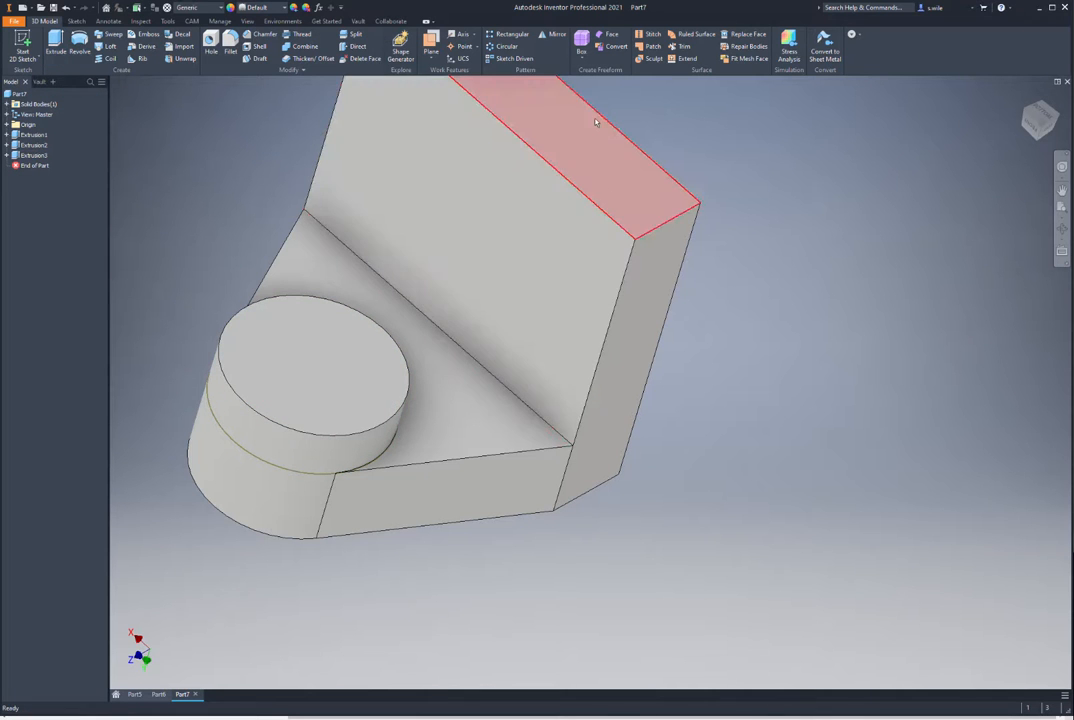
Step: Place a 15 mm Hole at the boss centre point and orbit to inspect the bore
{"action": "middle_click_drag", "start_coordinate": [200, 168], "coordinate": [328, 272], "text": "shift"}
{"action": "left_click", "coordinate": [210, 42]}
{"action": "left_click", "coordinate": [452, 329]}
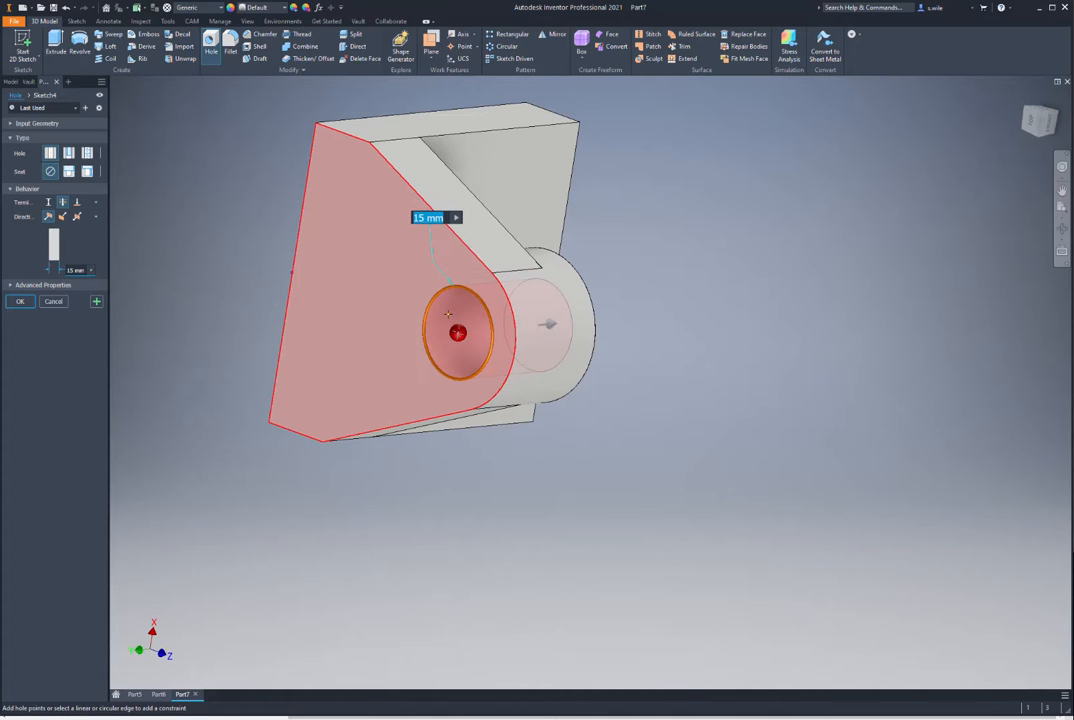
{"action": "key", "text": "Return"}
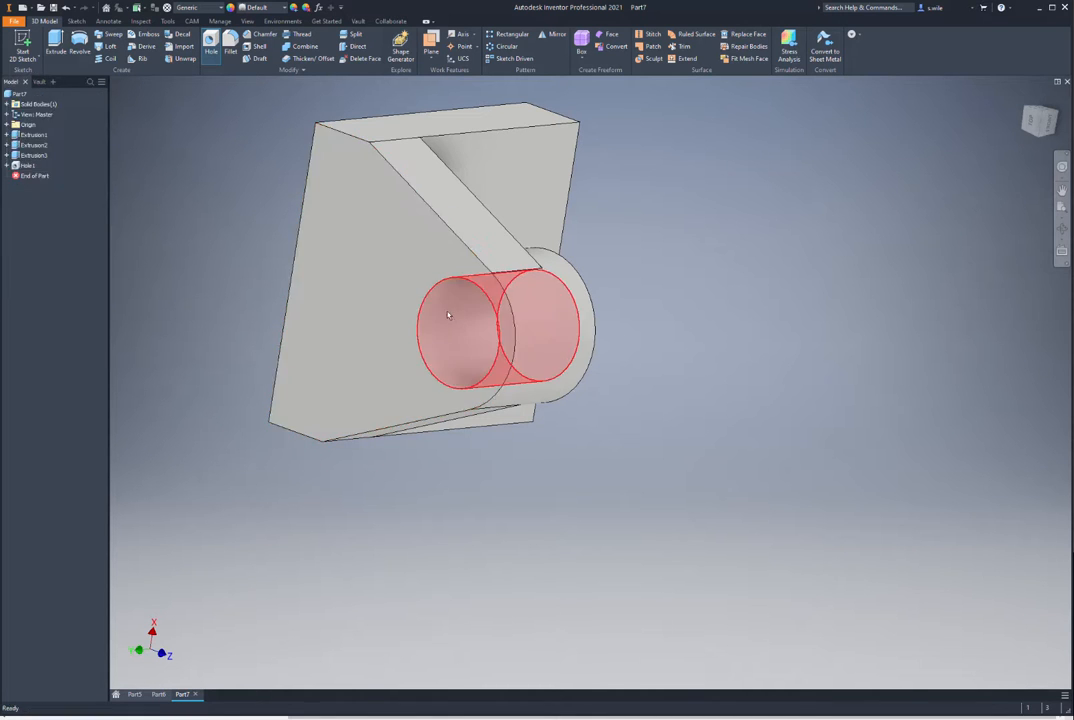
{"action": "middle_click_drag", "start_coordinate": [560, 129], "coordinate": [640, 178], "text": "shift"}
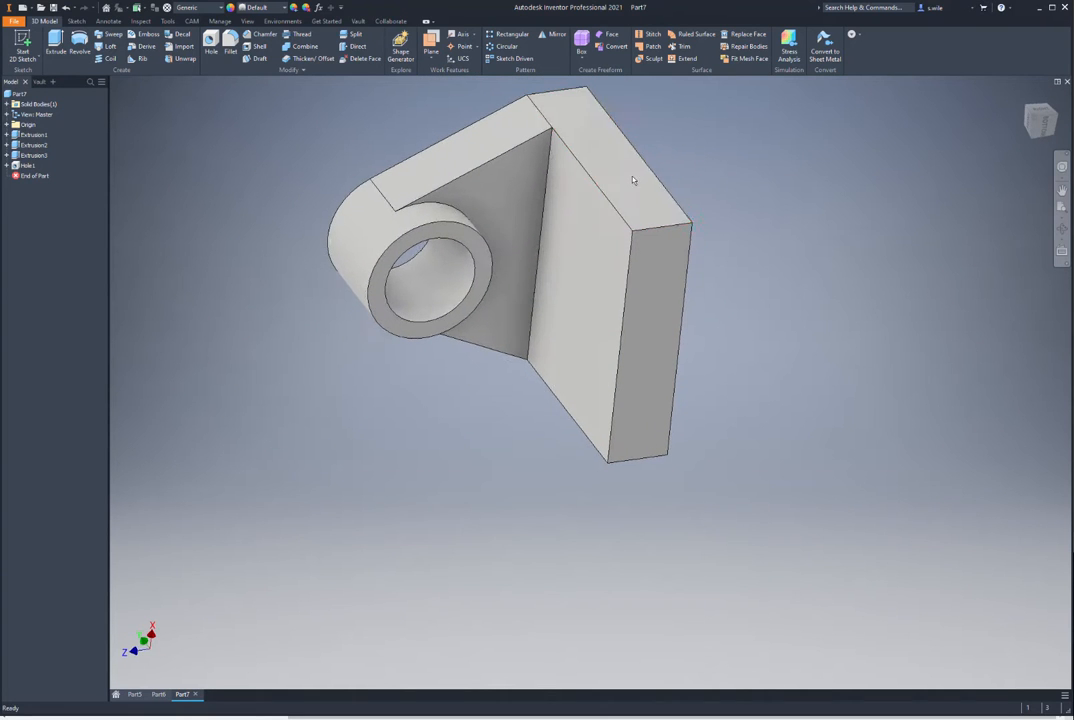
Step: Expand the Origin folder in the browser to expose the XZ Plane
{"action": "middle_click_drag", "start_coordinate": [328, 78], "coordinate": [309, 107]}
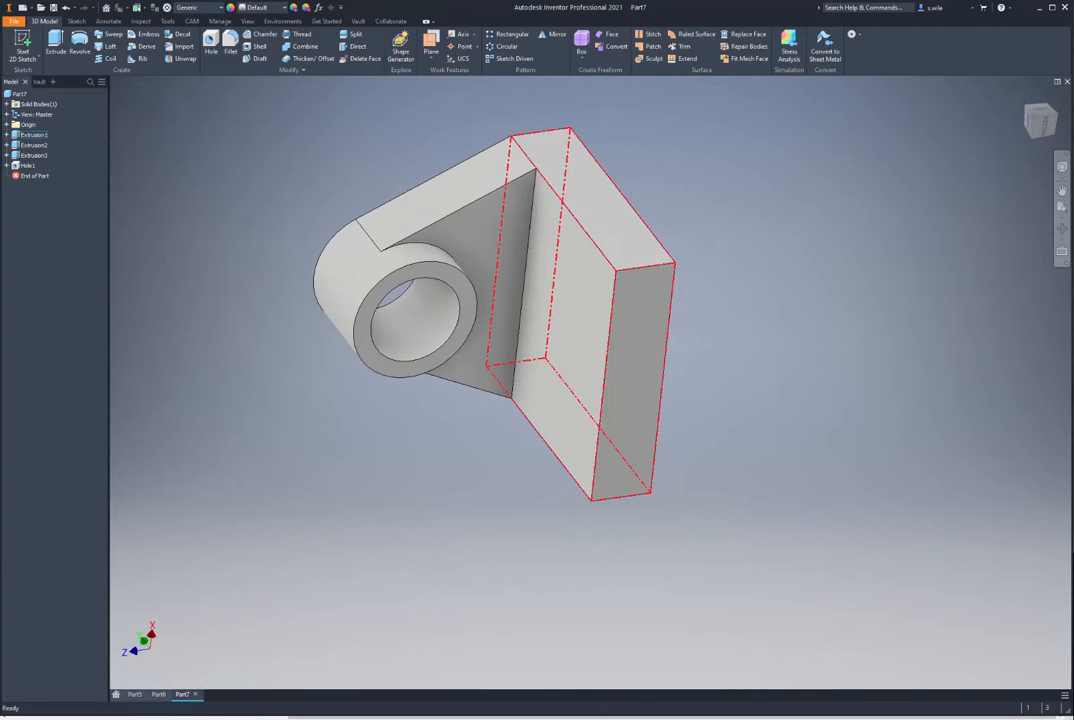
{"action": "left_click", "coordinate": [7, 124]}
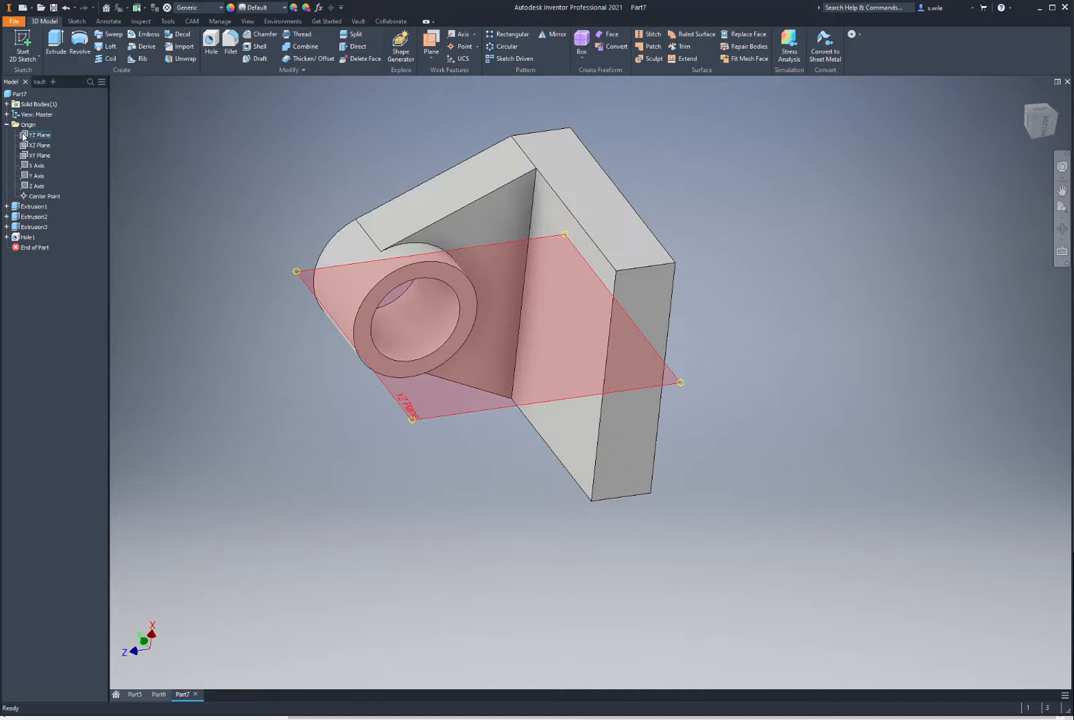
{"action": "left_click", "coordinate": [32, 149]}
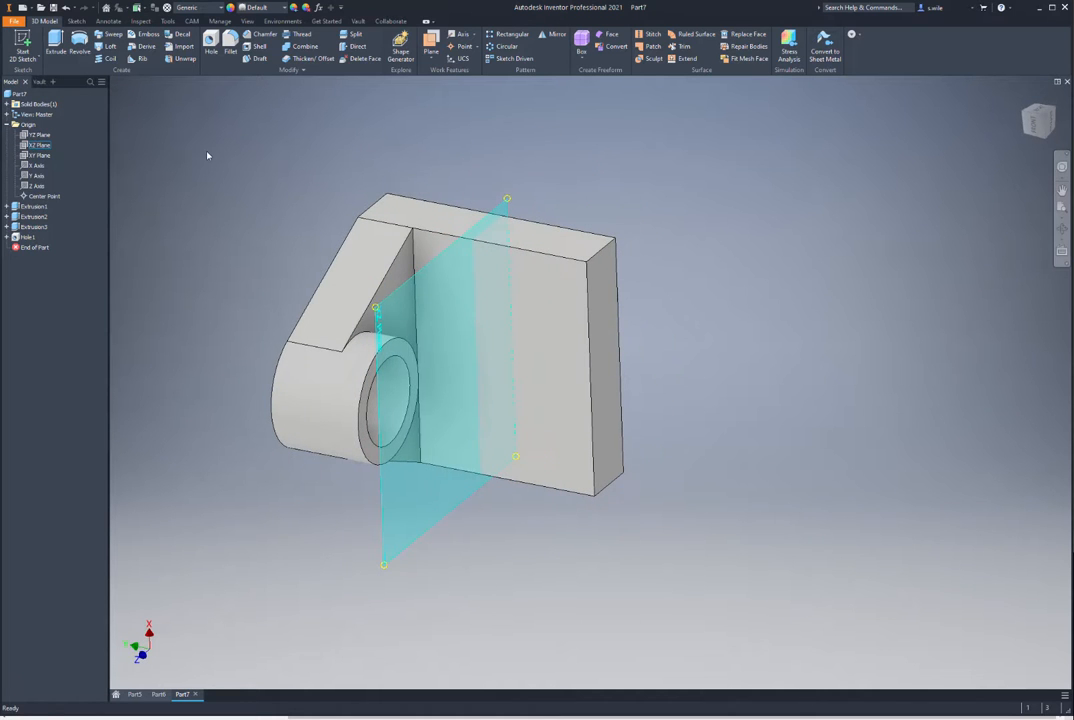
{"action": "left_click", "coordinate": [208, 155]}
Step: Mirror the boss, Hole1 and the triangular web across the XZ Plane
{"action": "left_click", "coordinate": [551, 35]}
{"action": "left_click", "coordinate": [302, 352]}
{"action": "left_click", "coordinate": [332, 367]}
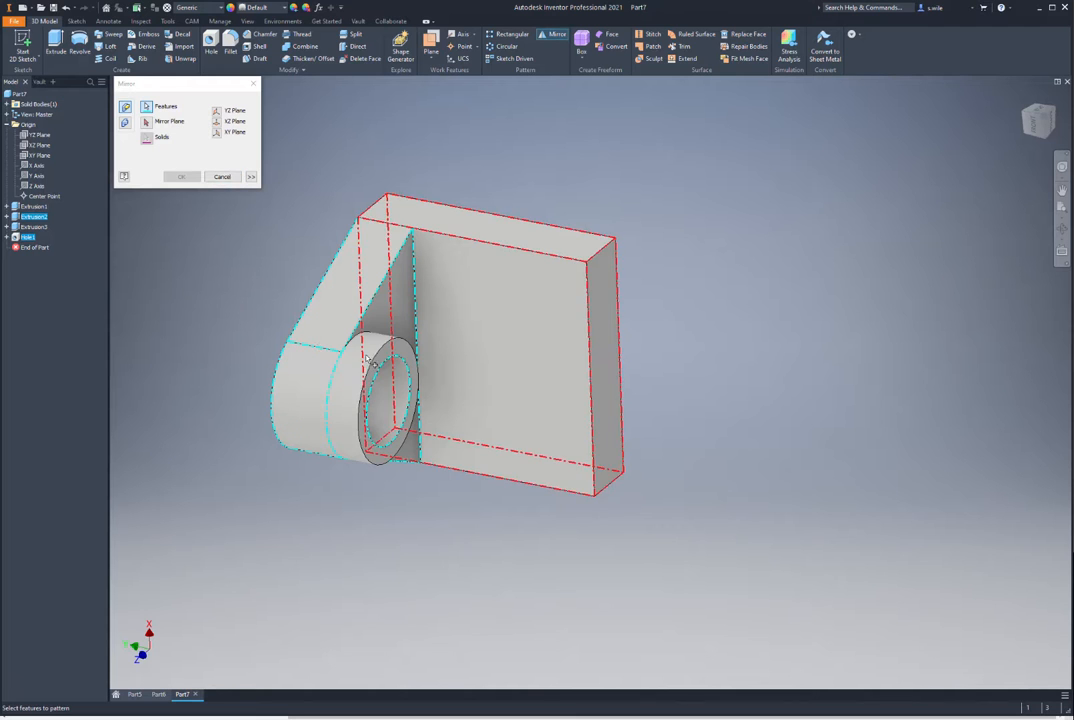
{"action": "left_click", "coordinate": [367, 352]}
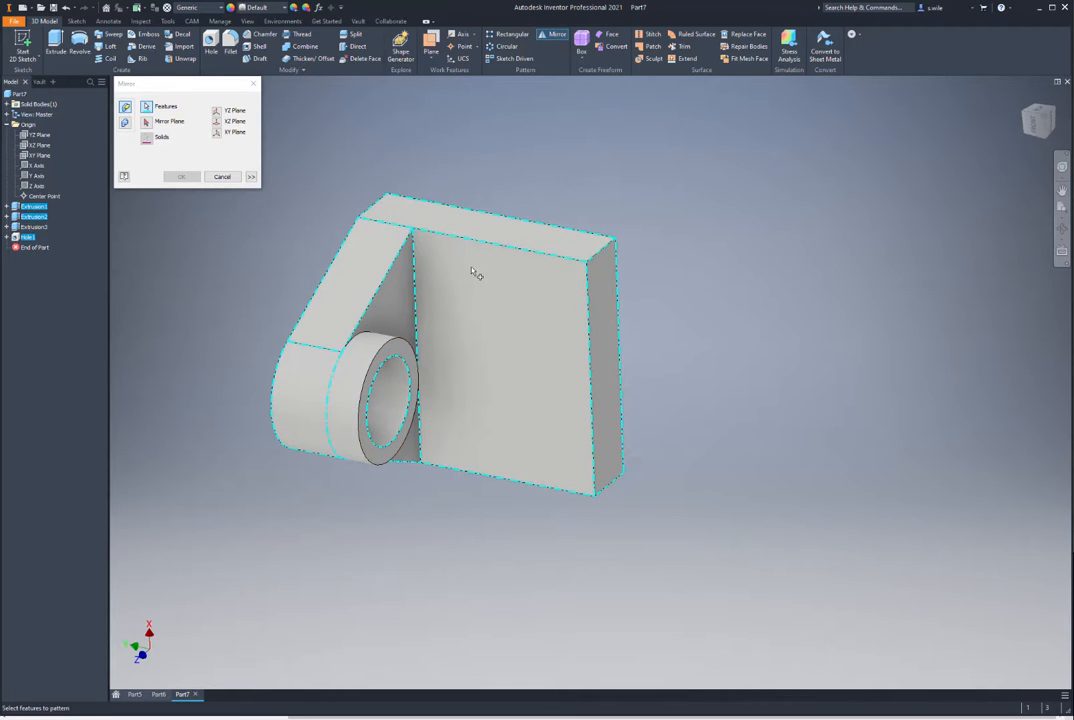
{"action": "left_click", "coordinate": [541, 248], "text": "ctrl"}
{"action": "left_click", "coordinate": [379, 368]}
{"action": "left_click", "coordinate": [146, 121]}
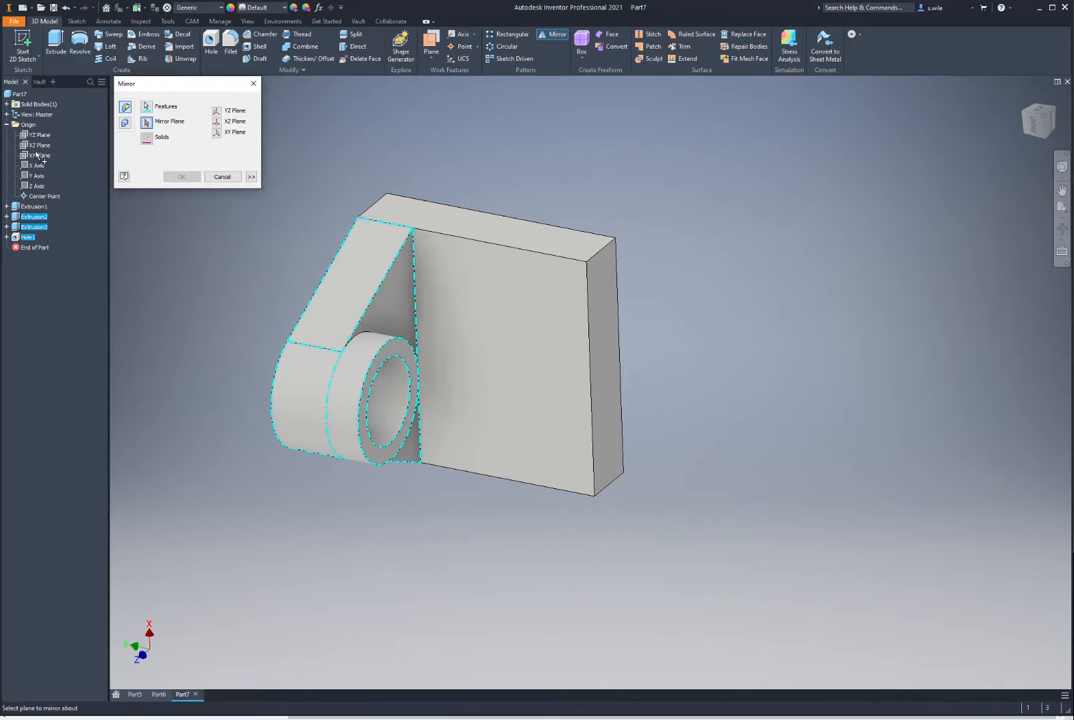
{"action": "left_click", "coordinate": [36, 145]}
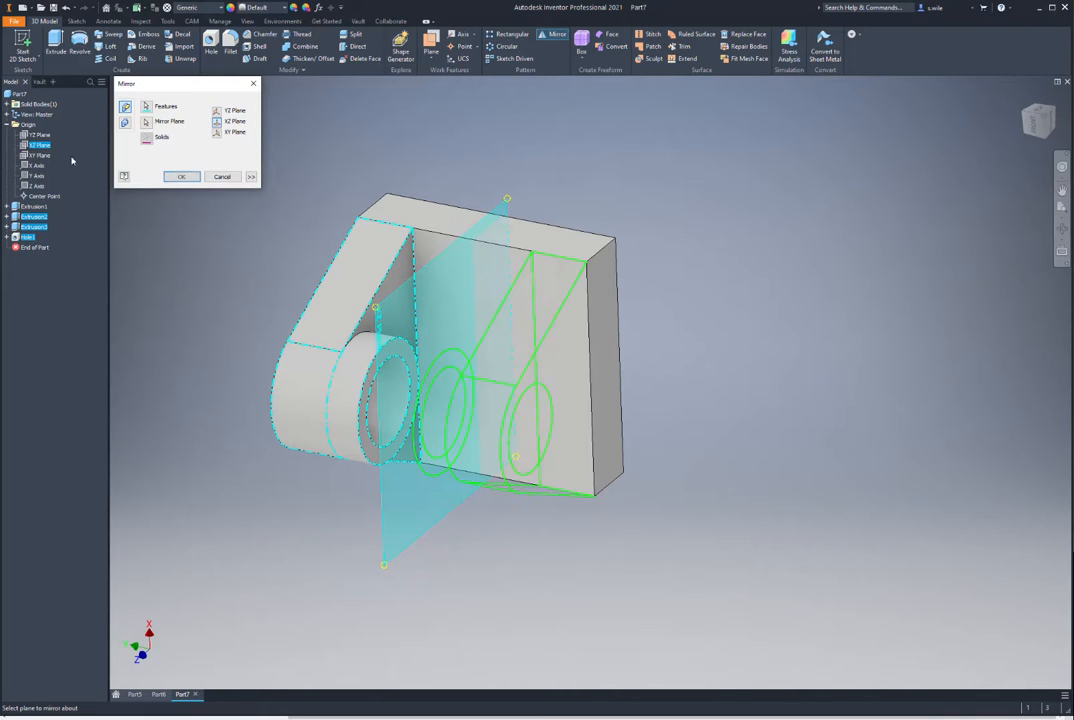
{"action": "left_click", "coordinate": [188, 178]}
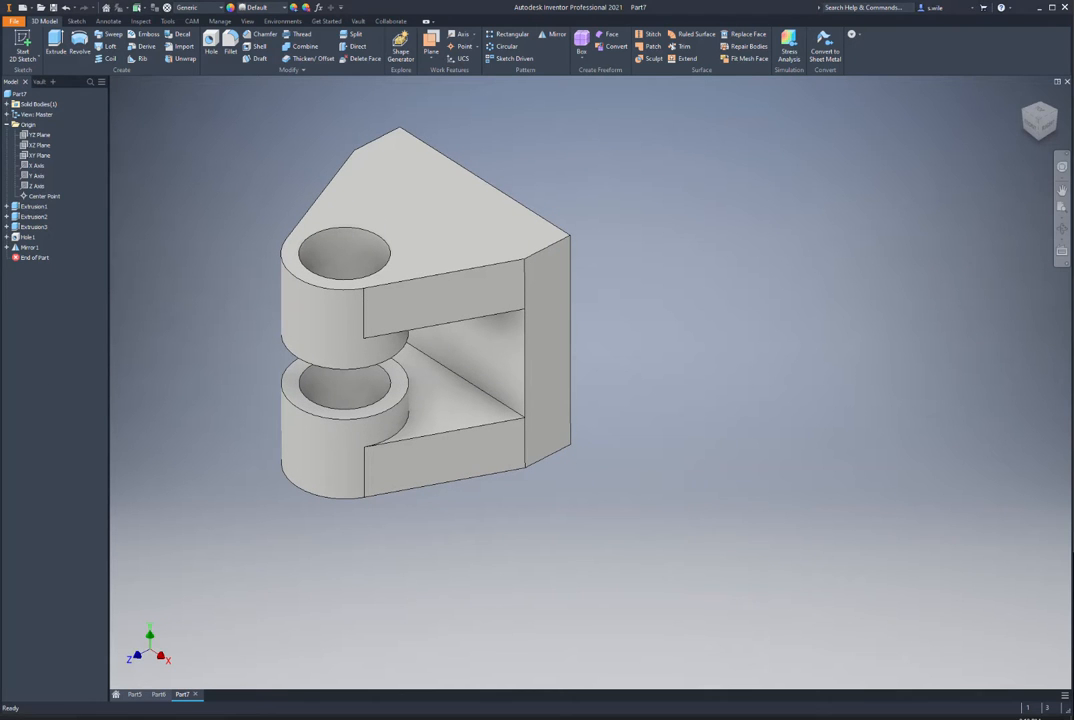
{"action": "key", "text": "alt+Tab"}
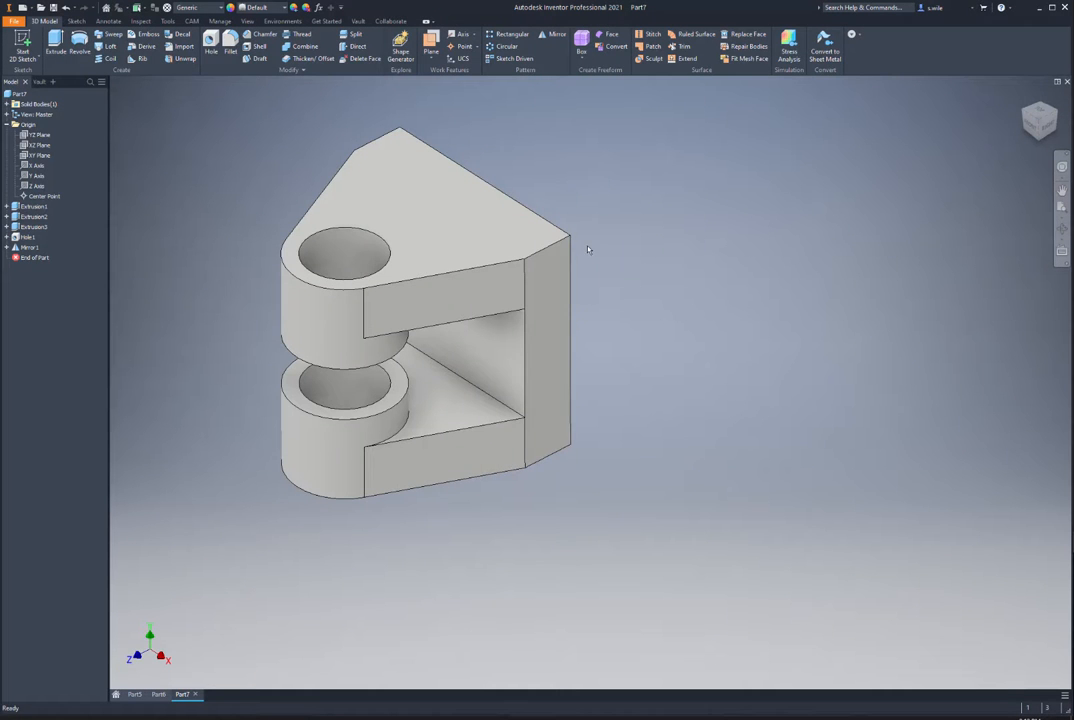
Step: Back in Inventor, start a new sketch on the part's flat right face
{"action": "key", "text": "s"}
{"action": "left_click", "coordinate": [552, 275]}
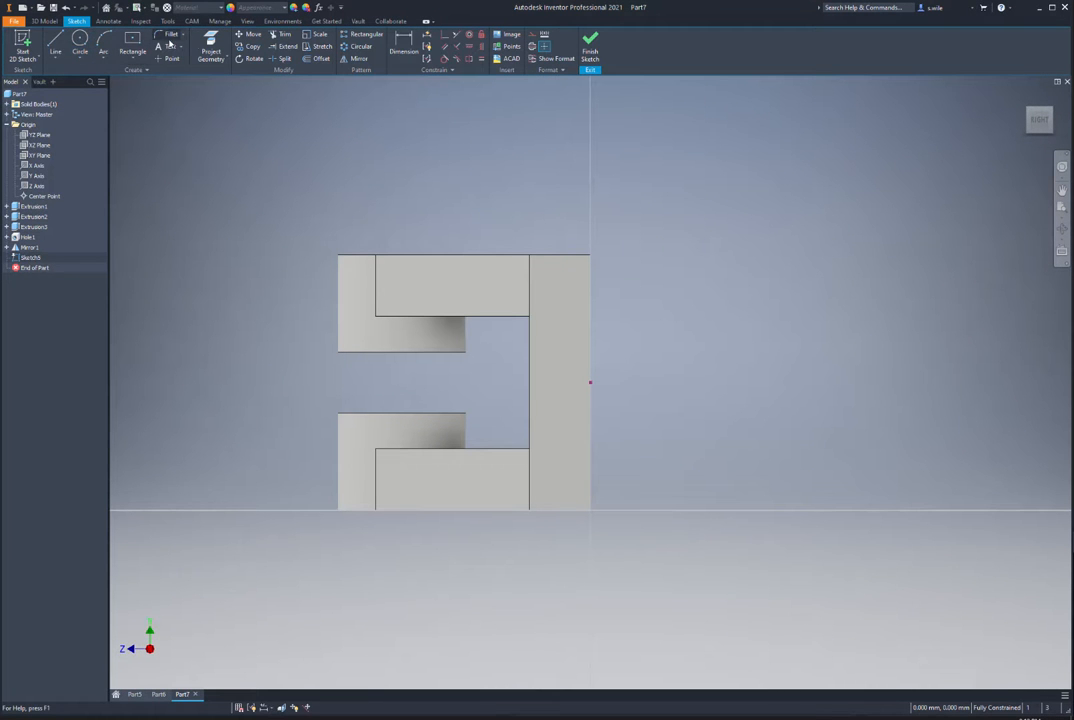
Step: Project the right edge and draw a closed profile: top line, tangent semicircular arc, return line
{"action": "key", "text": "p"}
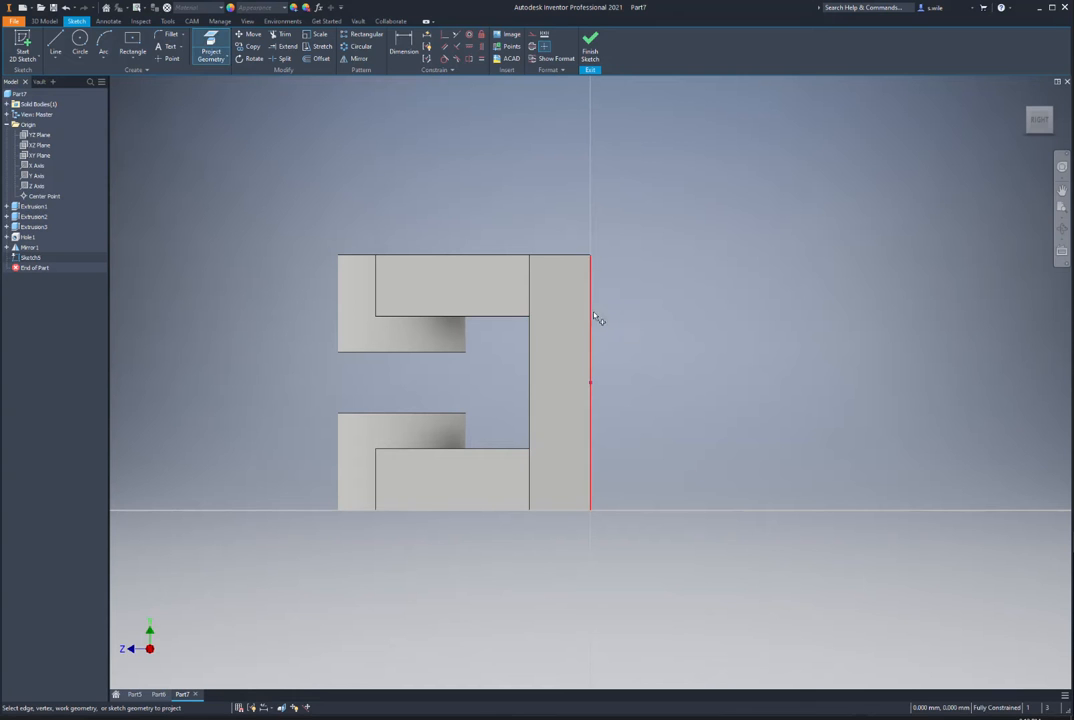
{"action": "key", "text": "l"}
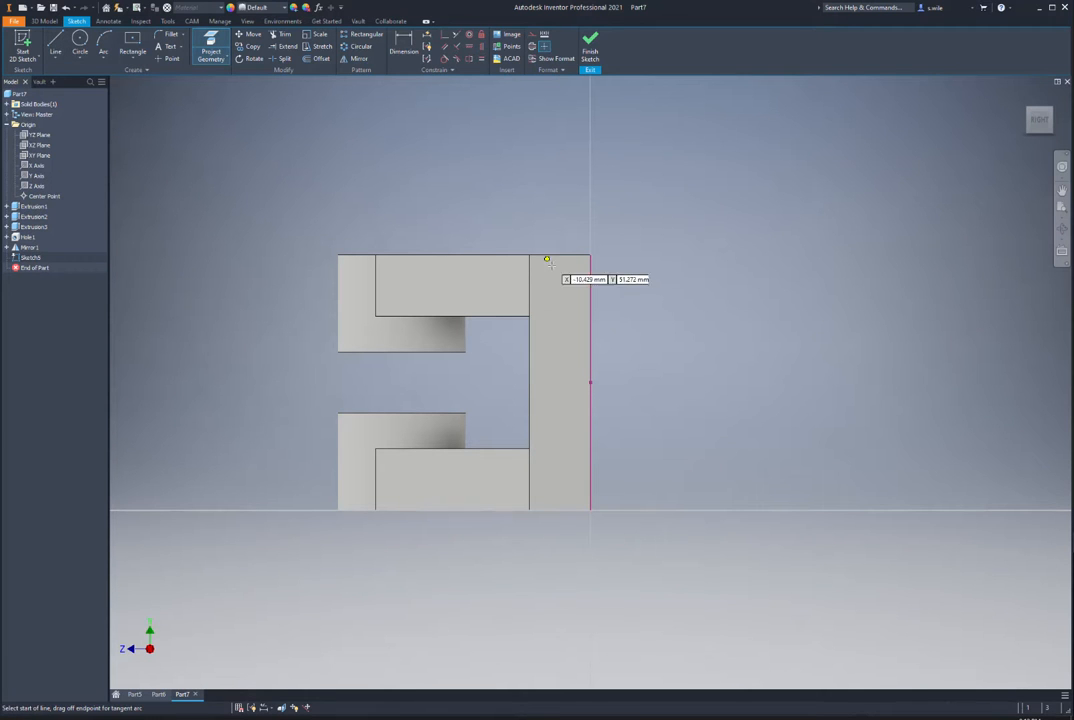
{"action": "left_click", "coordinate": [590, 256]}
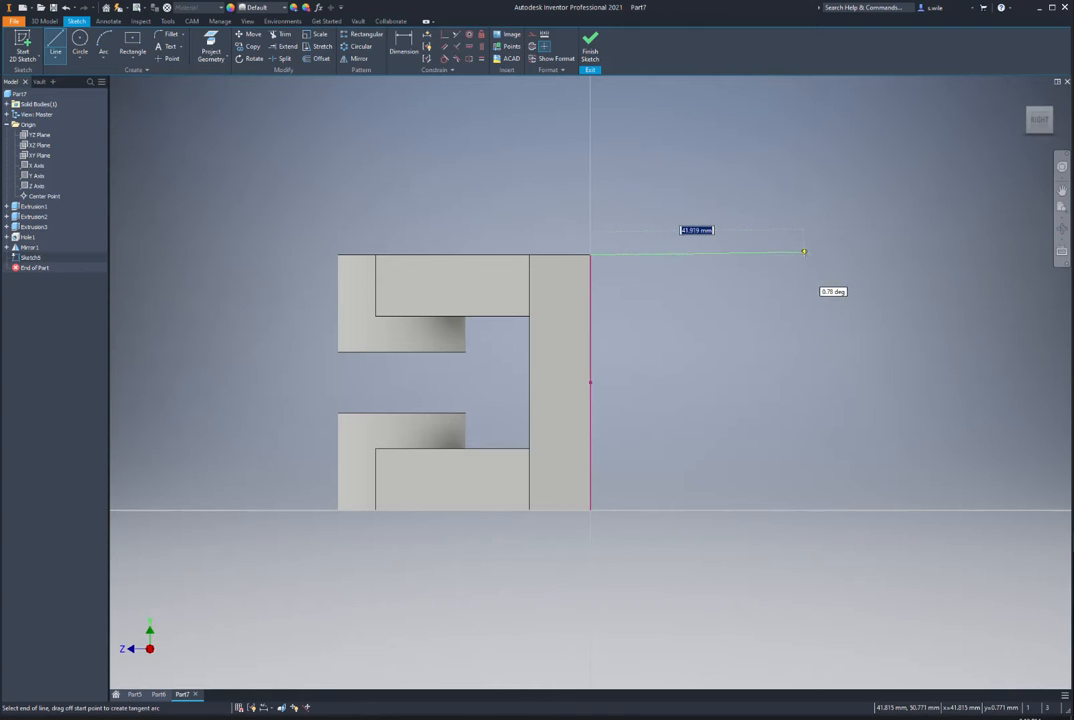
{"action": "left_click", "coordinate": [805, 254]}
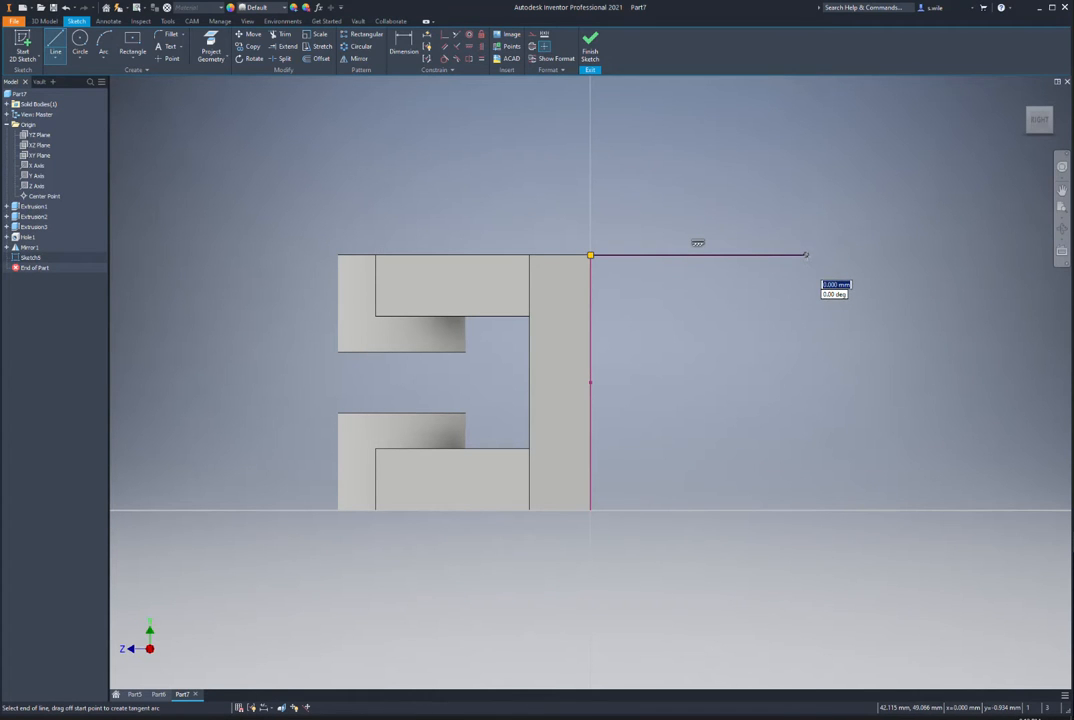
{"action": "left_click_drag", "start_coordinate": [806, 254], "coordinate": [806, 509]}
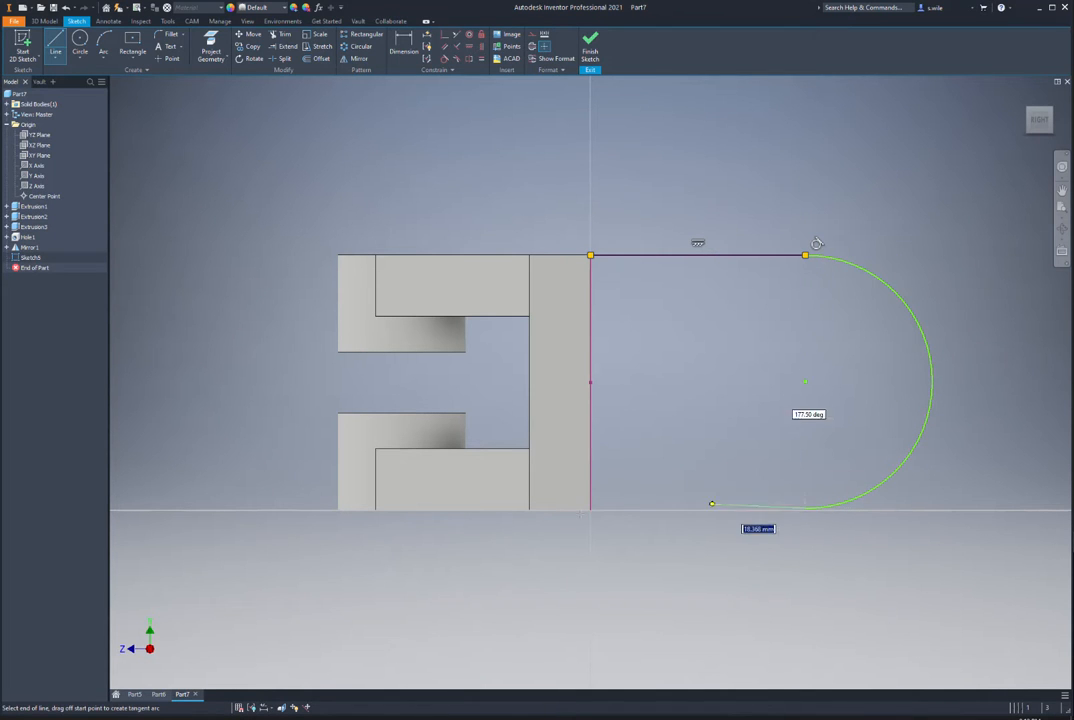
{"action": "left_click", "coordinate": [591, 508]}
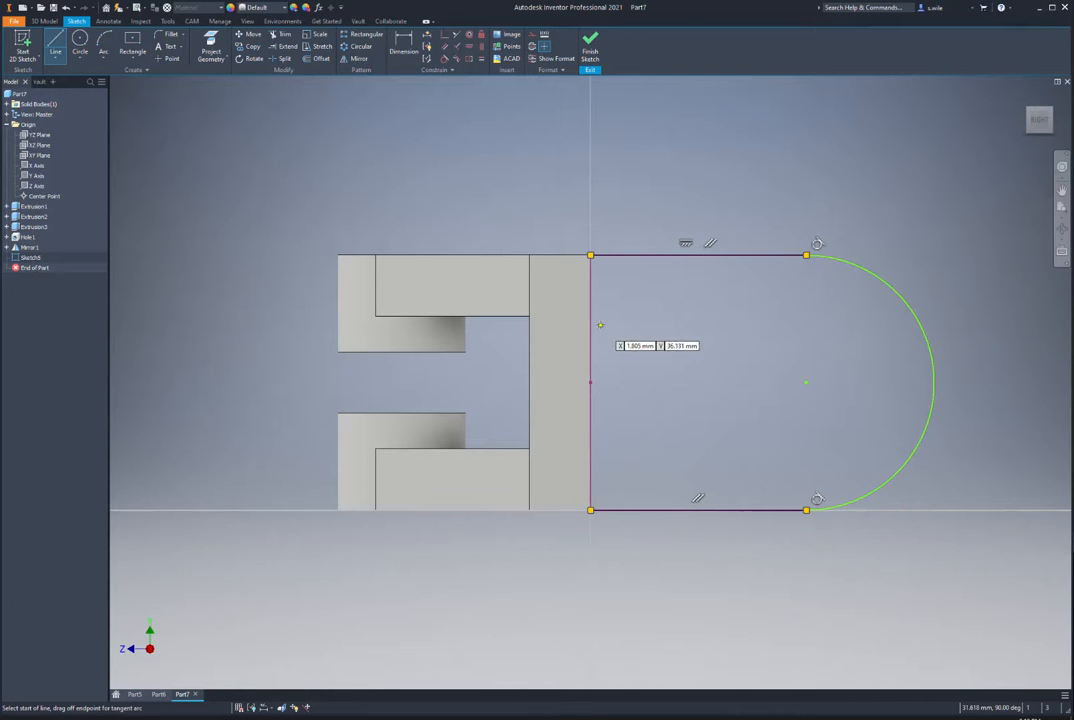
Step: Dimension the top line to 12+25+13 (50 mm) and finish the sketch
{"action": "key", "text": "d"}
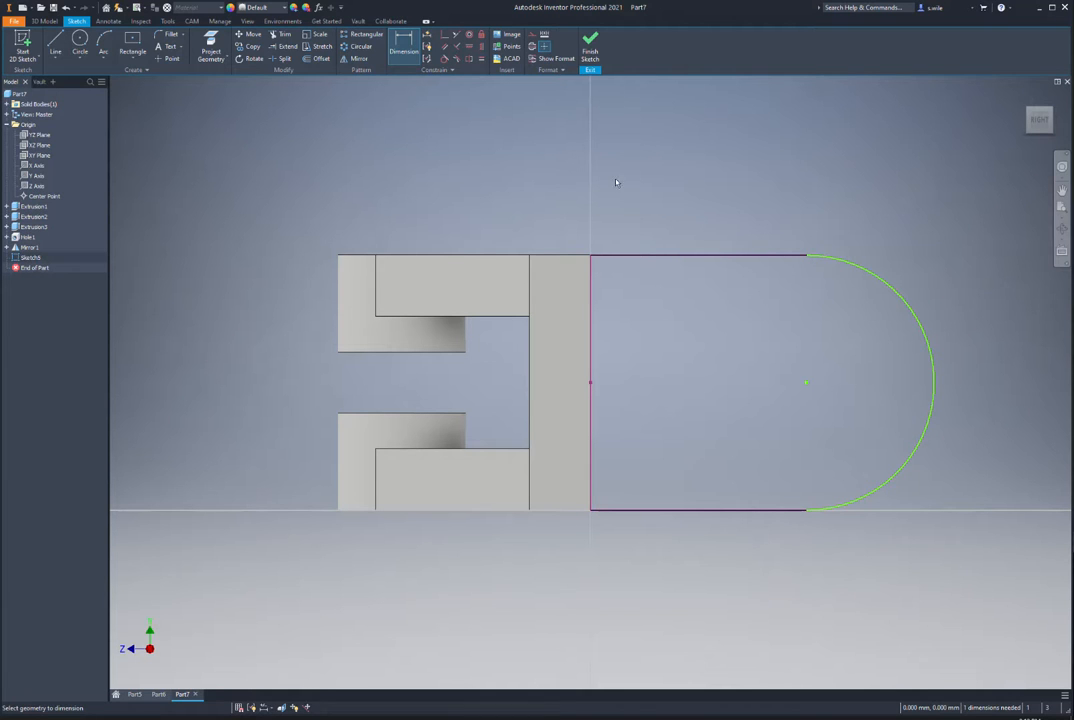
{"action": "left_click", "coordinate": [664, 256]}
{"action": "left_click", "coordinate": [648, 204]}
{"action": "type", "text": "12+25+13"}
{"action": "key", "text": "Return"}
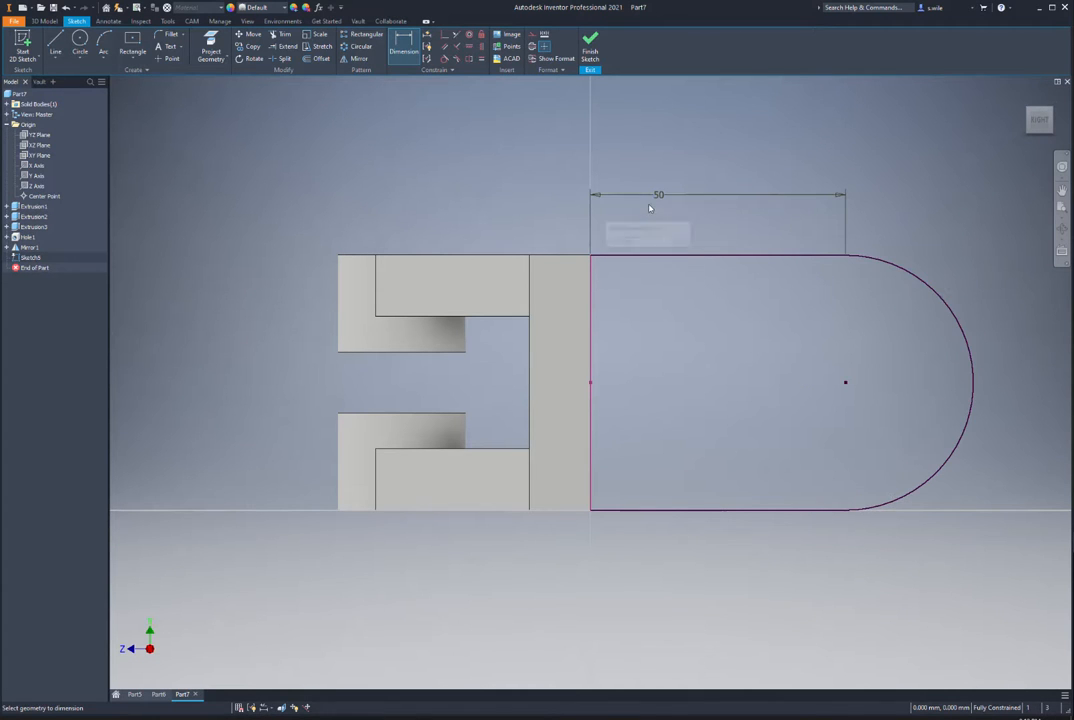
{"action": "left_click", "coordinate": [594, 43]}
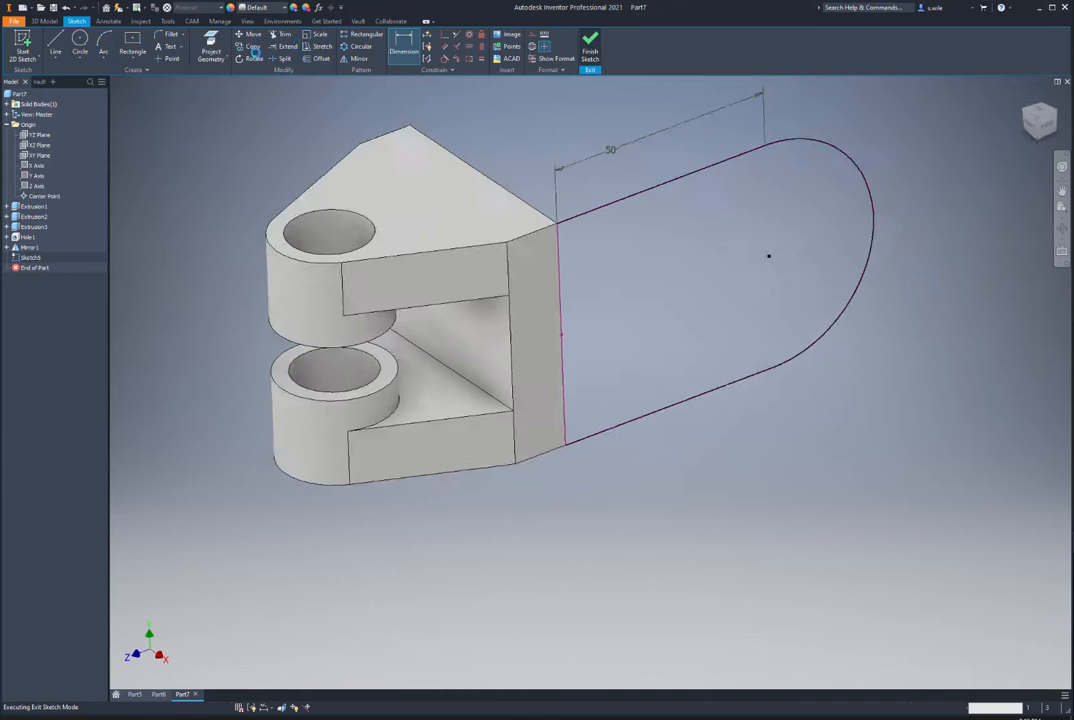
Step: Extrude the rounded-end profile (50-26)/2 mm, flipped into the part, as Extrusion4
{"action": "left_click", "coordinate": [55, 45]}
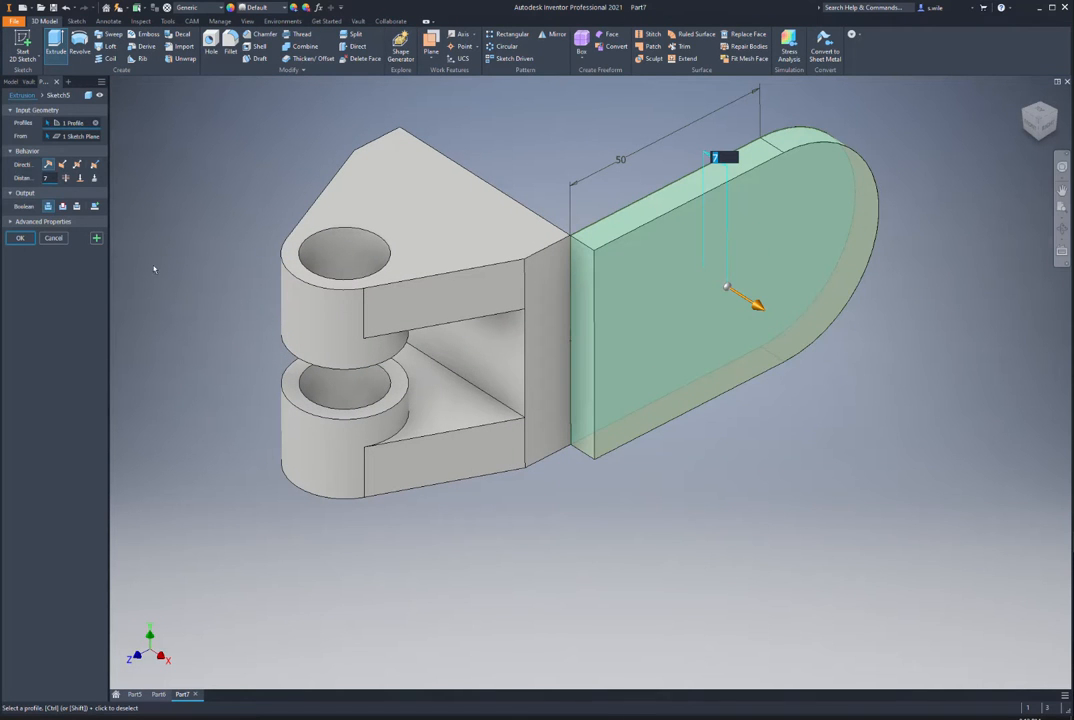
{"action": "left_click", "coordinate": [62, 165]}
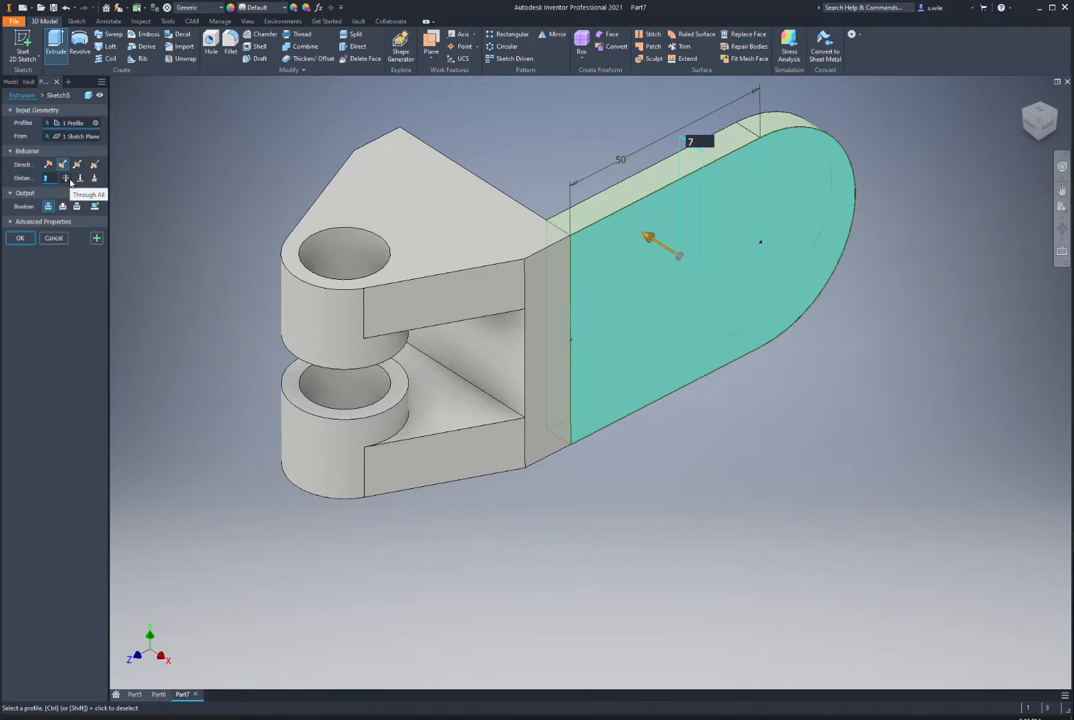
{"action": "type", "text": "(50-26"}
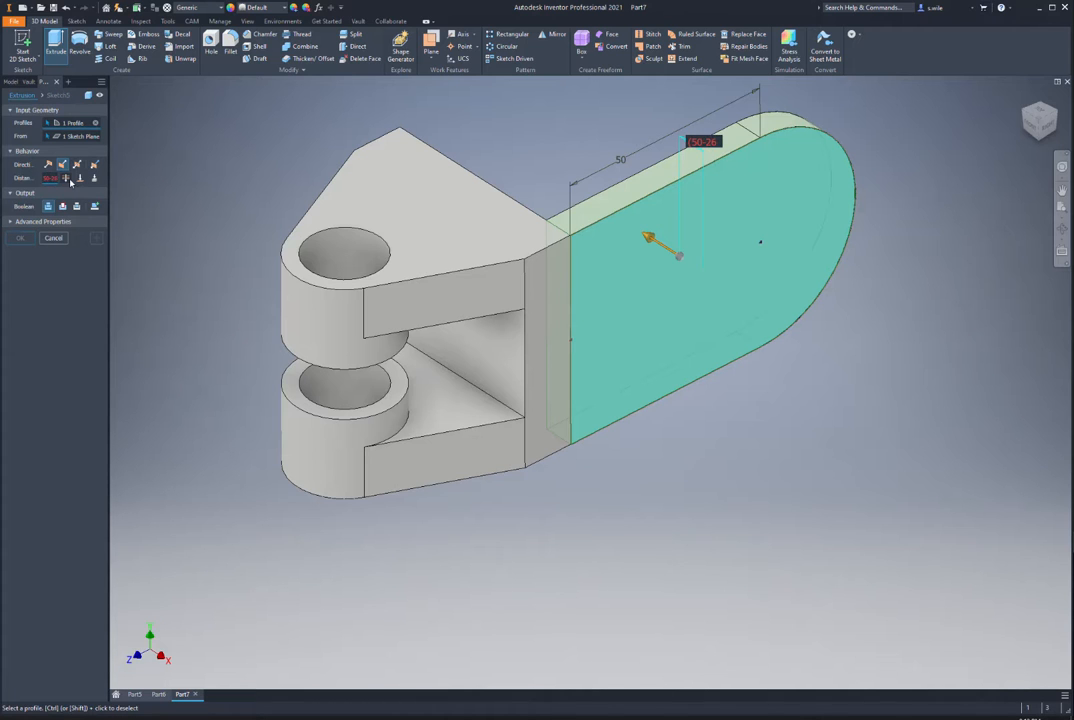
{"action": "type", "text": ")/2"}
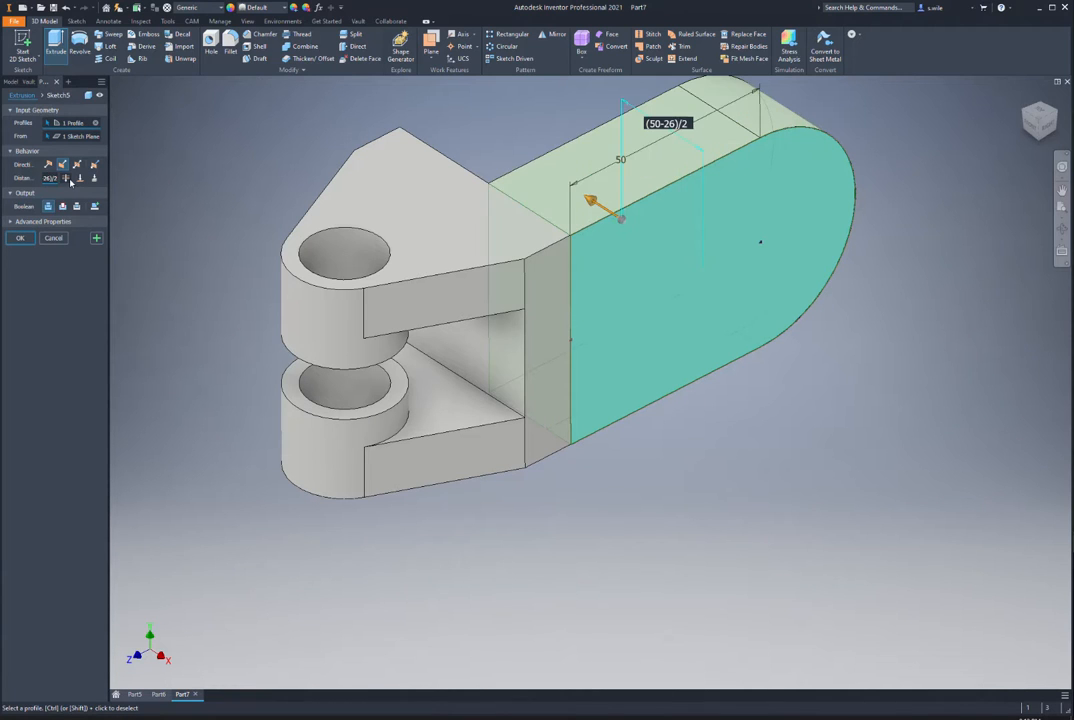
{"action": "key", "text": "Return"}
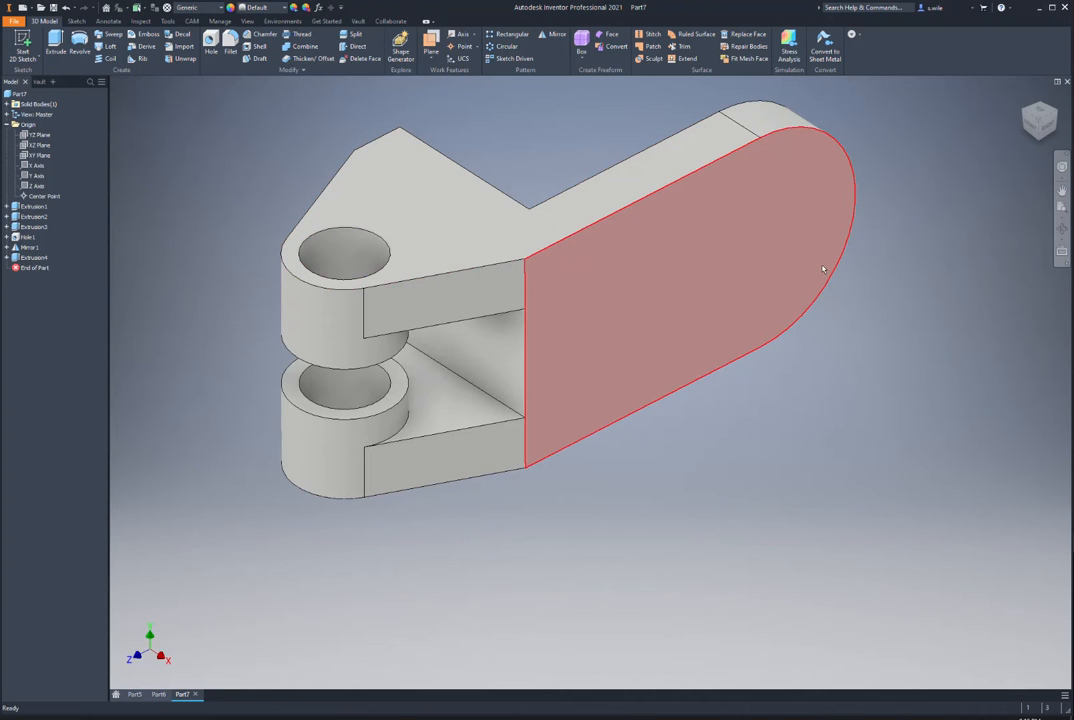
Step: Sketch a 30 mm circle on the plate's side face, centred on the projected rounded-end arc
{"action": "left_click", "coordinate": [770, 272]}
{"action": "left_click", "coordinate": [754, 262]}
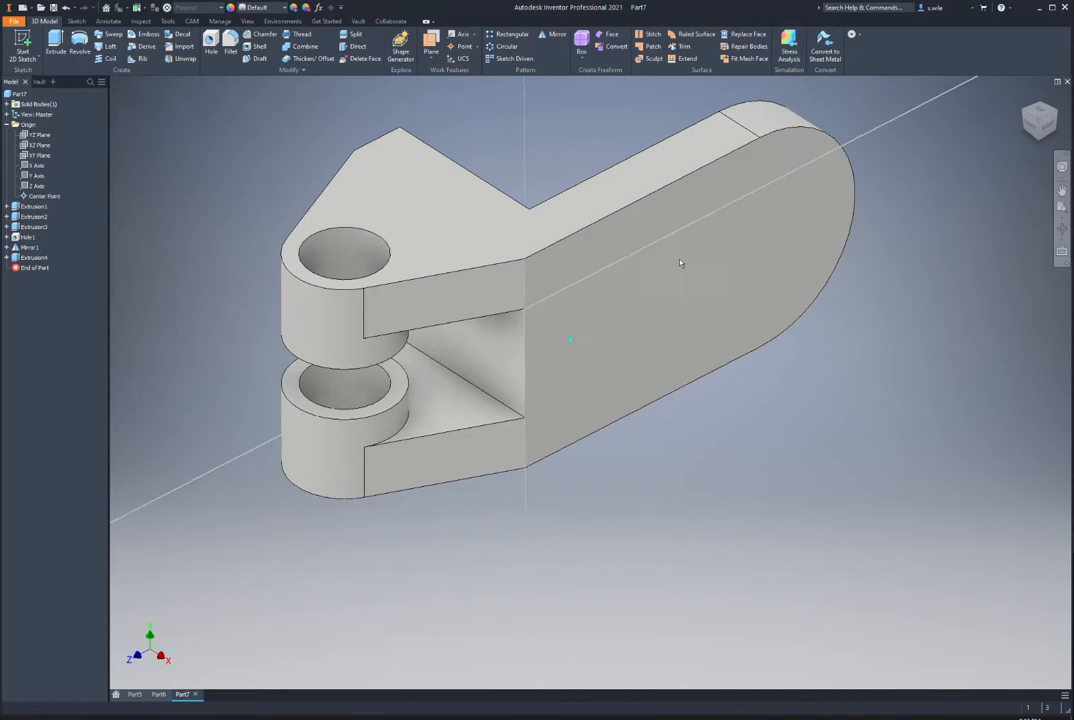
{"action": "key", "text": "p"}
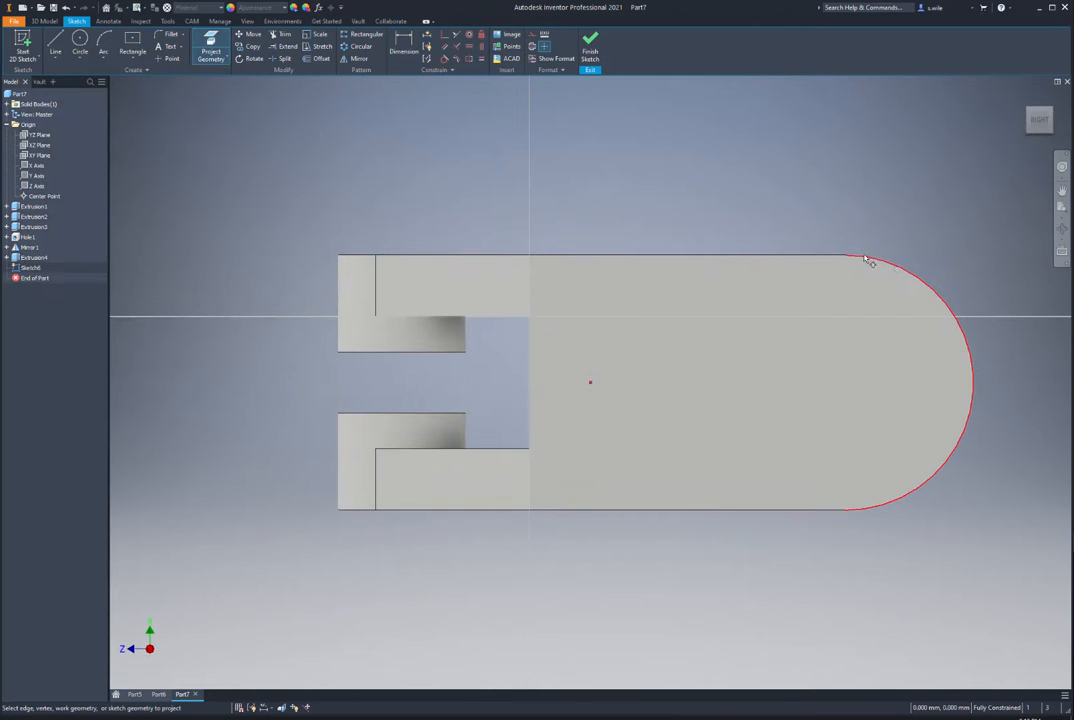
{"action": "left_click", "coordinate": [897, 270]}
{"action": "left_click", "coordinate": [80, 40]}
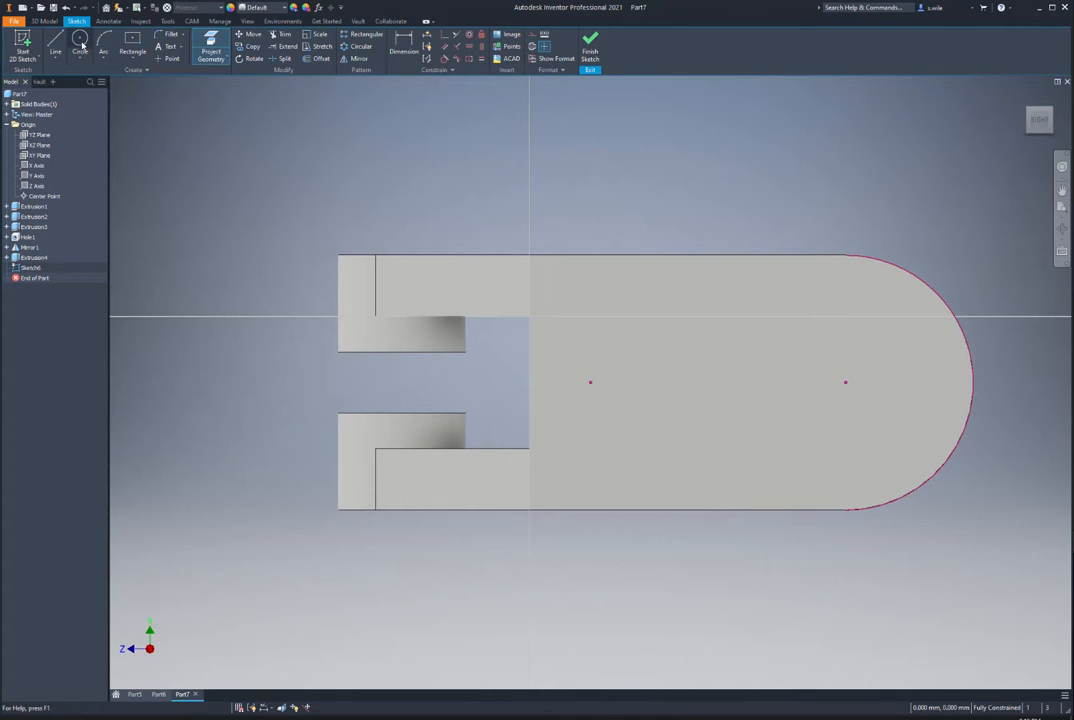
{"action": "left_click", "coordinate": [845, 382]}
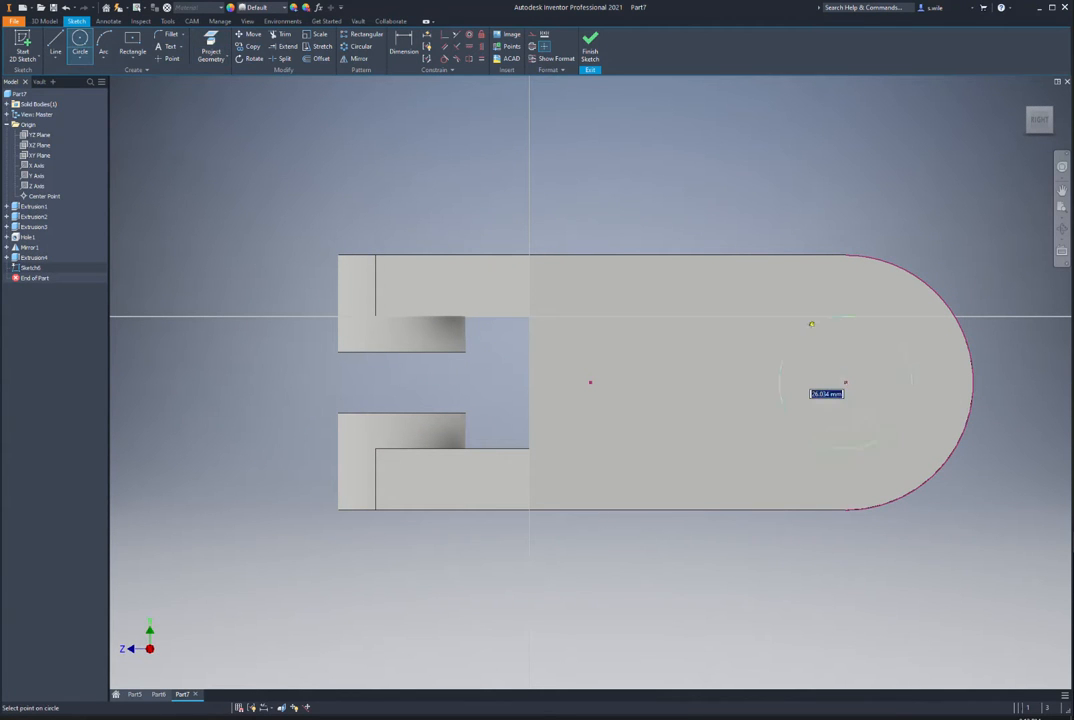
{"action": "type", "text": "30"}
{"action": "key", "text": "Return"}
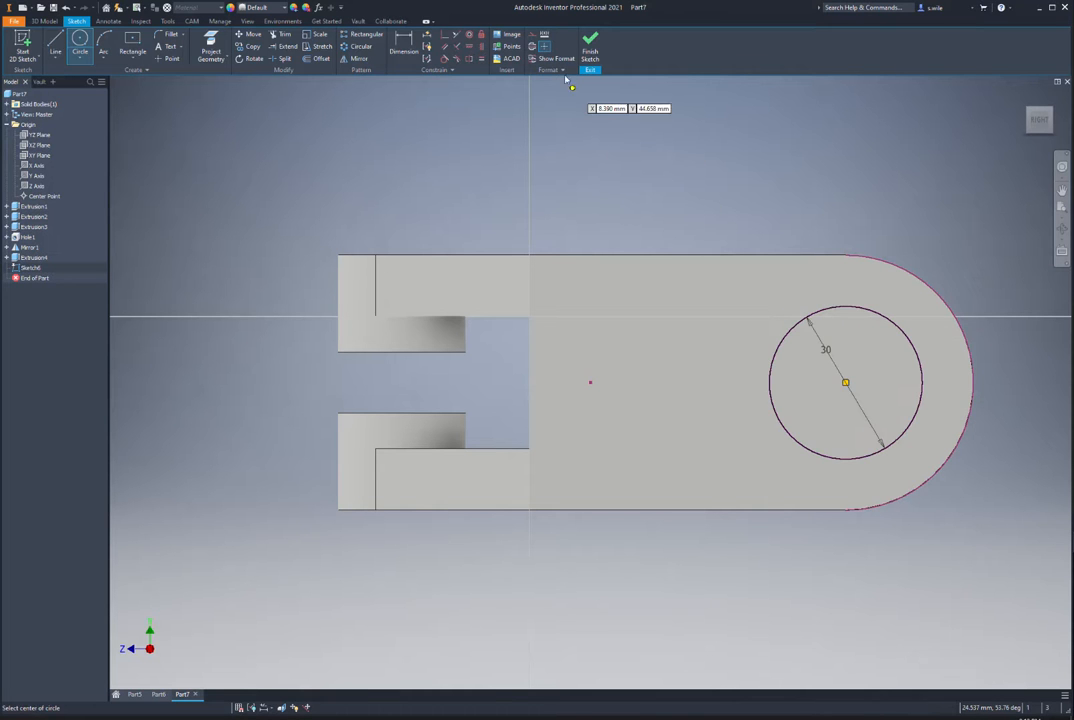
{"action": "left_click", "coordinate": [590, 48]}
Step: Extrude the circle 6 mm outward to form the boss
{"action": "key", "text": "e"}
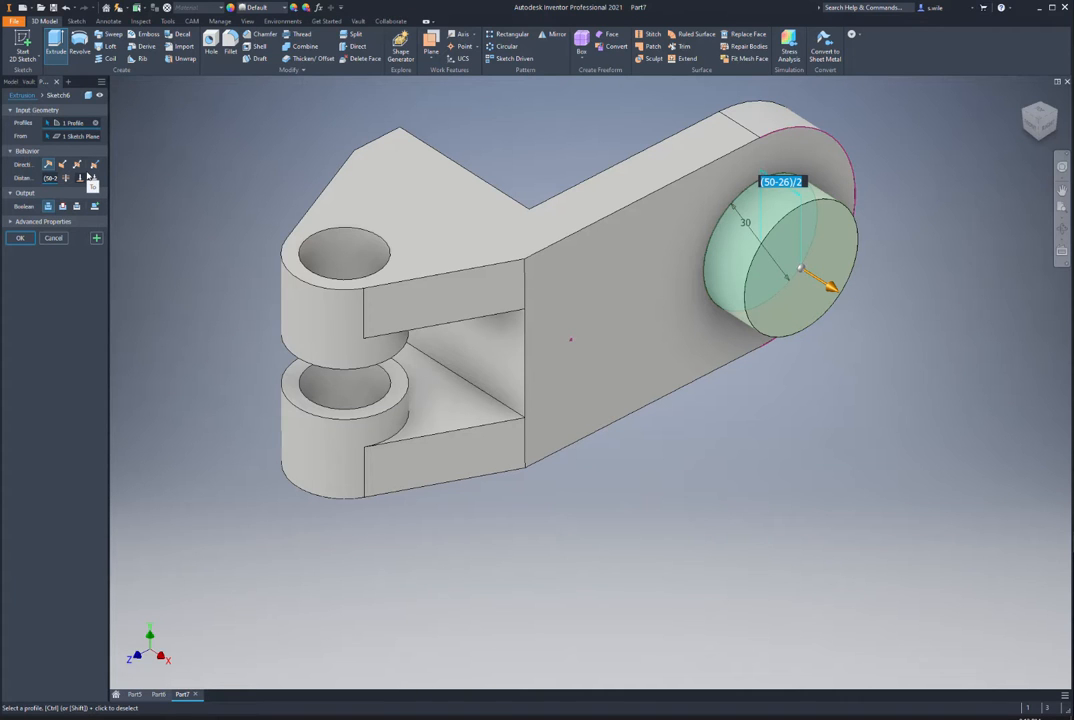
{"action": "key", "text": "shift"}
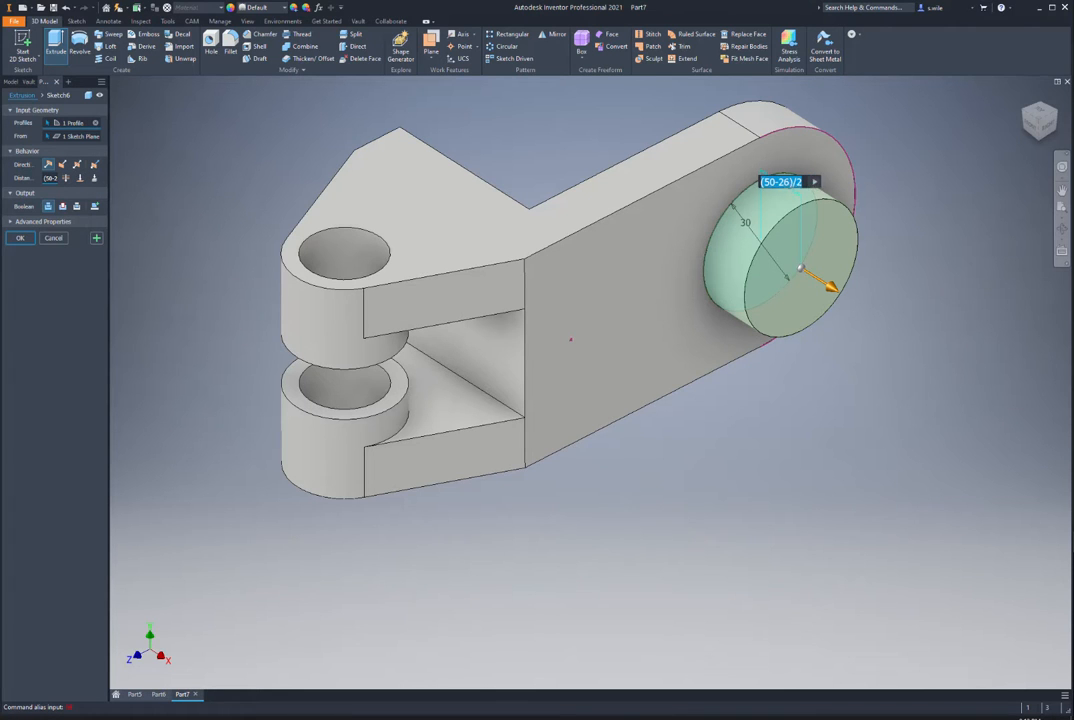
{"action": "key", "text": "BackSpace"}
{"action": "type", "text": "6"}
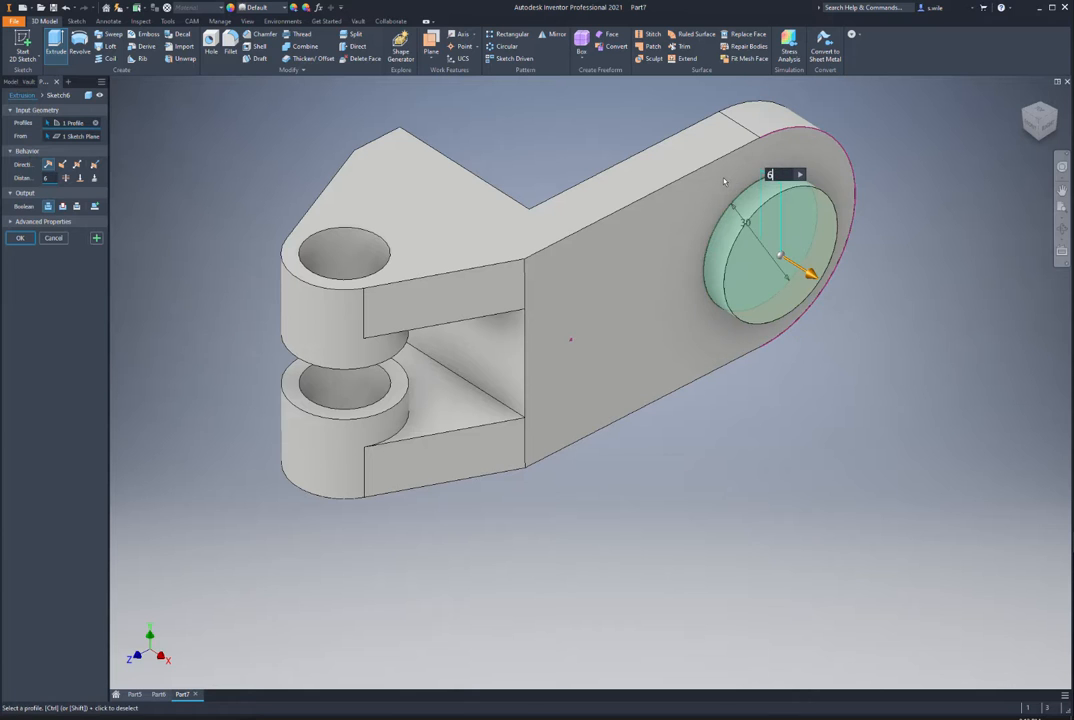
{"action": "key", "text": "Return"}
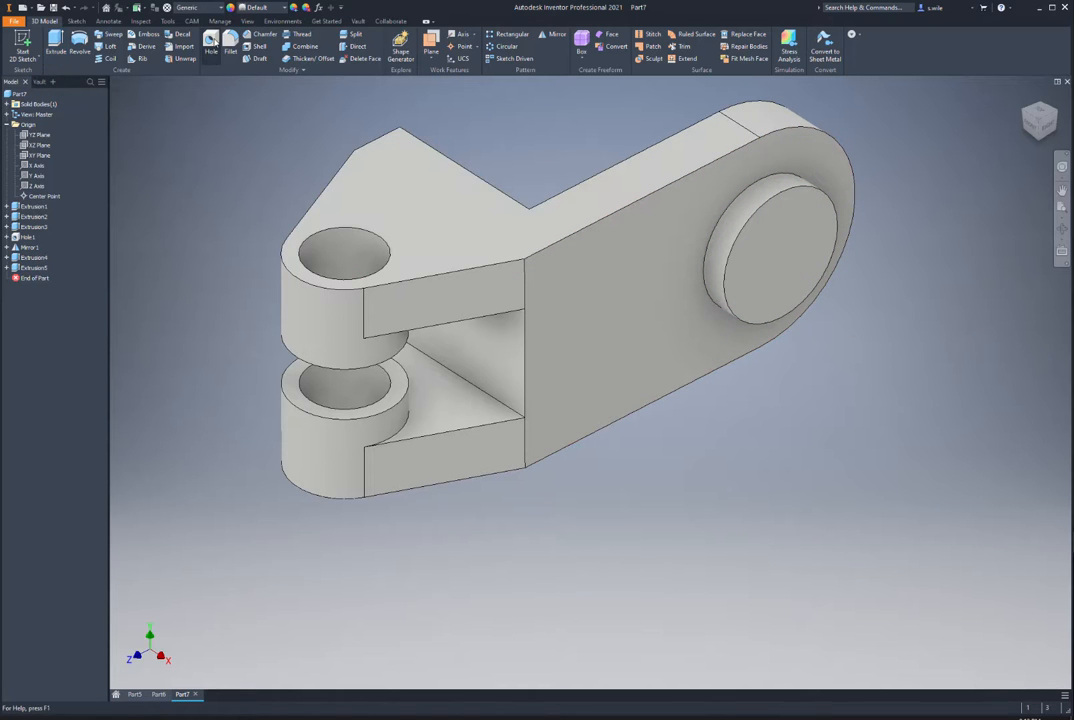
Step: Add a 14 mm hole on the boss face, concentric with its round edge
{"action": "key", "text": "h"}
{"action": "left_click", "coordinate": [756, 242]}
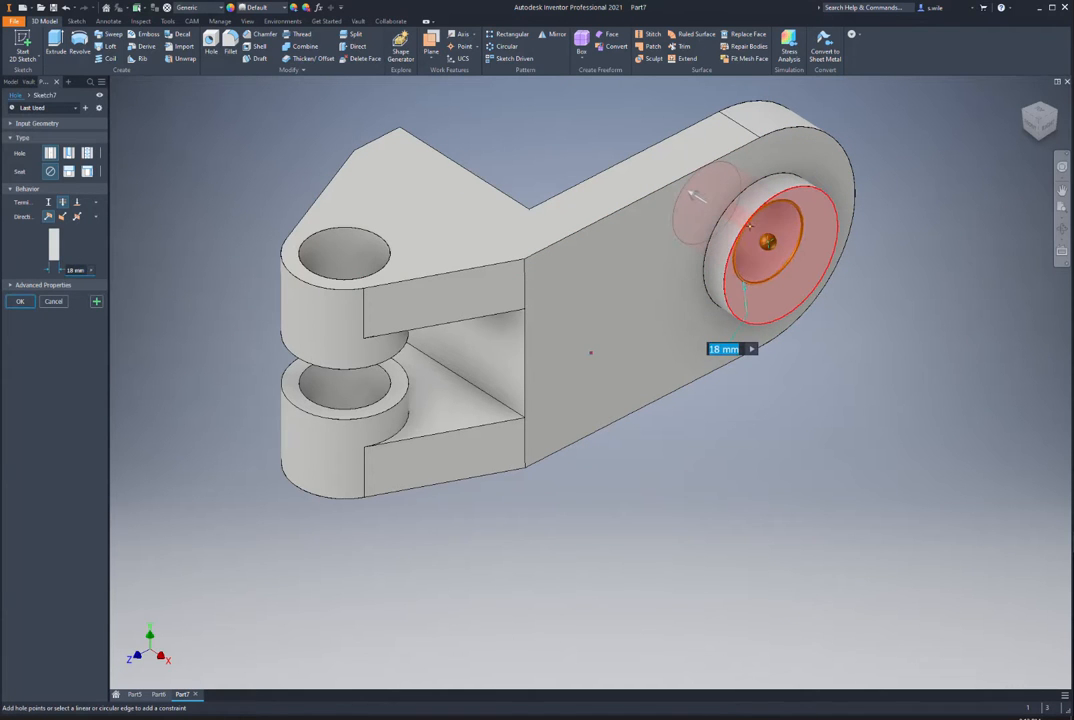
{"action": "left_click", "coordinate": [760, 208]}
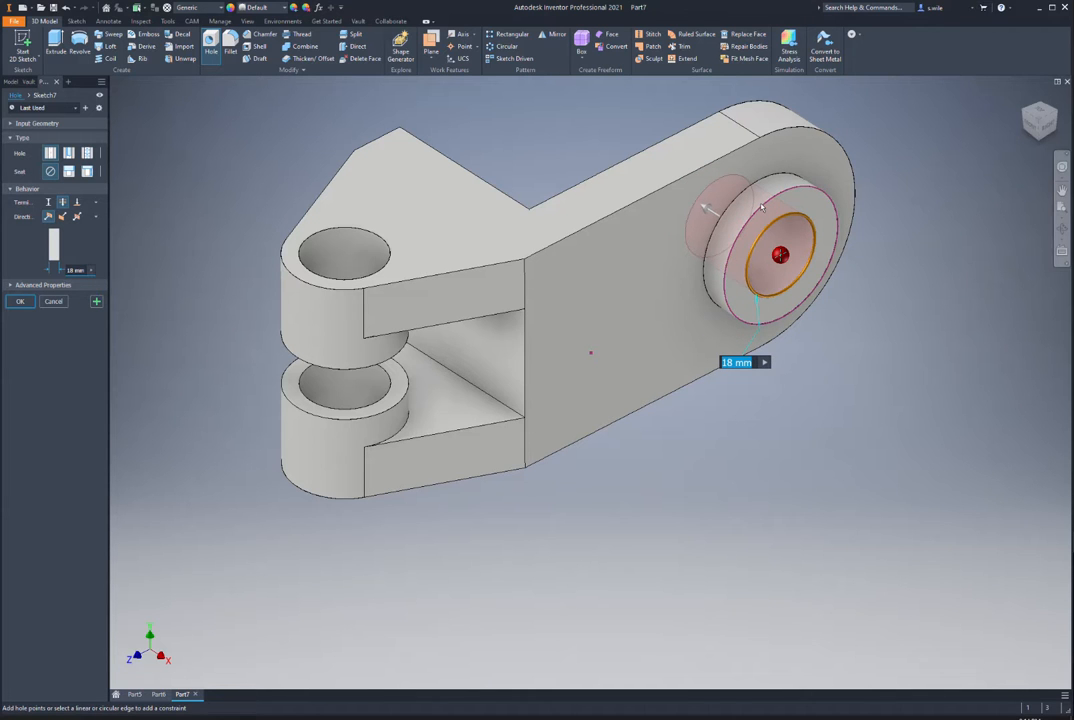
{"action": "type", "text": "14"}
{"action": "key", "text": "Return"}
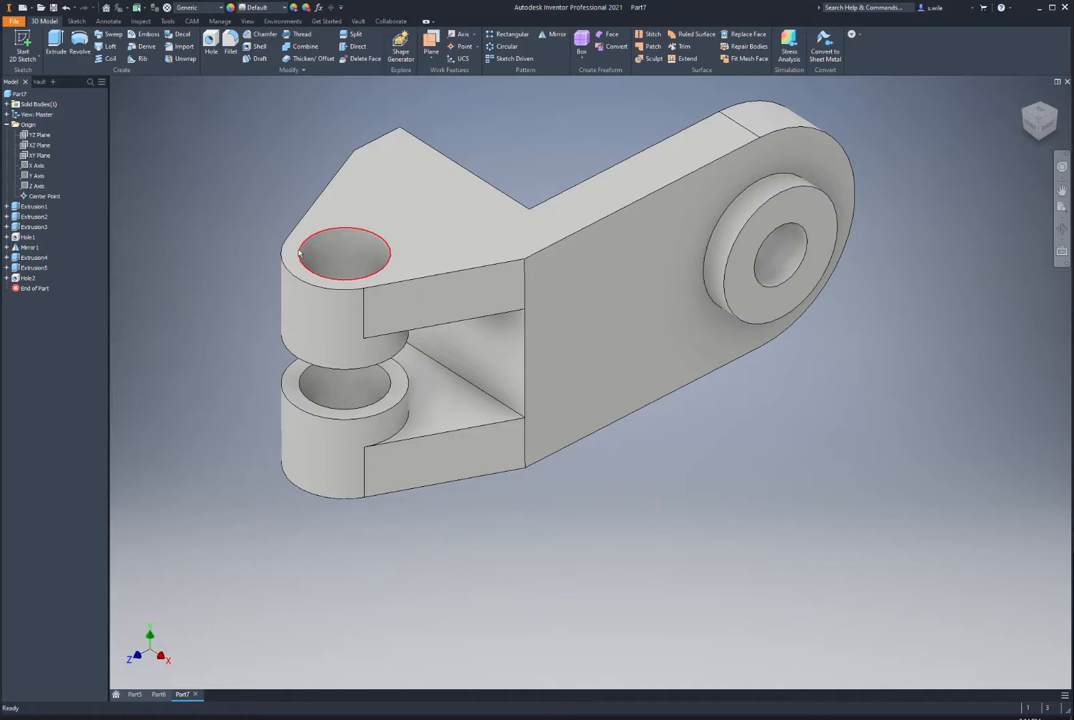
{"action": "left_click", "coordinate": [575, 288]}
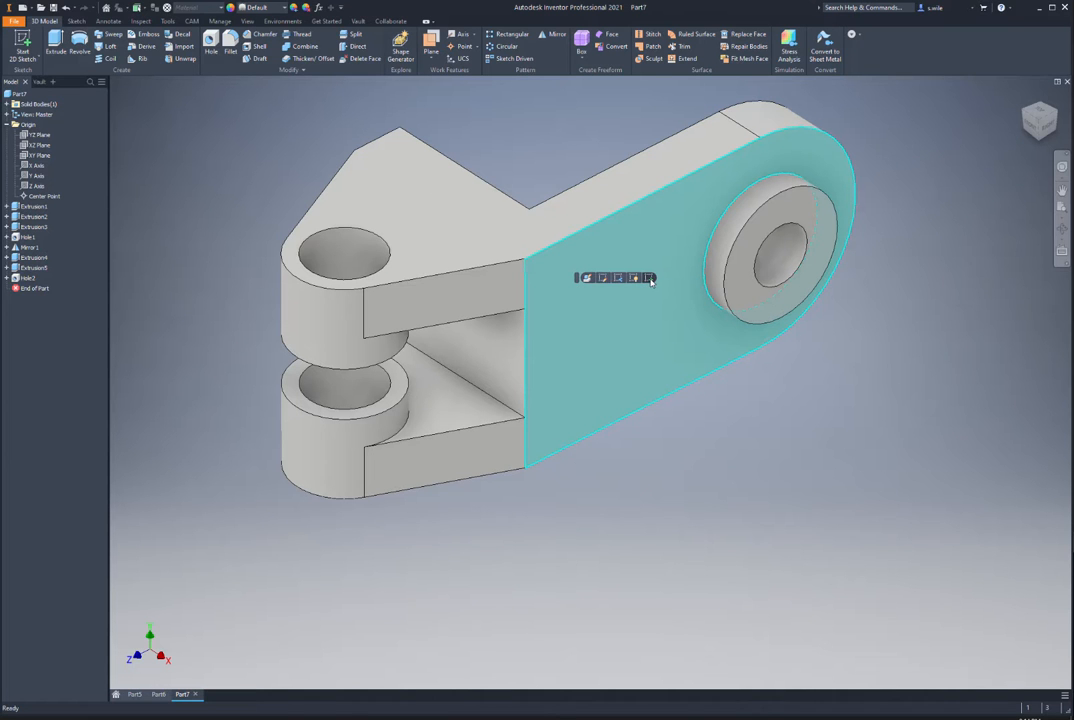
Step: Start a sketch on the arm's opposite face and draw a two-corner rectangle at its top edge
{"action": "middle_click_drag", "start_coordinate": [430, 290], "coordinate": [588, 228], "text": "shift"}
{"action": "left_click", "coordinate": [588, 228]}
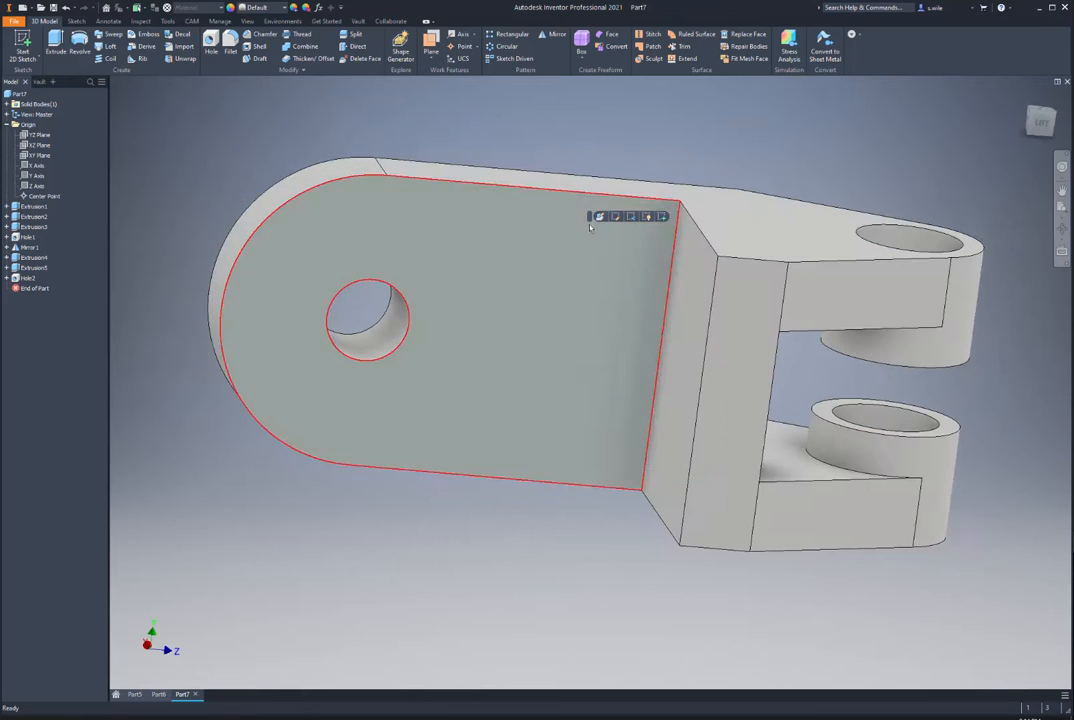
{"action": "left_click", "coordinate": [600, 217]}
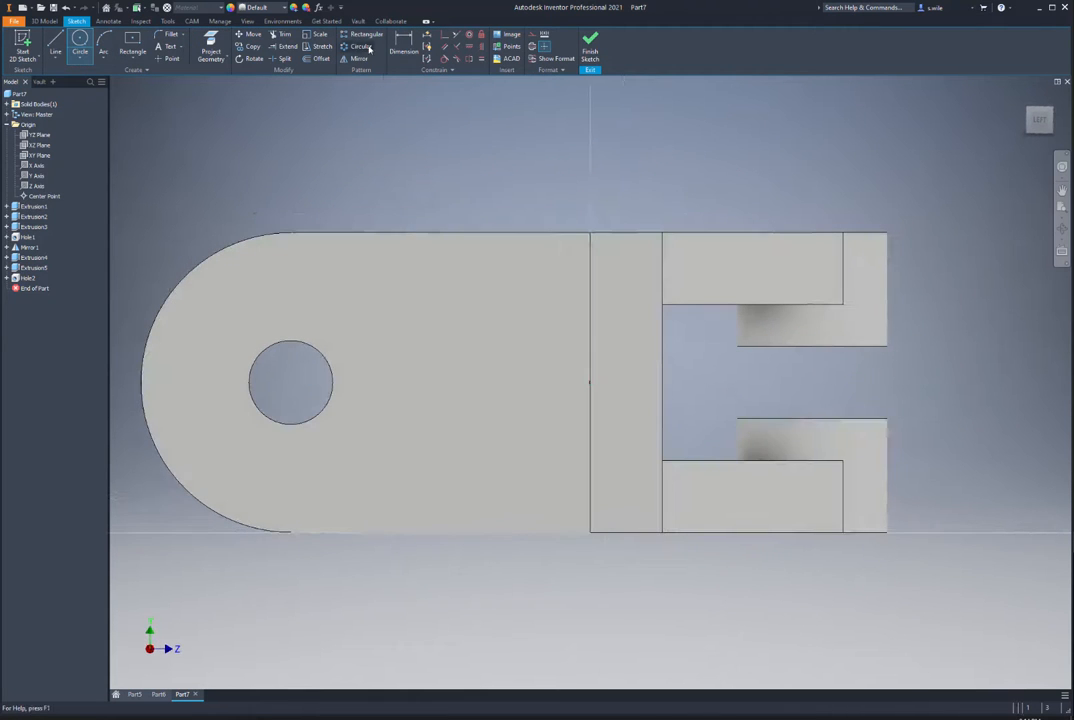
{"action": "left_click", "coordinate": [211, 48]}
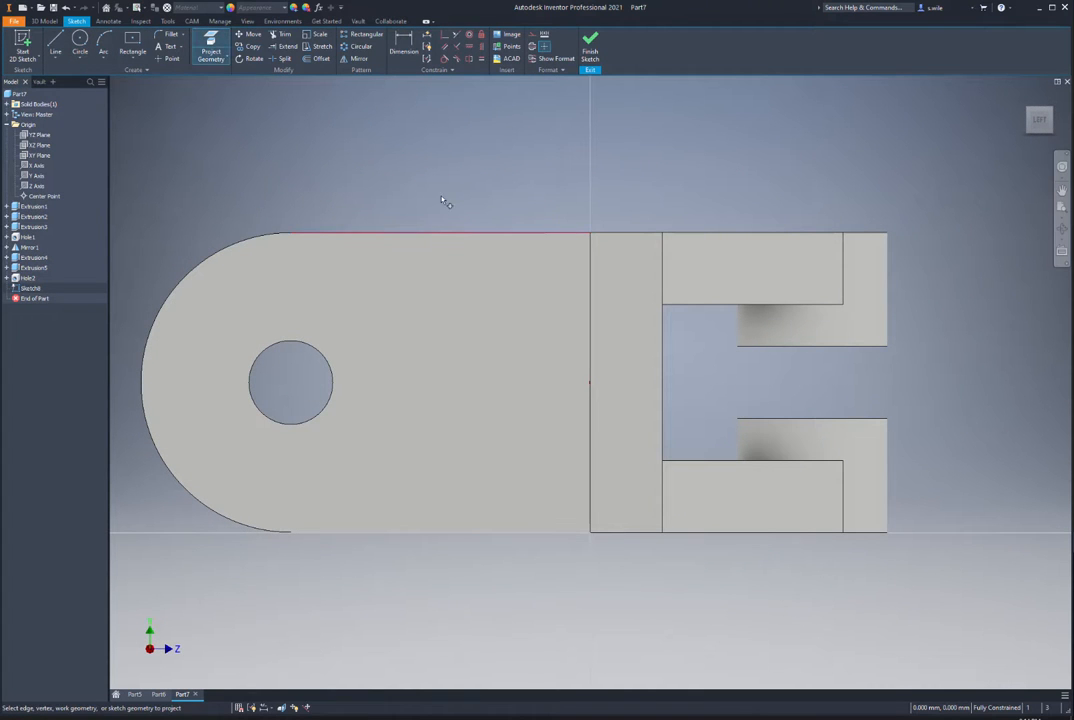
{"action": "left_click", "coordinate": [133, 52]}
{"action": "left_click", "coordinate": [140, 78]}
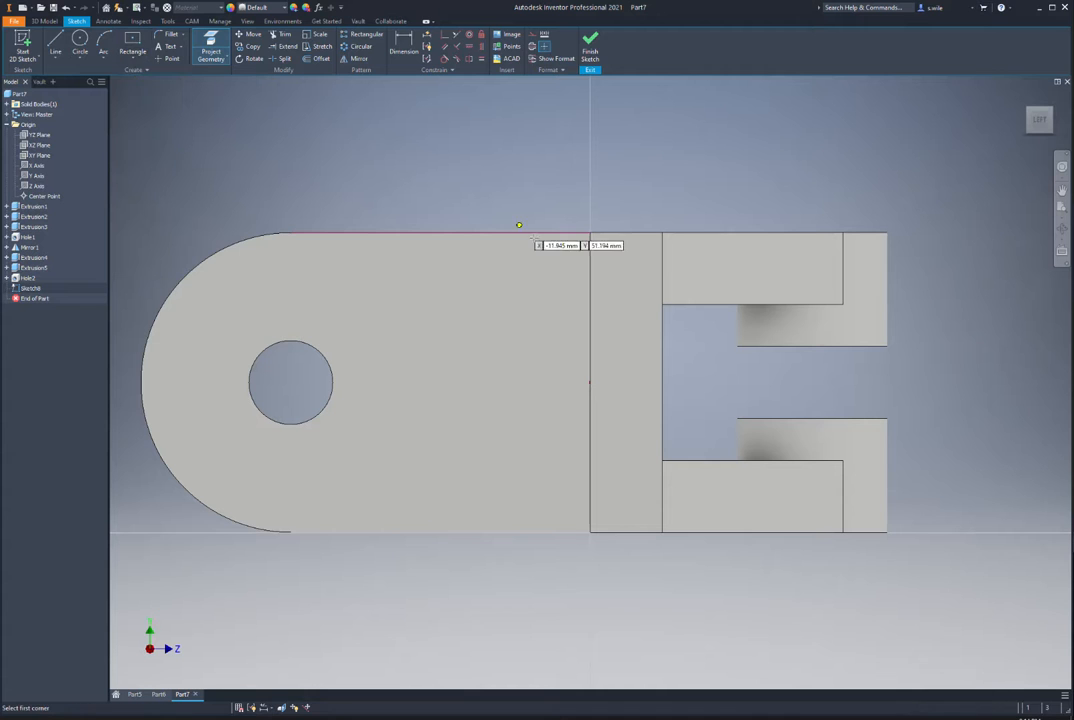
{"action": "left_click", "coordinate": [590, 233]}
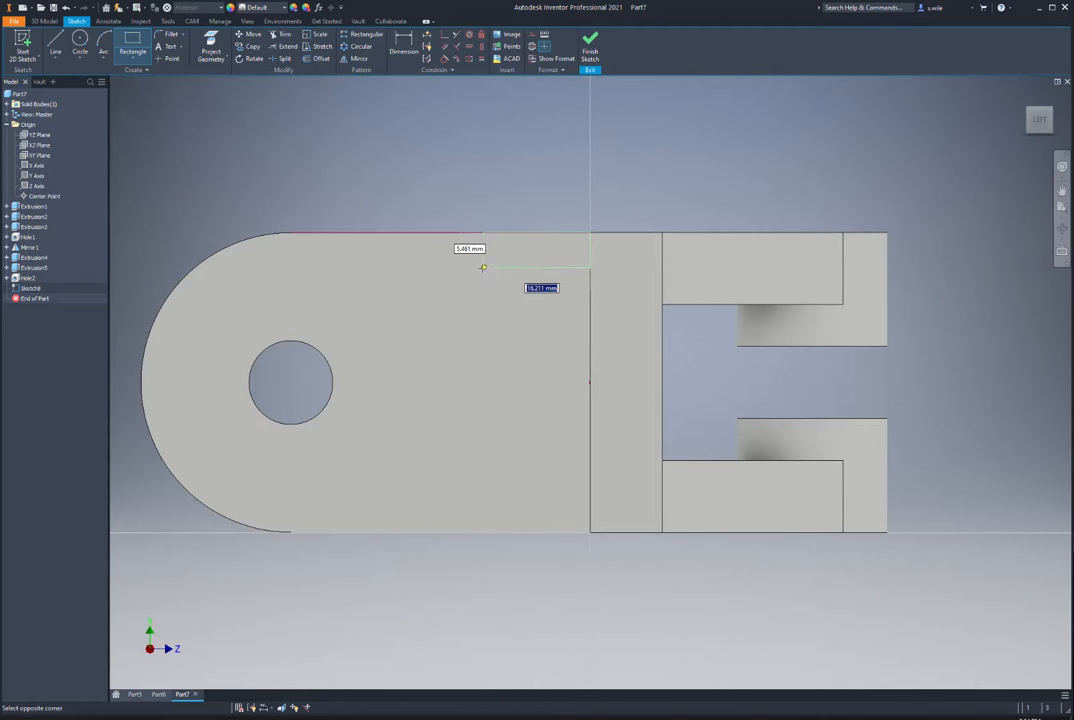
{"action": "left_click", "coordinate": [478, 270]}
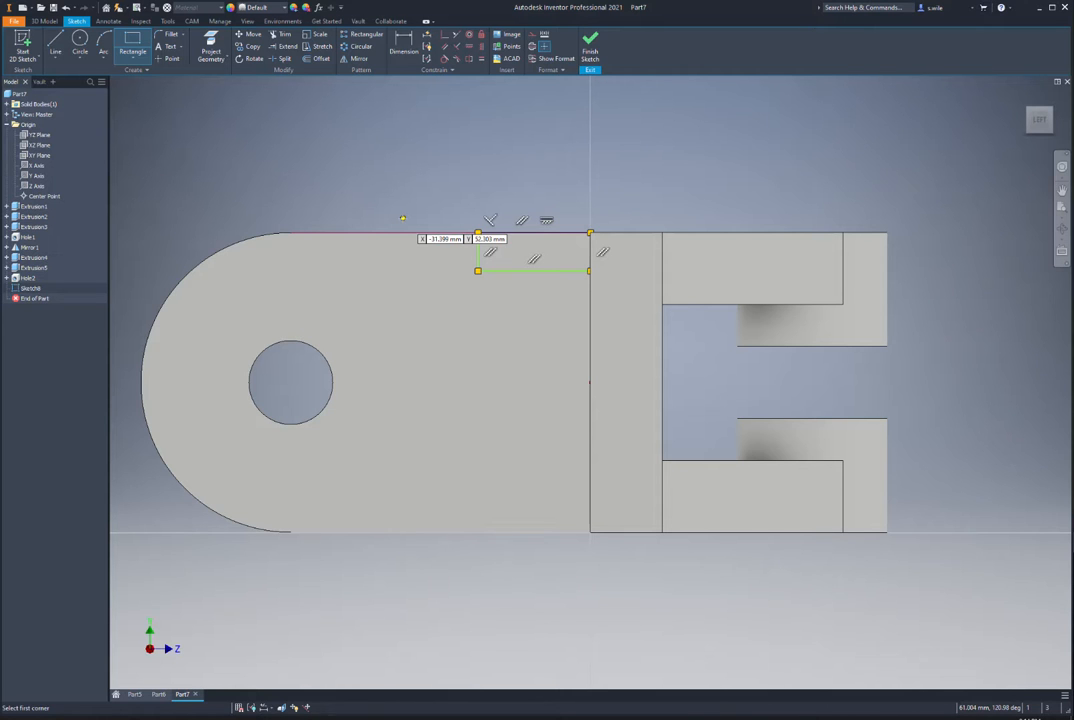
Step: Dimension the rectangle 6 mm deep and 25 mm long
{"action": "key", "text": "d"}
{"action": "left_click", "coordinate": [478, 252]}
{"action": "left_click", "coordinate": [457, 253]}
{"action": "type", "text": "6"}
{"action": "key", "text": "Return"}
{"action": "left_click", "coordinate": [520, 268]}
{"action": "left_click", "coordinate": [519, 296]}
{"action": "type", "text": "6"}
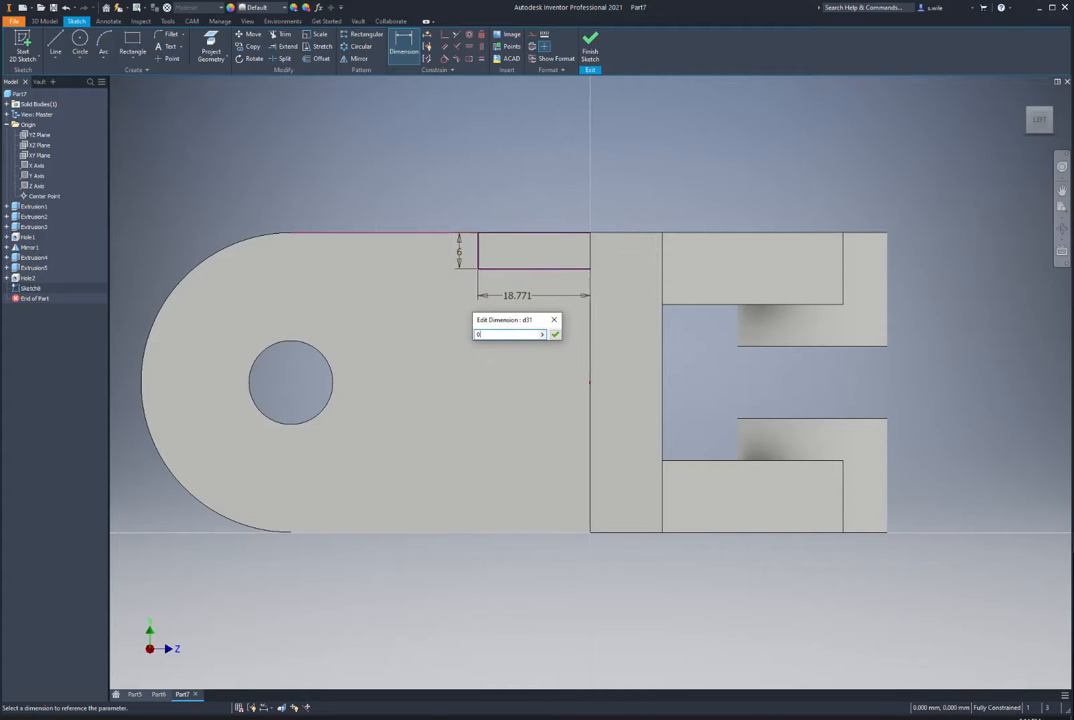
{"action": "key", "text": "Return"}
Step: Extrude the rectangle as a Through All cut to make the notch
{"action": "left_click", "coordinate": [590, 45]}
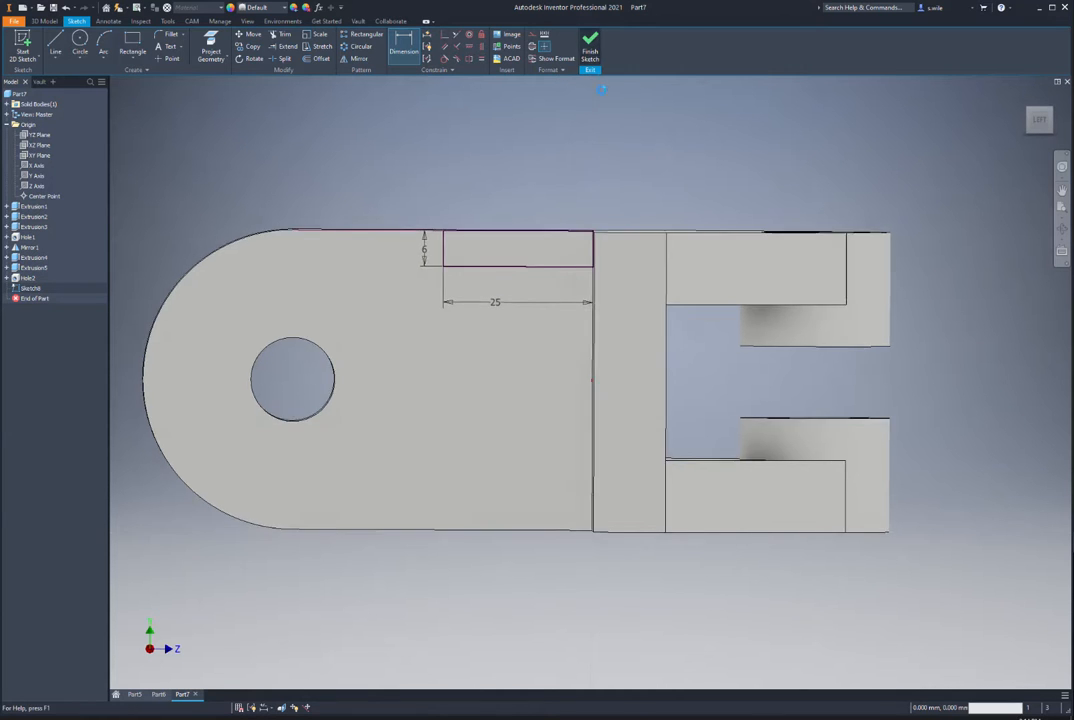
{"action": "key", "text": "e"}
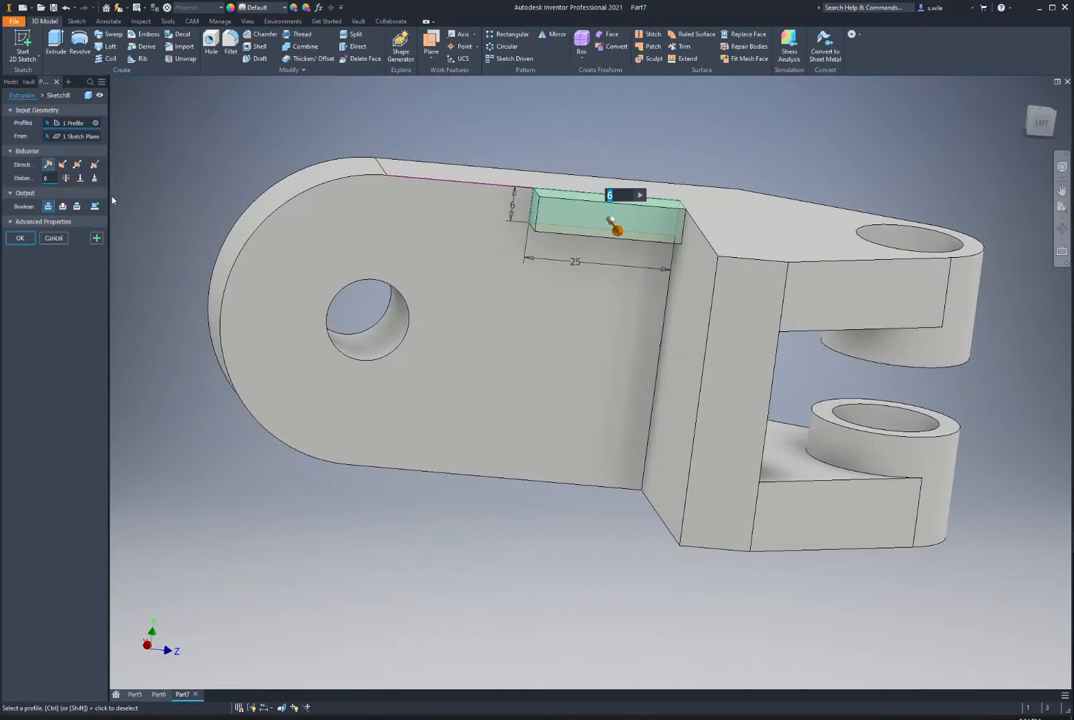
{"action": "left_click", "coordinate": [66, 178]}
{"action": "left_click", "coordinate": [62, 206]}
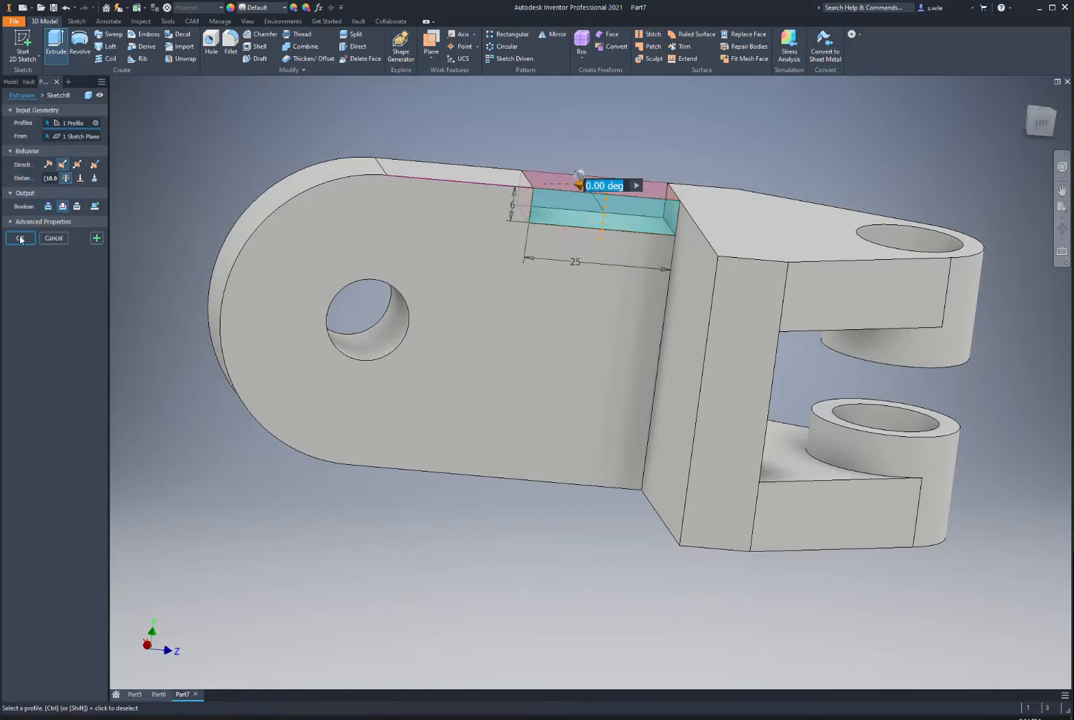
{"action": "left_click", "coordinate": [20, 239]}
{"action": "key", "text": "F6"}
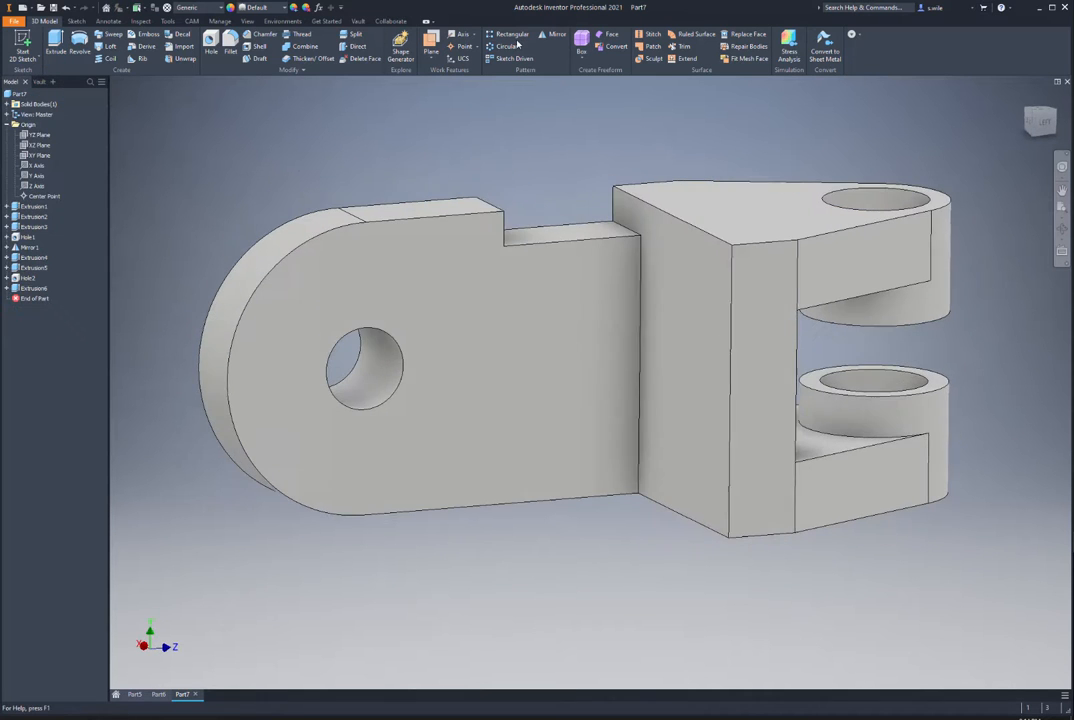
Step: Mirror the top notch about the XZ Plane onto the arm's lower edge
{"action": "left_click", "coordinate": [556, 36]}
{"action": "left_click", "coordinate": [562, 239]}
{"action": "left_click", "coordinate": [125, 122]}
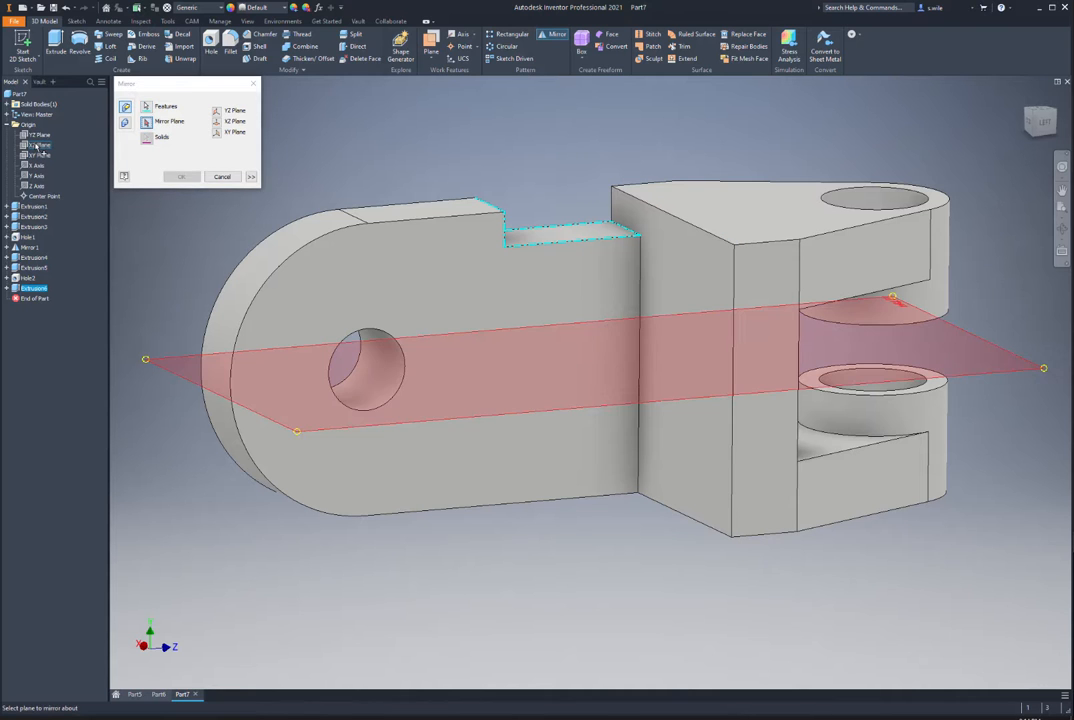
{"action": "left_click", "coordinate": [38, 146]}
{"action": "left_click", "coordinate": [181, 176]}
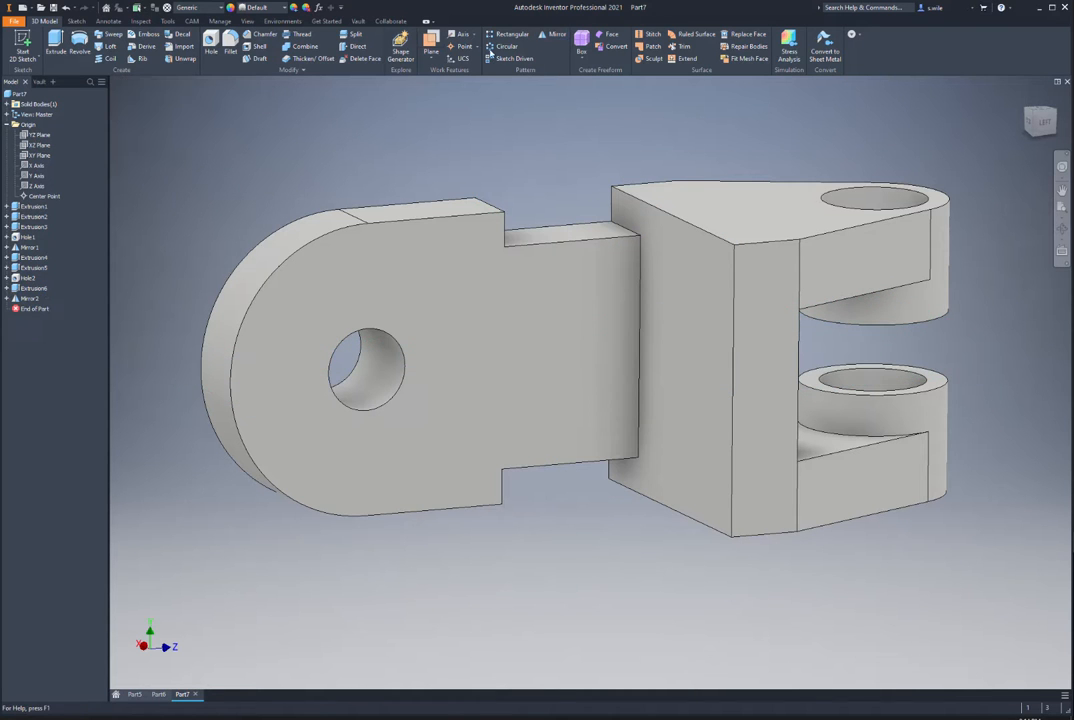
Step: Mirror the arm plate, hole and both notches about the YZ Plane to form the second arm
{"action": "left_click", "coordinate": [552, 35]}
{"action": "left_click", "coordinate": [318, 295]}
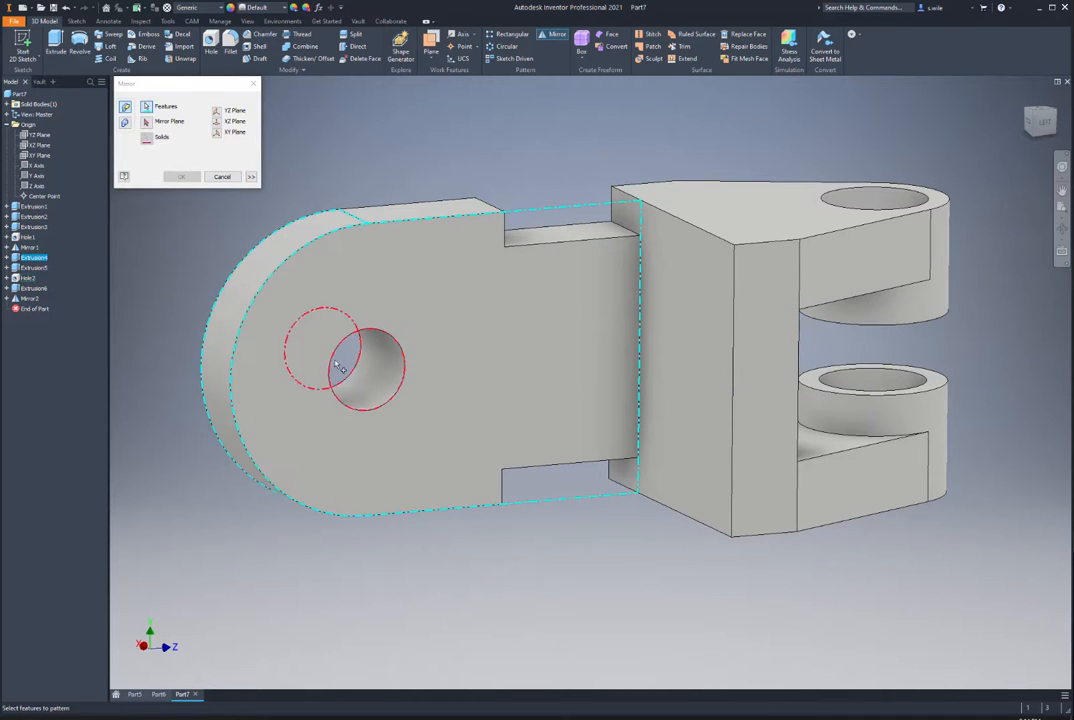
{"action": "left_click", "coordinate": [345, 366]}
{"action": "left_click", "coordinate": [476, 206]}
{"action": "left_click", "coordinate": [585, 478]}
{"action": "middle_click_drag", "start_coordinate": [340, 440], "coordinate": [472, 361], "text": "shift"}
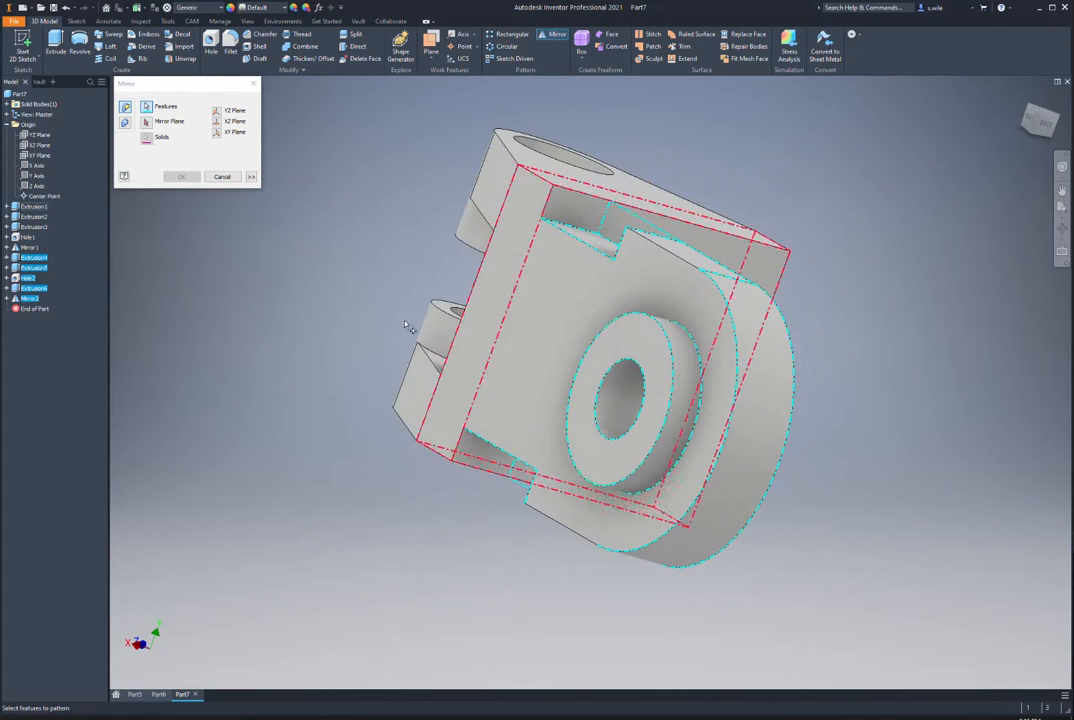
{"action": "left_click", "coordinate": [125, 122]}
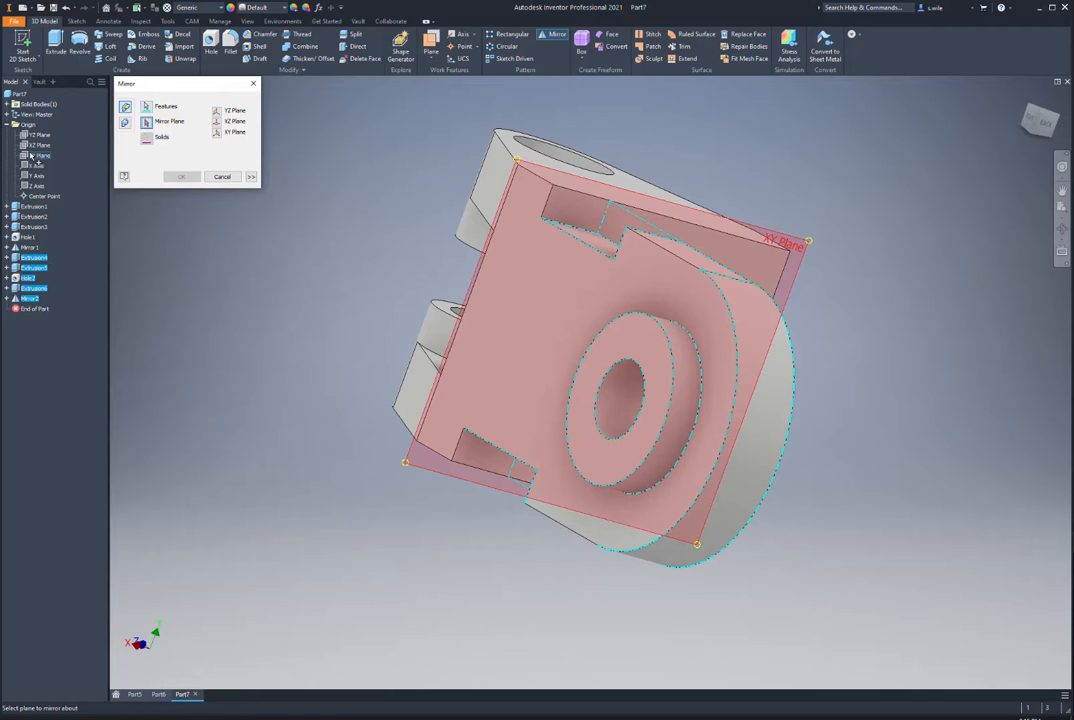
{"action": "left_click", "coordinate": [38, 134]}
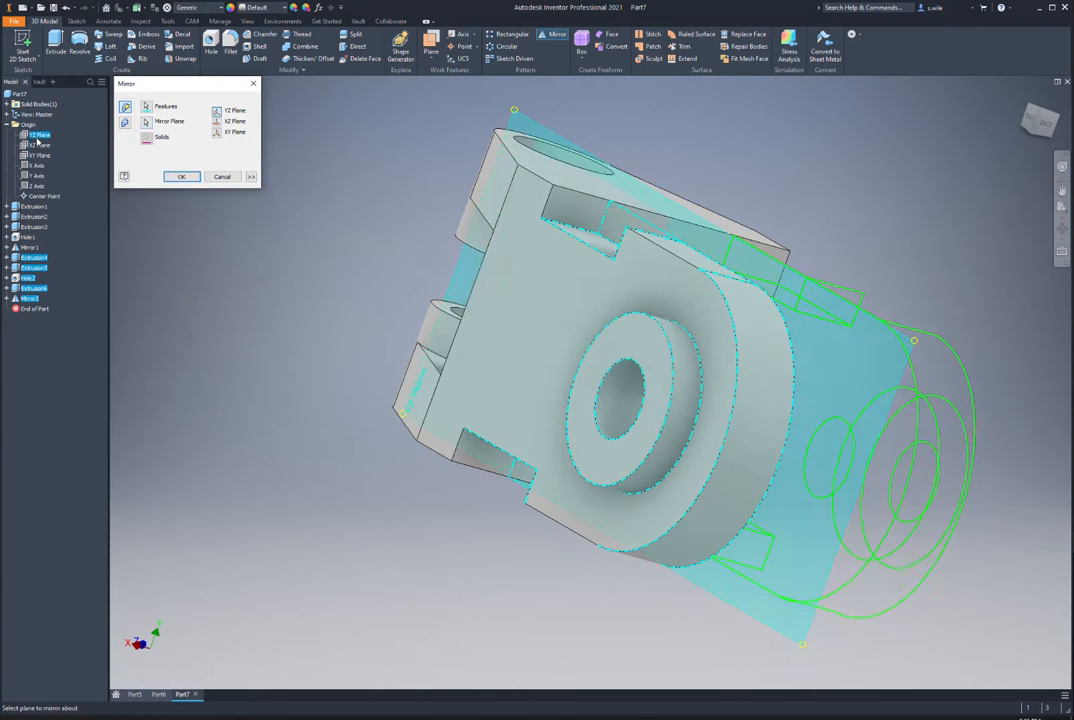
{"action": "left_click", "coordinate": [181, 177]}
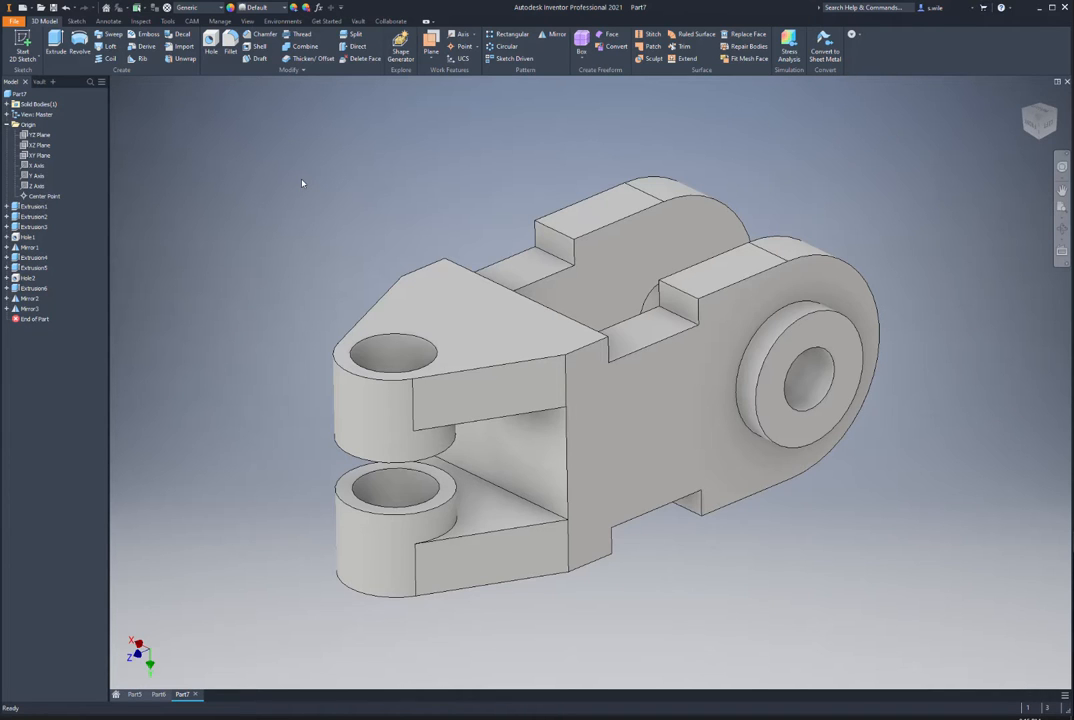
Step: Create Part8 from the Standard (mm).ipt template, then switch to the reference drawings in Chrome
{"action": "left_click", "coordinate": [30, 7]}
{"action": "left_click", "coordinate": [21, 7]}
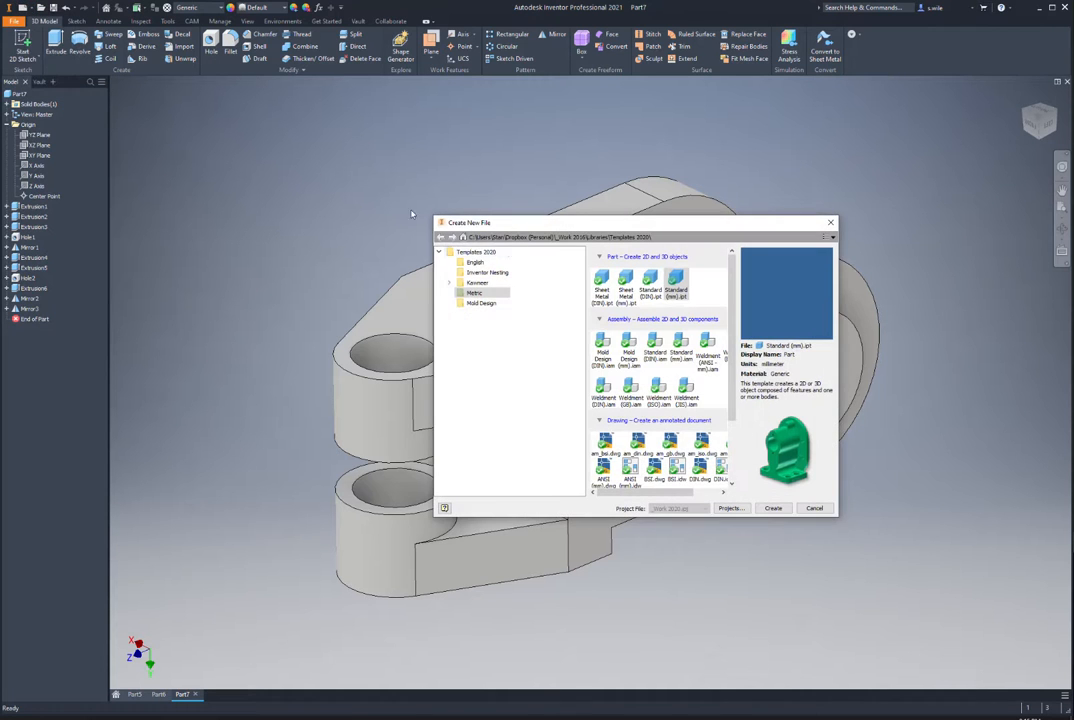
{"action": "double_click", "coordinate": [677, 283]}
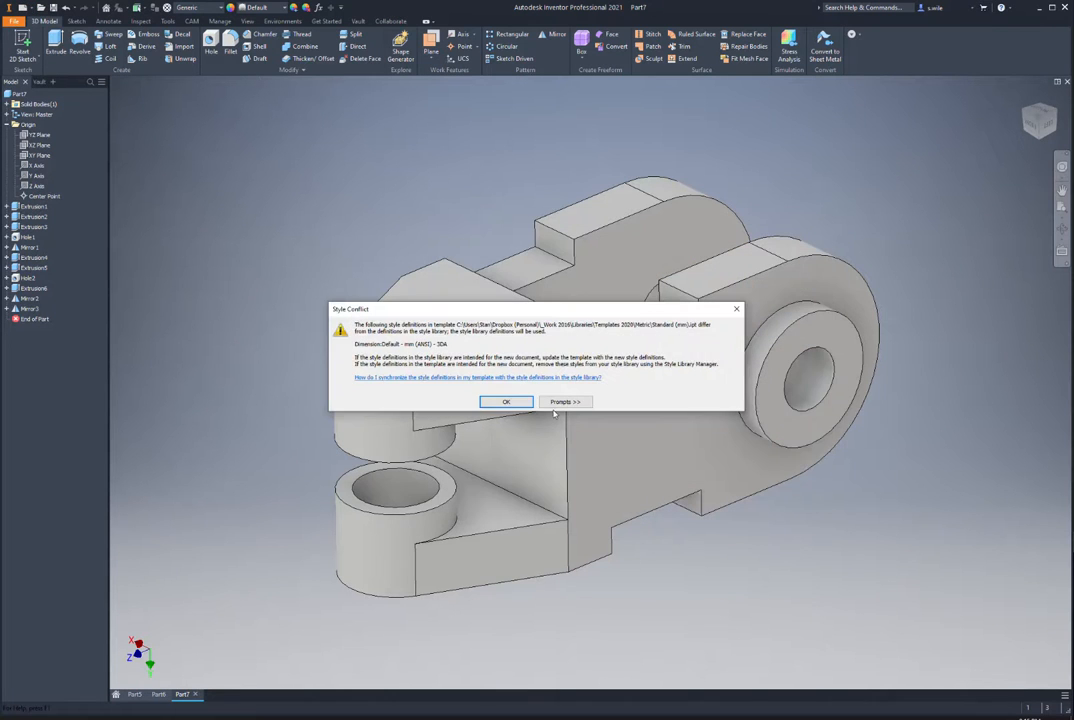
{"action": "key", "text": "Return"}
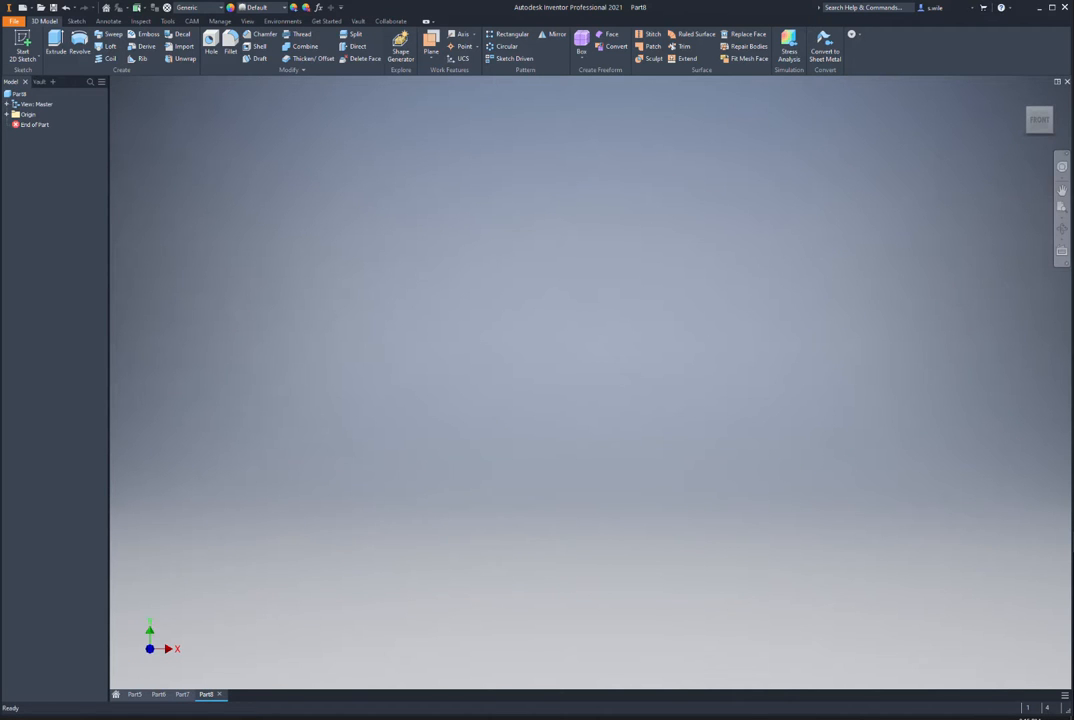
{"action": "key", "text": "alt+Tab"}
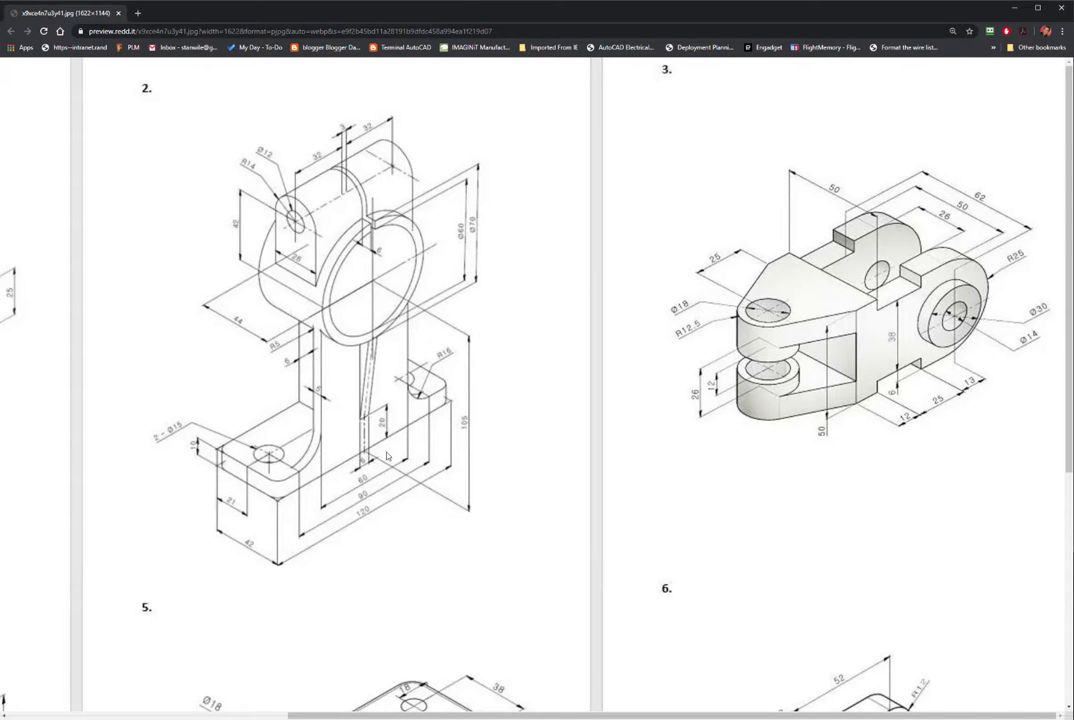
Step: Shift the reference sheet left and down to show drawing 4's slotted bracket and drawing 5
{"action": "left_click", "coordinate": [210, 714]}
{"action": "scroll", "coordinate": [238, 566], "scroll_direction": "down", "scroll_amount": 4}
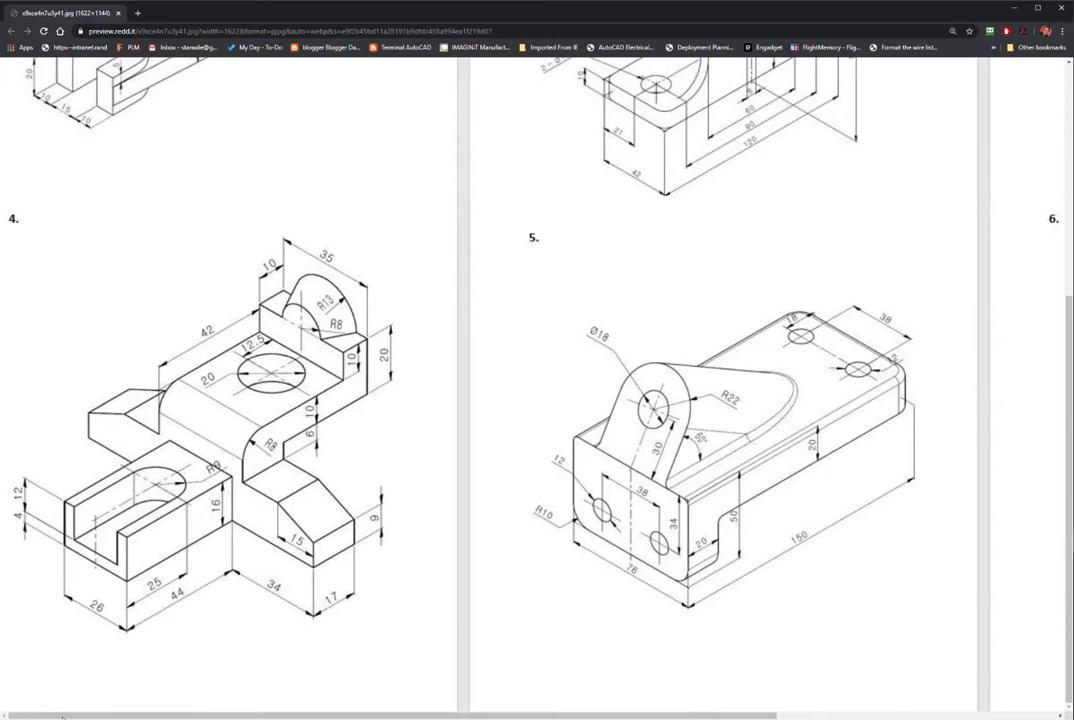
{"action": "scroll", "coordinate": [71, 482], "scroll_direction": "up", "scroll_amount": 1}
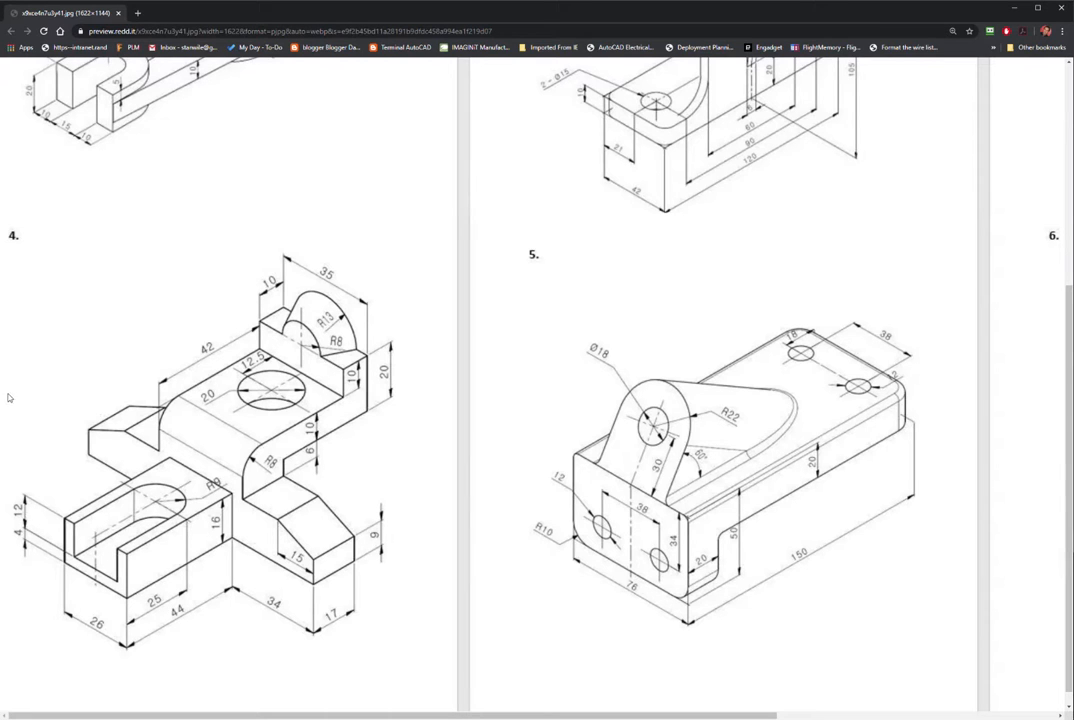
Step: Return to the empty Part8 in Inventor and begin a new sketch on an origin plane
{"action": "key", "text": "alt+Tab"}
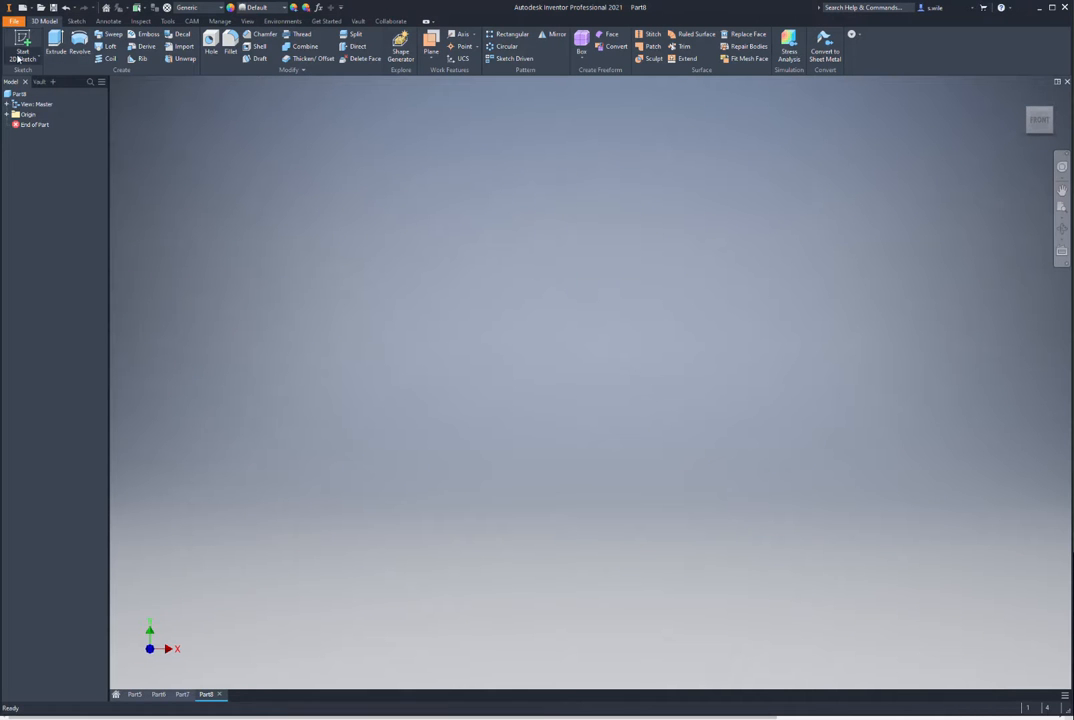
{"action": "left_click", "coordinate": [17, 58]}
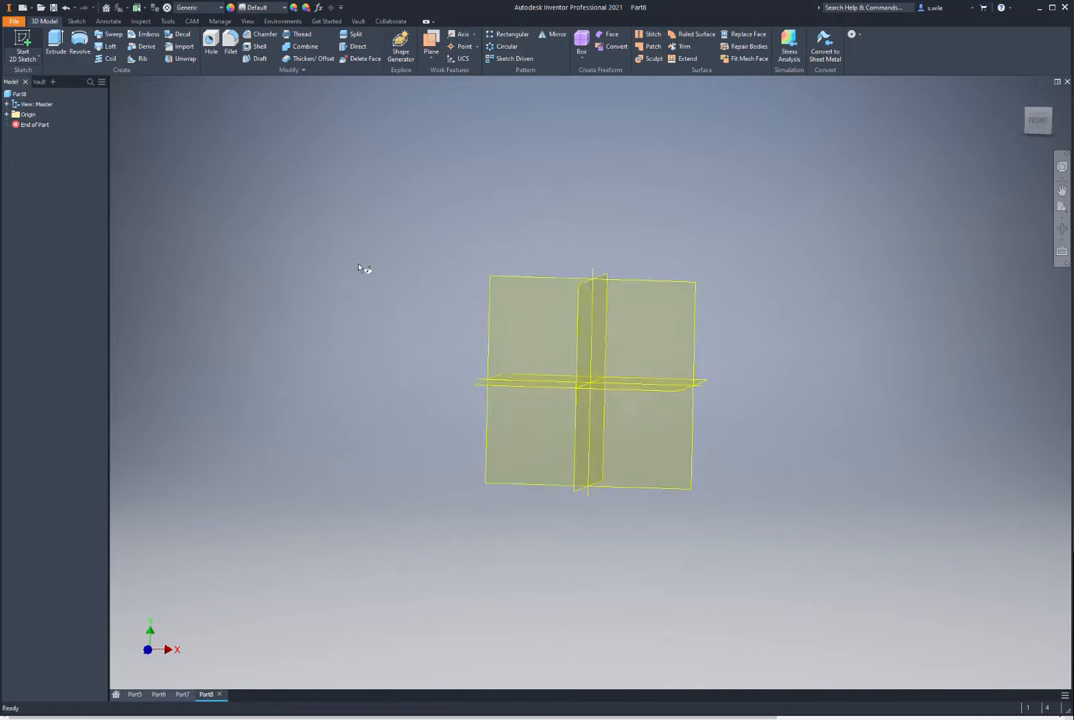
Step: Sketch a two-point rectangle on the XZ plane with its right-edge midpoint on the origin
{"action": "left_click", "coordinate": [400, 379]}
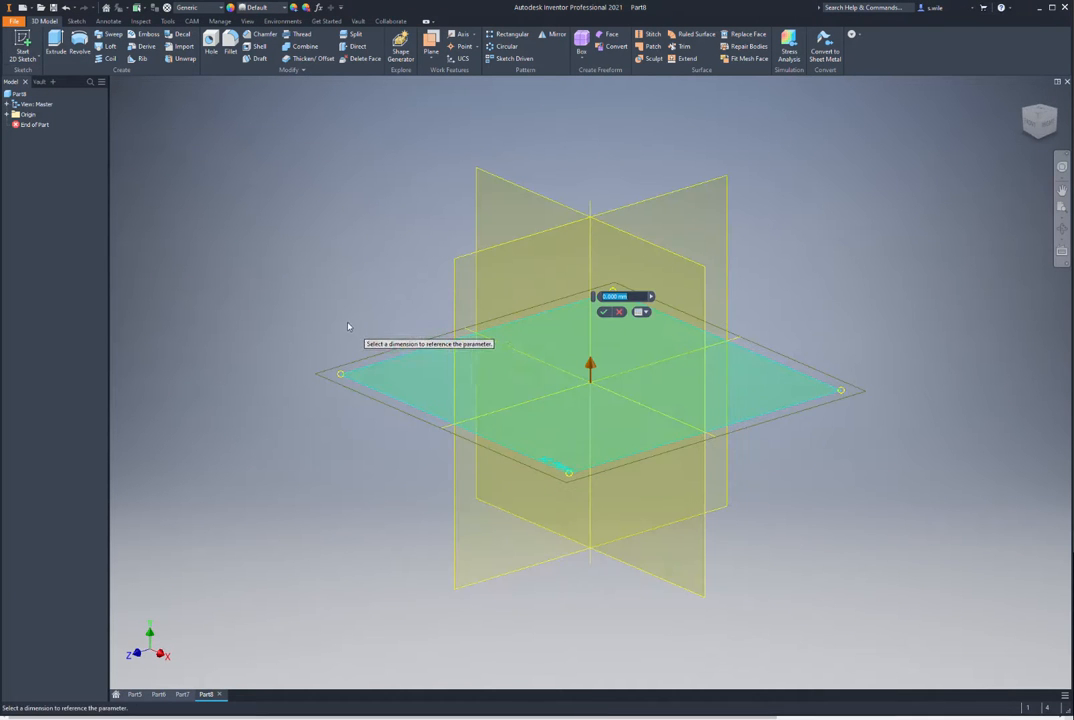
{"action": "key", "text": "Escape"}
{"action": "key", "text": "Escape"}
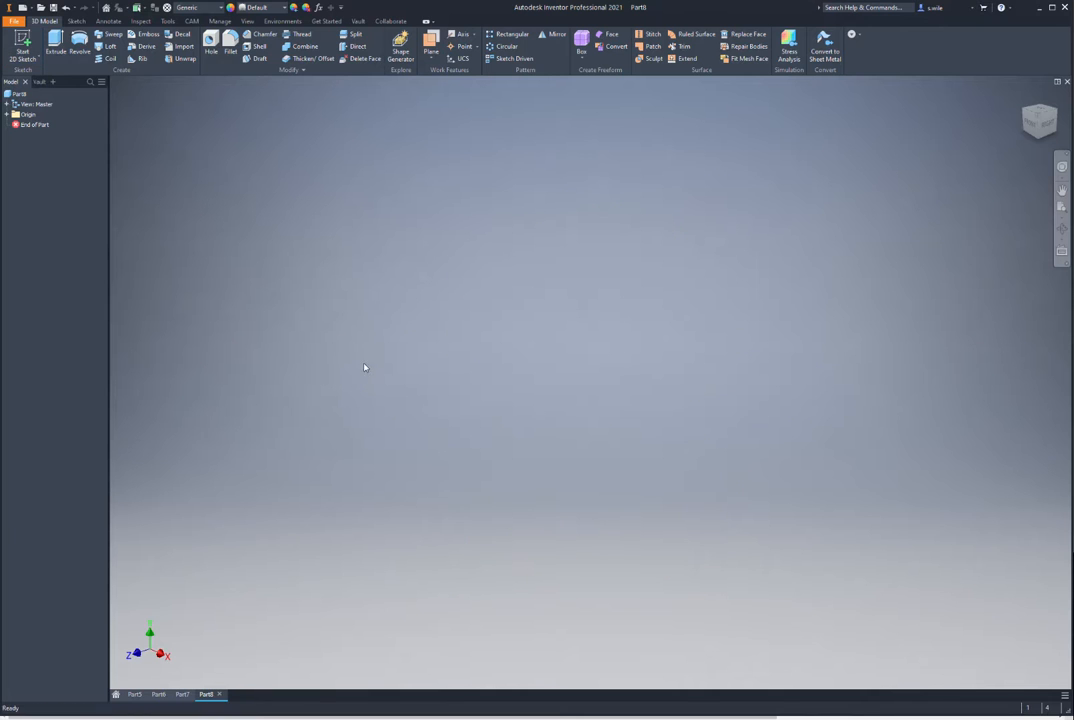
{"action": "key", "text": "s"}
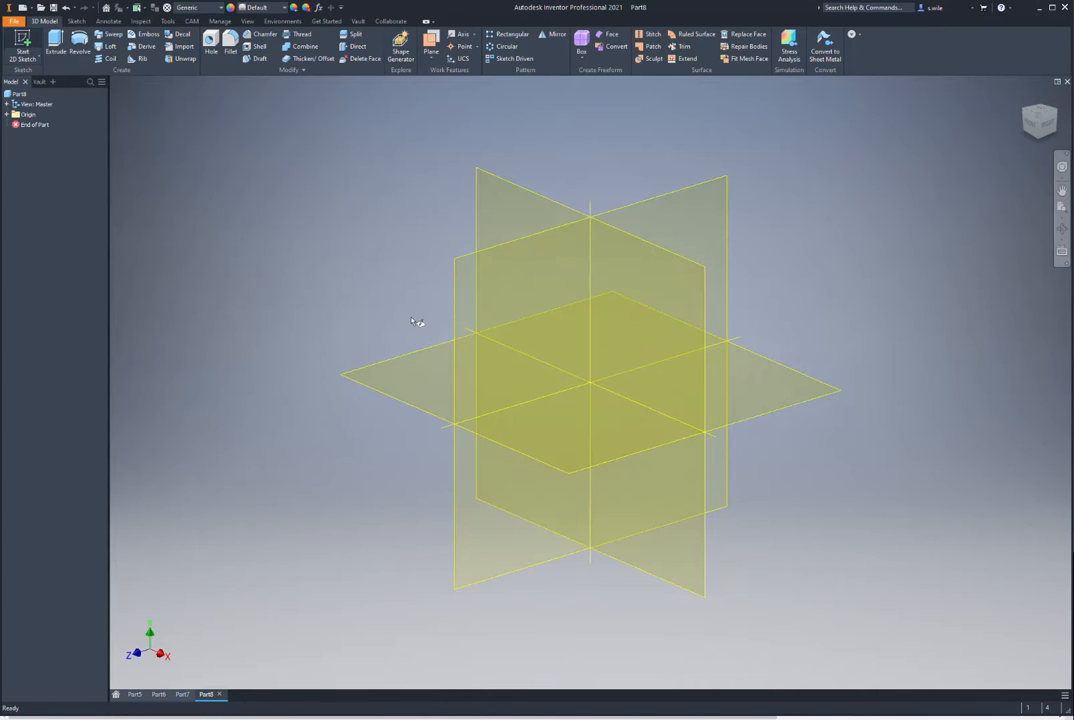
{"action": "left_click", "coordinate": [412, 360]}
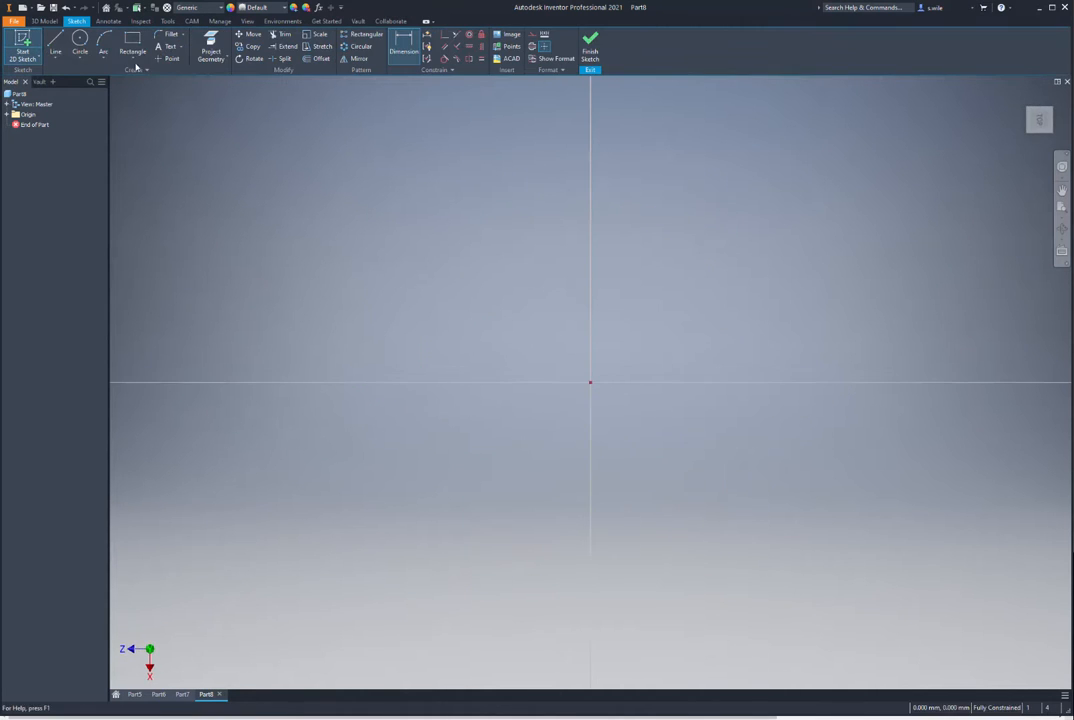
{"action": "left_click", "coordinate": [134, 59]}
{"action": "left_click", "coordinate": [142, 72]}
{"action": "left_click", "coordinate": [441, 291]}
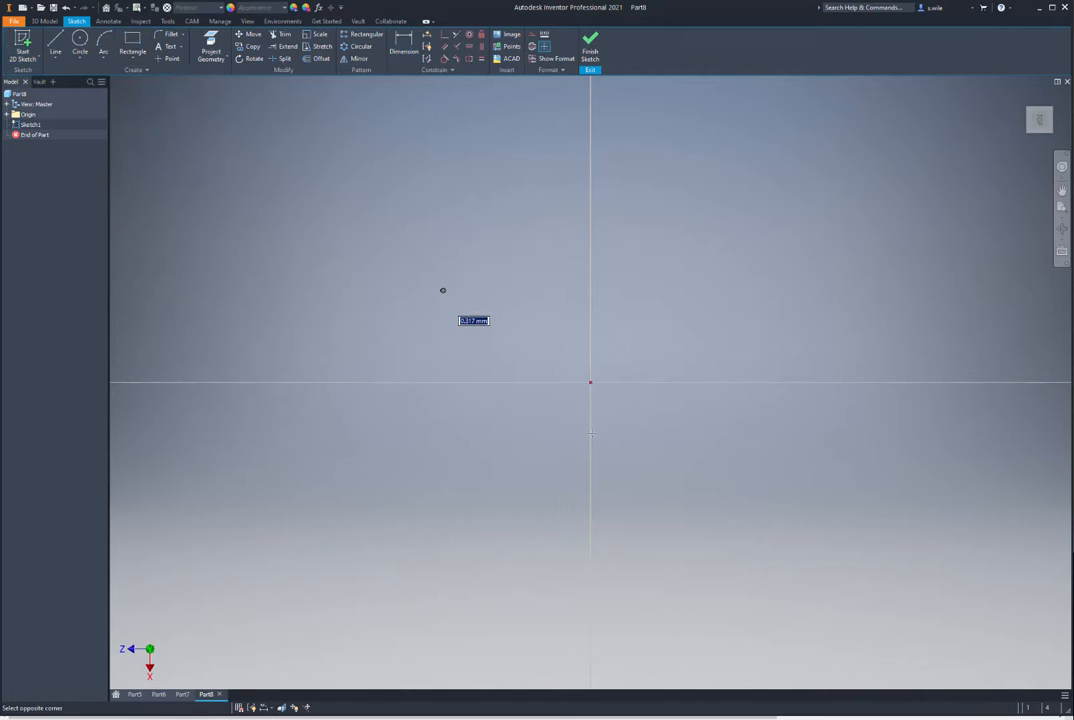
{"action": "left_click", "coordinate": [590, 433]}
{"action": "left_click", "coordinate": [445, 34]}
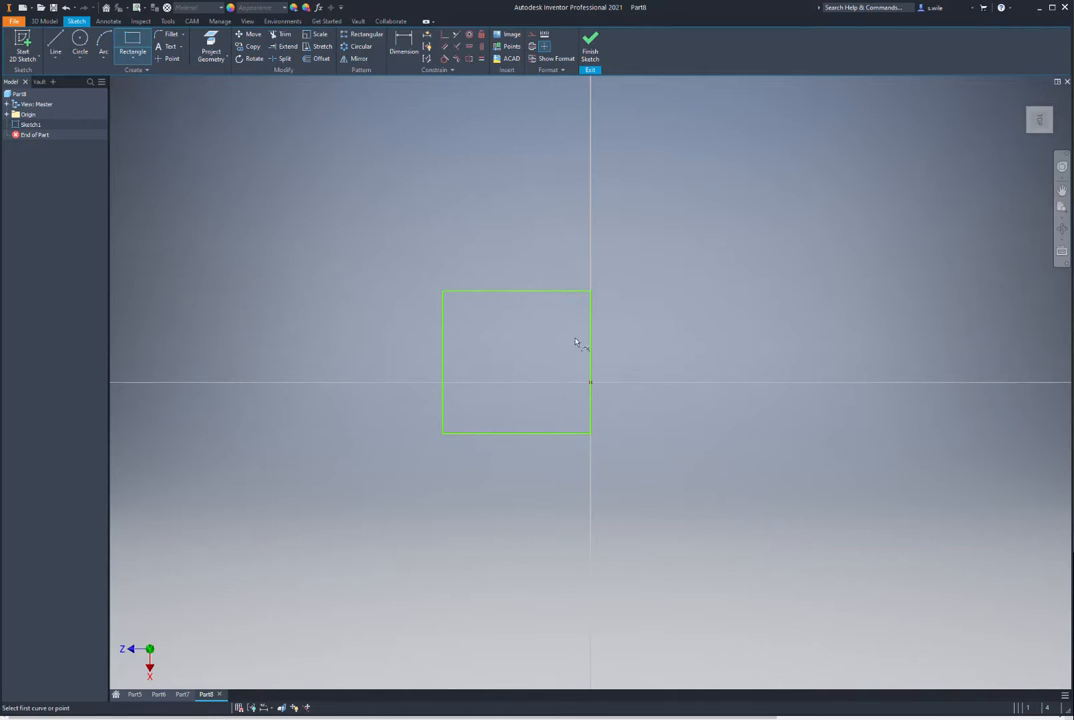
{"action": "left_click", "coordinate": [590, 362]}
{"action": "left_click", "coordinate": [591, 382]}
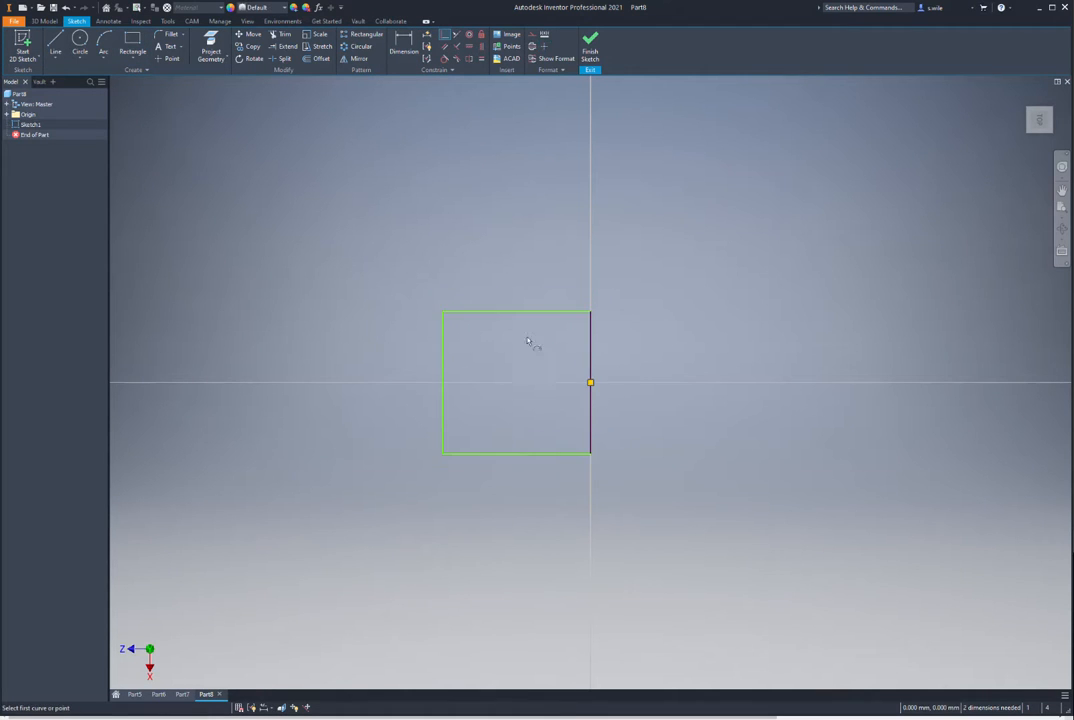
Step: Dimension the rectangle 44 wide by 26 tall
{"action": "key", "text": "d"}
{"action": "left_click", "coordinate": [510, 311]}
{"action": "left_click", "coordinate": [512, 293]}
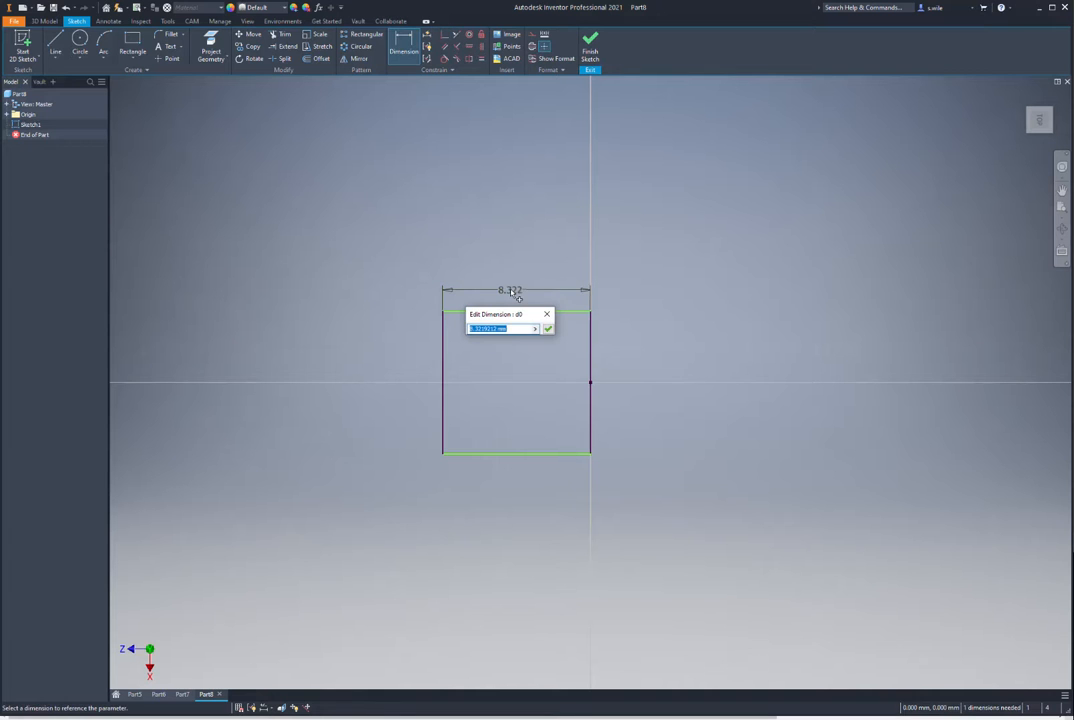
{"action": "type", "text": "100"}
{"action": "key", "text": "Return"}
{"action": "key", "text": "Home"}
{"action": "left_click", "coordinate": [337, 367]}
{"action": "left_click", "coordinate": [294, 368]}
{"action": "type", "text": "26"}
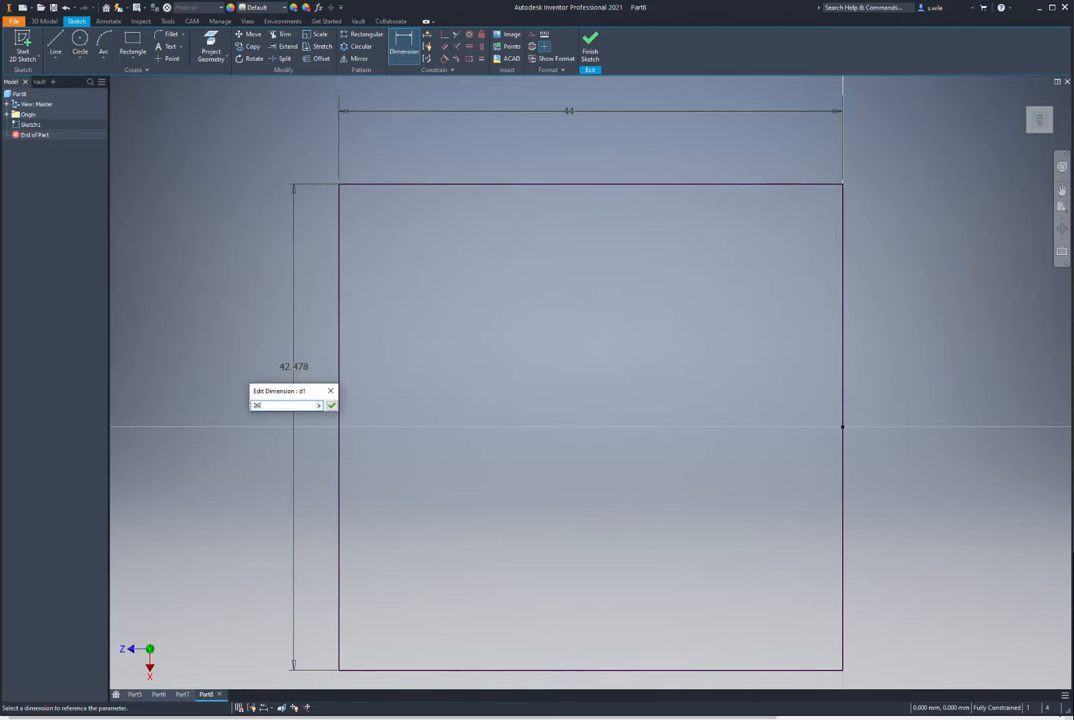
{"action": "key", "text": "Return"}
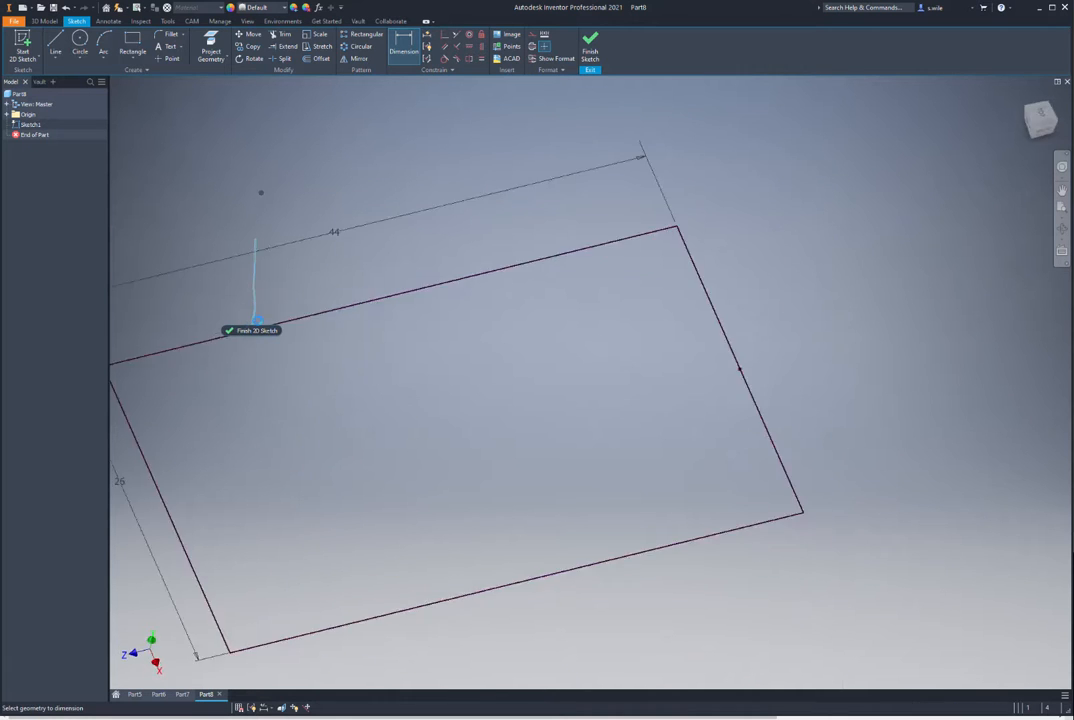
Step: Finish the sketch and extrude the rectangle 16 mm into a solid block
{"action": "right_click_drag", "start_coordinate": [370, 289], "coordinate": [459, 218]}
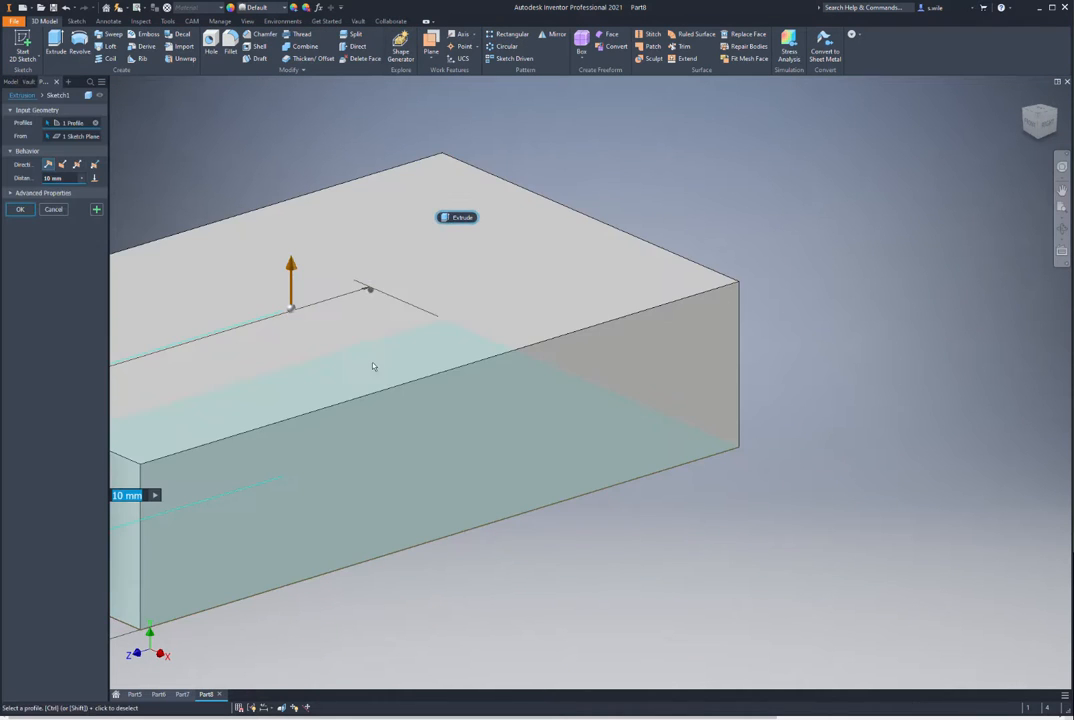
{"action": "type", "text": "16"}
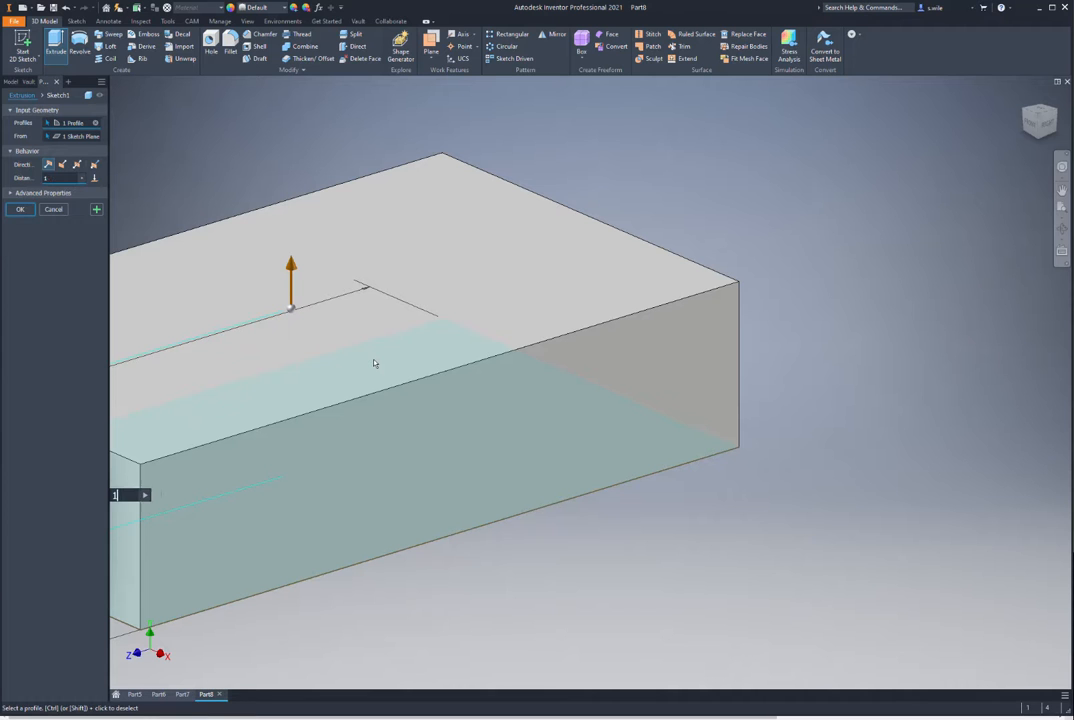
{"action": "key", "text": "Return"}
{"action": "key", "text": "F6"}
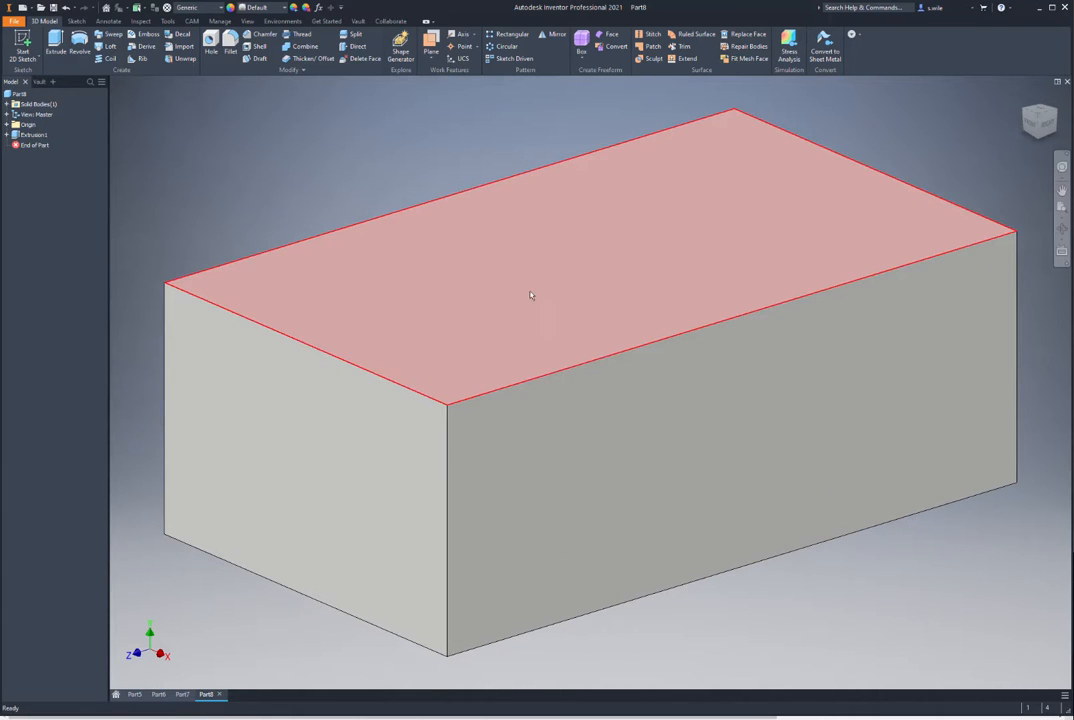
{"action": "left_click", "coordinate": [545, 311]}
Step: On the block's top face, project the left edge and draw the line-arc-line slot outline
{"action": "left_click", "coordinate": [592, 290]}
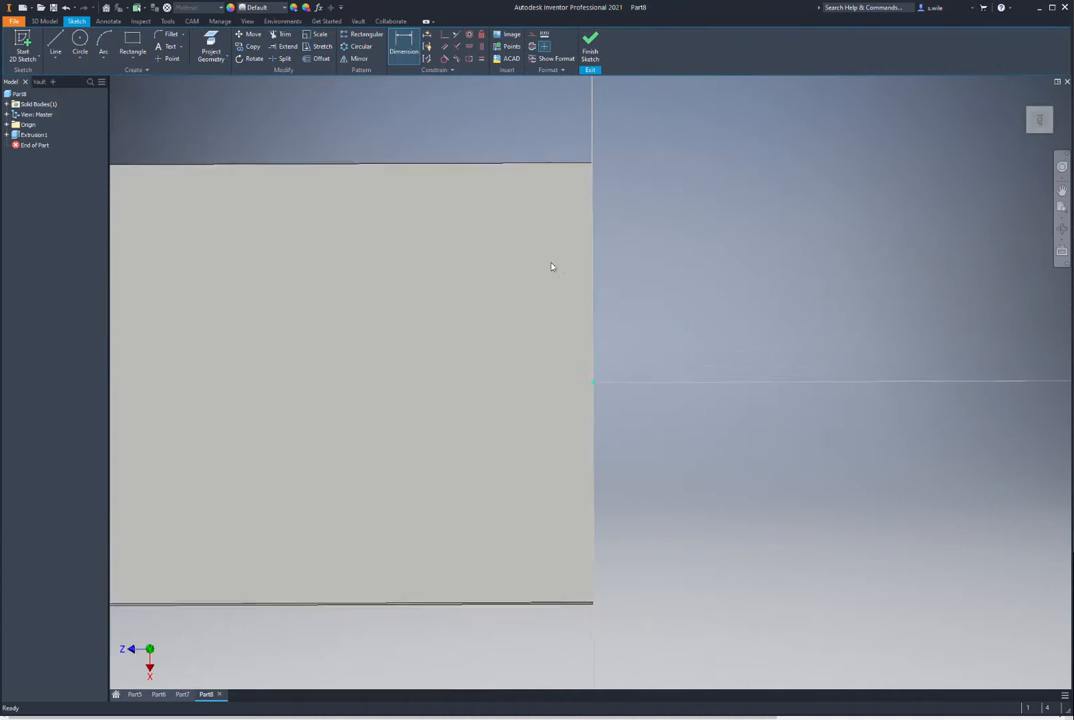
{"action": "left_click", "coordinate": [211, 47]}
{"action": "left_click", "coordinate": [284, 192]}
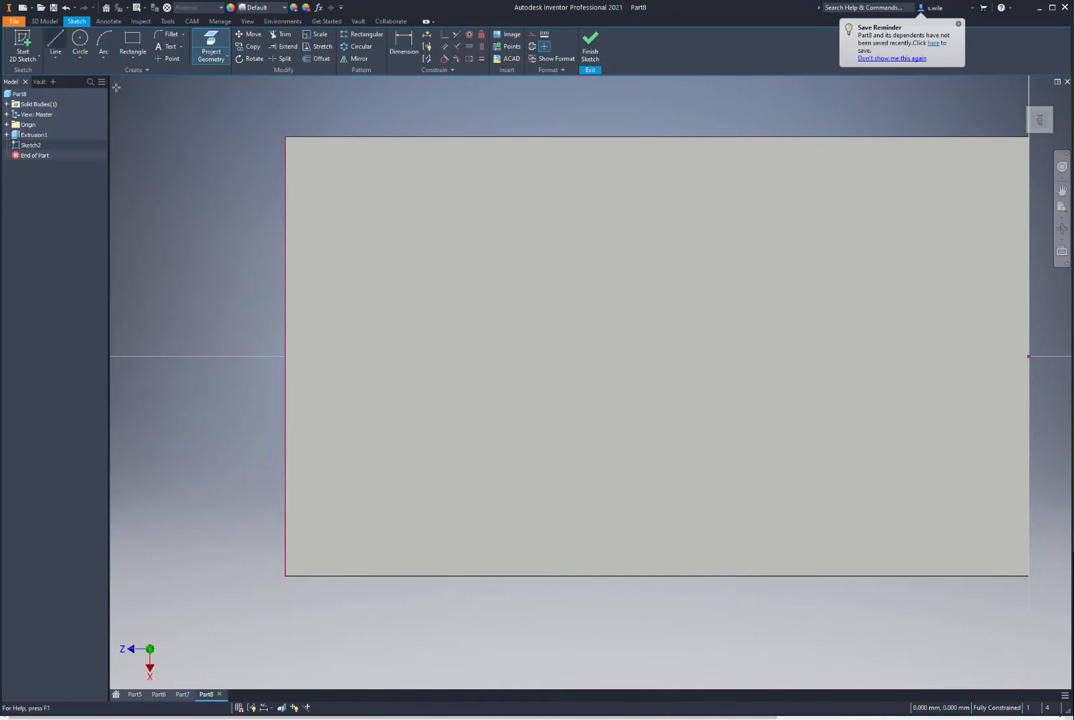
{"action": "key", "text": "l"}
{"action": "left_click", "coordinate": [285, 204]}
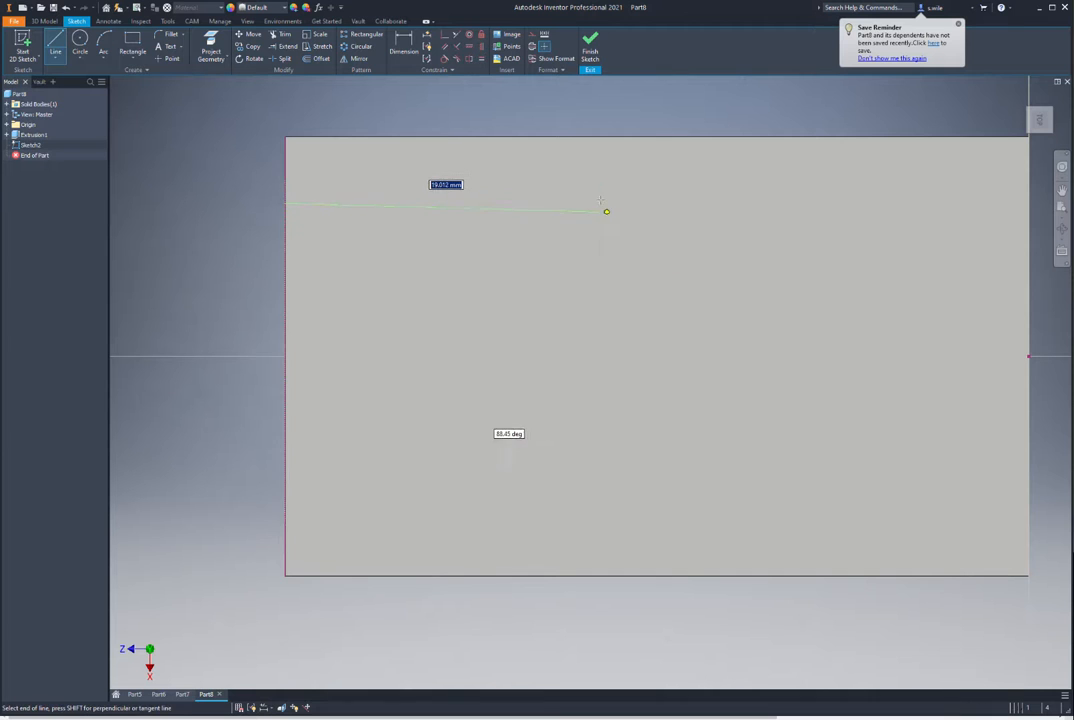
{"action": "left_click", "coordinate": [601, 200]}
{"action": "left_click_drag", "start_coordinate": [602, 200], "coordinate": [604, 440]}
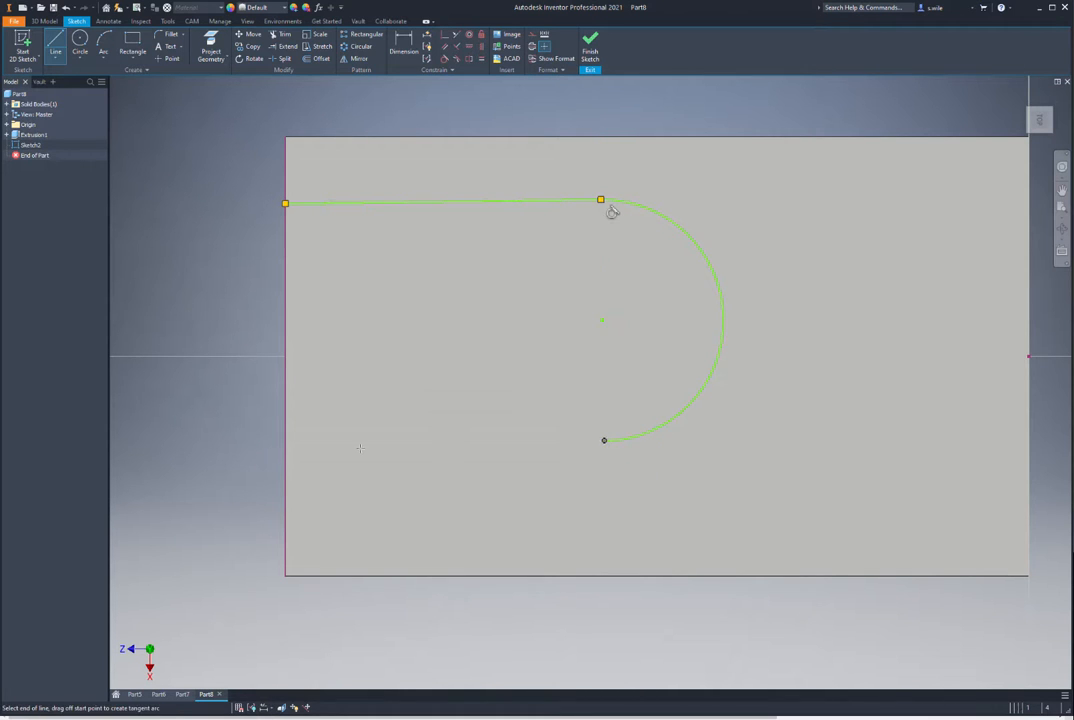
{"action": "left_click", "coordinate": [285, 441]}
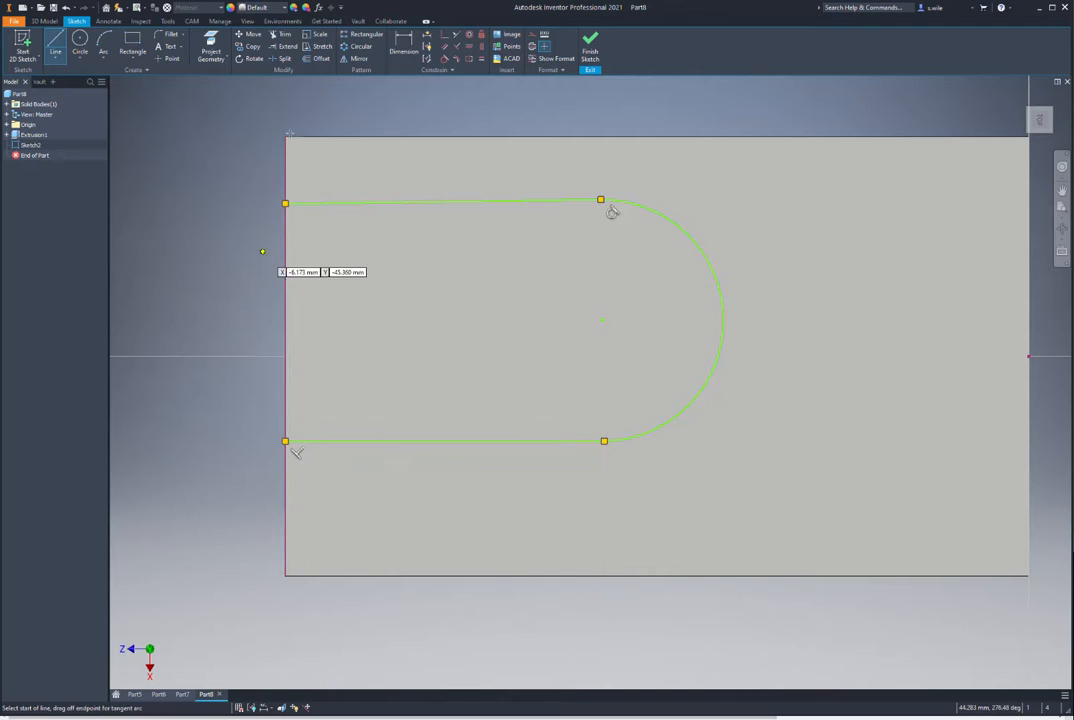
Step: Make the top slot line horizontal and align the arc centre with the left edge's midpoint
{"action": "left_click", "coordinate": [469, 46]}
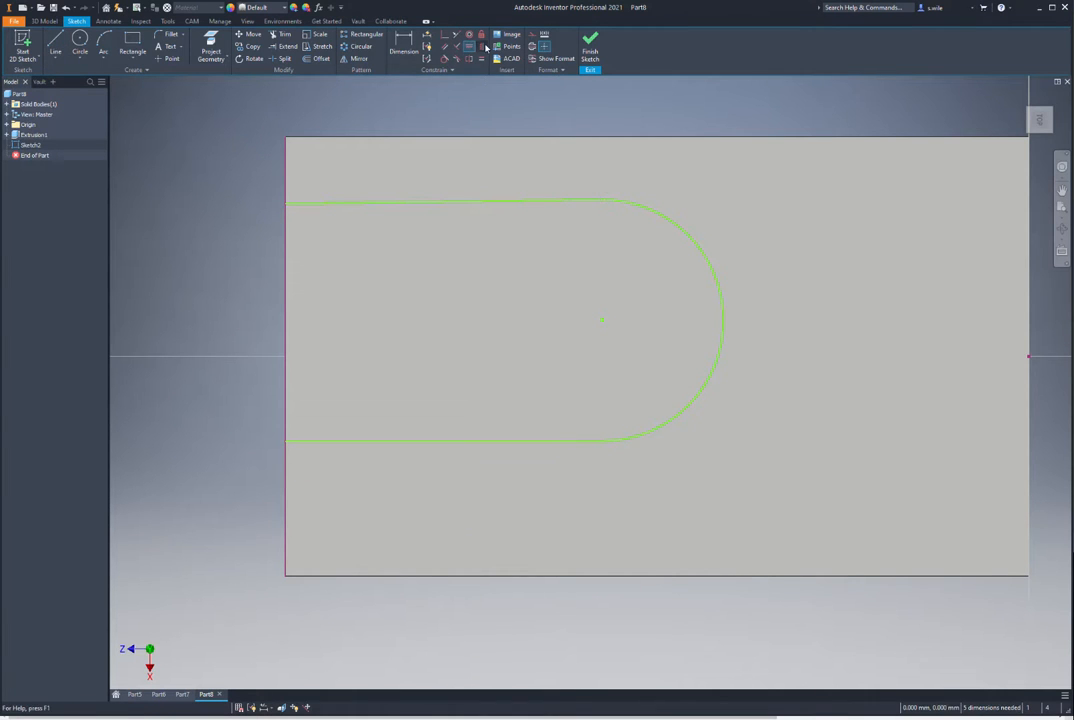
{"action": "left_click", "coordinate": [497, 203]}
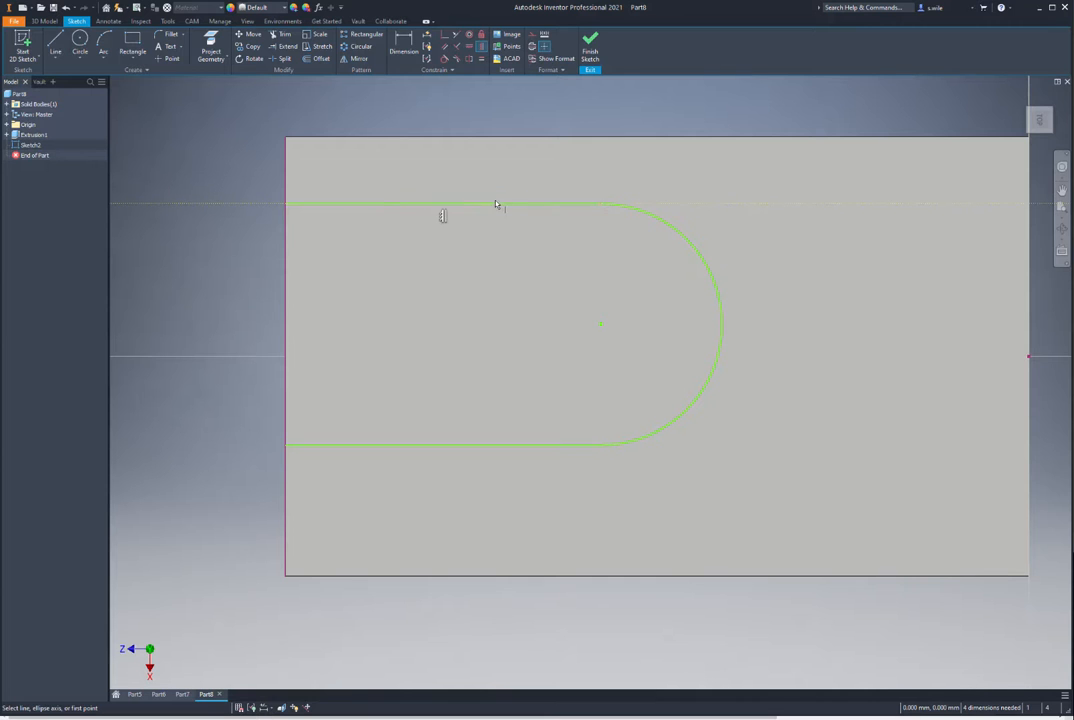
{"action": "left_click", "coordinate": [601, 325]}
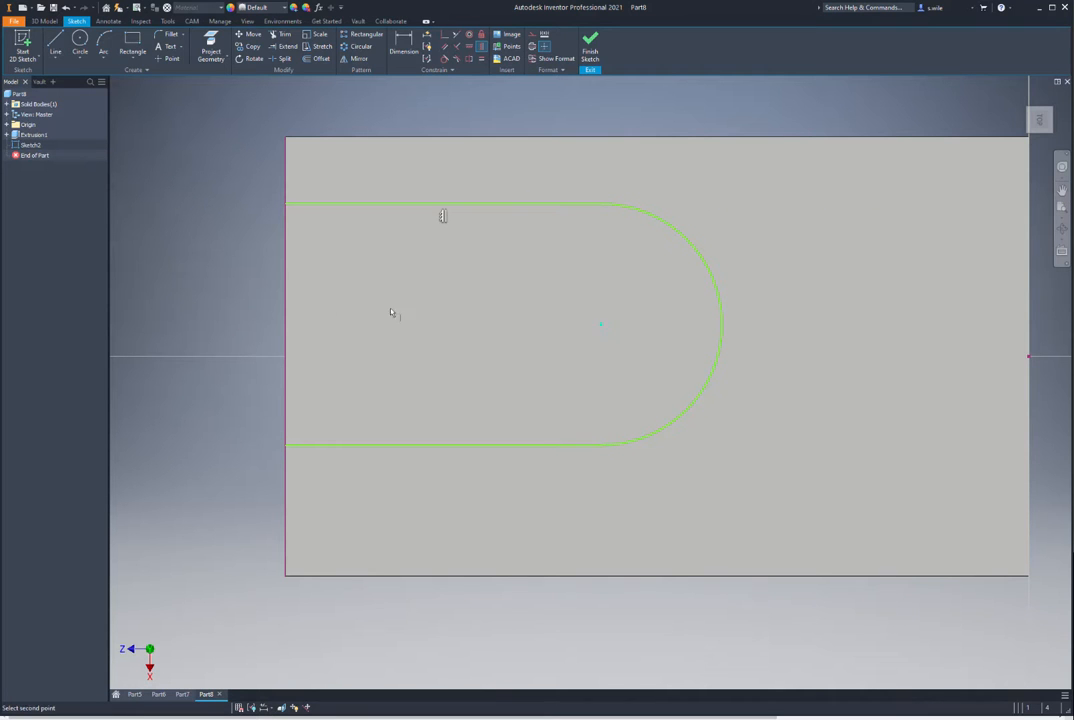
{"action": "left_click", "coordinate": [285, 357]}
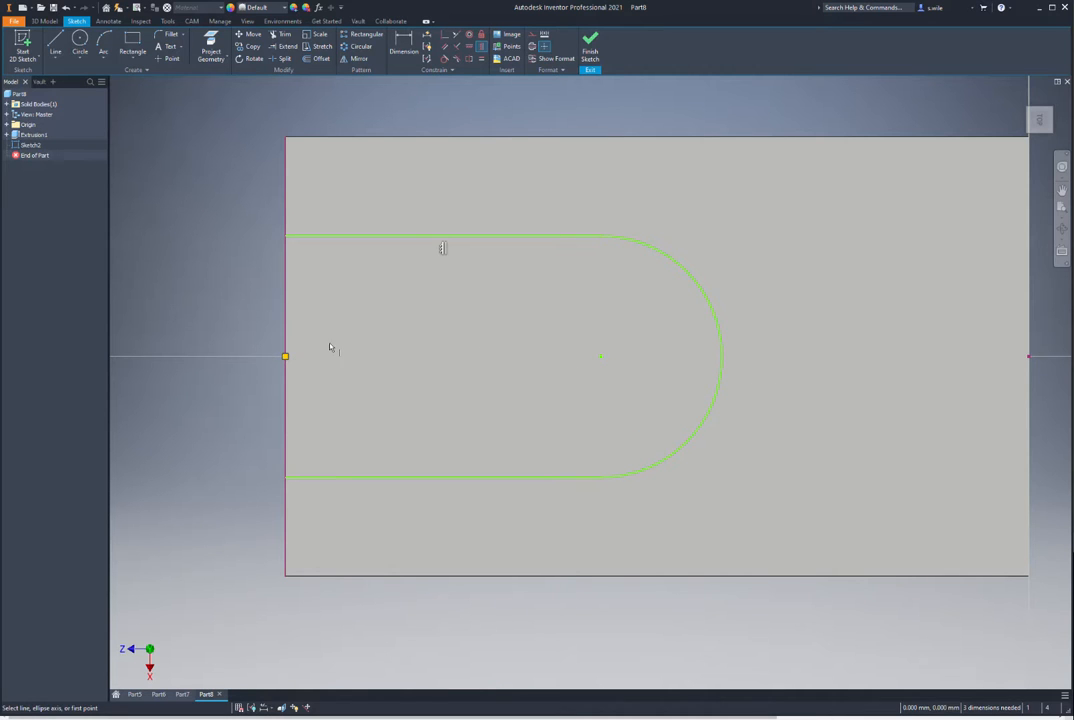
{"action": "key", "text": "Escape"}
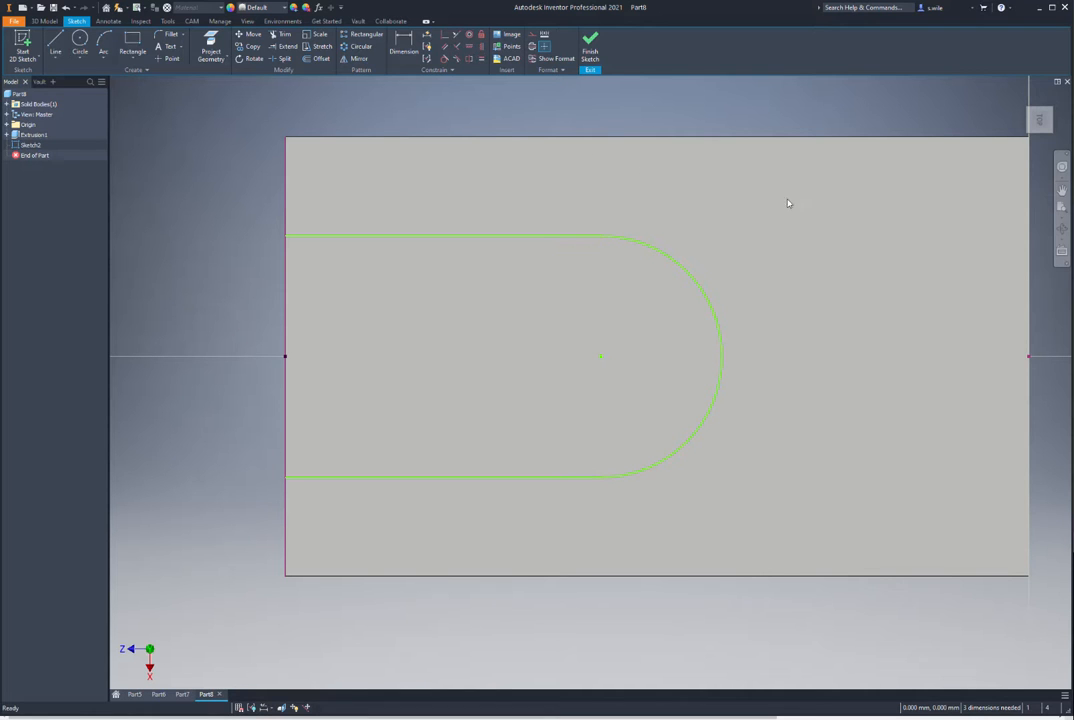
Step: Dimension the slot's arc radius 9 and its straight length 25
{"action": "key", "text": "d"}
{"action": "left_click", "coordinate": [703, 294]}
{"action": "left_click", "coordinate": [720, 272]}
{"action": "type", "text": "9"}
{"action": "key", "text": "Return"}
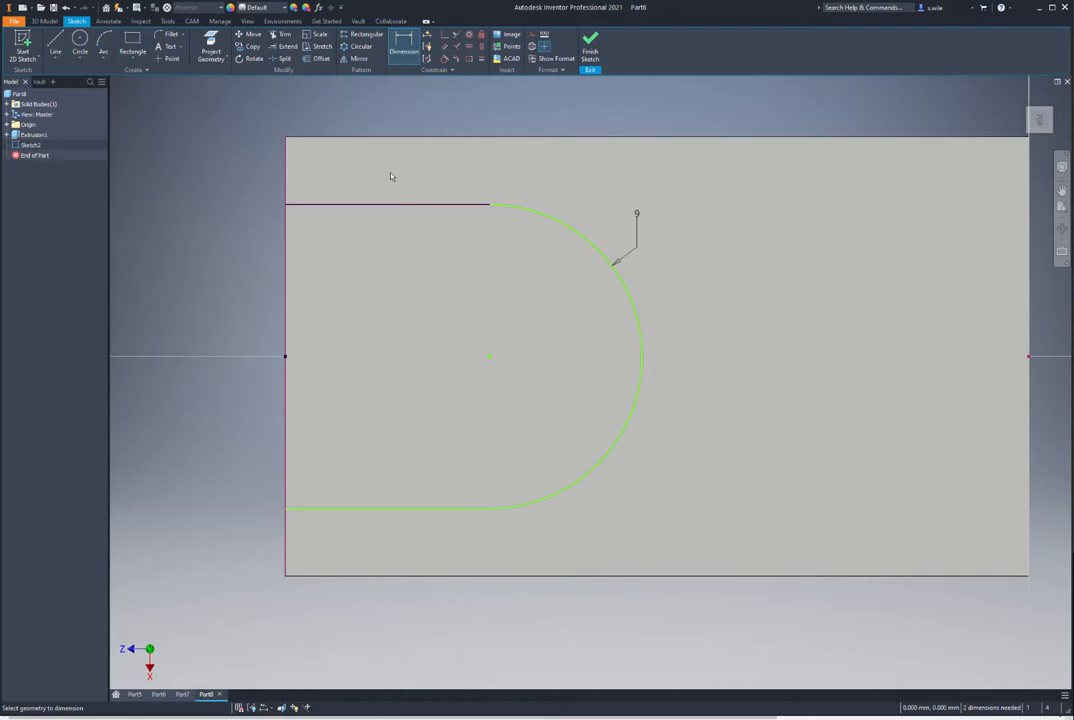
{"action": "left_click", "coordinate": [393, 204]}
{"action": "left_click", "coordinate": [384, 240]}
{"action": "type", "text": "25"}
{"action": "key", "text": "Return"}
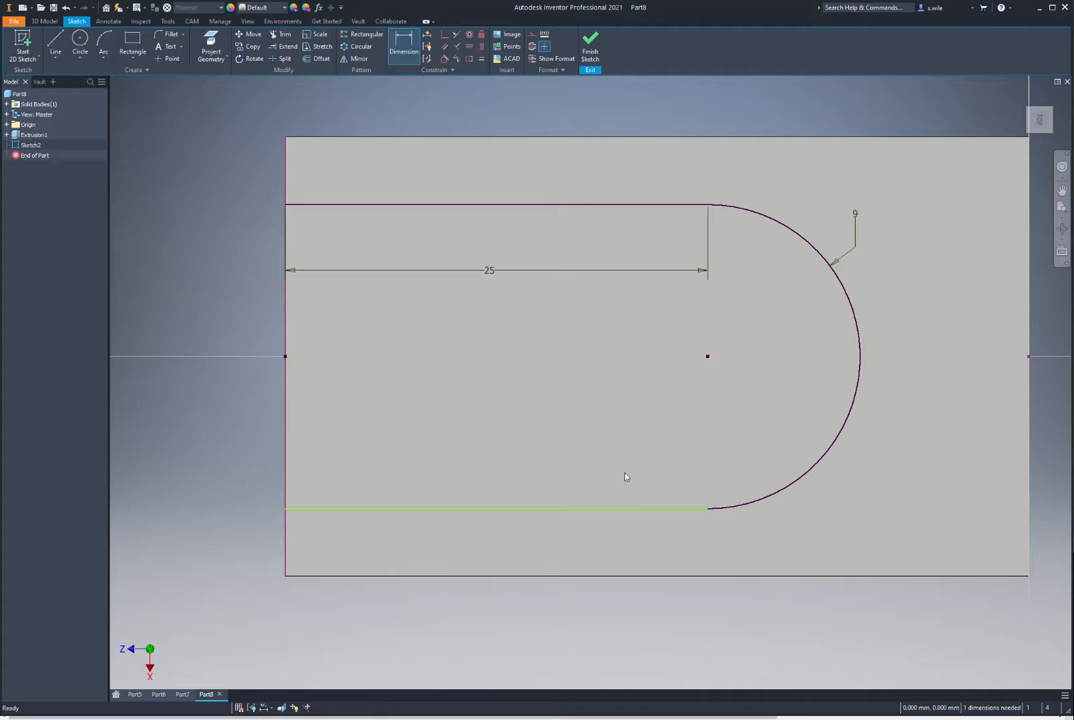
{"action": "key", "text": "Escape"}
Step: Reposition the bottom slot line and make it tangent to the arc
{"action": "left_click", "coordinate": [653, 511]}
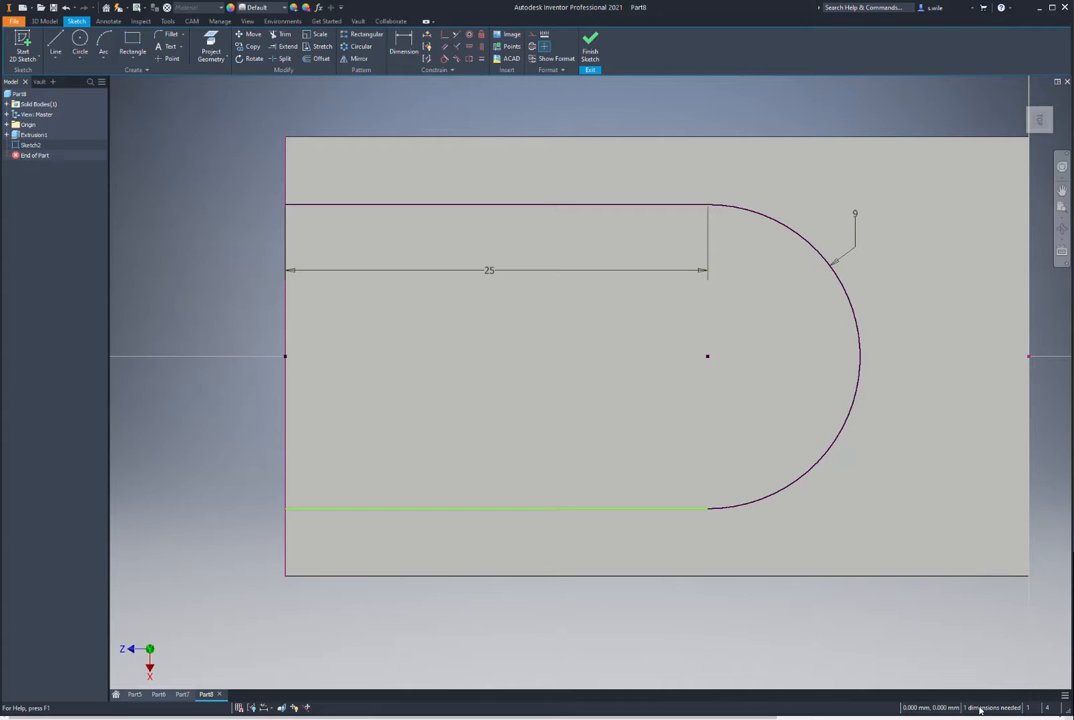
{"action": "left_click_drag", "start_coordinate": [708, 509], "coordinate": [554, 518]}
{"action": "left_click_drag", "start_coordinate": [453, 515], "coordinate": [420, 466]}
{"action": "left_click", "coordinate": [395, 104]}
{"action": "left_click", "coordinate": [447, 58]}
{"action": "left_click", "coordinate": [573, 465]}
{"action": "left_click", "coordinate": [613, 483]}
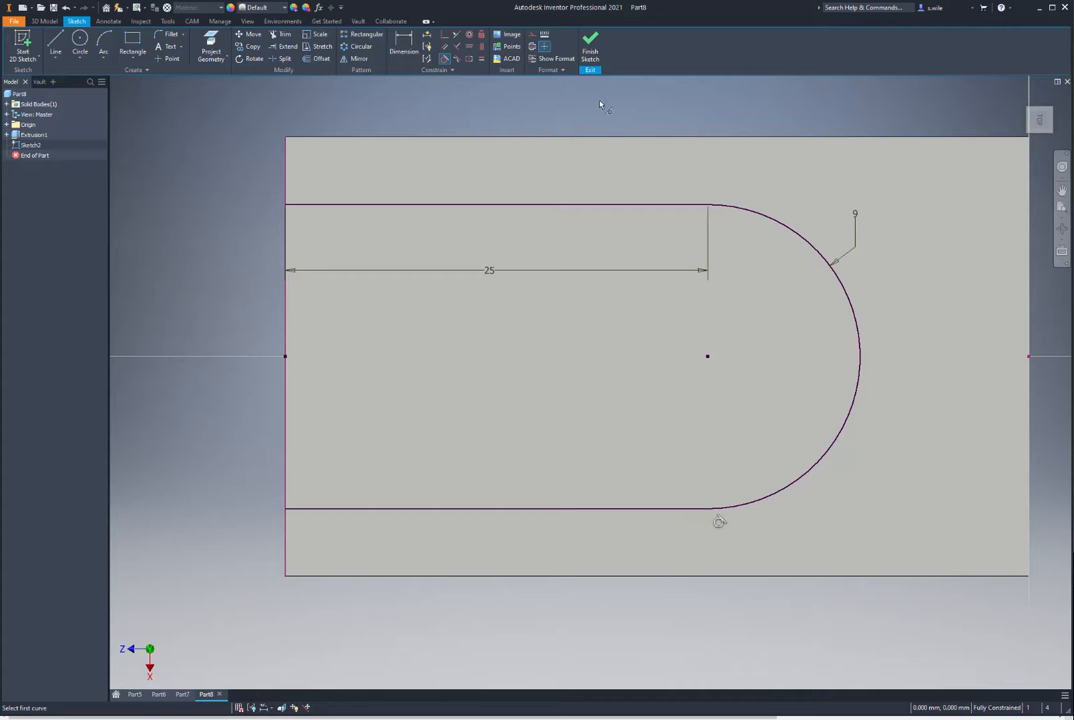
Step: Finish the sketch and extrude-cut the slot 12 mm deep into the block
{"action": "left_click", "coordinate": [590, 45]}
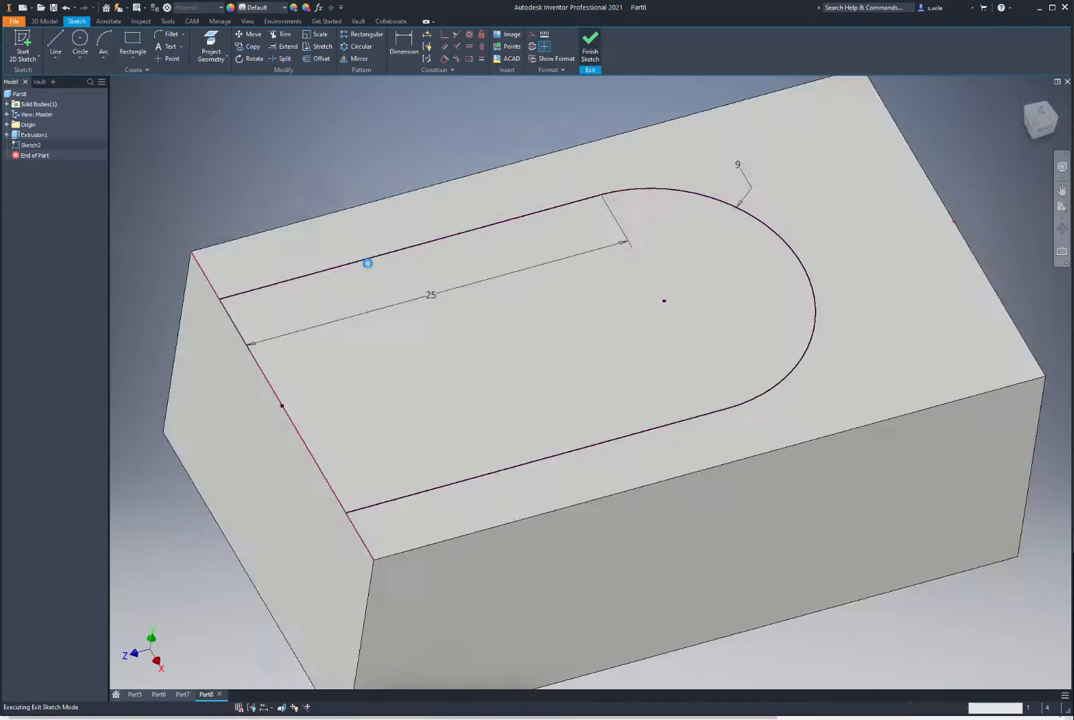
{"action": "key", "text": "e"}
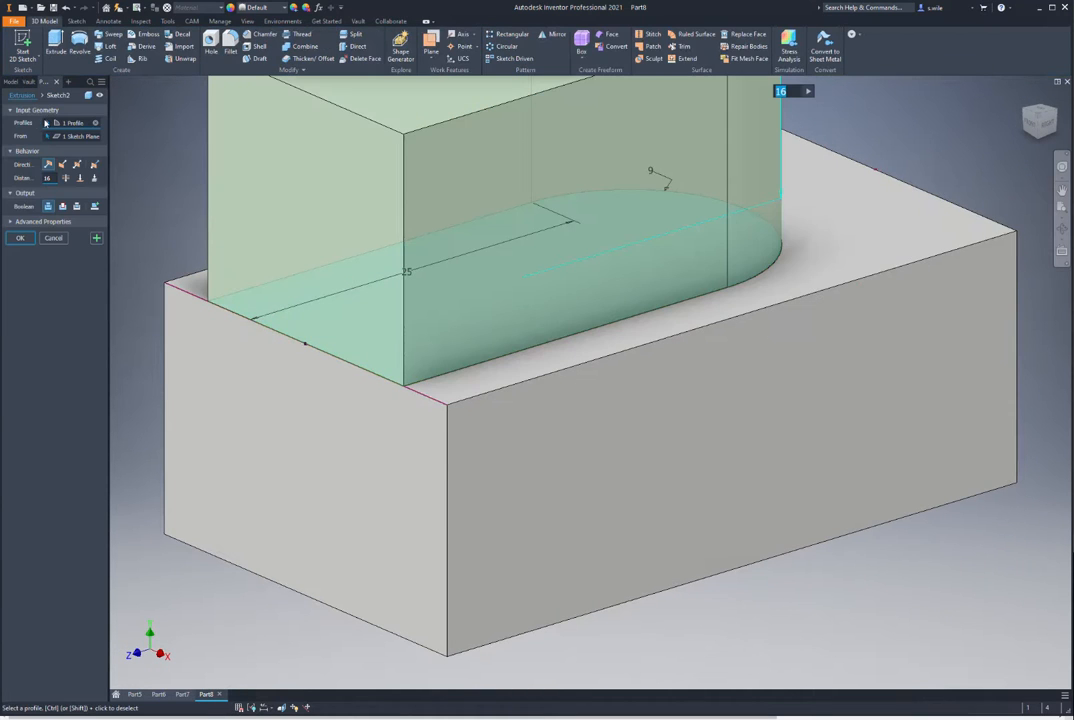
{"action": "left_click", "coordinate": [62, 164]}
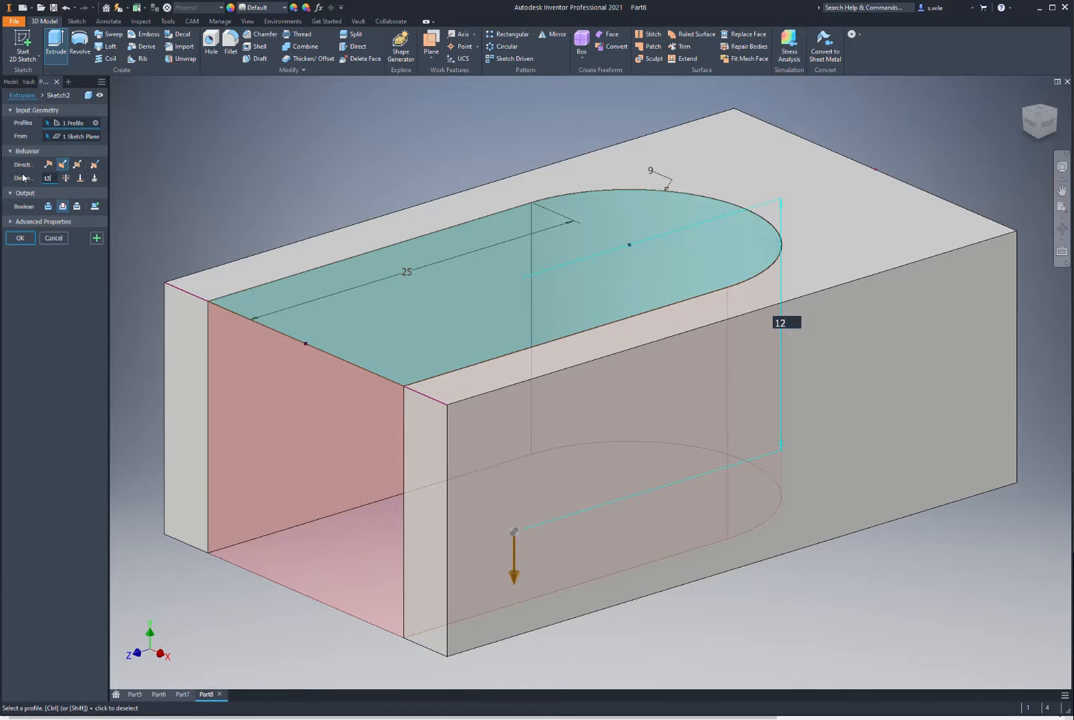
{"action": "key", "text": "Return"}
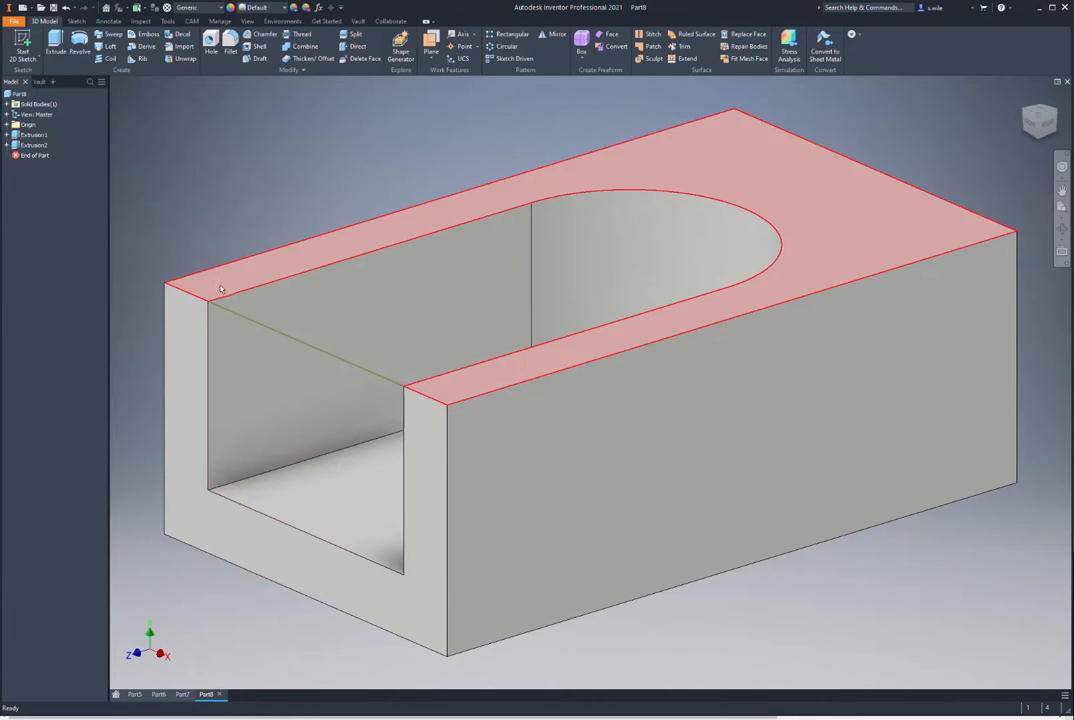
{"action": "scroll", "coordinate": [250, 201], "scroll_direction": "up", "scroll_amount": 3}
{"action": "middle_click_drag", "start_coordinate": [250, 201], "coordinate": [440, 385], "text": "shift"}
Step: Start a sketch on the block's back face and check the reference drawing in Chrome
{"action": "left_click", "coordinate": [624, 424]}
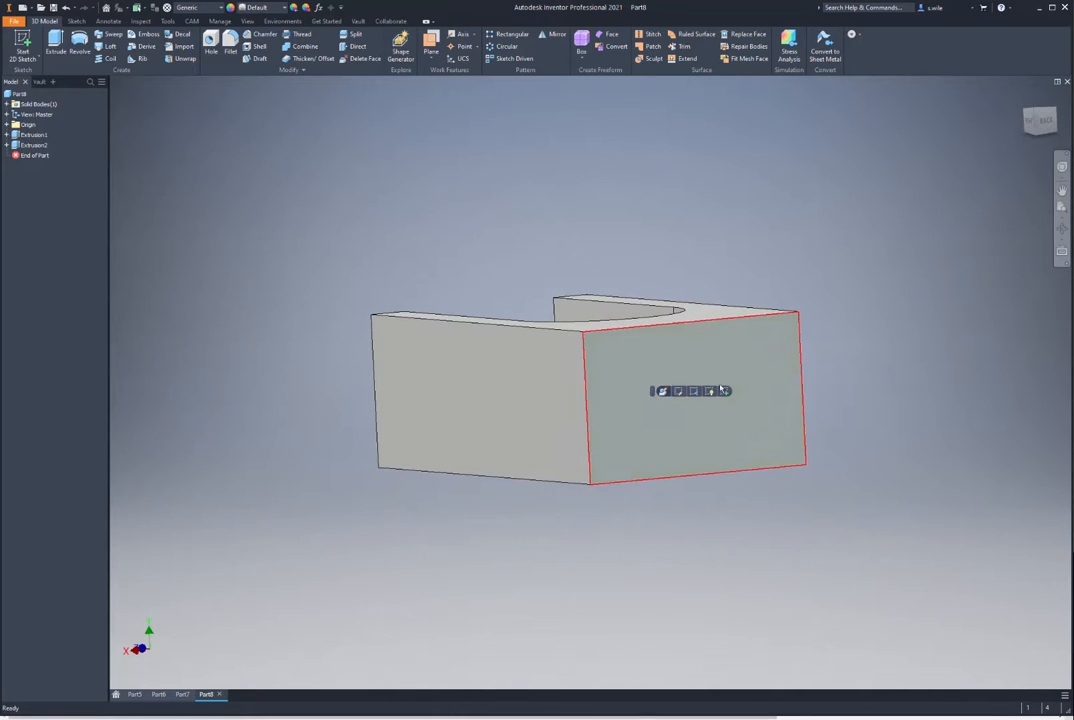
{"action": "left_click", "coordinate": [716, 390]}
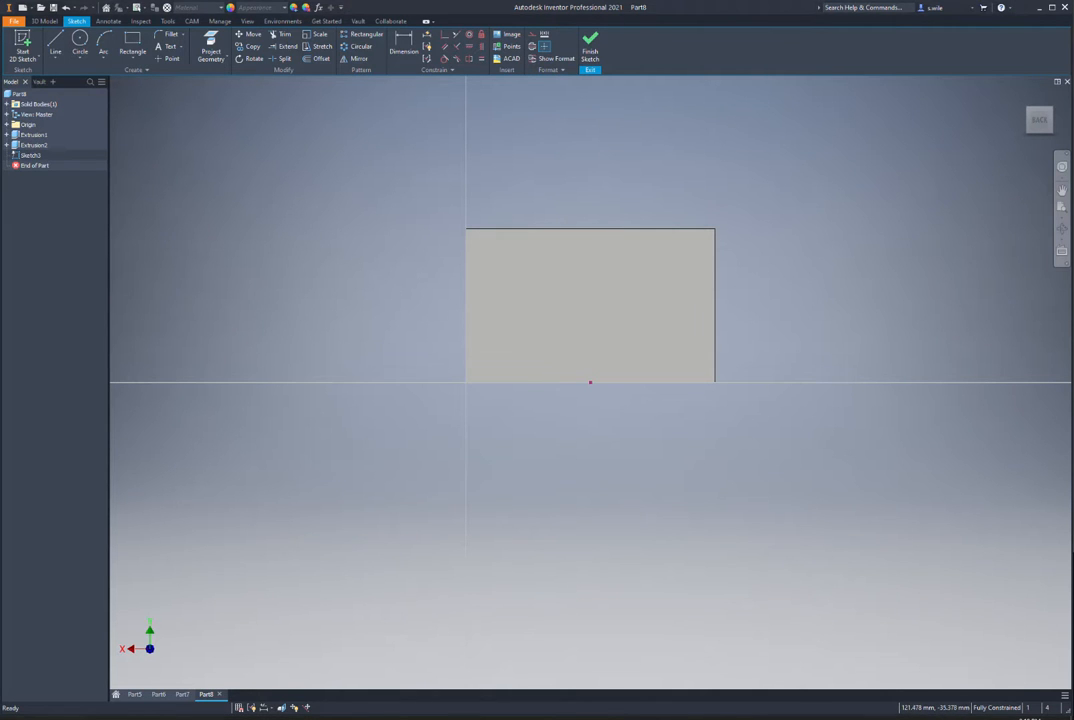
{"action": "key", "text": "alt+Tab"}
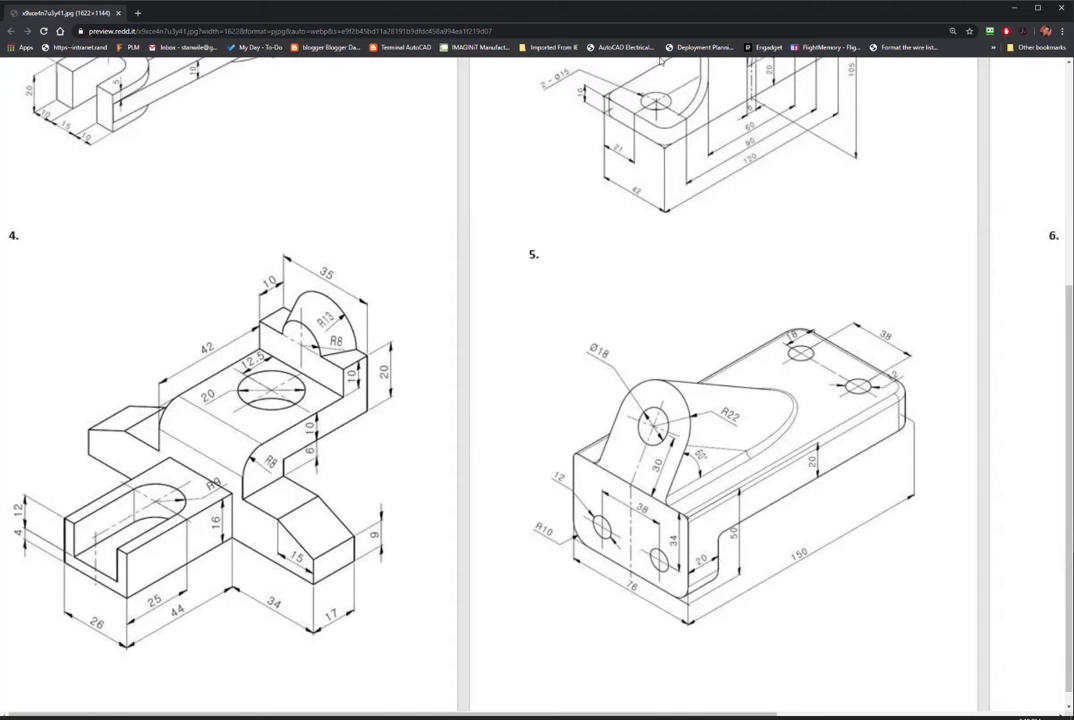
{"action": "key", "text": "alt+Tab"}
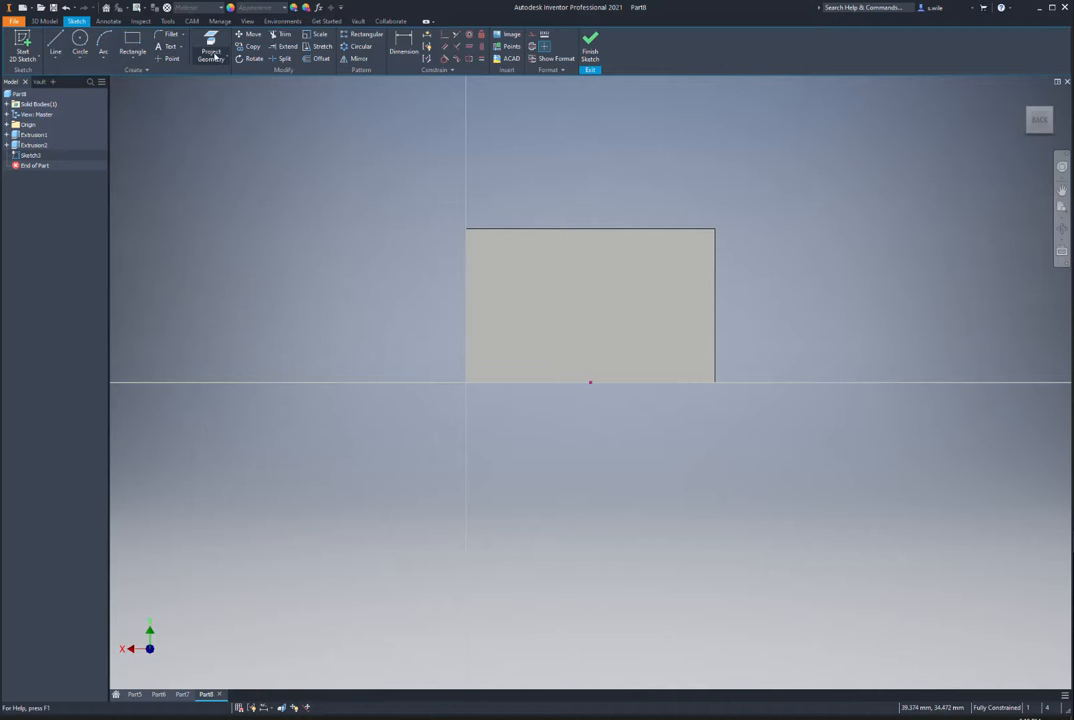
Step: Draw a long rectangle with its bottom-edge midpoint on the block's bottom edge
{"action": "left_click", "coordinate": [131, 43]}
{"action": "left_click", "coordinate": [139, 134]}
{"action": "left_click", "coordinate": [678, 301]}
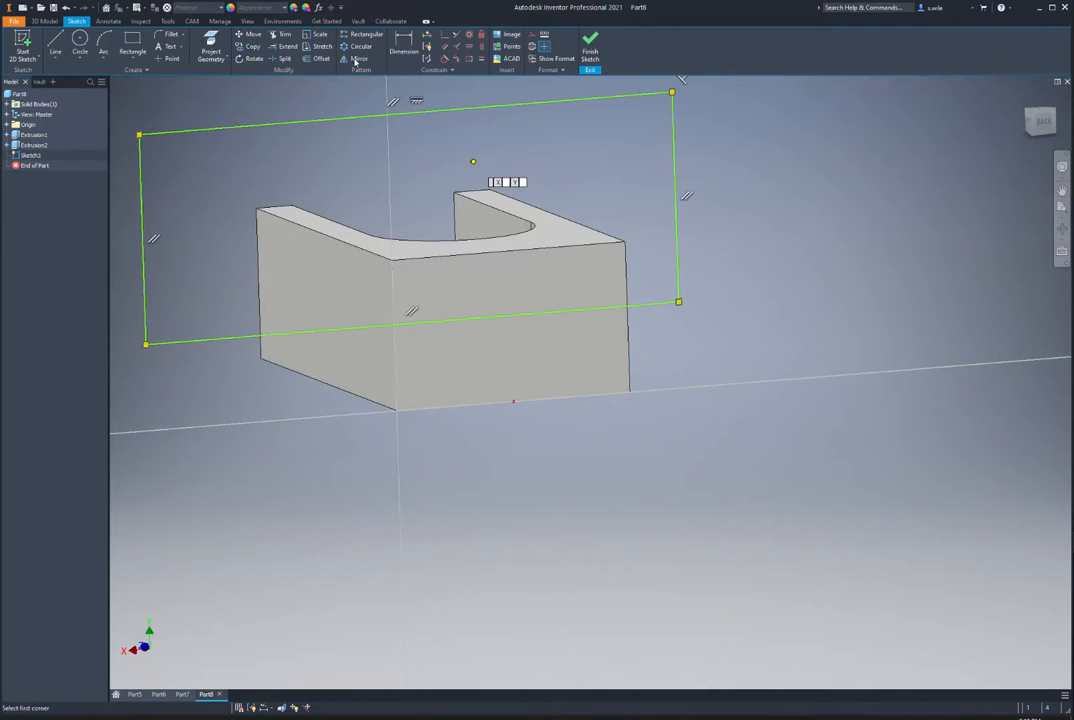
{"action": "left_click", "coordinate": [445, 35]}
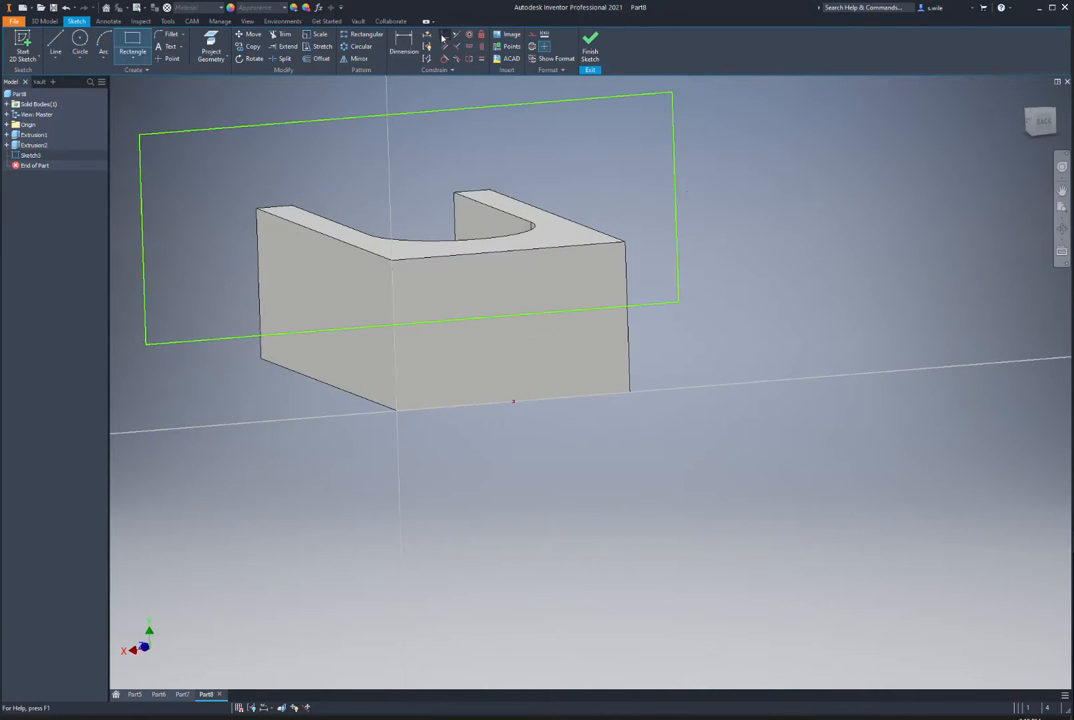
{"action": "left_click", "coordinate": [412, 322]}
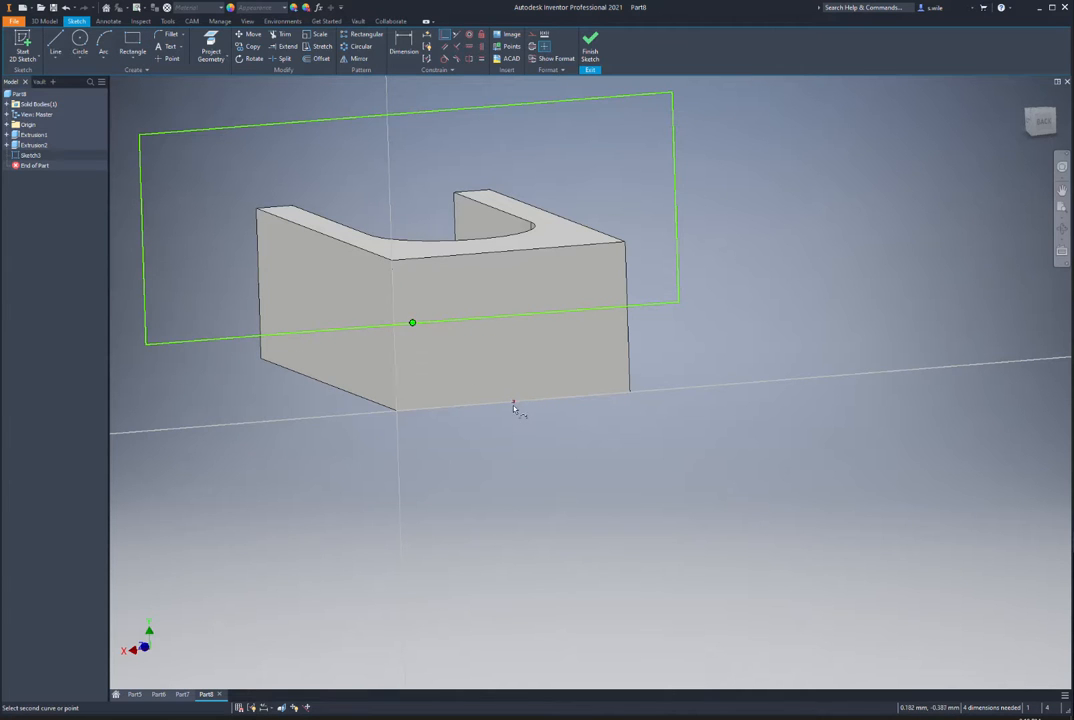
{"action": "left_click", "coordinate": [514, 402]}
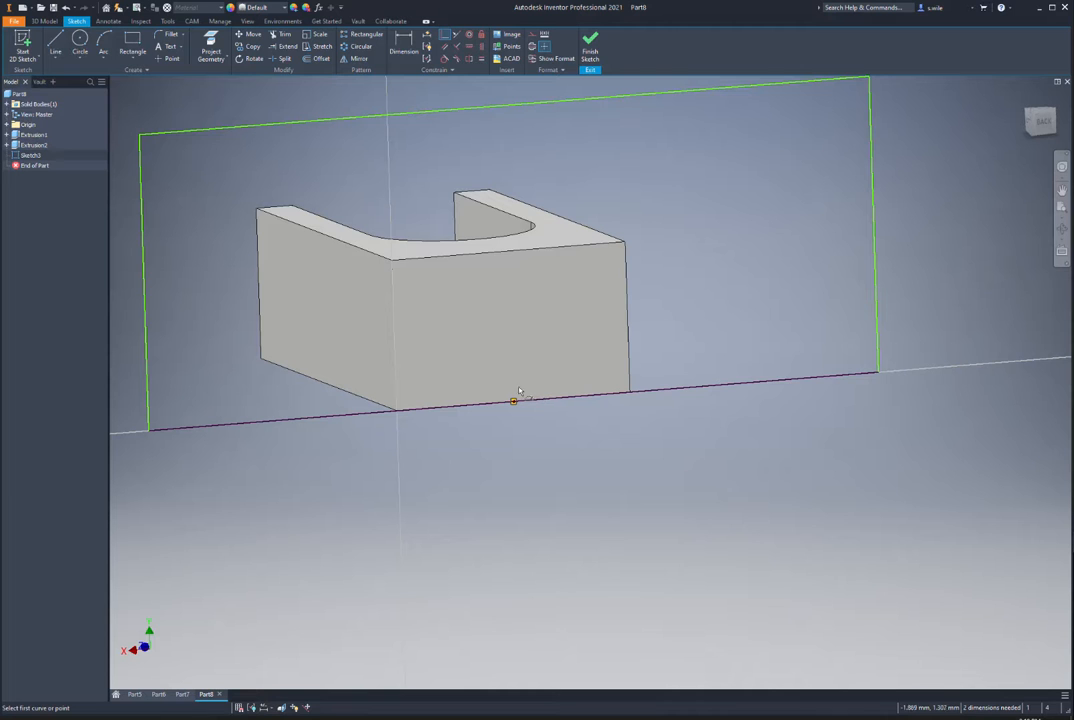
Step: Dimension the rectangle 34 from the block's corner and 16 tall, then finish the sketch
{"action": "key", "text": "d"}
{"action": "left_click", "coordinate": [146, 340]}
{"action": "left_click", "coordinate": [396, 347]}
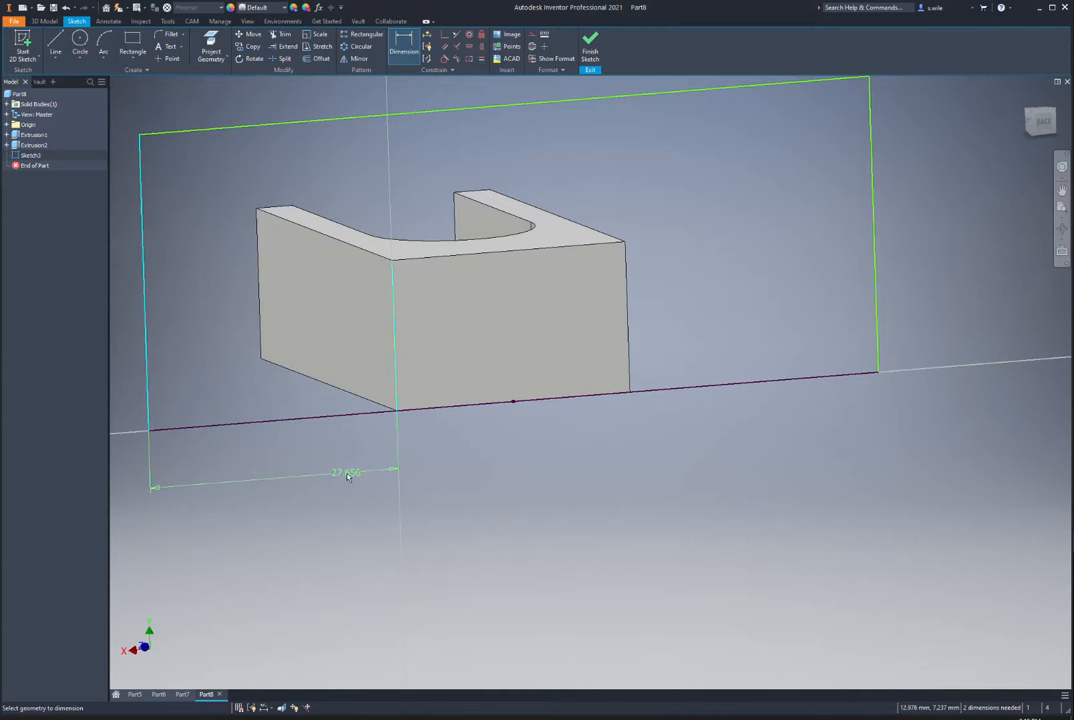
{"action": "left_click", "coordinate": [350, 476]}
{"action": "type", "text": "34"}
{"action": "key", "text": "Return"}
{"action": "scroll", "coordinate": [591, 436], "scroll_direction": "up", "scroll_amount": 2}
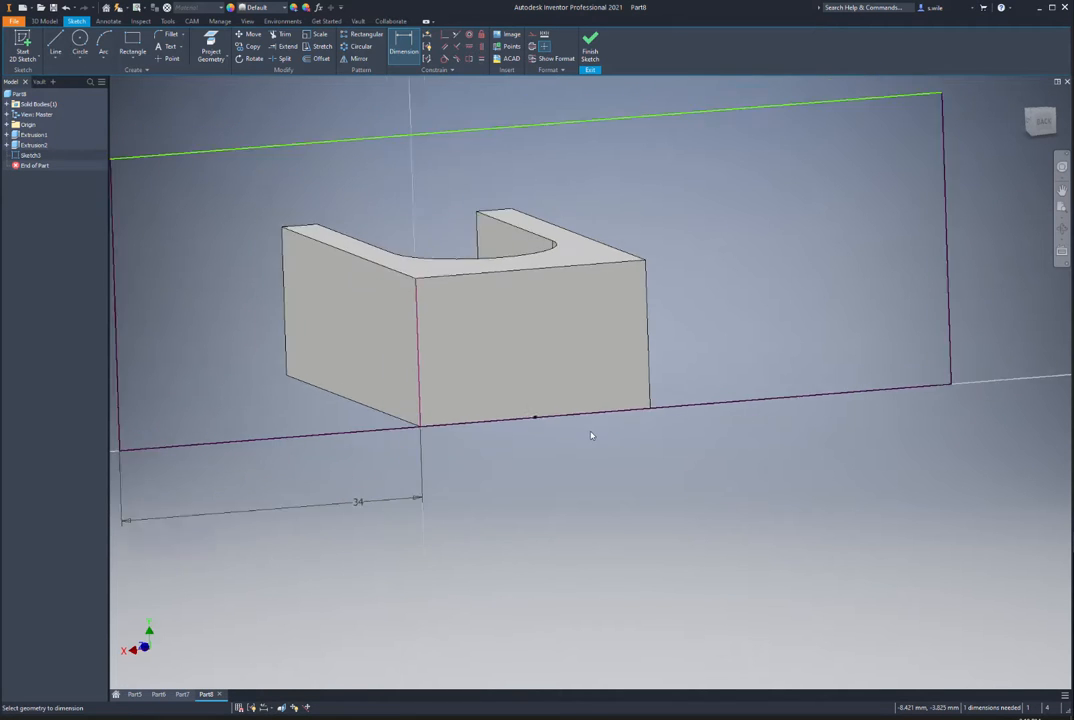
{"action": "left_click", "coordinate": [267, 378]}
{"action": "left_click", "coordinate": [235, 388]}
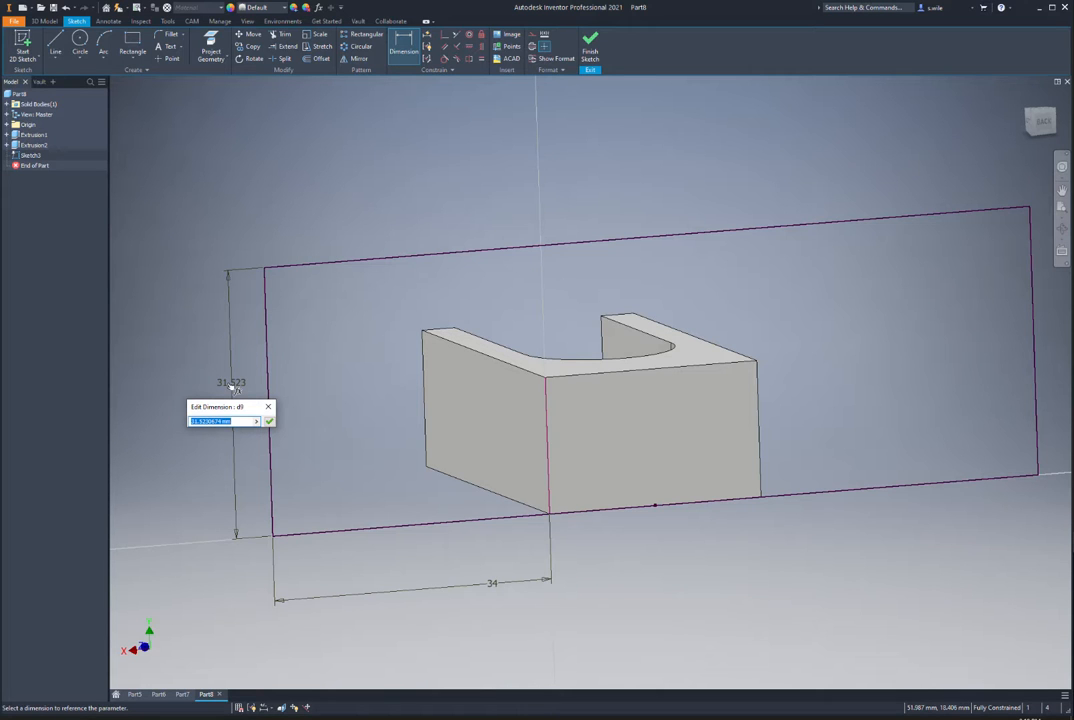
{"action": "type", "text": "16"}
{"action": "key", "text": "Return"}
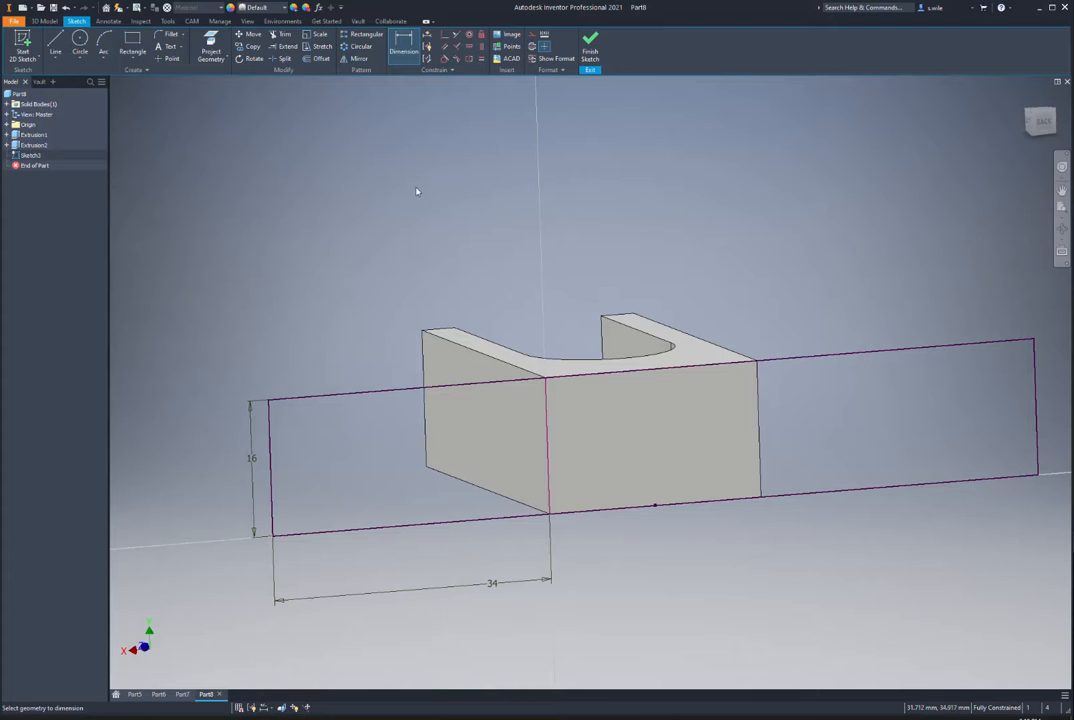
{"action": "left_click", "coordinate": [590, 45]}
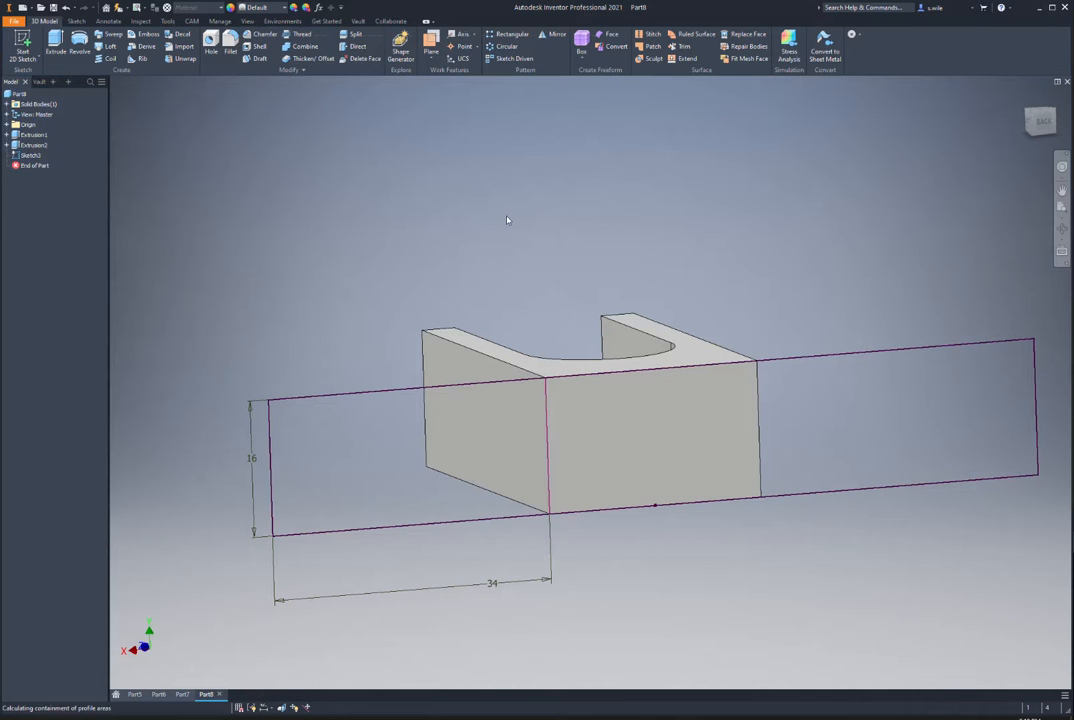
Step: Extrude the left and right rectangle regions of Sketch3 by 17 mm
{"action": "key", "text": "e"}
{"action": "left_click", "coordinate": [439, 436]}
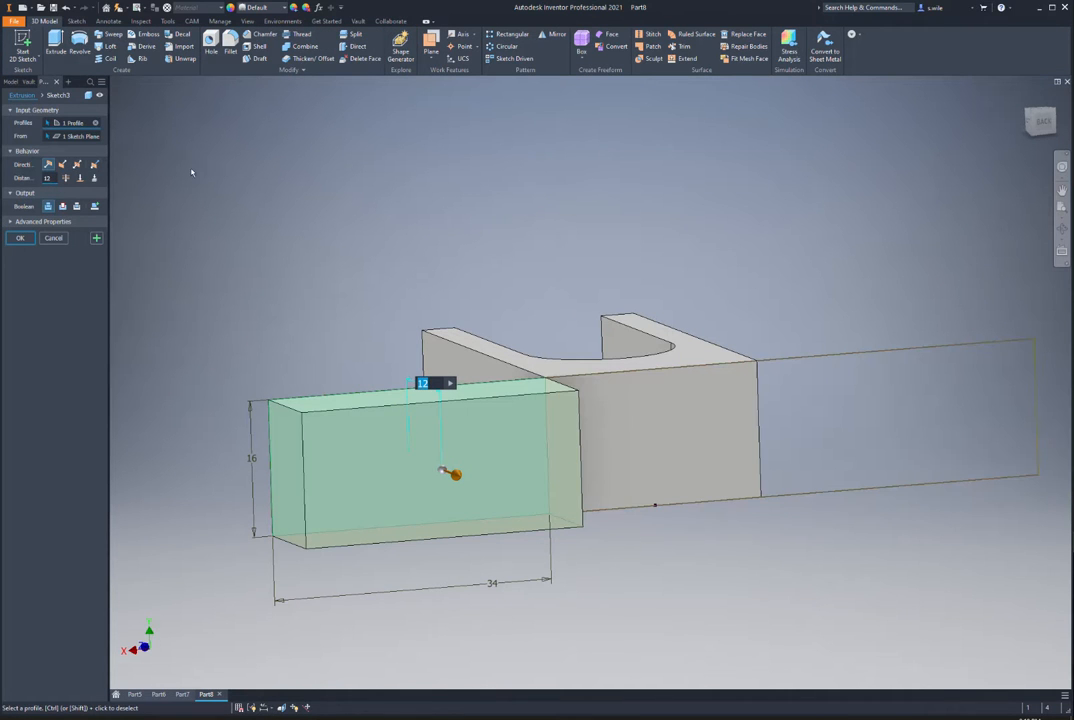
{"action": "type", "text": "1"}
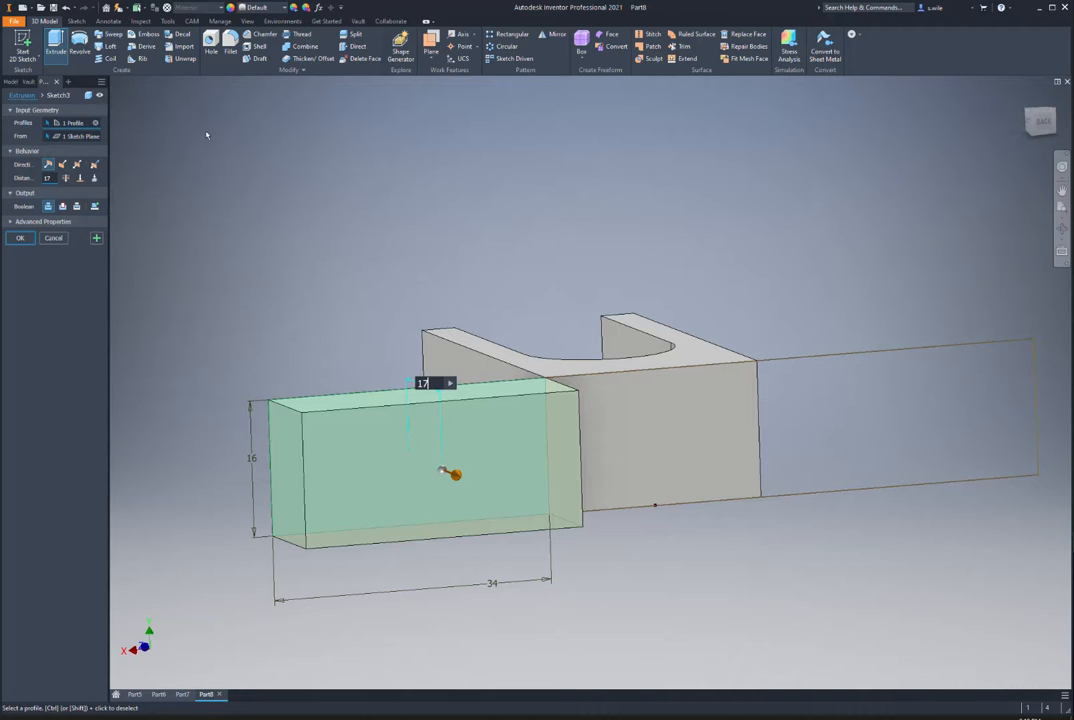
{"action": "left_click", "coordinate": [848, 393]}
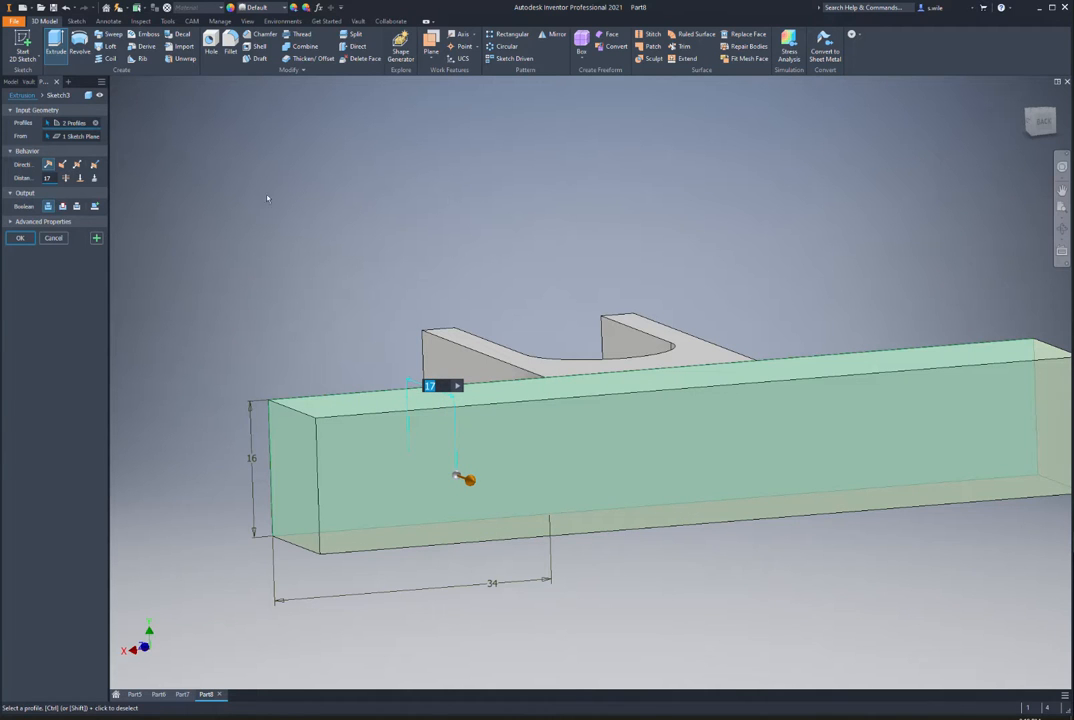
{"action": "key", "text": "Return"}
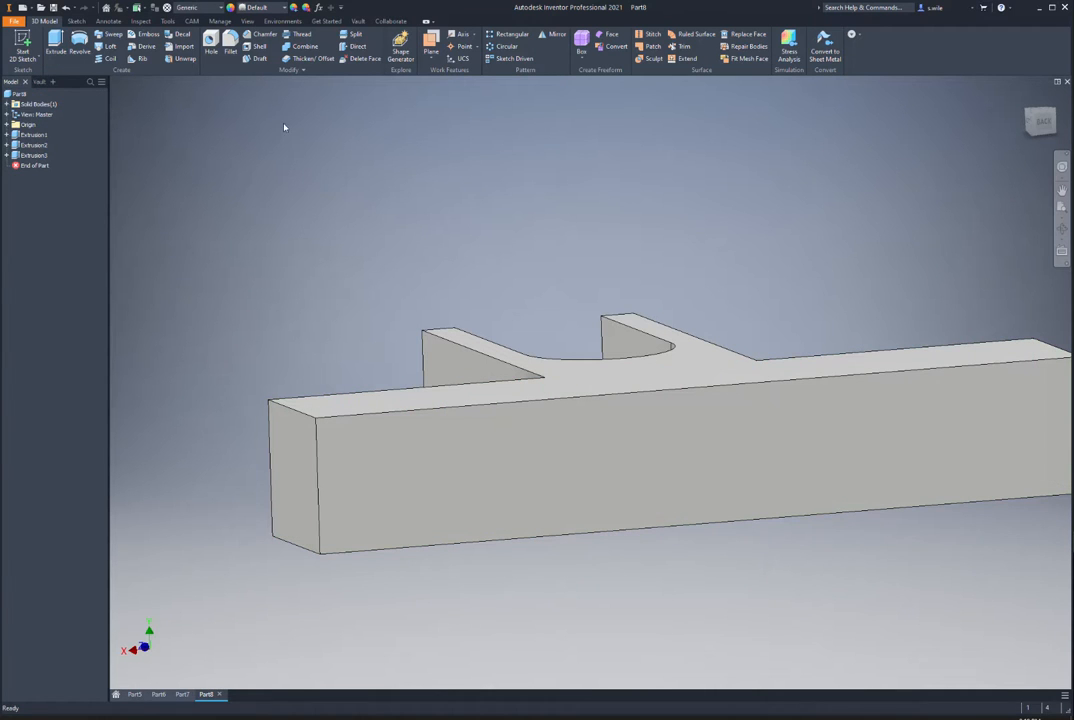
Step: Try chamfer modes on the bar's end edges, settling on Two Distances
{"action": "left_click", "coordinate": [262, 34]}
{"action": "middle_click_drag", "start_coordinate": [256, 199], "coordinate": [302, 242], "text": "shift"}
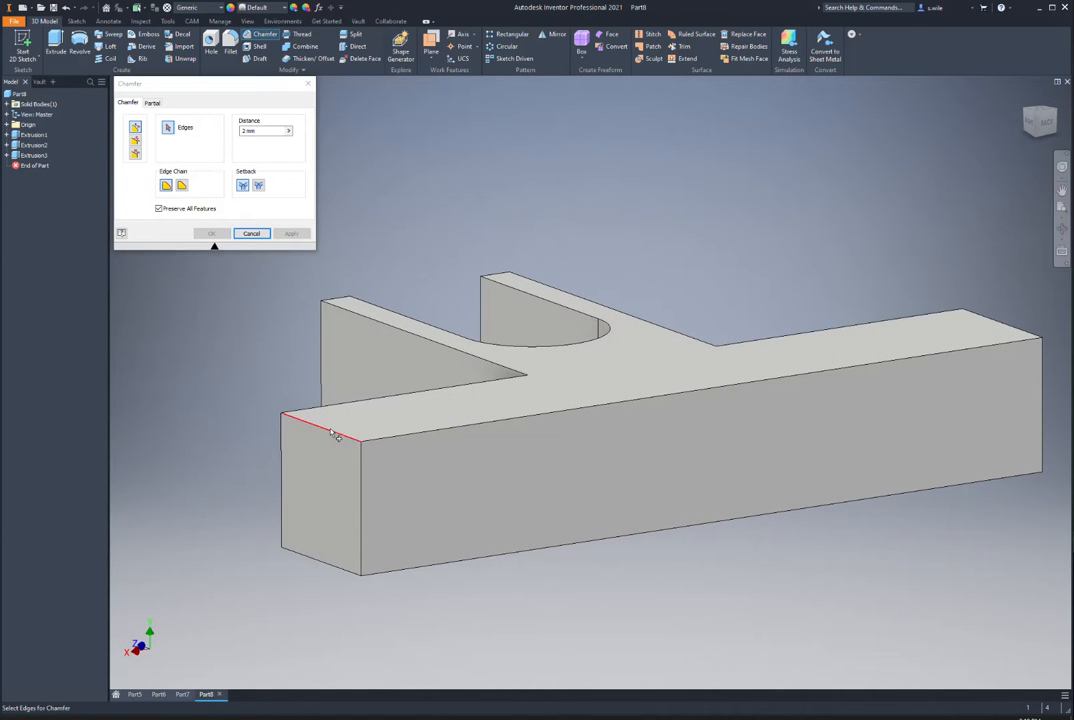
{"action": "left_click", "coordinate": [337, 434]}
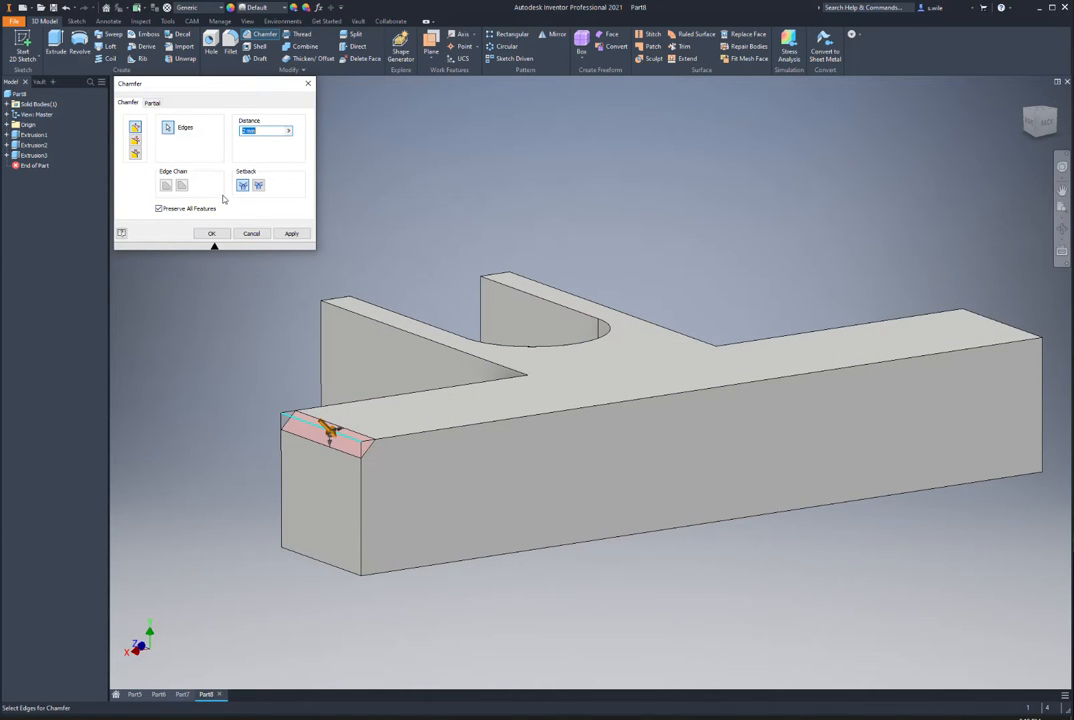
{"action": "left_click", "coordinate": [135, 140]}
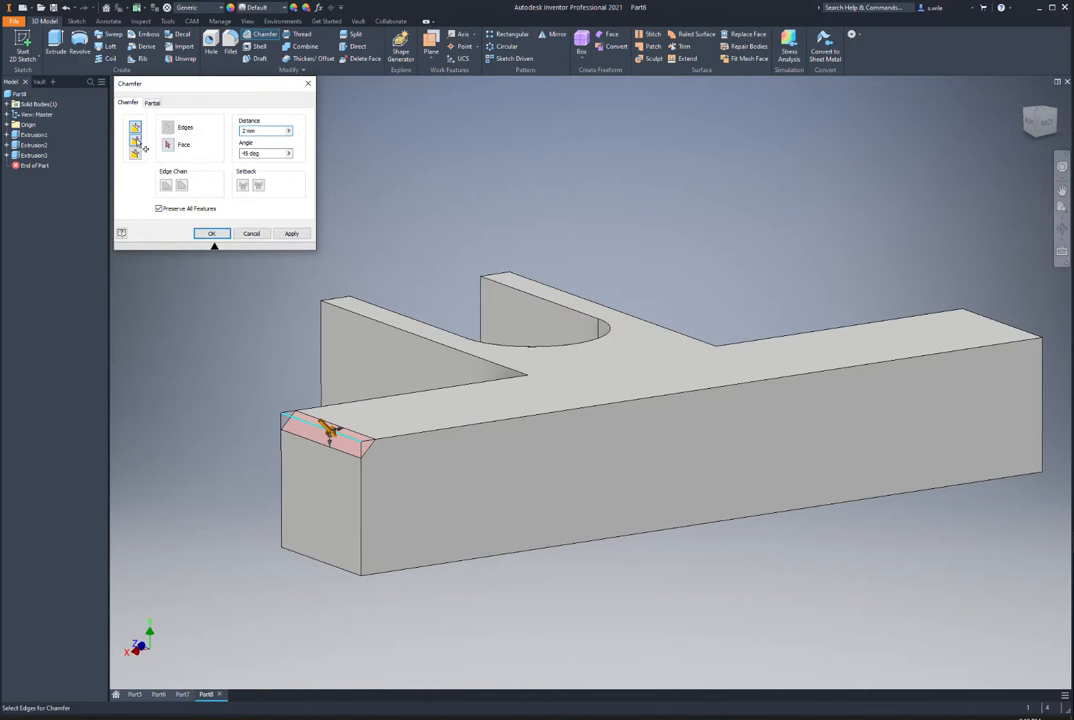
{"action": "left_click", "coordinate": [440, 412]}
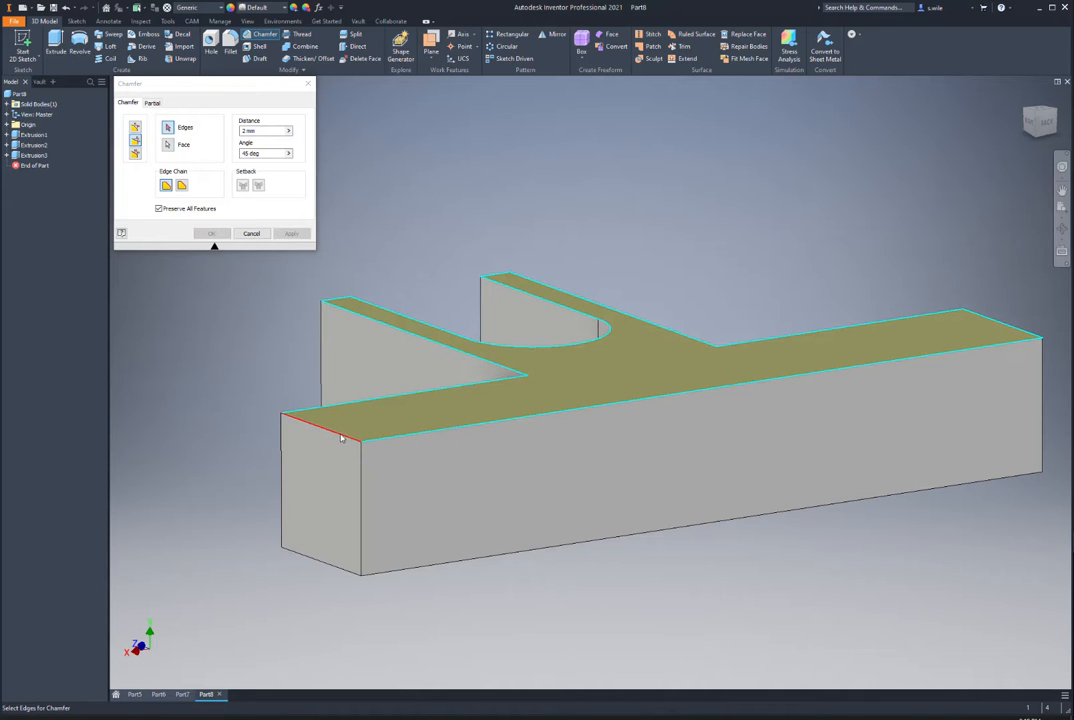
{"action": "left_click", "coordinate": [328, 428]}
{"action": "left_click", "coordinate": [994, 319]}
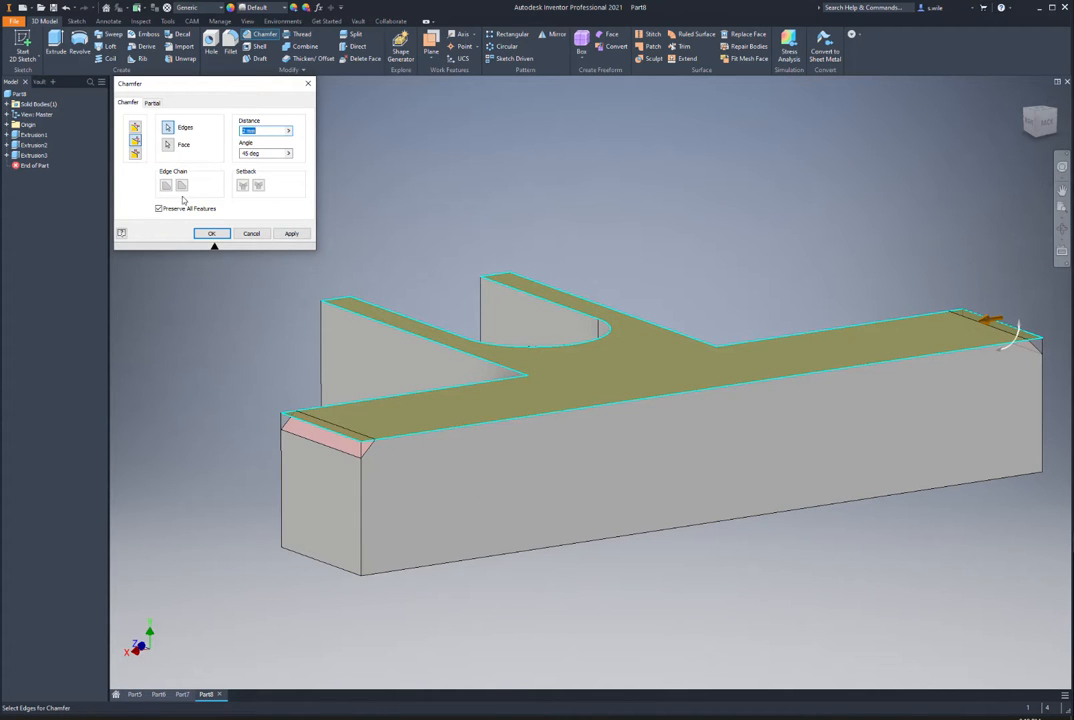
{"action": "left_click", "coordinate": [135, 152]}
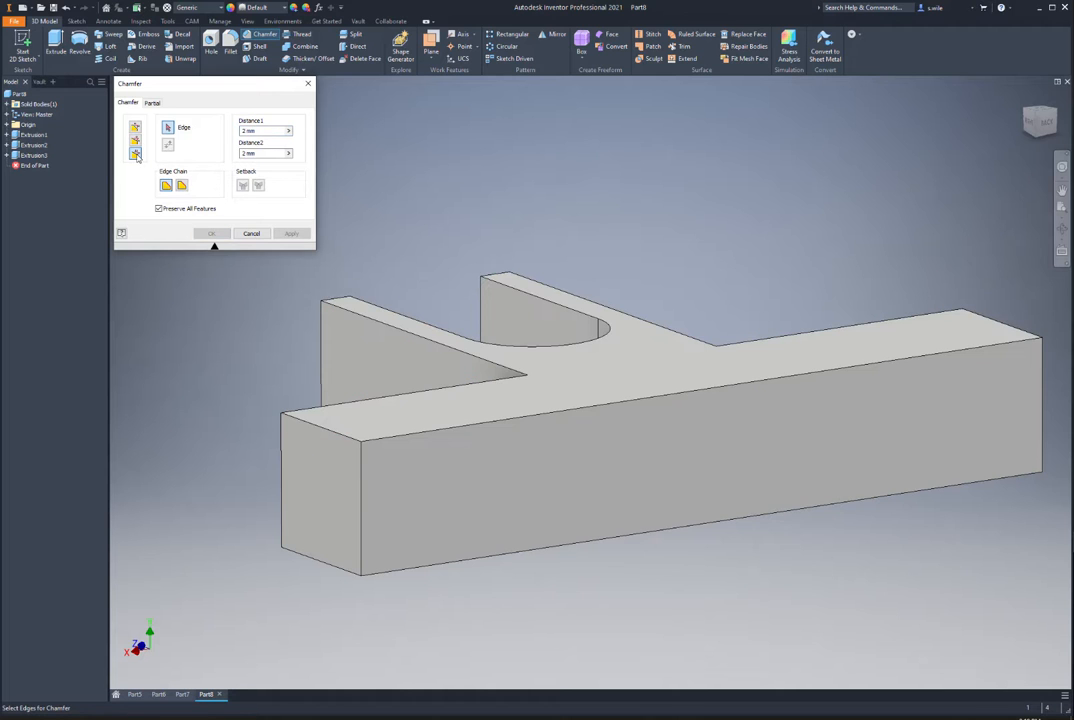
Step: Chamfer the left end's top edge with distances 15 and 16-9
{"action": "left_click", "coordinate": [322, 426]}
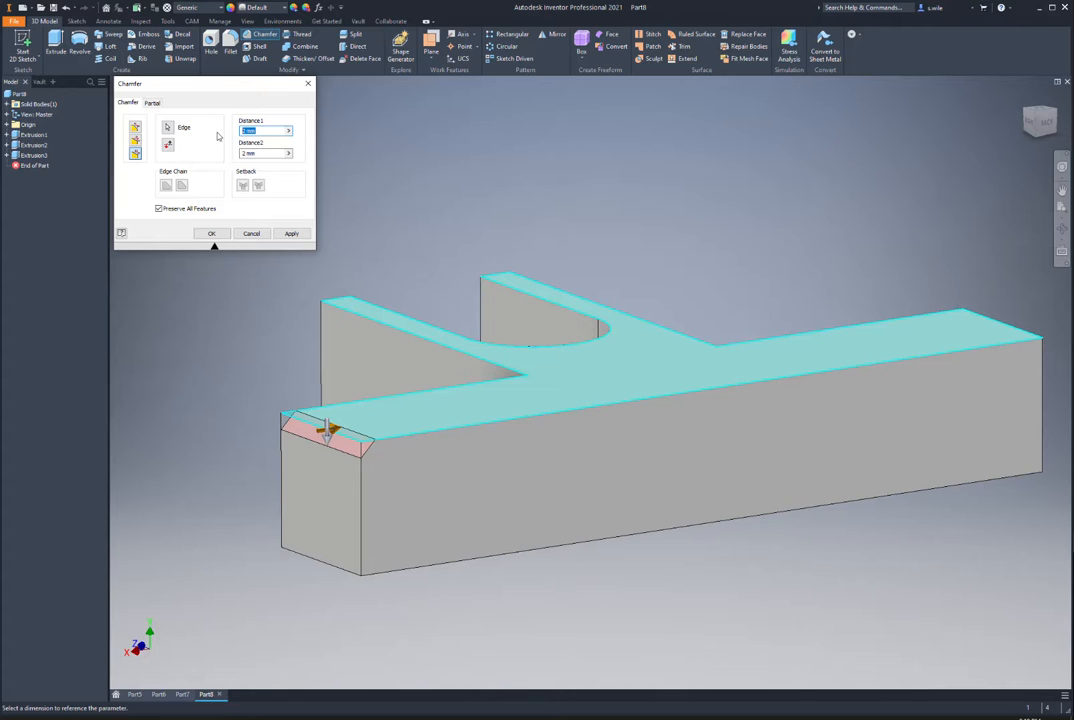
{"action": "type", "text": "15"}
{"action": "key", "text": "Tab"}
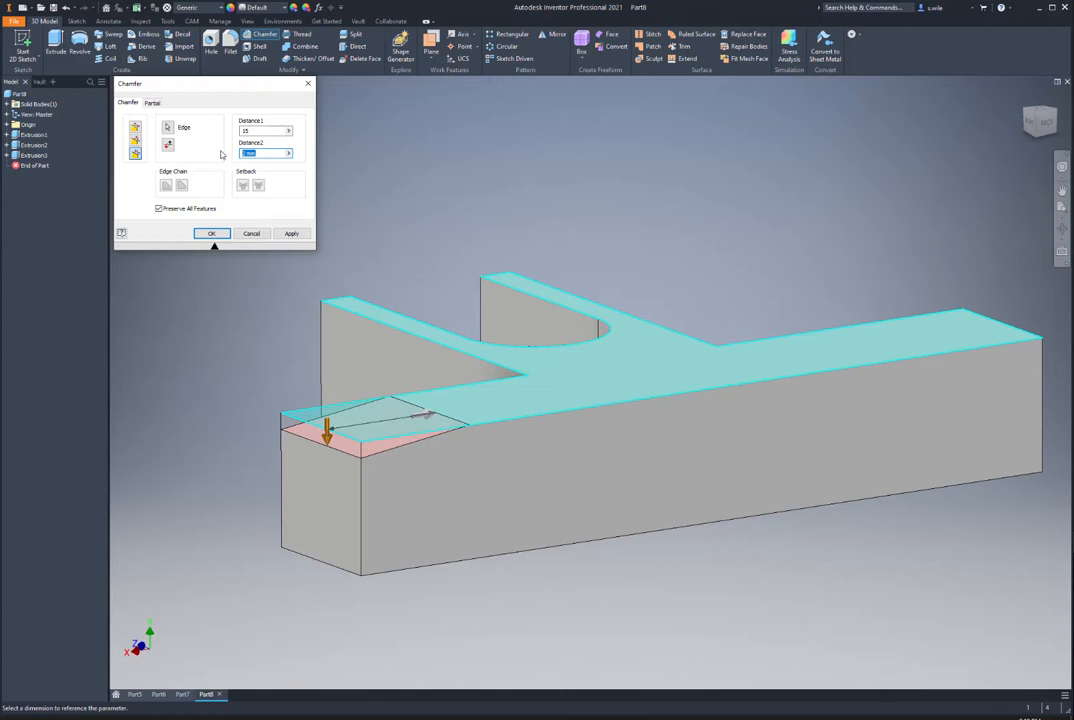
{"action": "type", "text": "16-9"}
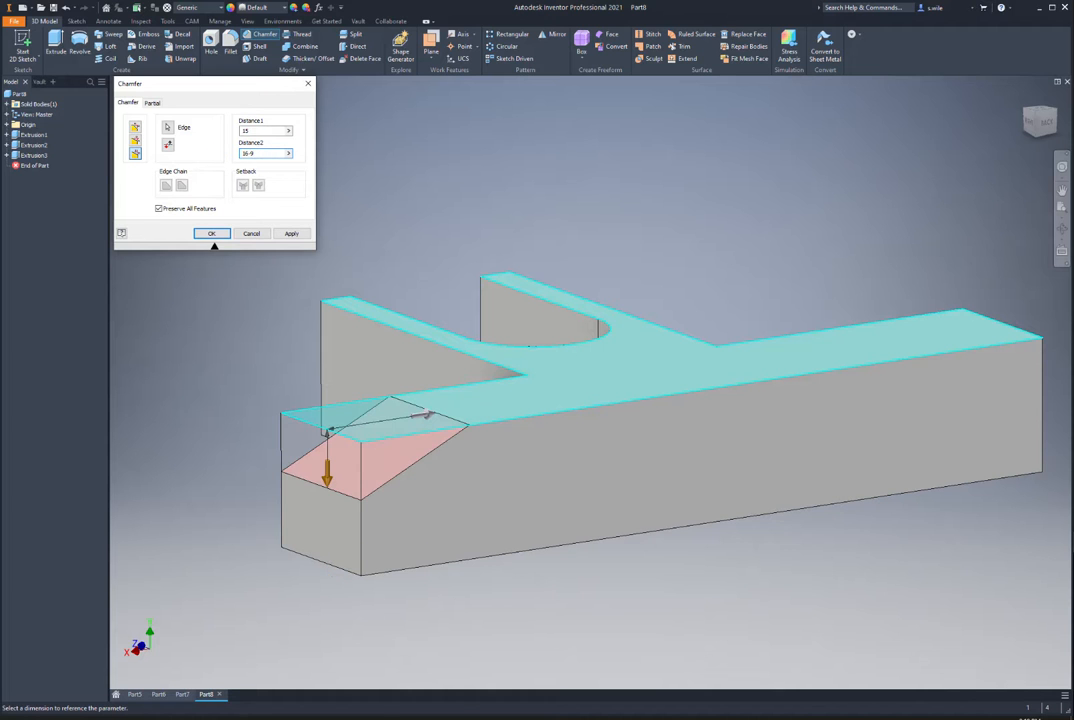
{"action": "left_click", "coordinate": [212, 233]}
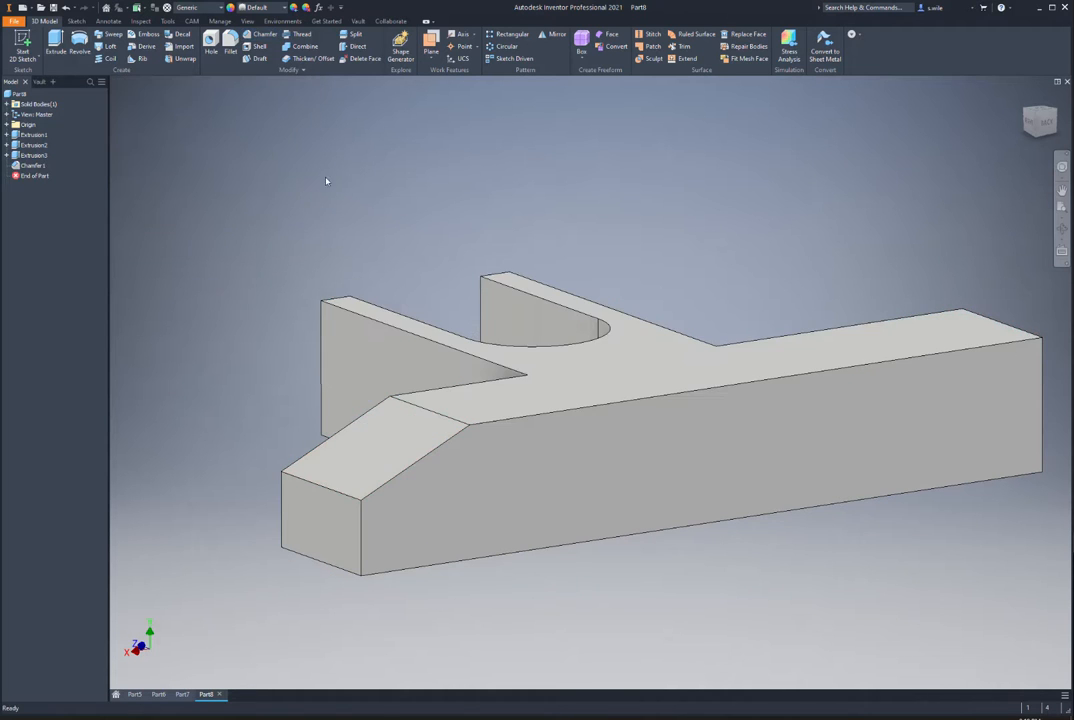
Step: Chamfer the right end's top edge the same way with the direction flipped
{"action": "key", "text": "space"}
{"action": "left_click", "coordinate": [991, 319]}
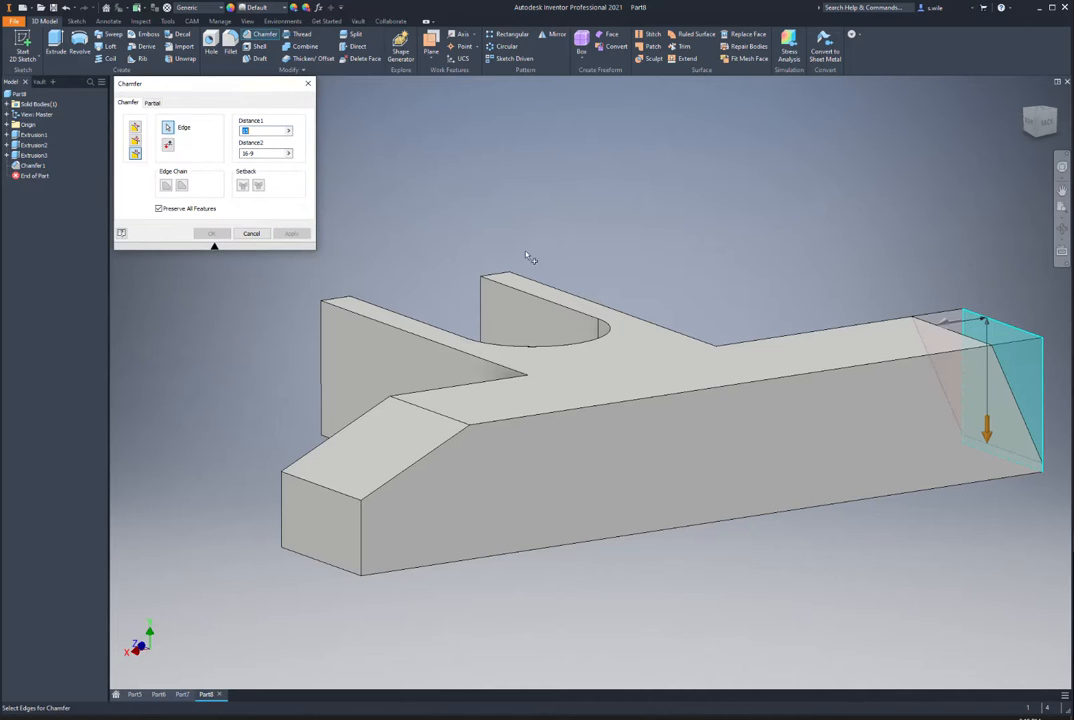
{"action": "left_click", "coordinate": [169, 146]}
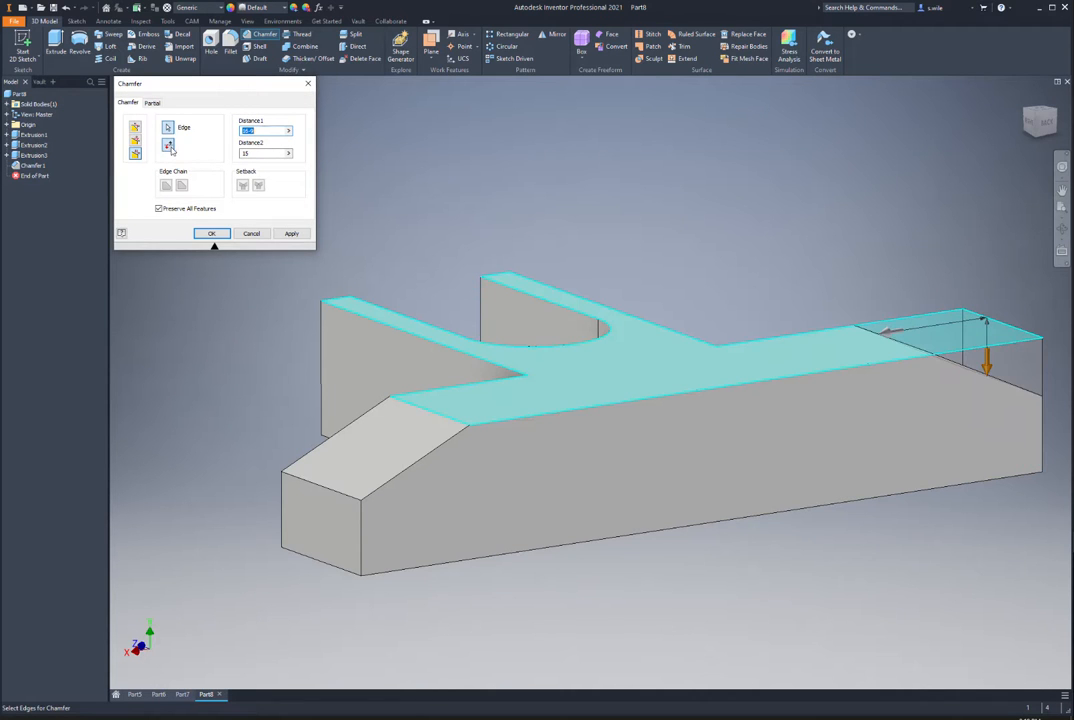
{"action": "left_click", "coordinate": [212, 233]}
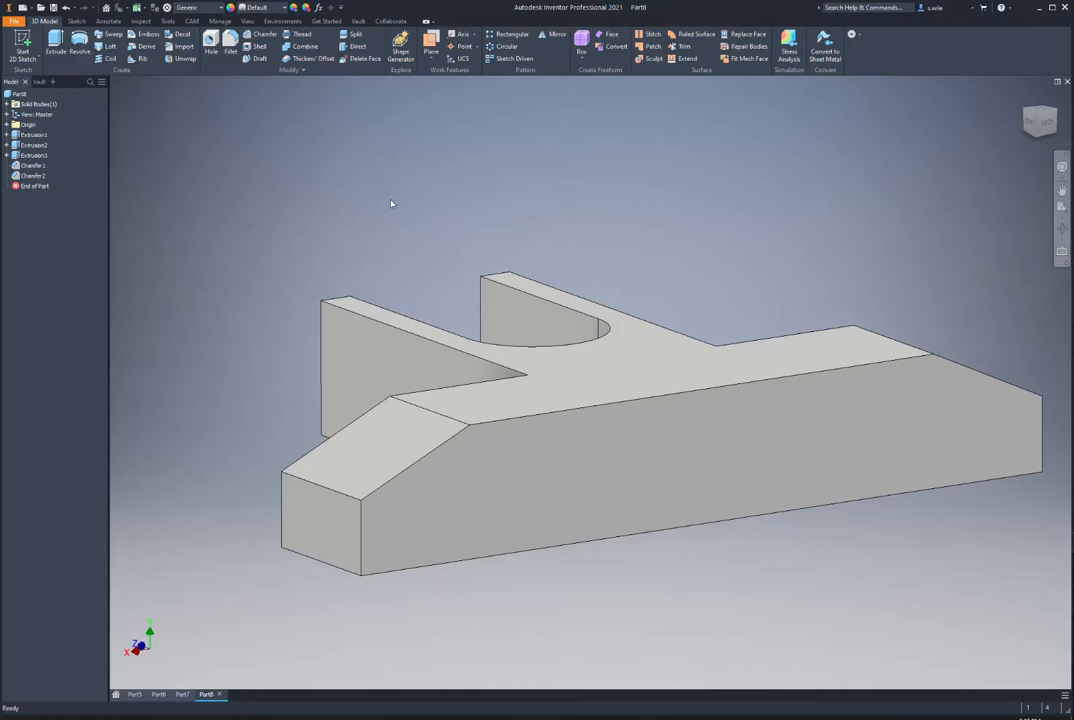
Step: Sketch a rectangle on the top face with its top-edge midpoint on the projected centre point
{"action": "key", "text": "s"}
{"action": "left_click", "coordinate": [665, 352]}
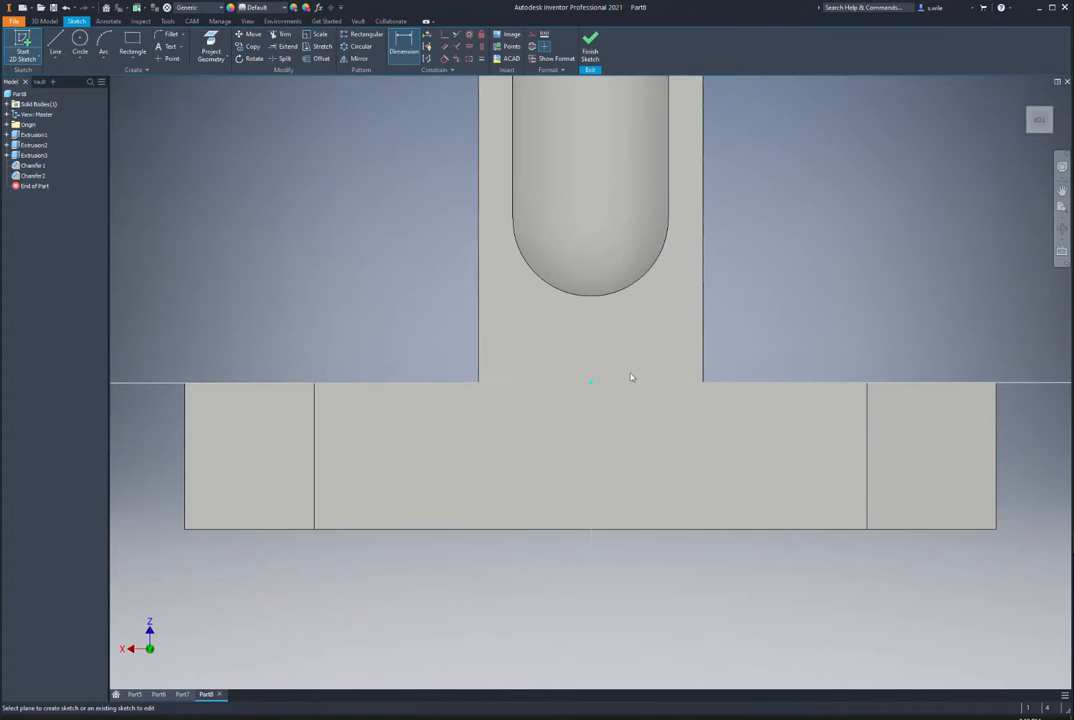
{"action": "left_click", "coordinate": [210, 43]}
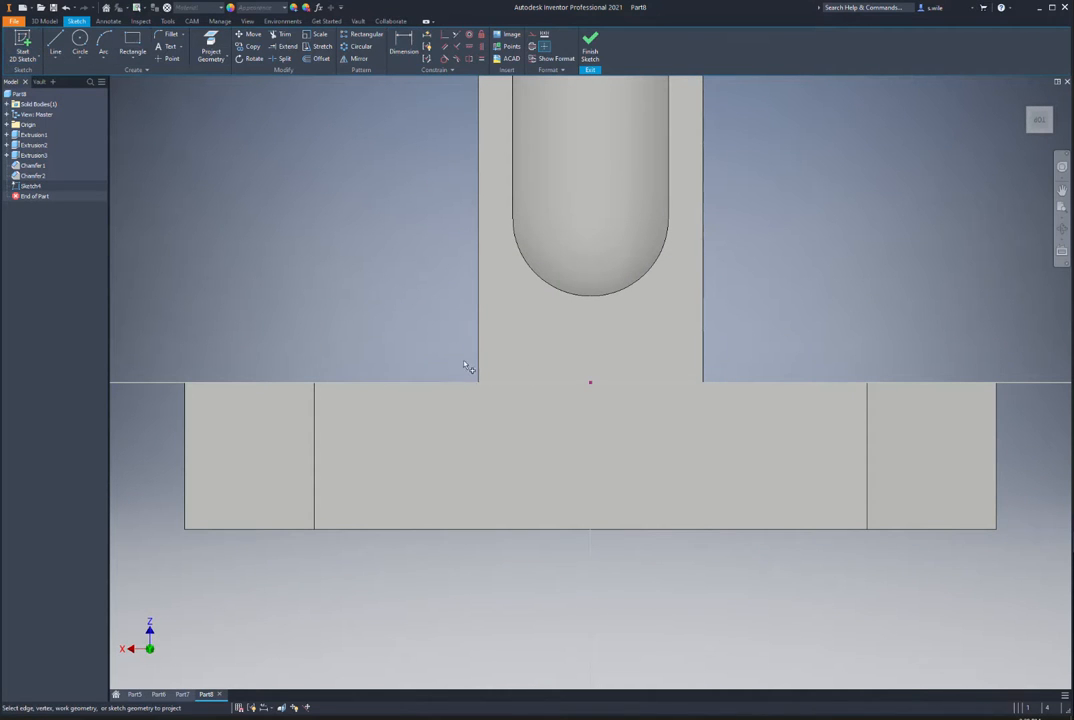
{"action": "left_click", "coordinate": [130, 47]}
{"action": "left_click", "coordinate": [453, 425]}
{"action": "left_click", "coordinate": [666, 481]}
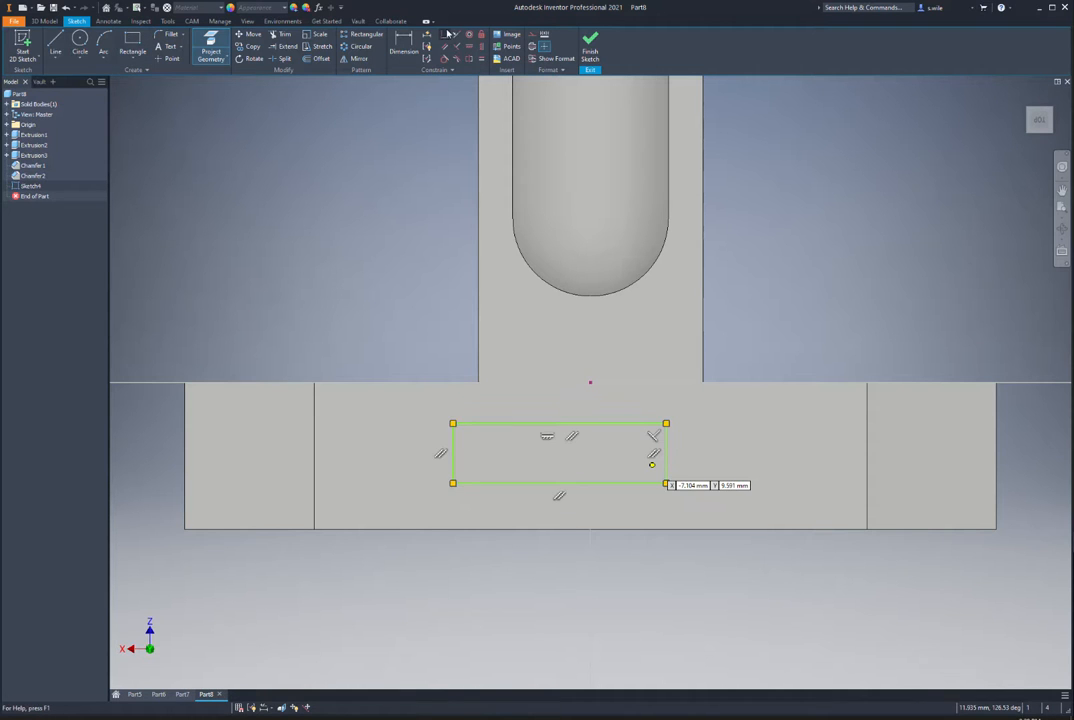
{"action": "left_click", "coordinate": [560, 423]}
{"action": "left_click", "coordinate": [591, 383]}
Step: Dimension the rectangle 35 wide and 17 tall, then finish the sketch
{"action": "key", "text": "d"}
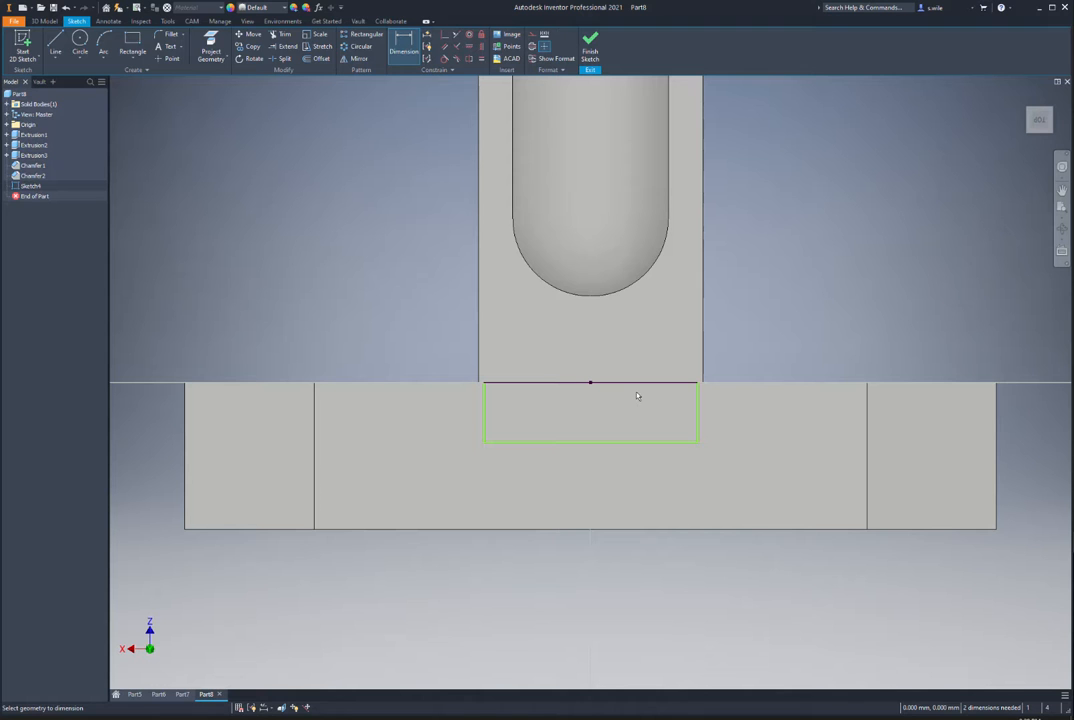
{"action": "left_click", "coordinate": [623, 442]}
{"action": "left_click", "coordinate": [618, 472]}
{"action": "type", "text": "35"}
{"action": "key", "text": "Return"}
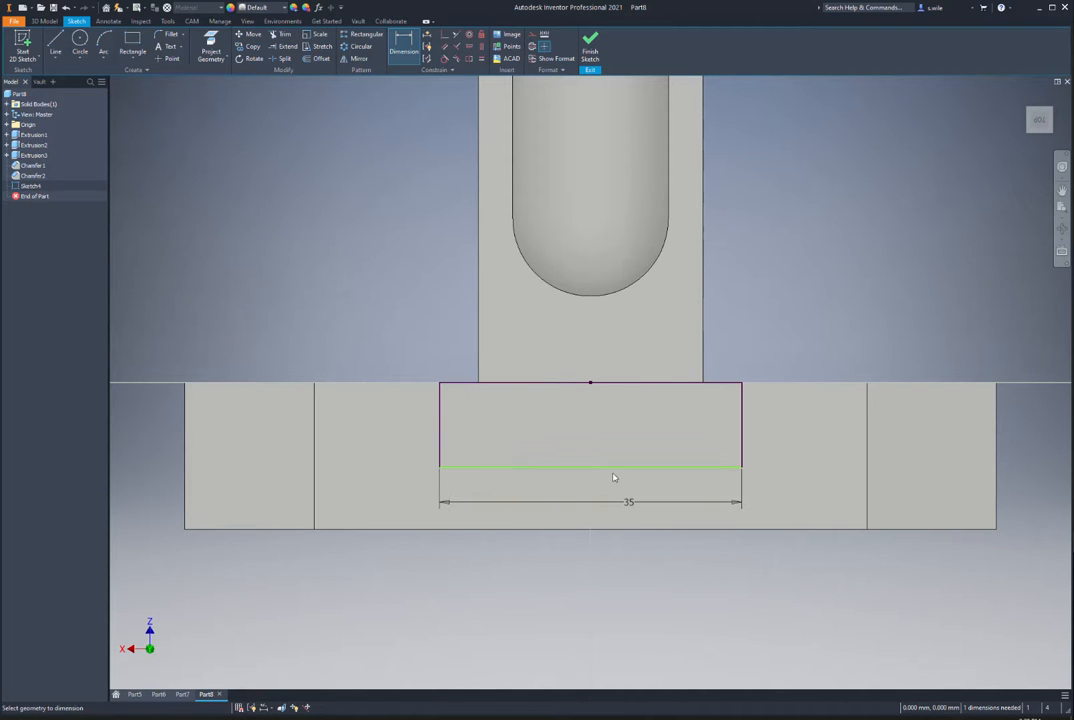
{"action": "left_click", "coordinate": [439, 422]}
{"action": "left_click", "coordinate": [393, 420]}
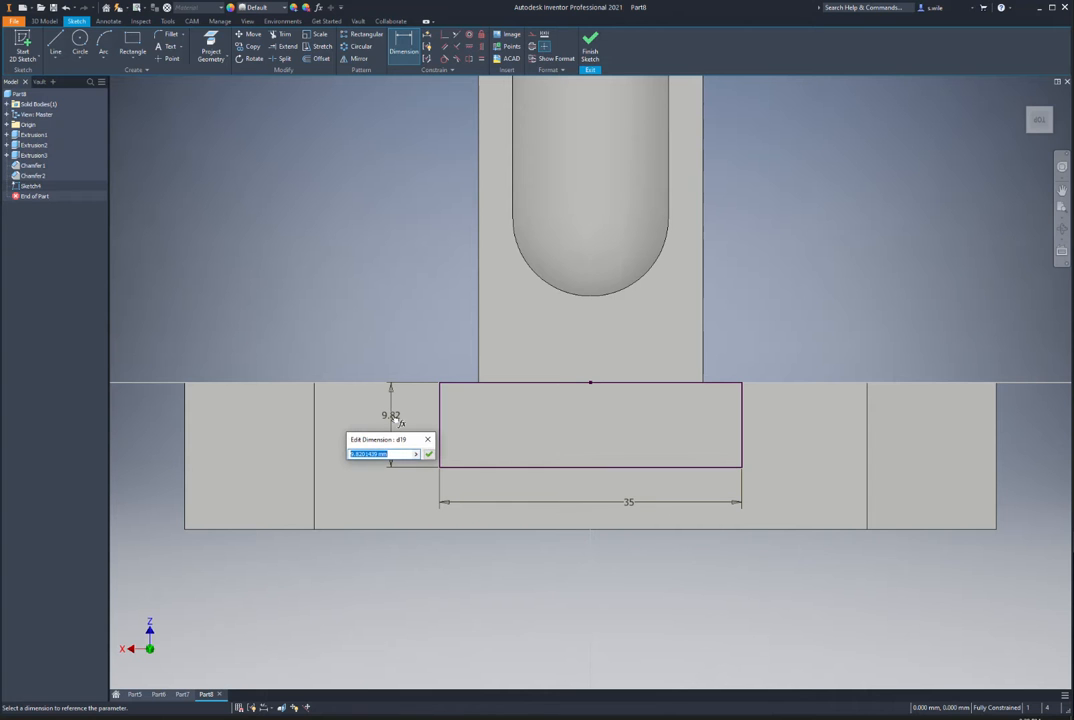
{"action": "type", "text": "17"}
{"action": "key", "text": "Return"}
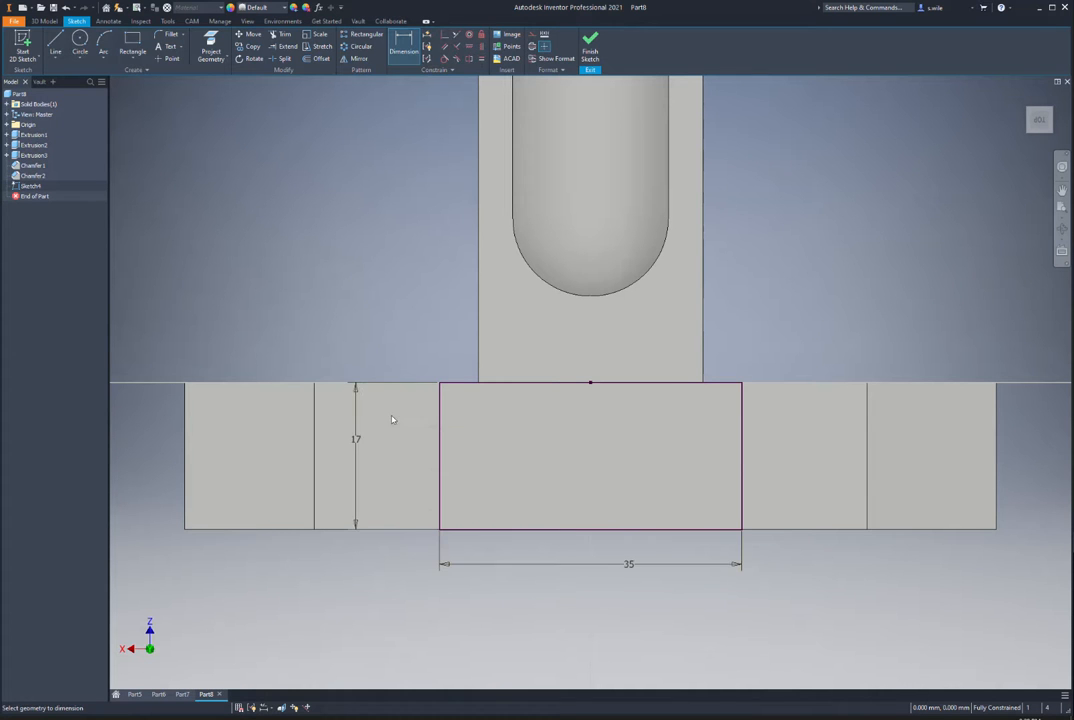
{"action": "left_click", "coordinate": [590, 45]}
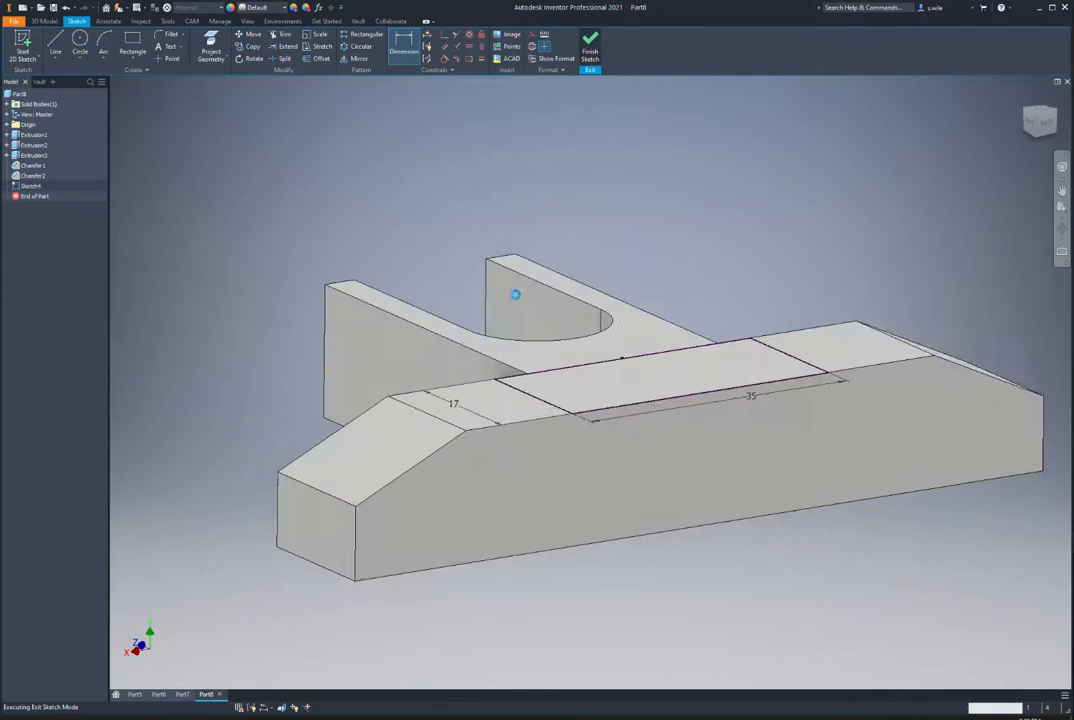
Step: Extrude the rectangle 16 mm
{"action": "key", "text": "e"}
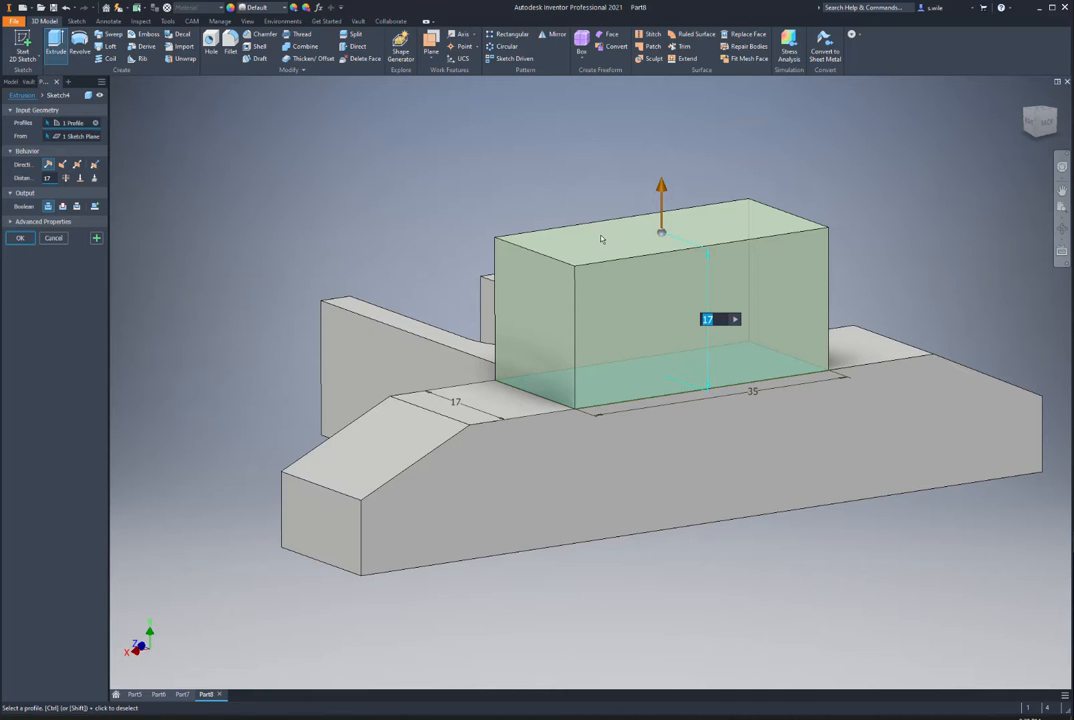
{"action": "type", "text": "16"}
{"action": "key", "text": "Return"}
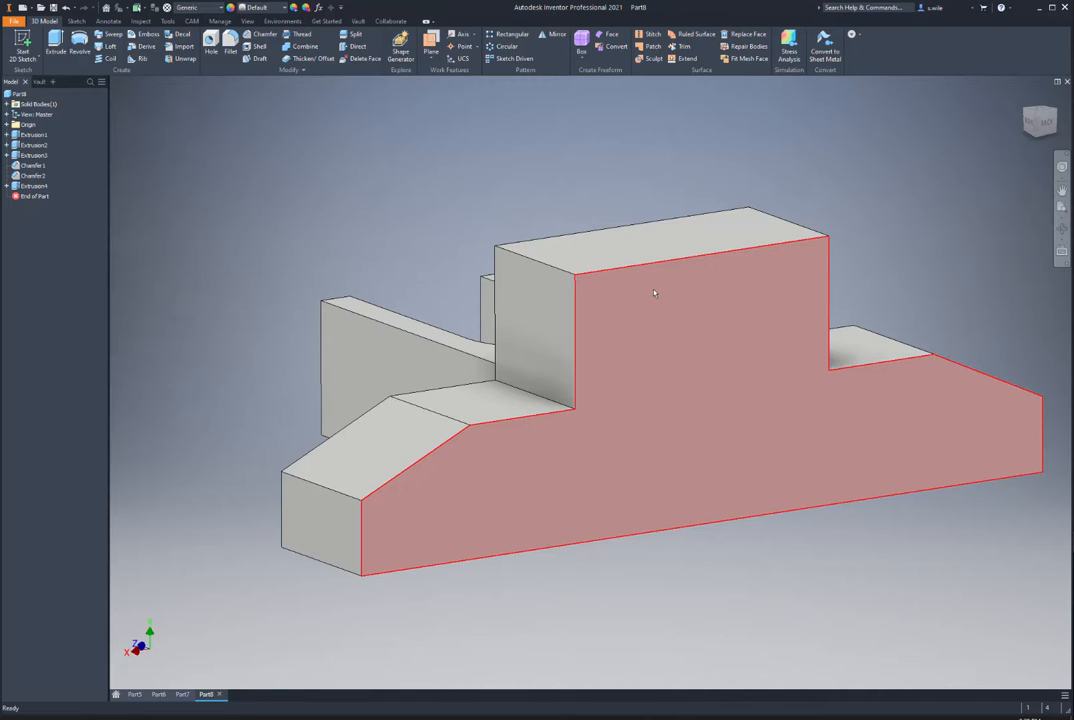
Step: Start a sketch on the block's side face, project its edges, and draw a long strip and a tall rectangle
{"action": "left_click", "coordinate": [547, 307]}
{"action": "key", "text": "s"}
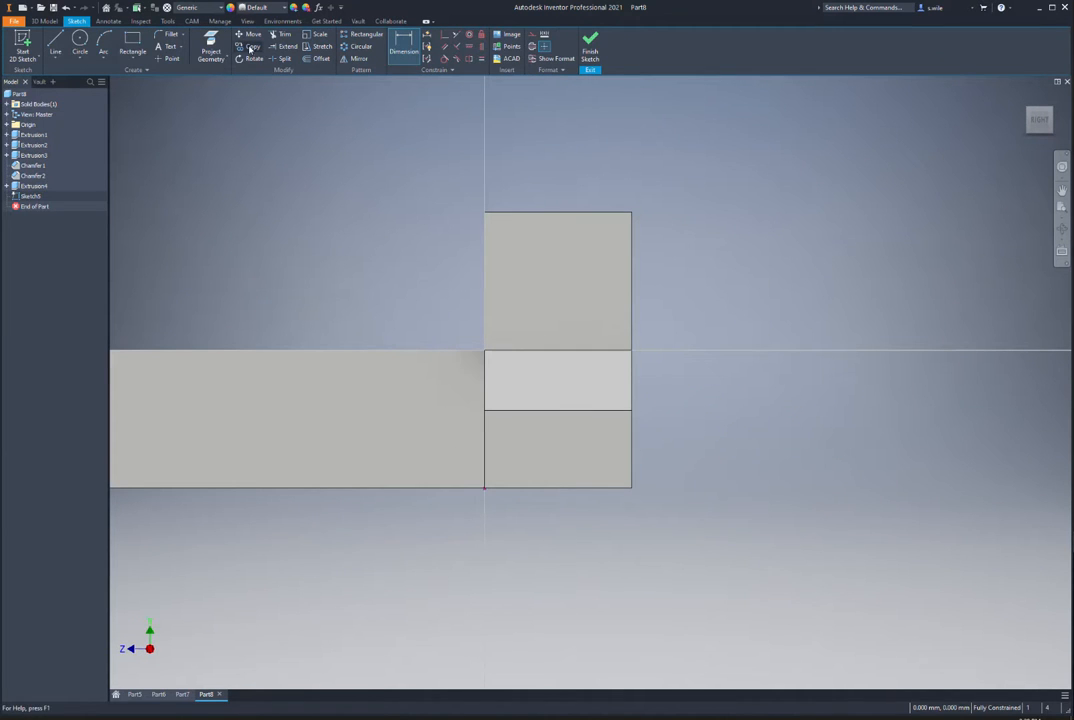
{"action": "key", "text": "p"}
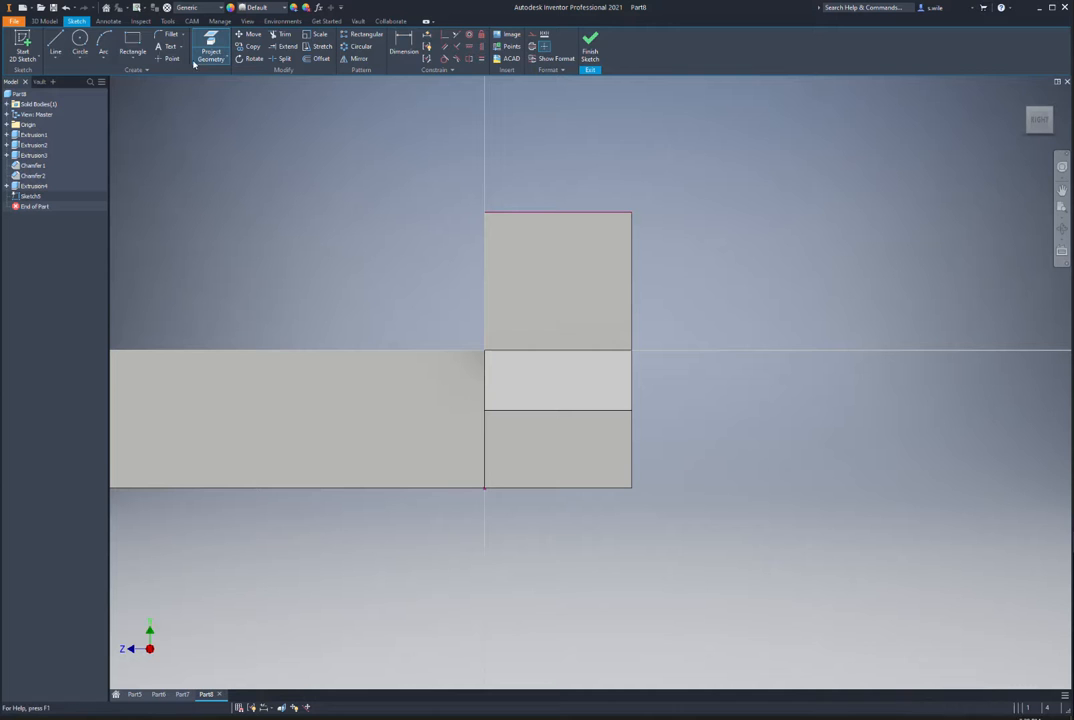
{"action": "left_click", "coordinate": [130, 42]}
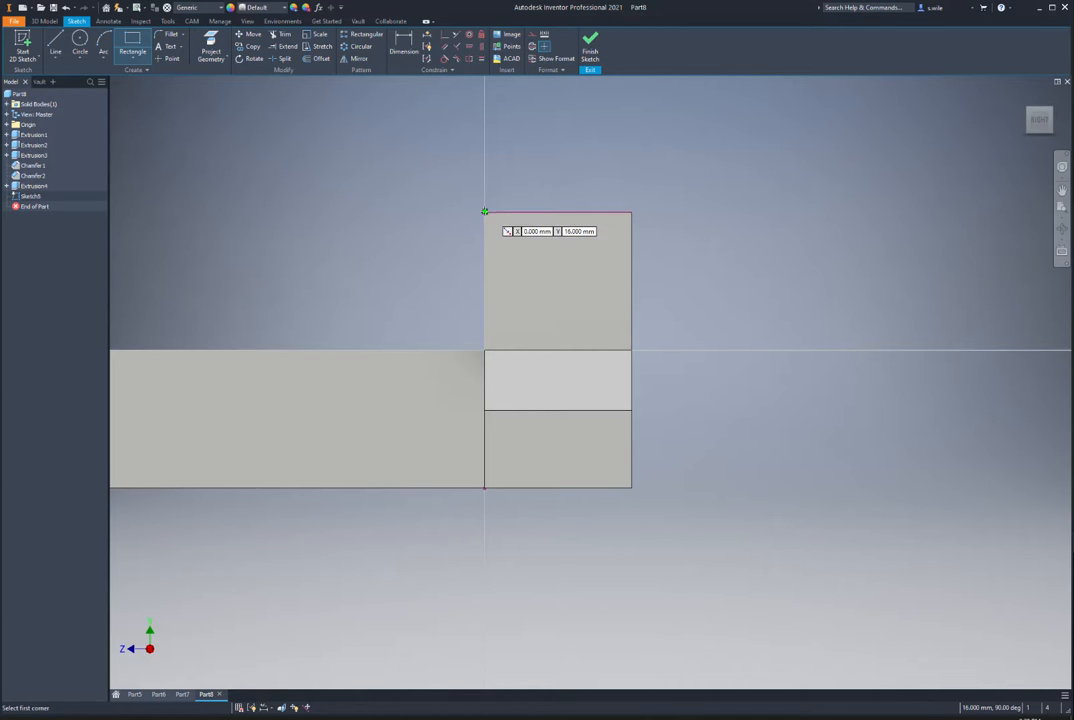
{"action": "left_click", "coordinate": [484, 211]}
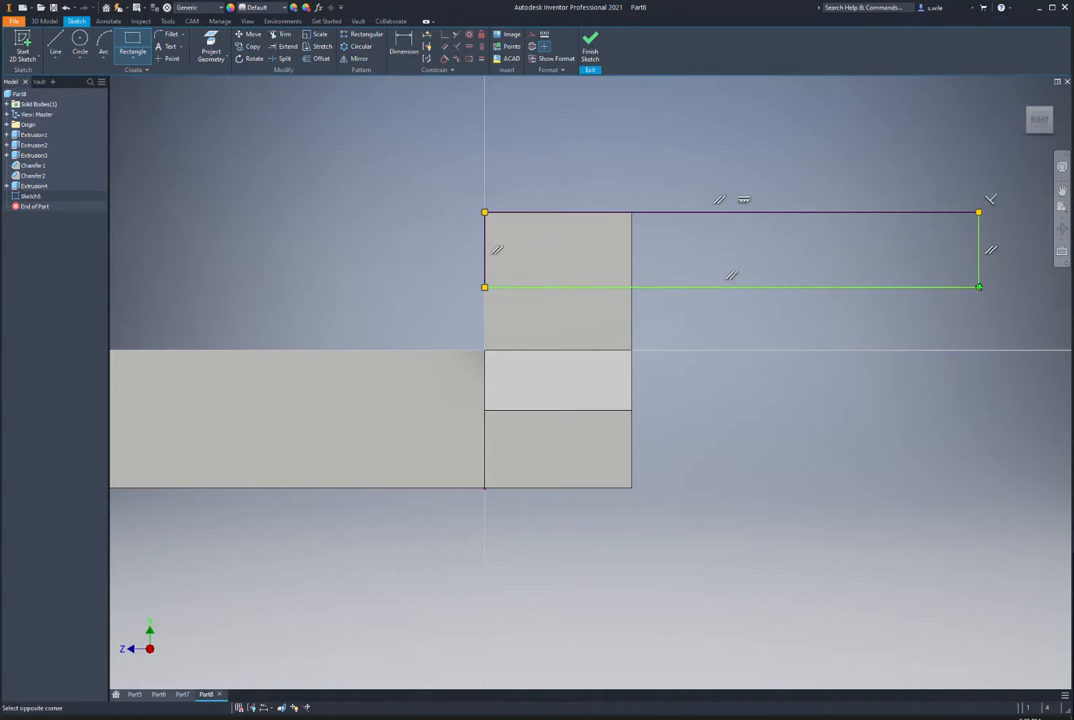
{"action": "left_click", "coordinate": [910, 118]}
{"action": "middle_click_drag", "start_coordinate": [734, 178], "coordinate": [689, 238]}
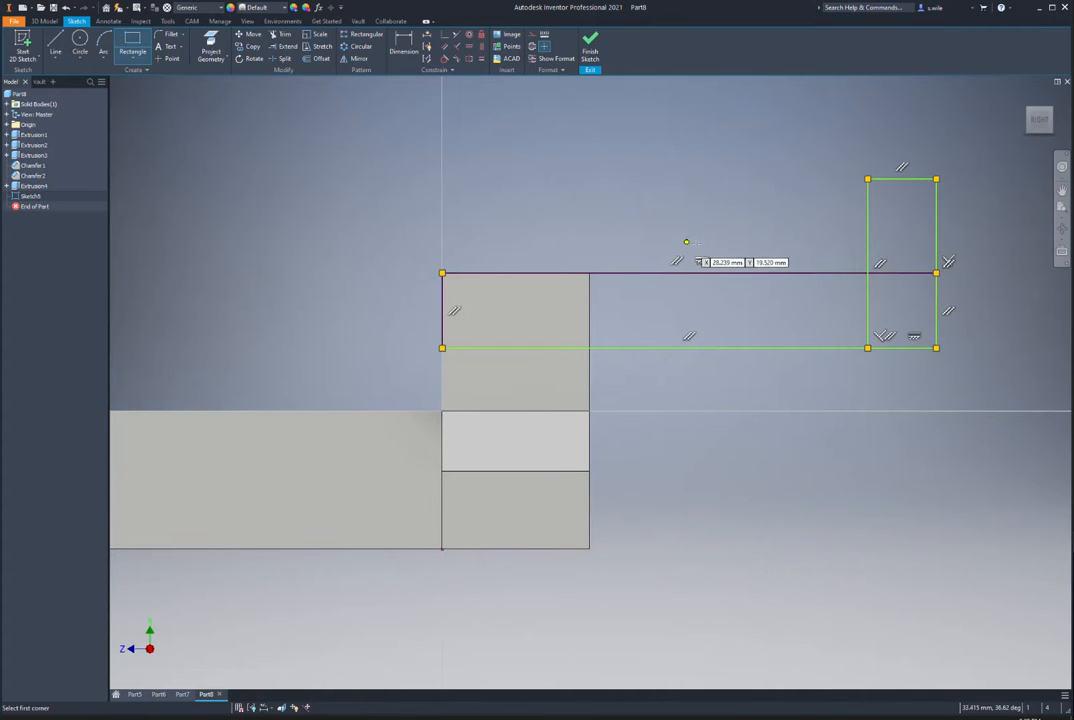
Step: Dimension the strip height to 10 and make the tall rectangle's width equal to it
{"action": "key", "text": "d"}
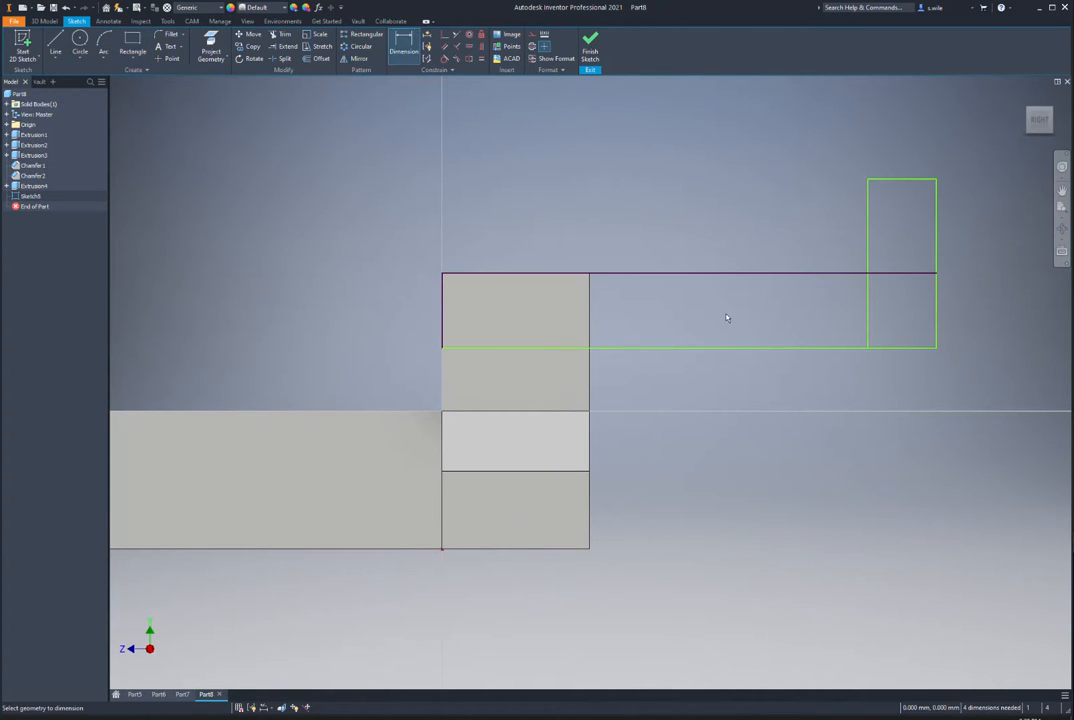
{"action": "left_click", "coordinate": [705, 348]}
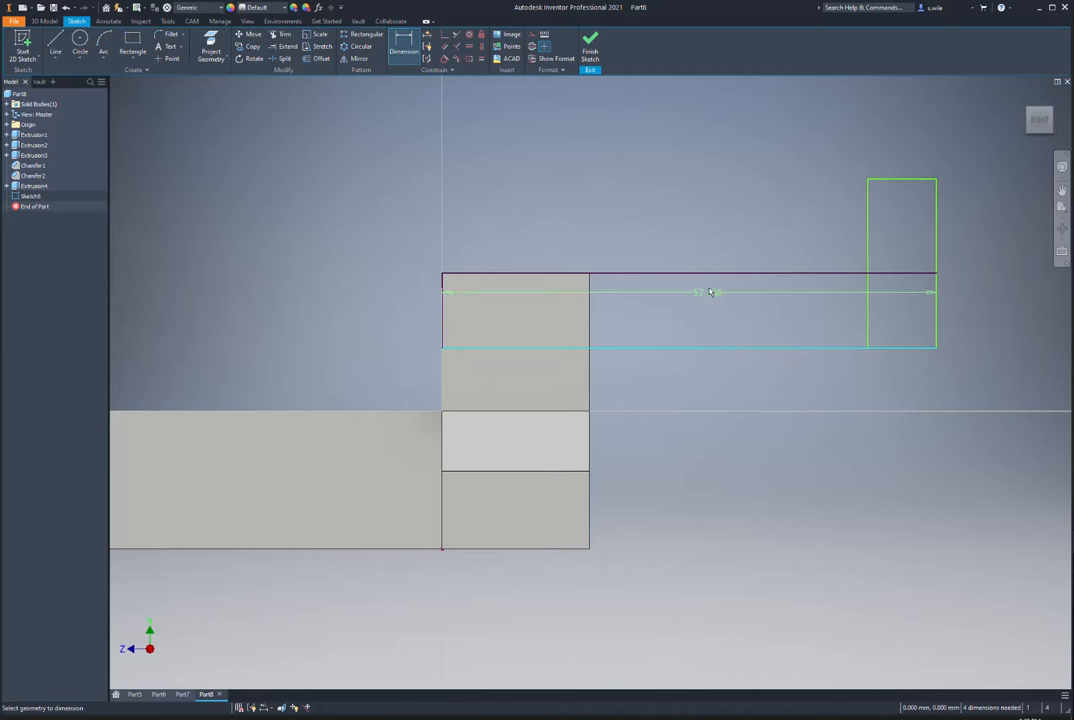
{"action": "left_click", "coordinate": [708, 274]}
{"action": "left_click", "coordinate": [702, 302]}
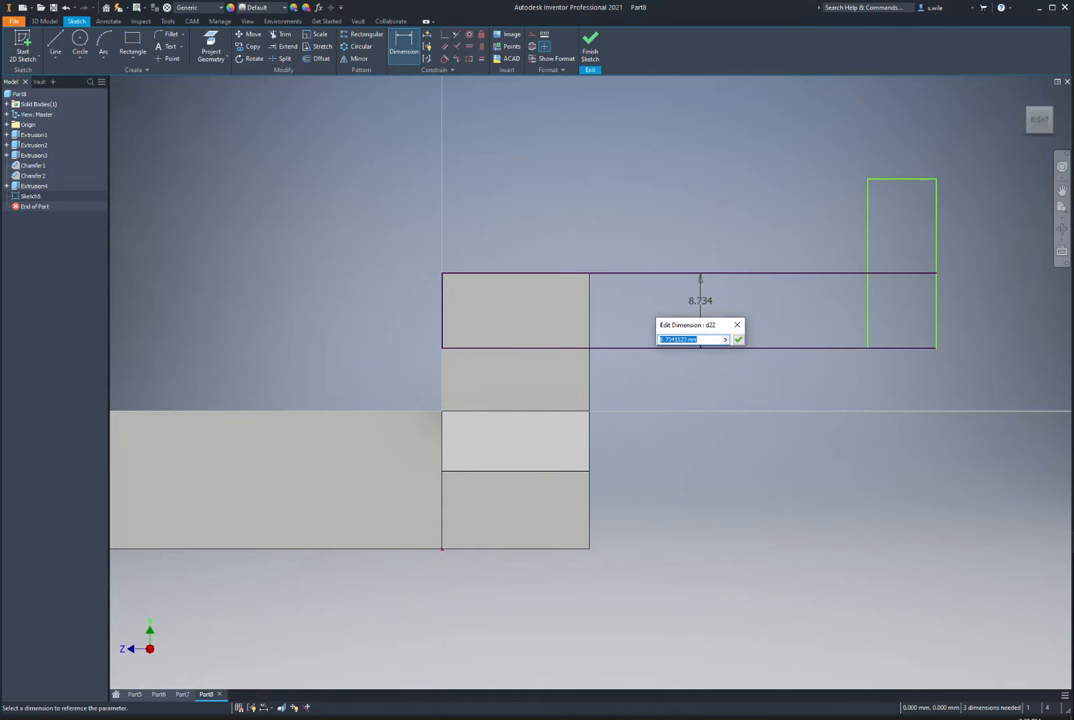
{"action": "type", "text": "10"}
{"action": "key", "text": "Return"}
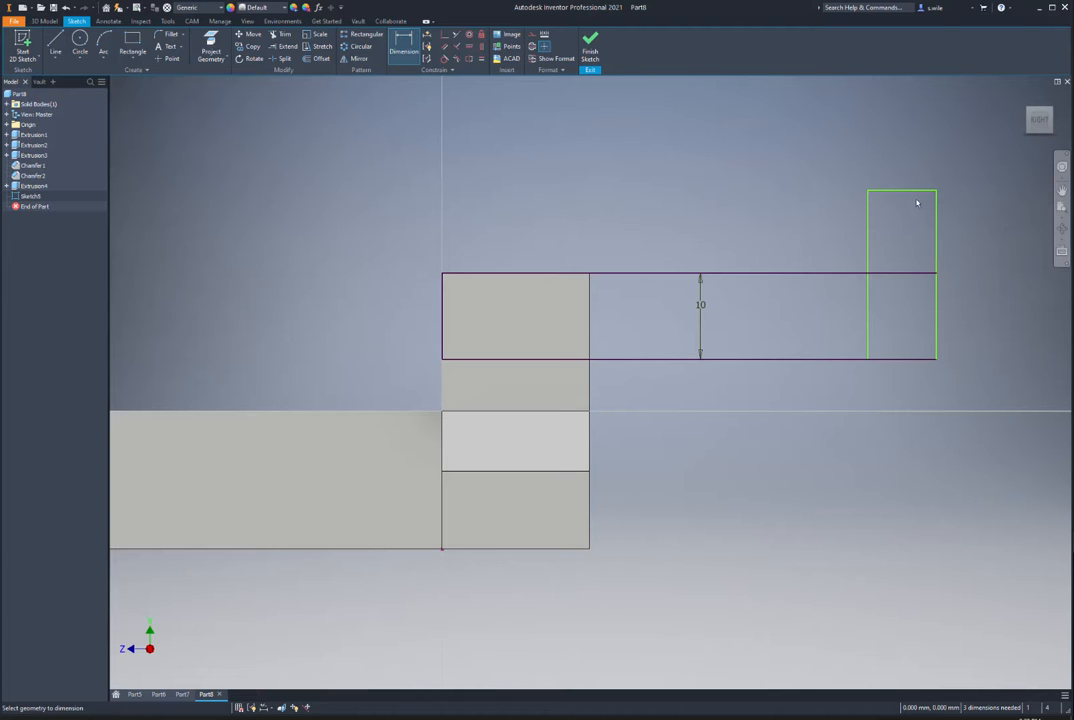
{"action": "left_click", "coordinate": [916, 191]}
{"action": "left_click", "coordinate": [904, 206]}
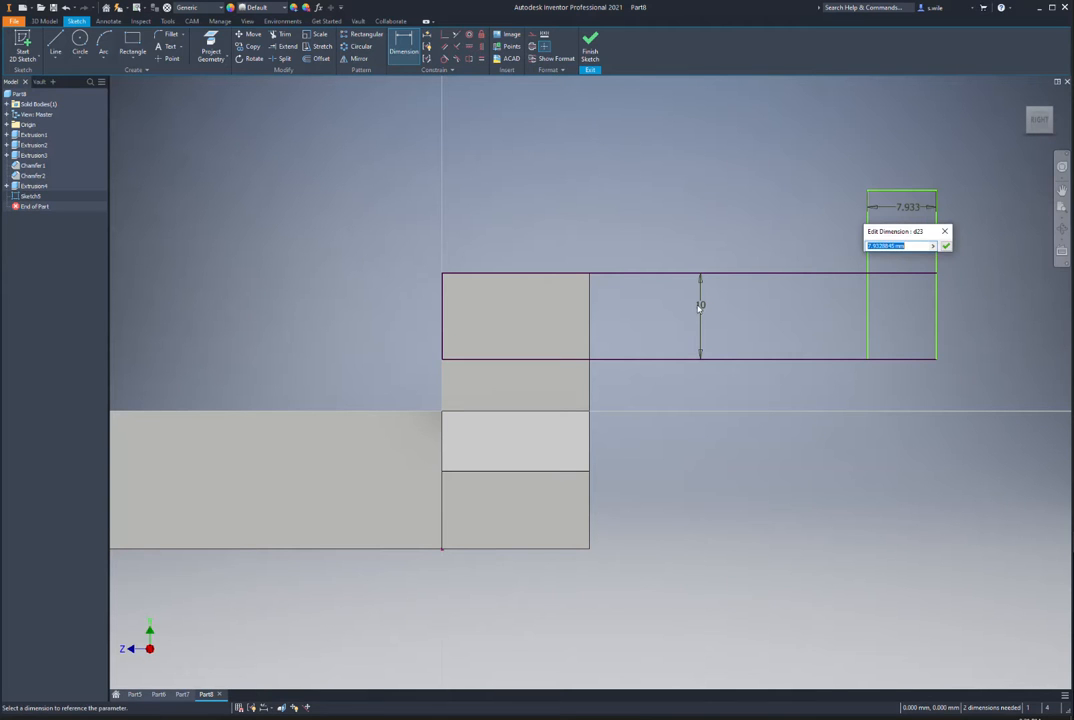
{"action": "left_click", "coordinate": [699, 306]}
{"action": "key", "text": "Return"}
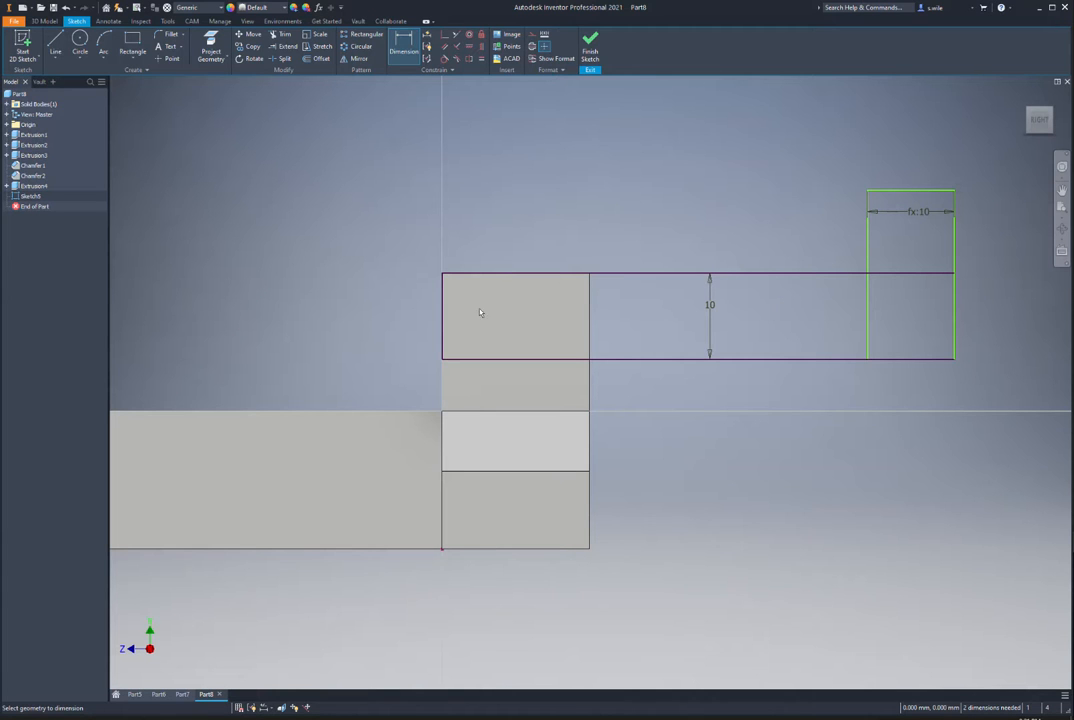
Step: Place the upright 42 mm from the strip's left edge and make it 20 tall
{"action": "left_click", "coordinate": [443, 306]}
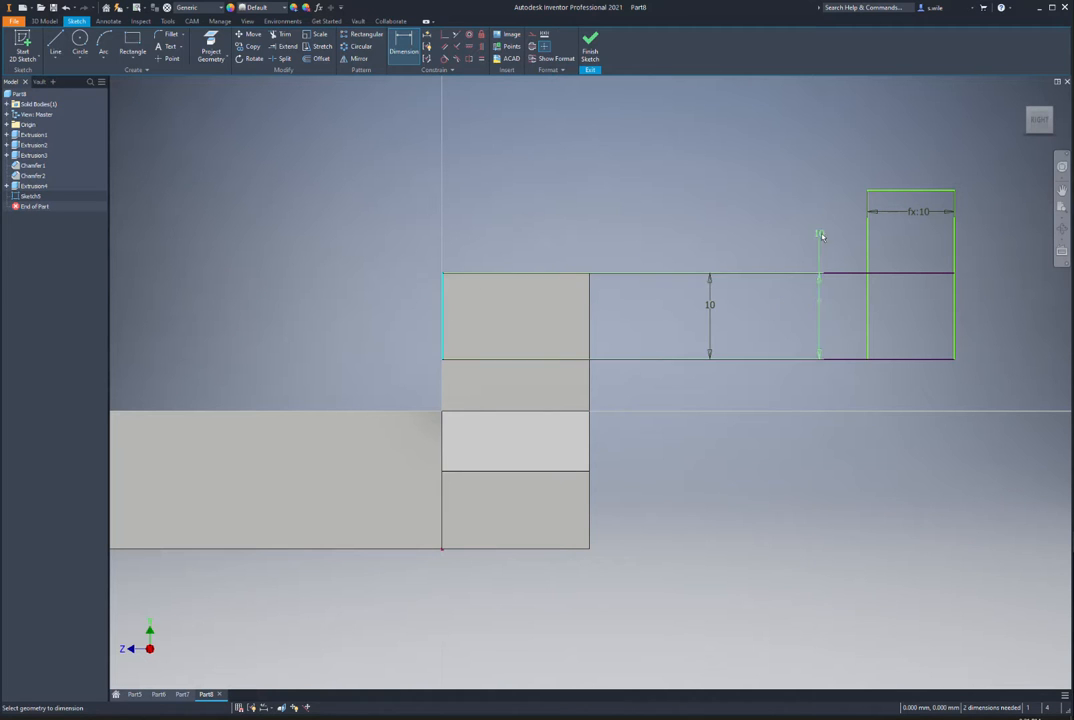
{"action": "left_click", "coordinate": [866, 237]}
{"action": "left_click", "coordinate": [726, 222]}
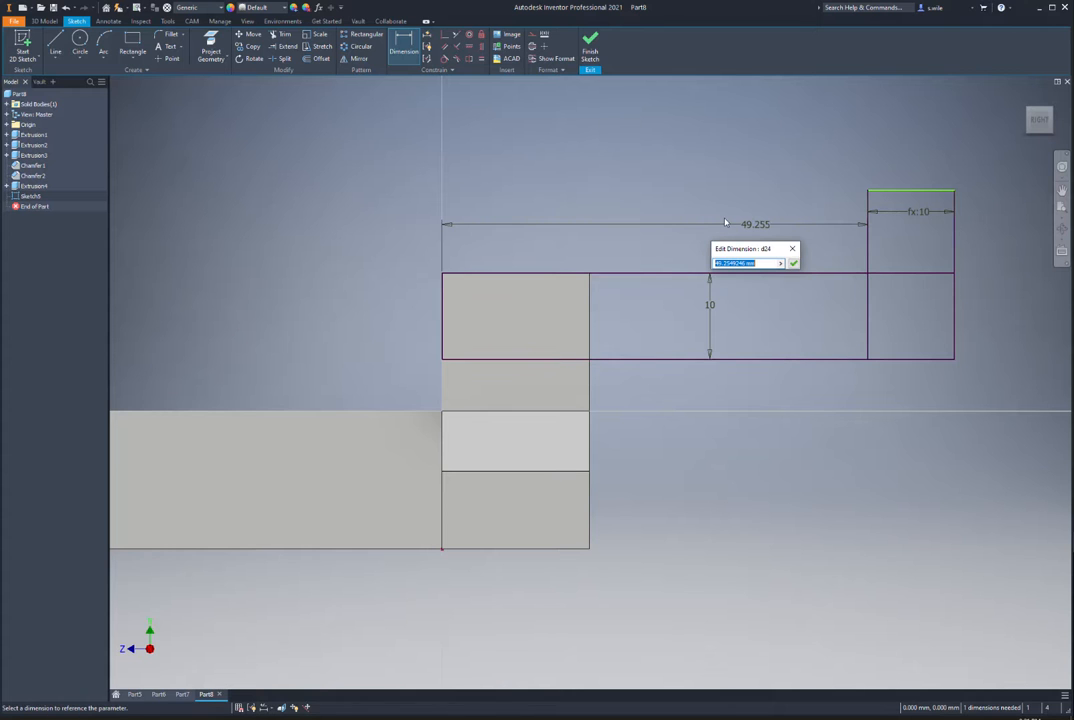
{"action": "type", "text": "42"}
{"action": "key", "text": "Return"}
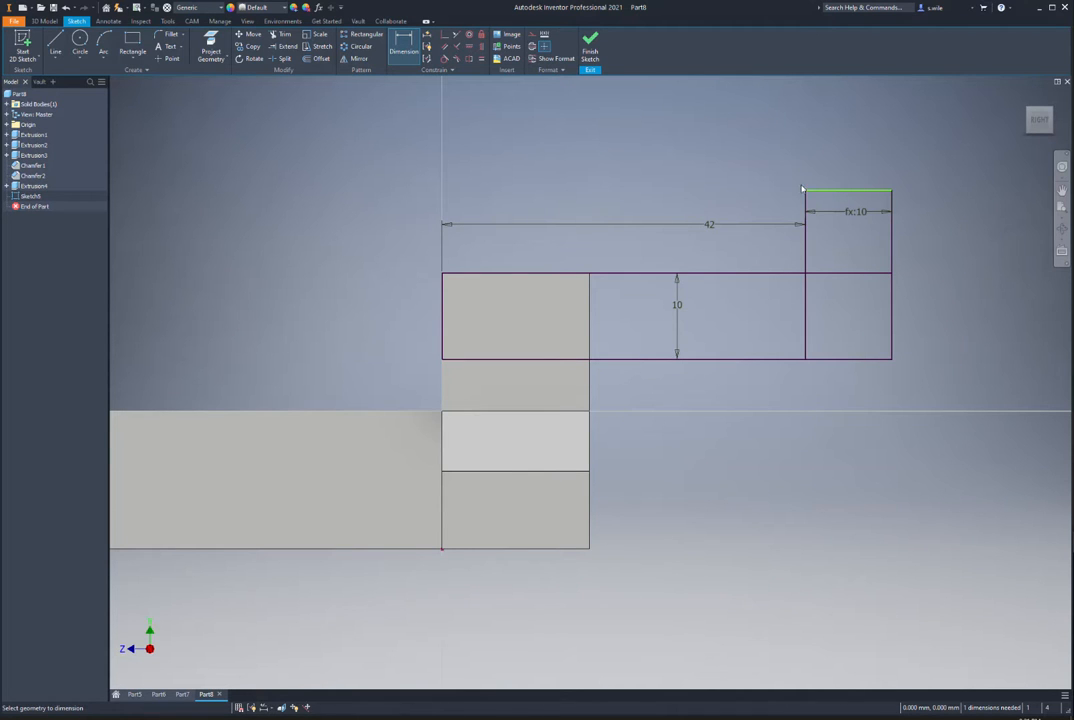
{"action": "left_click", "coordinate": [891, 245]}
{"action": "left_click", "coordinate": [923, 250]}
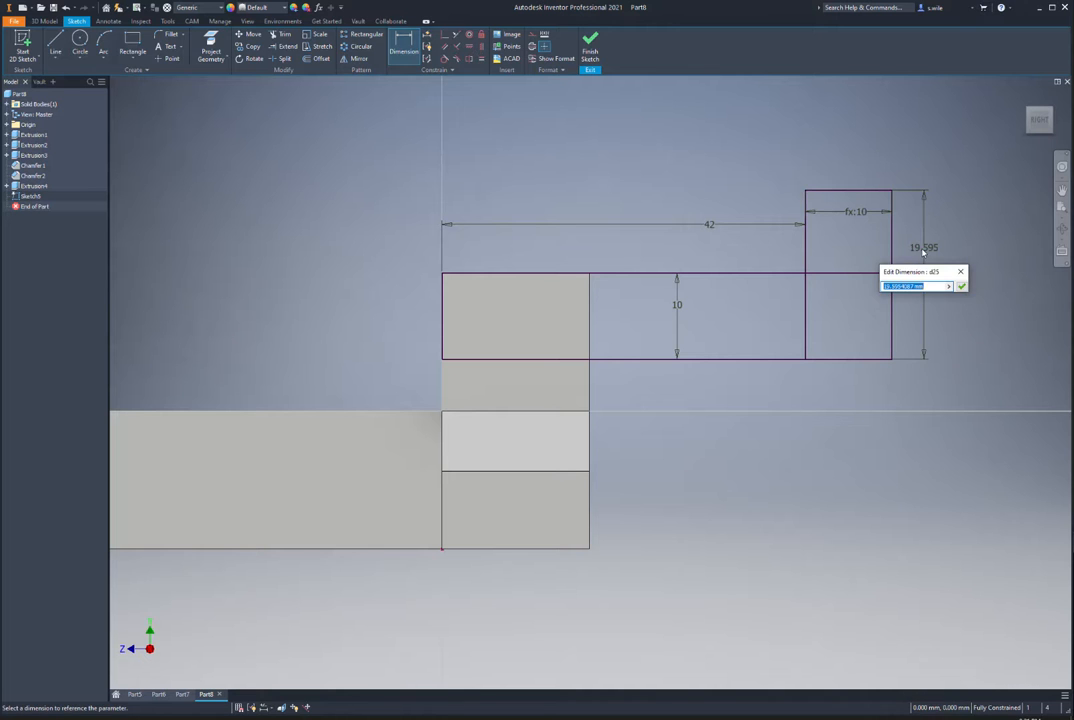
{"action": "key", "text": "Return"}
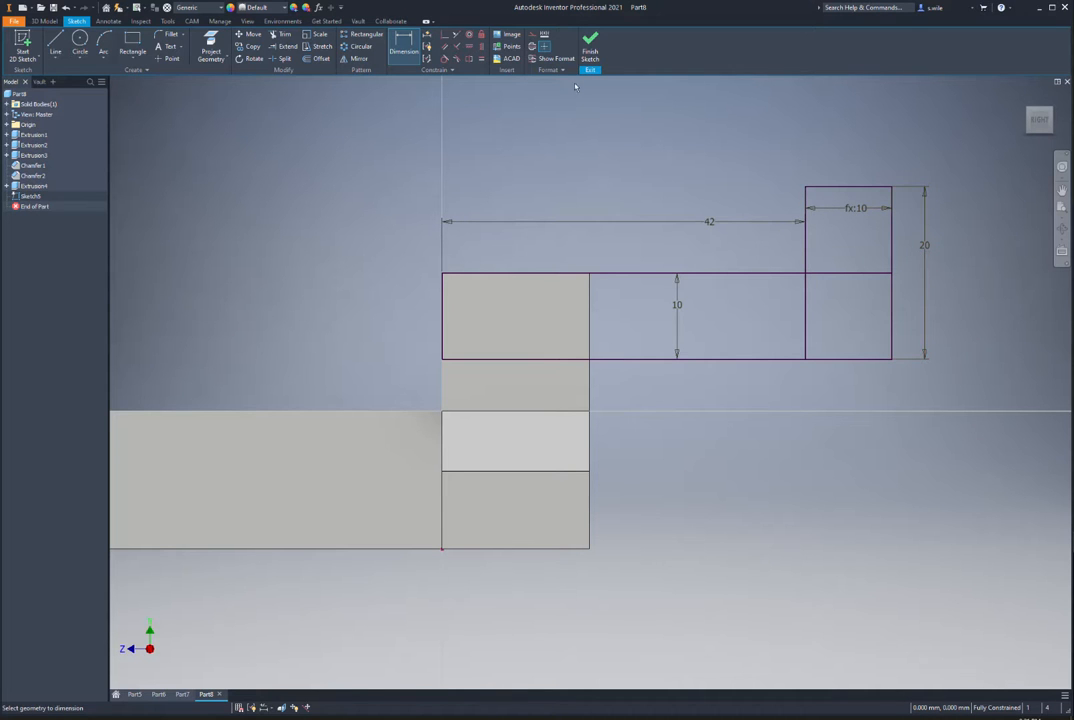
Step: Extrude the new sketch's three regions up to the far end face
{"action": "left_click", "coordinate": [590, 45]}
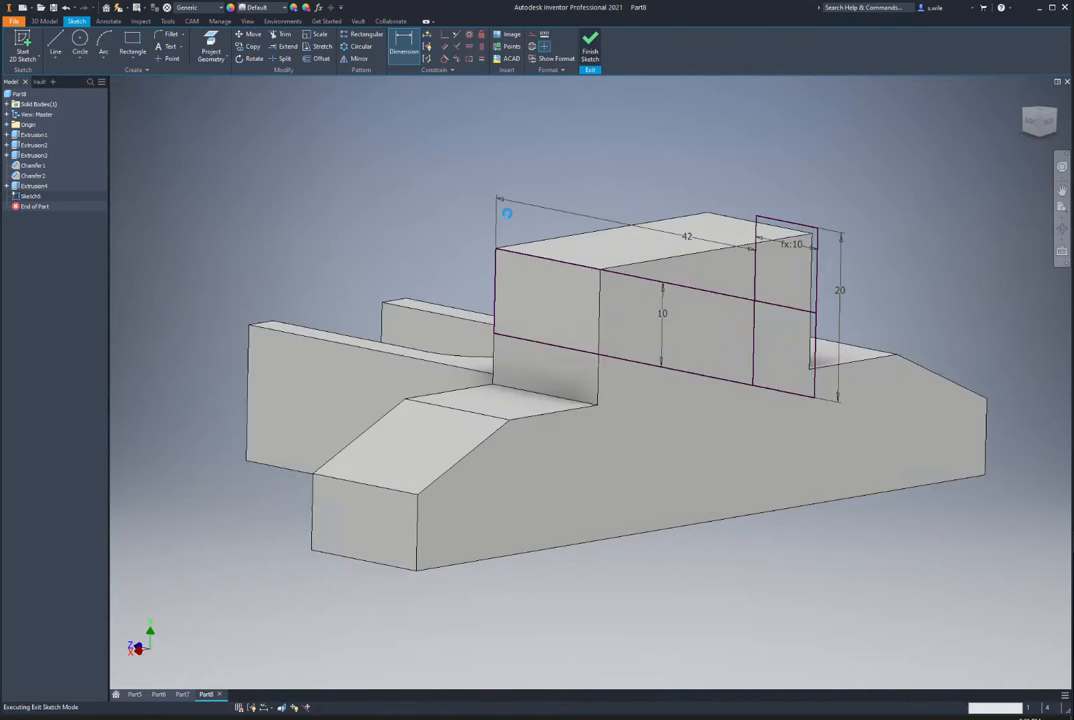
{"action": "key", "text": "e"}
{"action": "left_click", "coordinate": [708, 357]}
{"action": "left_click", "coordinate": [640, 340]}
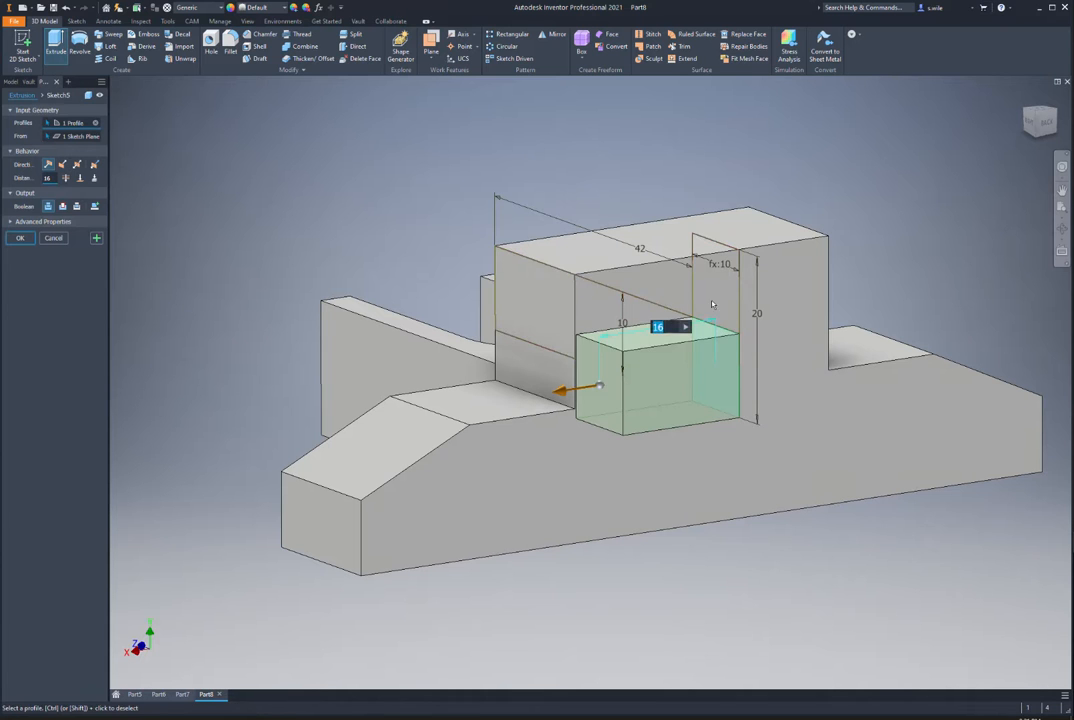
{"action": "left_click", "coordinate": [522, 302]}
{"action": "left_click", "coordinate": [80, 177]}
{"action": "middle_click_drag", "start_coordinate": [270, 225], "coordinate": [740, 350], "text": "shift"}
{"action": "left_click", "coordinate": [815, 410]}
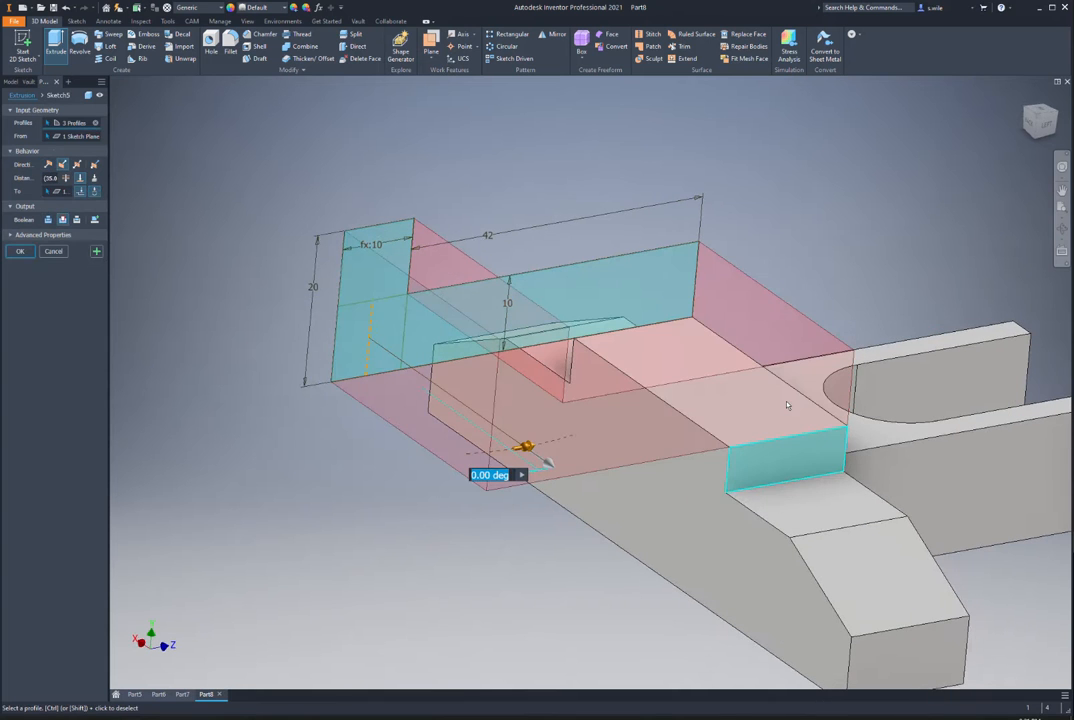
{"action": "left_click", "coordinate": [19, 252]}
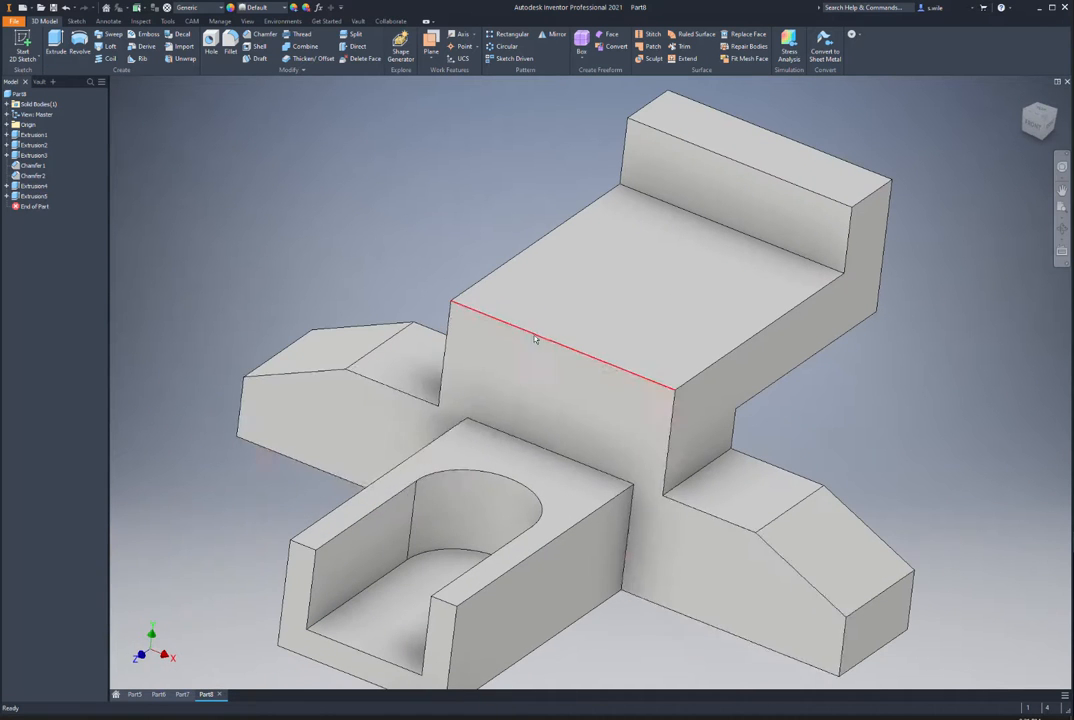
Step: Fillet the raised block's top edge, then edit Fillet1's radius to 8
{"action": "left_click", "coordinate": [539, 335]}
{"action": "key", "text": "f"}
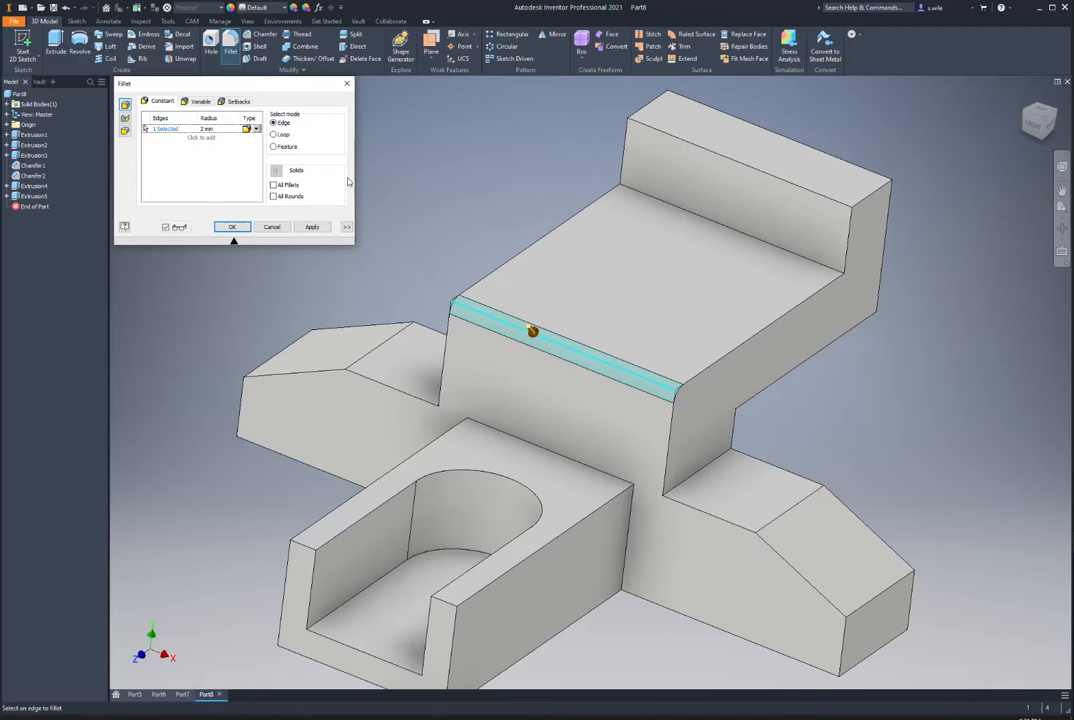
{"action": "key", "text": "Return"}
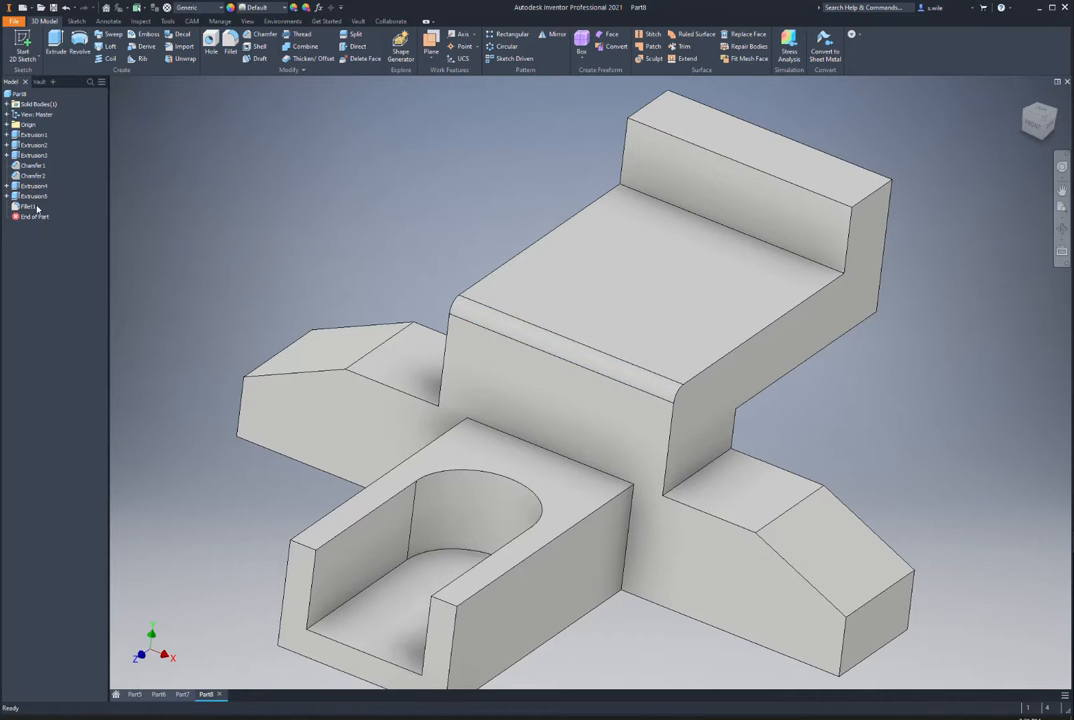
{"action": "double_click", "coordinate": [33, 206]}
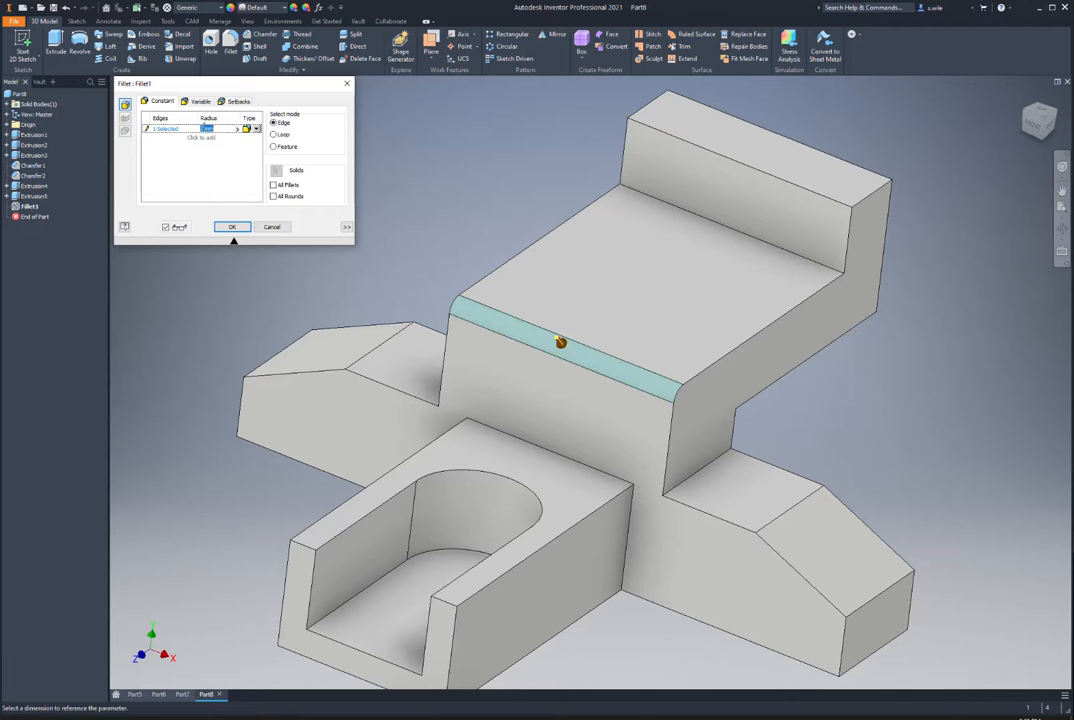
{"action": "left_click", "coordinate": [207, 129]}
{"action": "left_click", "coordinate": [231, 227]}
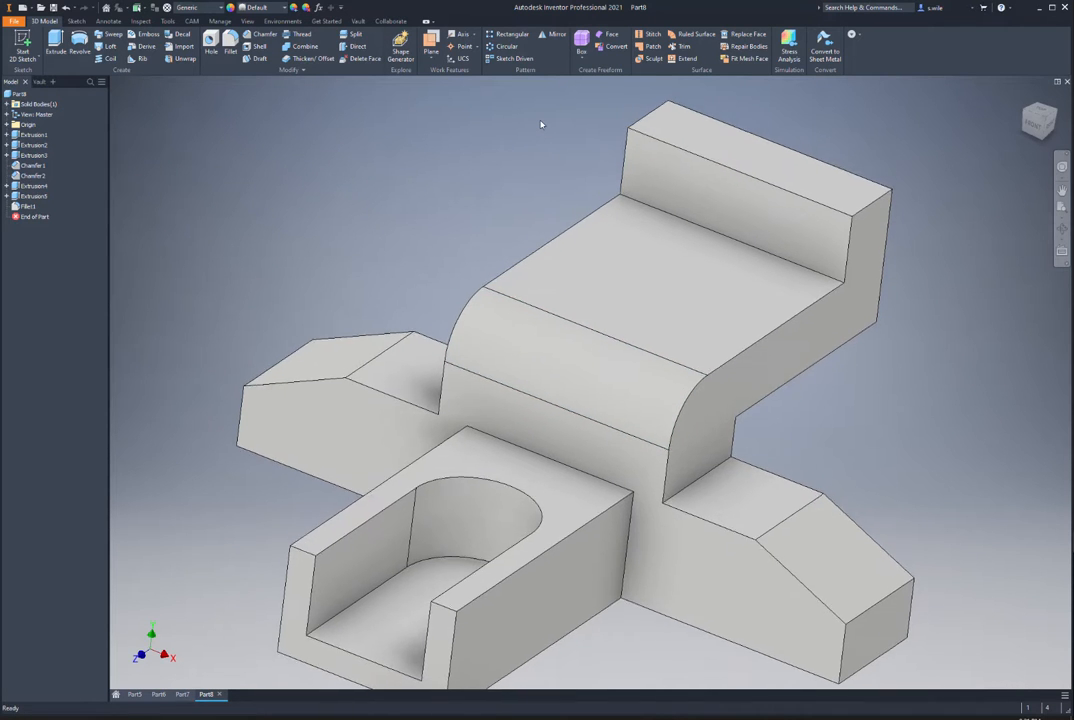
Step: Sketch a 16 mm circle centred on the tall end block's projected top edge
{"action": "left_click", "coordinate": [740, 212]}
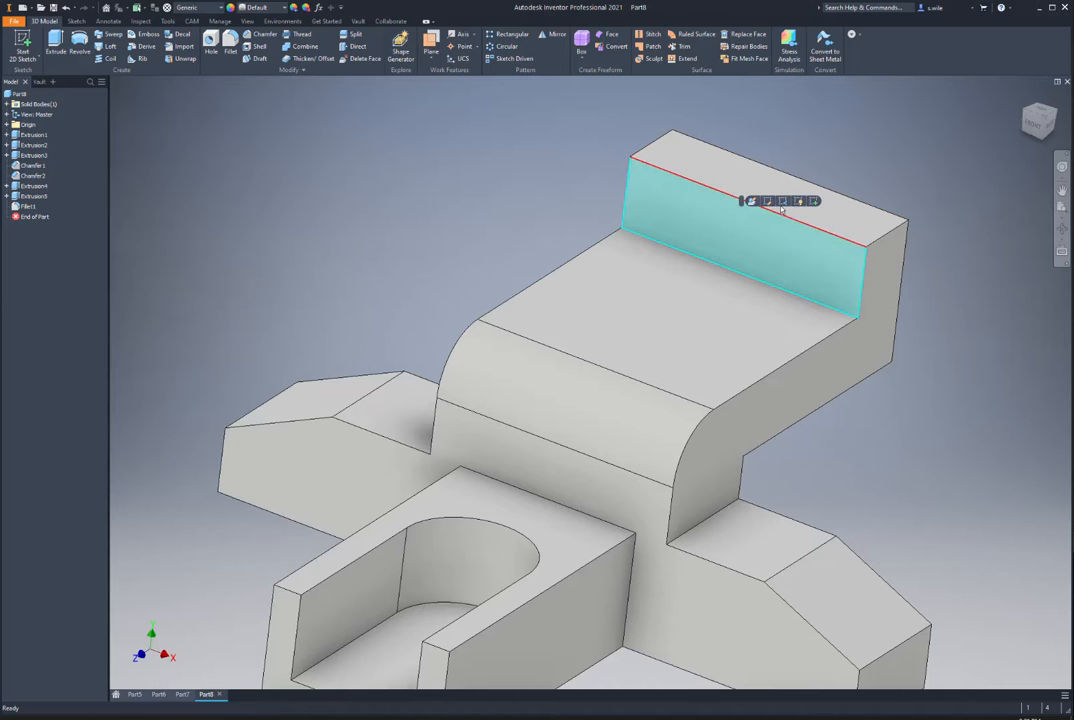
{"action": "left_click", "coordinate": [814, 201]}
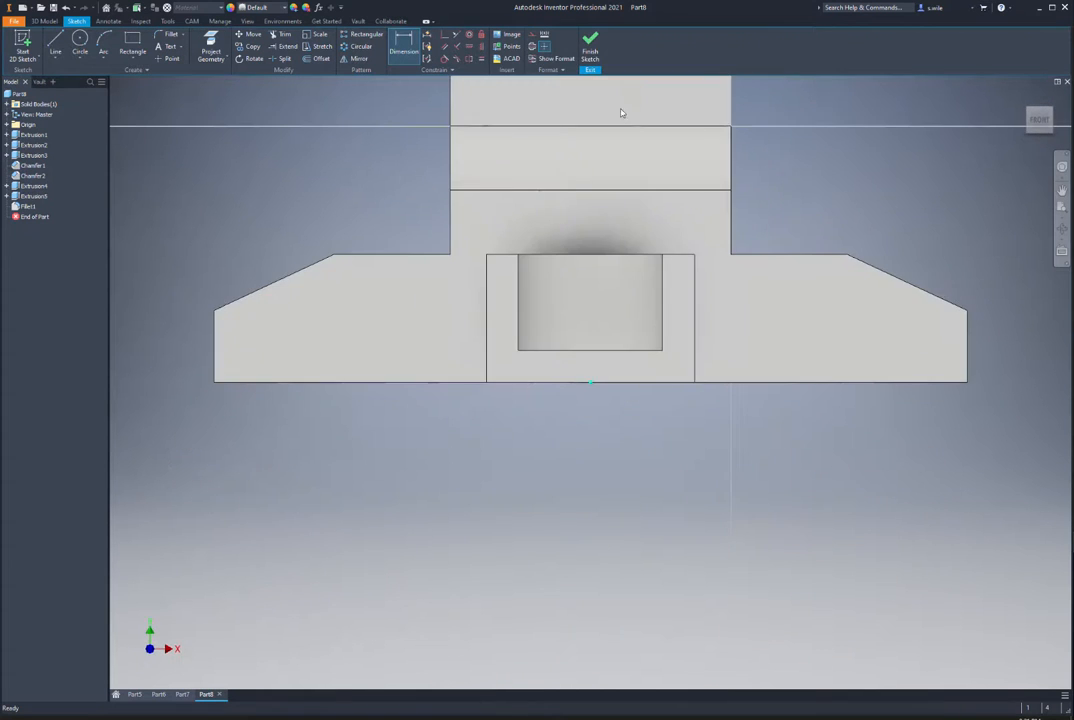
{"action": "left_click", "coordinate": [211, 50]}
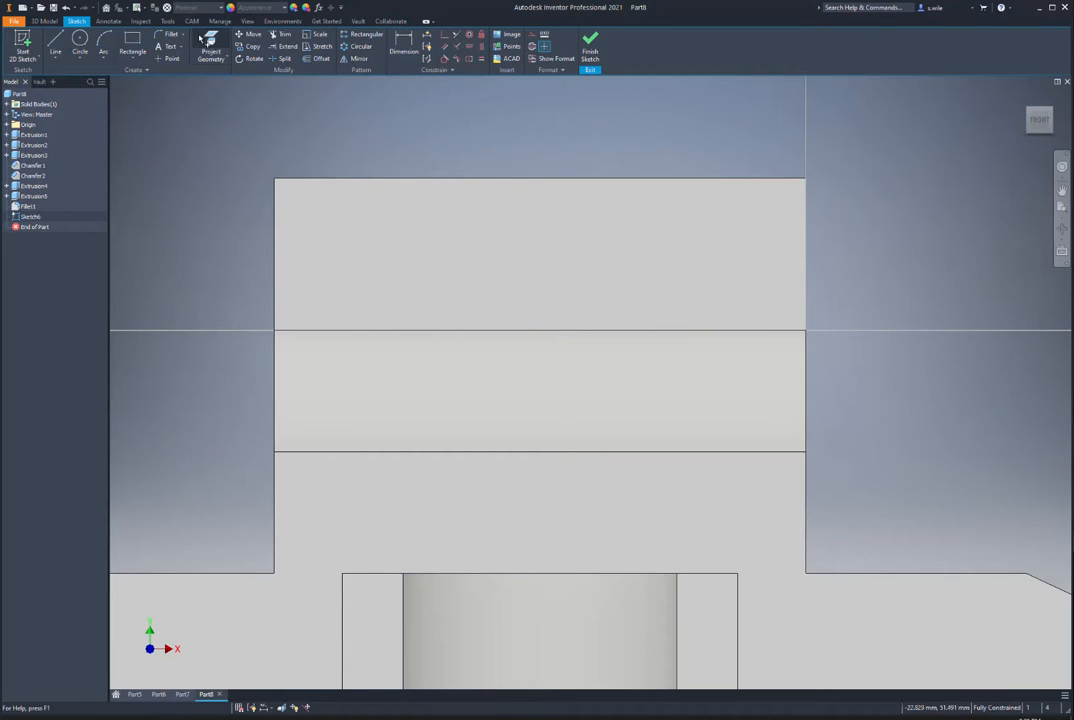
{"action": "left_click", "coordinate": [432, 181]}
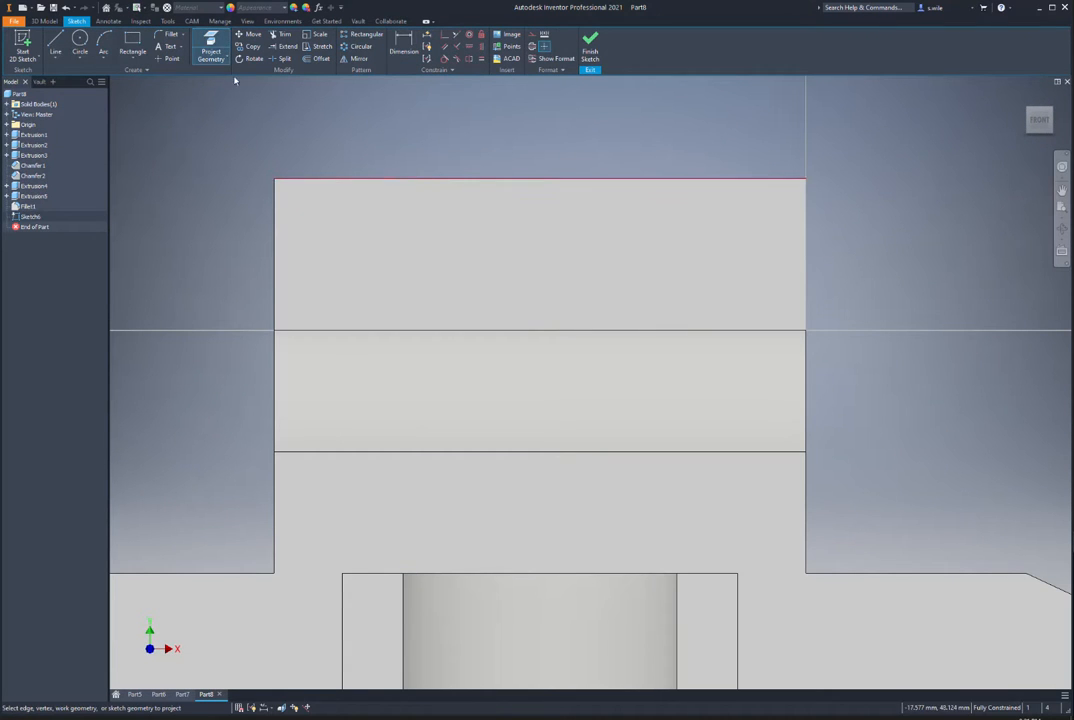
{"action": "left_click", "coordinate": [81, 42]}
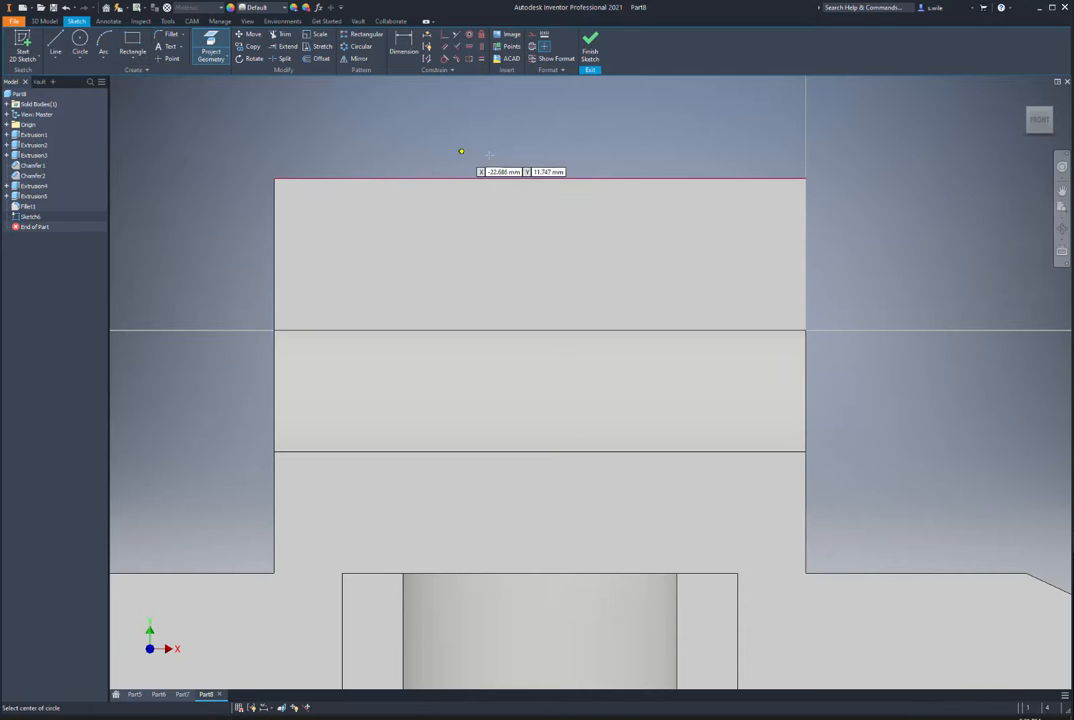
{"action": "left_click", "coordinate": [540, 178]}
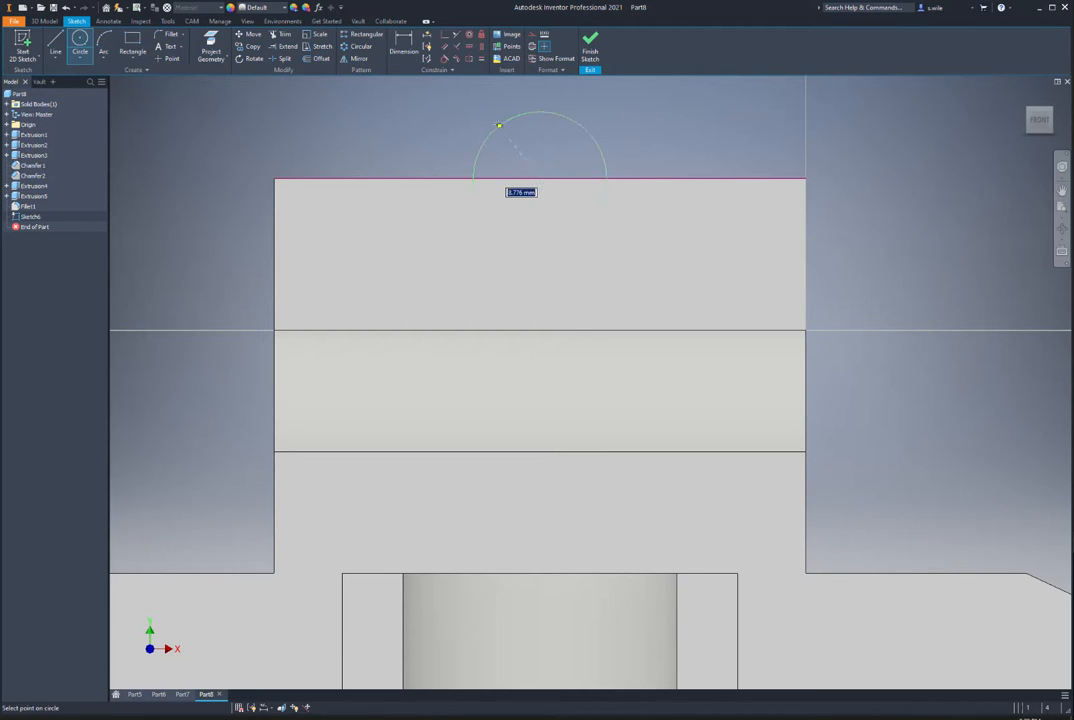
{"action": "type", "text": "16"}
{"action": "key", "text": "Return"}
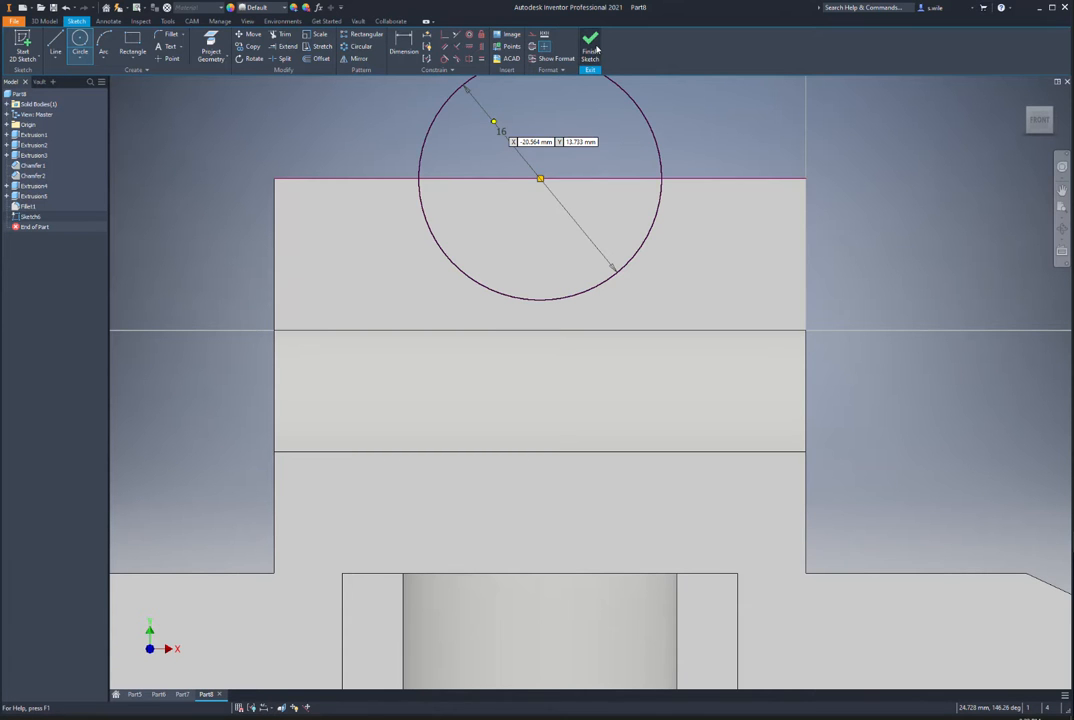
{"action": "left_click", "coordinate": [591, 46]}
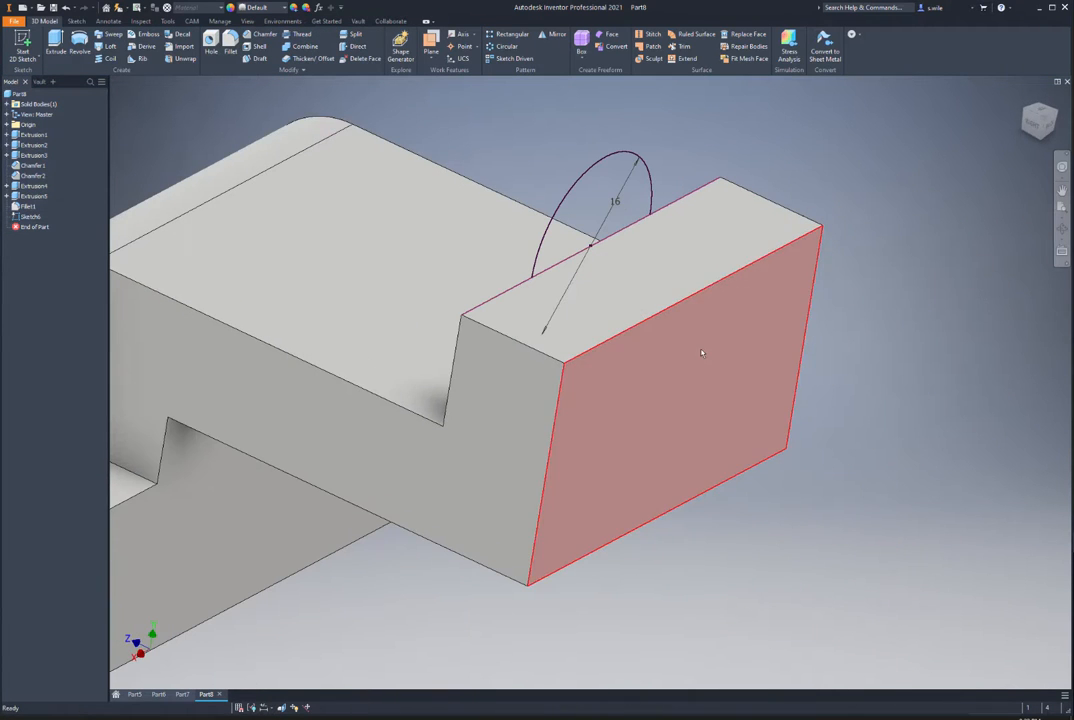
Step: On the block's opposite face, sketch a 26 mm circle centred on the projected top edge
{"action": "left_click", "coordinate": [710, 348]}
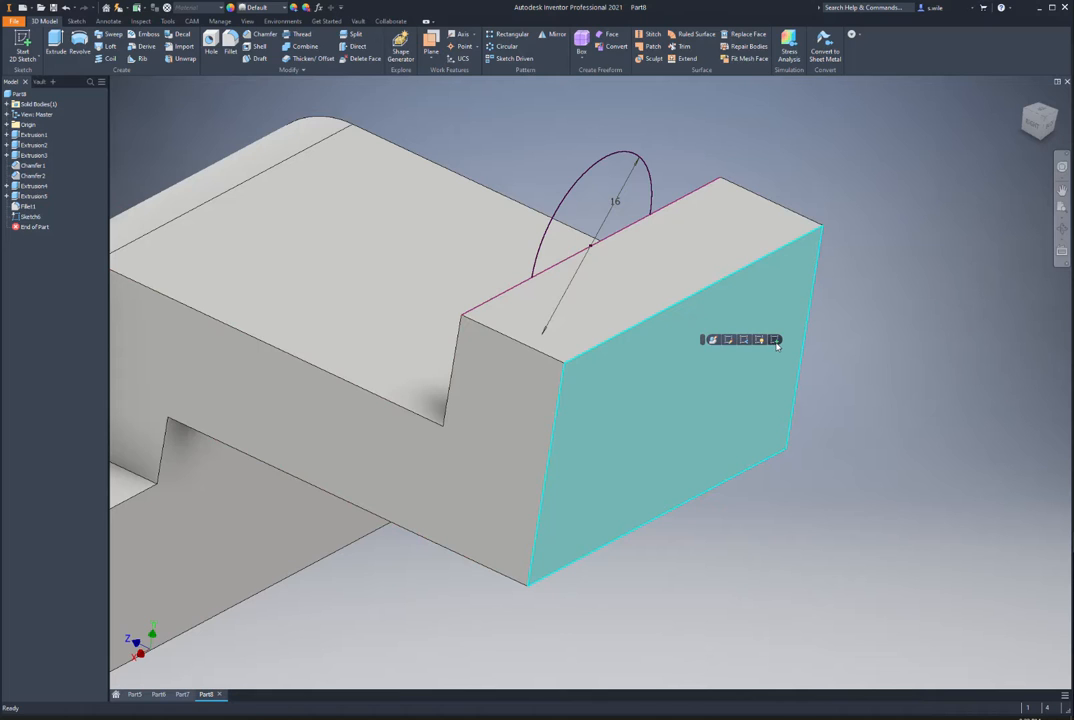
{"action": "left_click", "coordinate": [775, 340]}
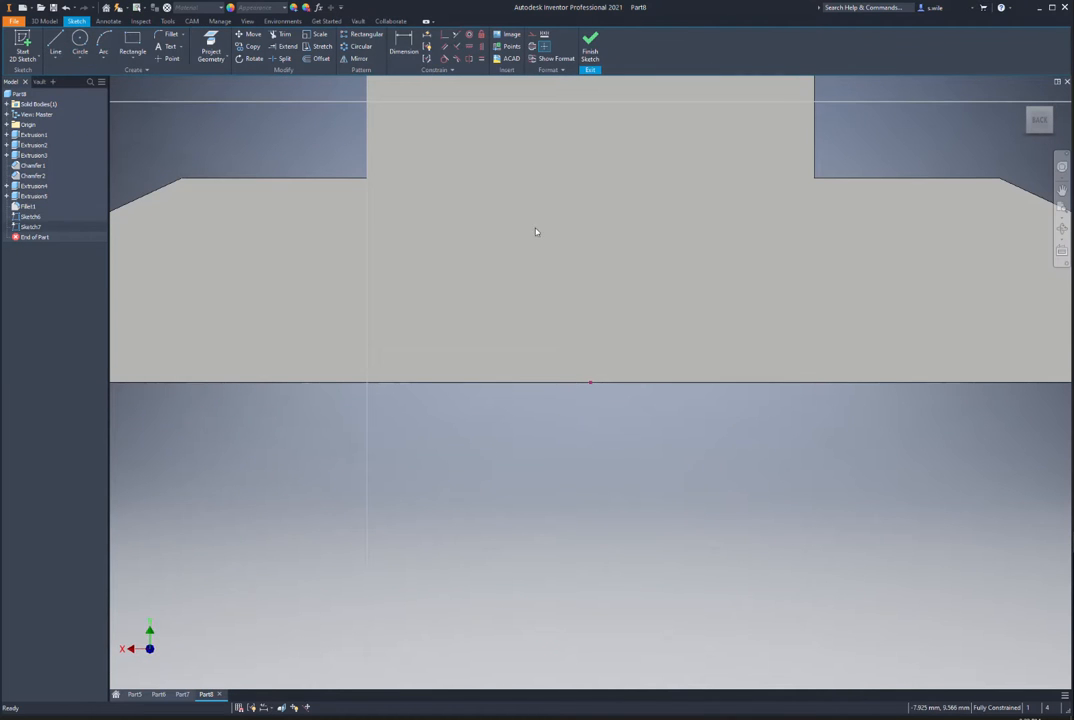
{"action": "mouse_move", "coordinate": [481, 166]}
{"action": "middle_mouse_down"}
{"action": "mouse_move", "coordinate": [479, 291]}
{"action": "mouse_move", "coordinate": [452, 446]}
{"action": "middle_mouse_up"}
{"action": "middle_click_drag", "start_coordinate": [432, 146], "coordinate": [422, 292]}
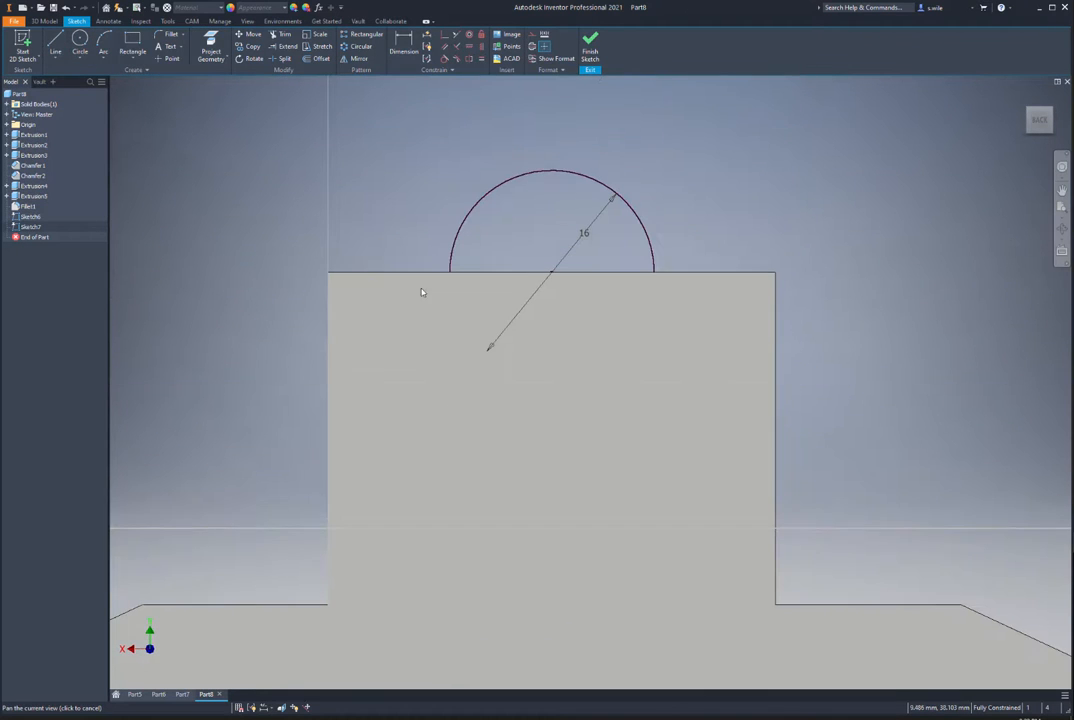
{"action": "left_click", "coordinate": [211, 45]}
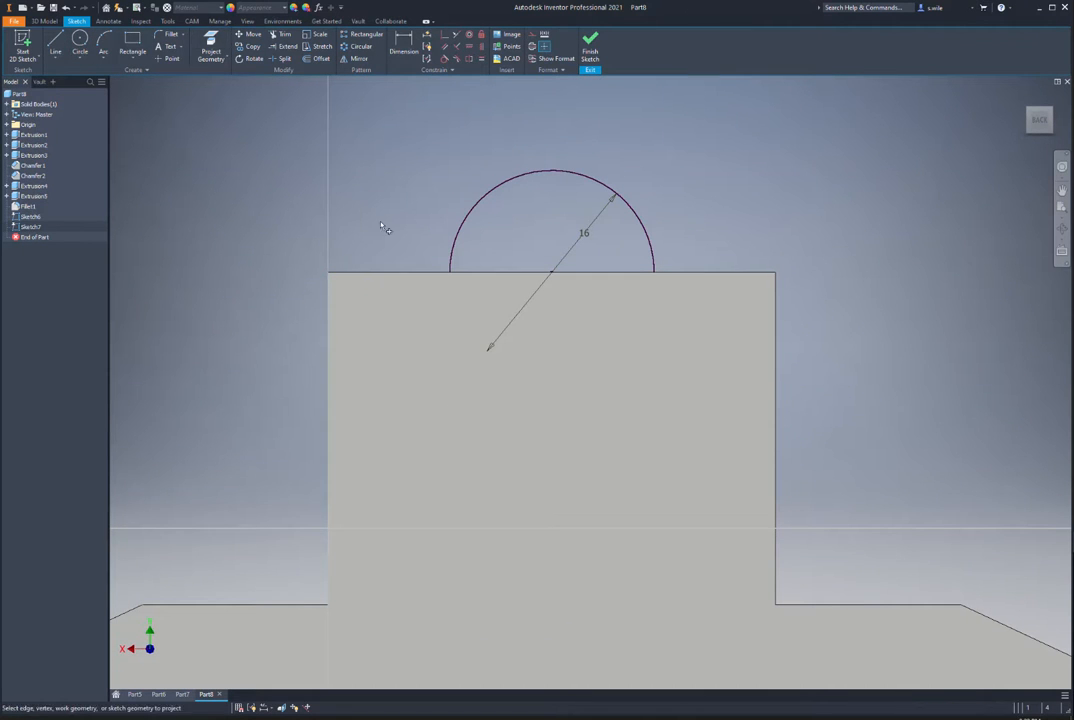
{"action": "left_click", "coordinate": [400, 273]}
{"action": "left_click", "coordinate": [80, 40]}
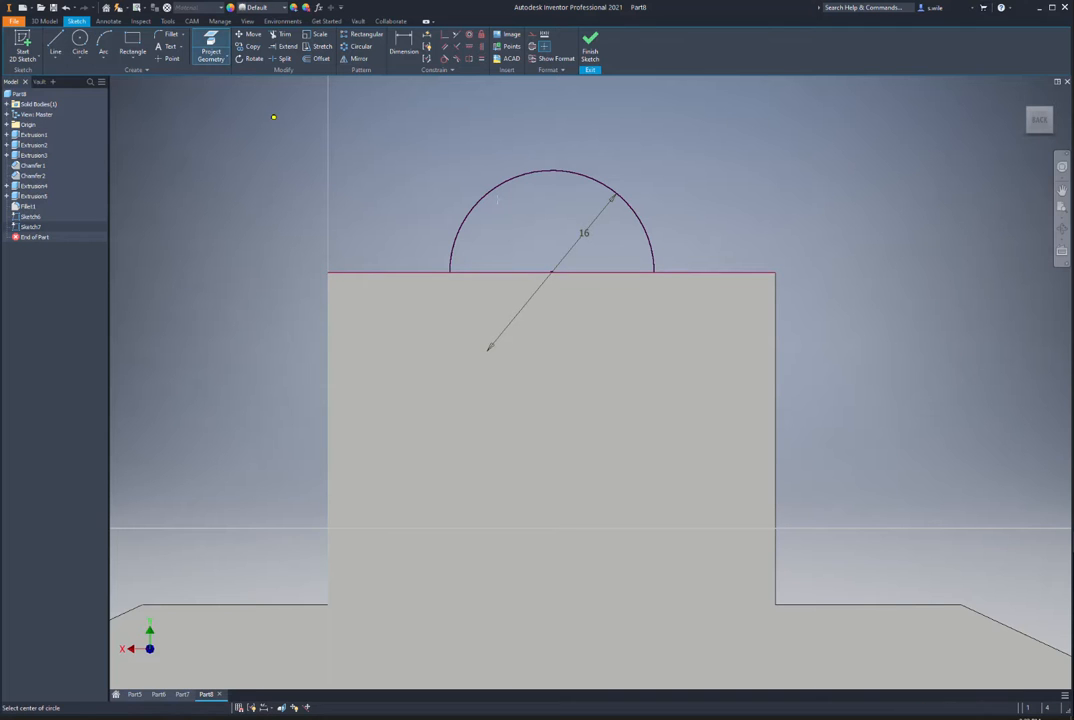
{"action": "left_click", "coordinate": [551, 271]}
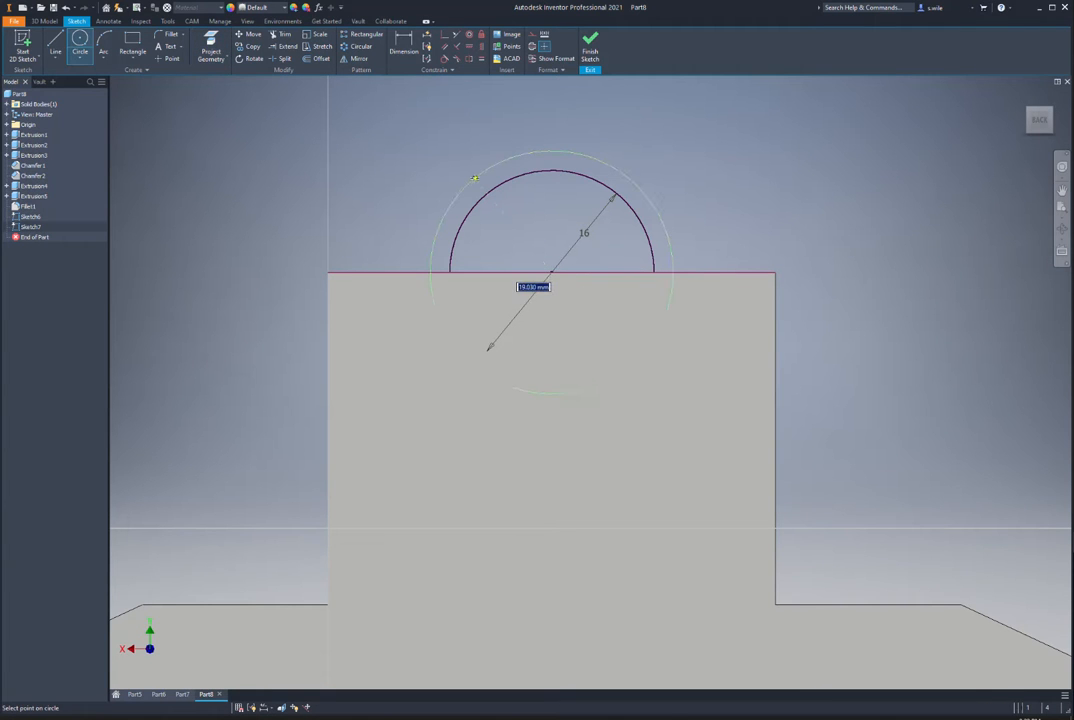
{"action": "type", "text": "26"}
{"action": "key", "text": "Return"}
{"action": "left_click", "coordinate": [591, 49]}
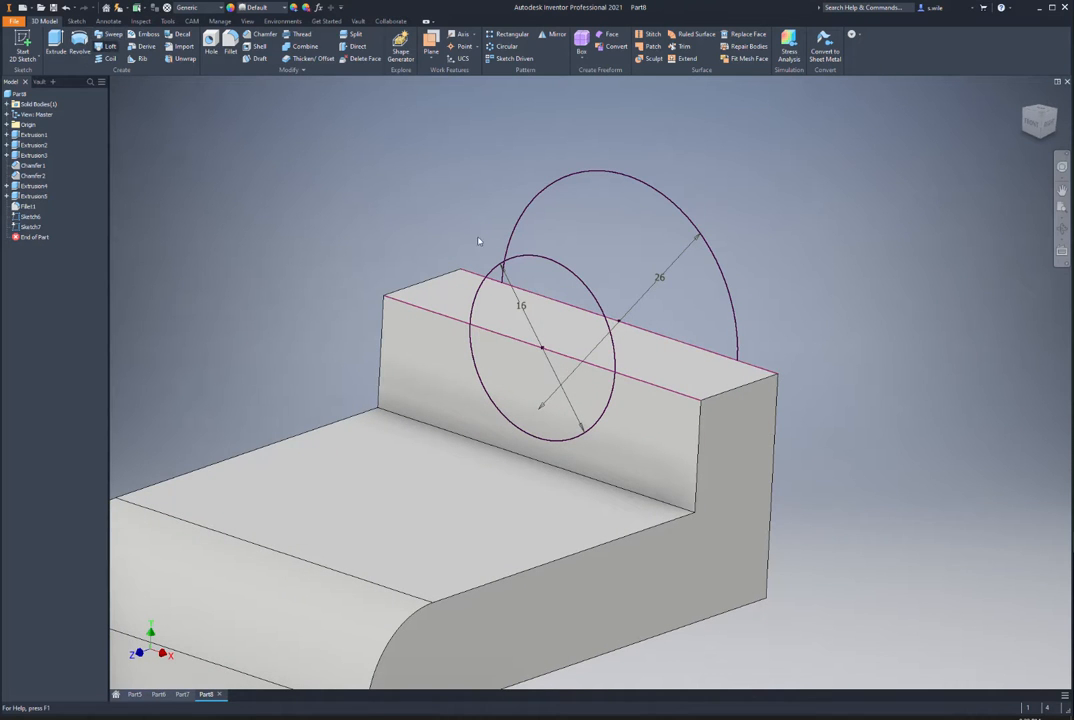
Step: Loft from the 16 circle to the 26 circle to form the boss
{"action": "left_click", "coordinate": [493, 266]}
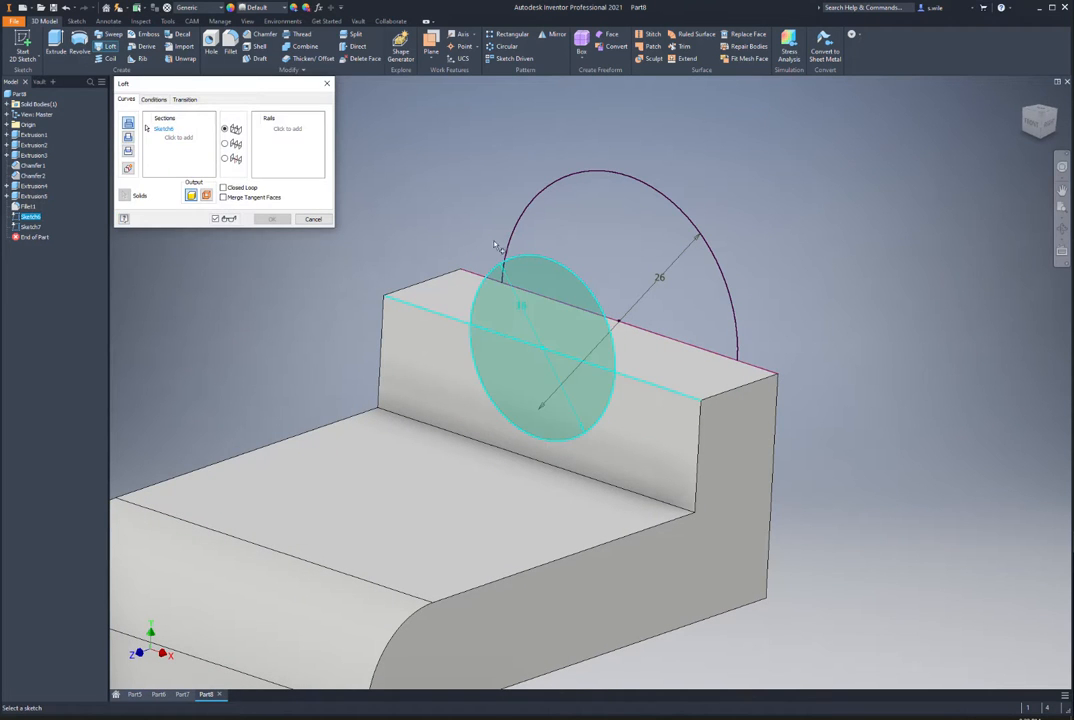
{"action": "left_click", "coordinate": [540, 197]}
{"action": "left_click", "coordinate": [270, 219]}
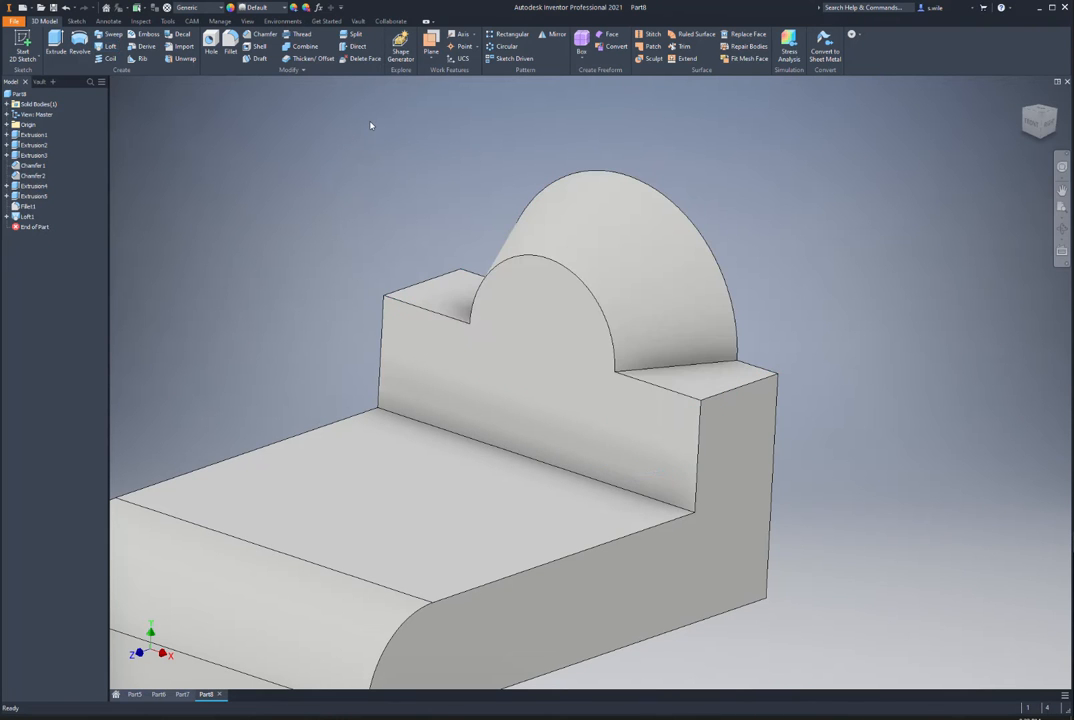
{"action": "middle_click_drag", "start_coordinate": [436, 484], "coordinate": [180, 45], "text": "shift"}
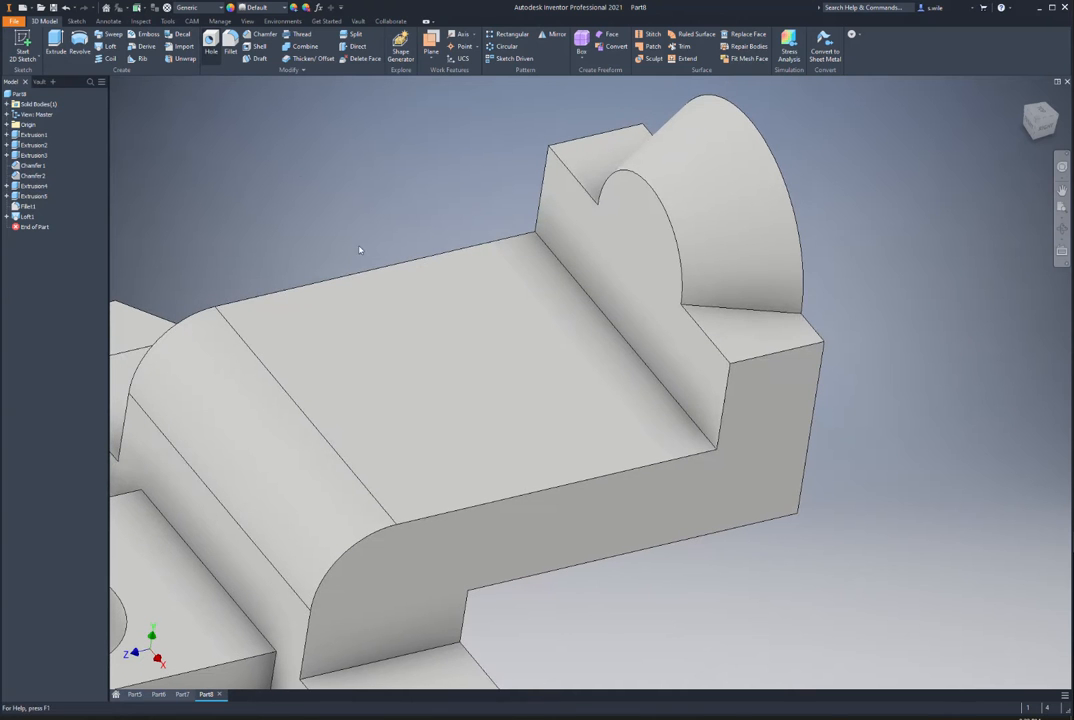
Step: Cut a 20 mm hole in the upper flat face, placed 12.5 and 35/2 from its edges
{"action": "key", "text": "h"}
{"action": "left_click", "coordinate": [432, 341]}
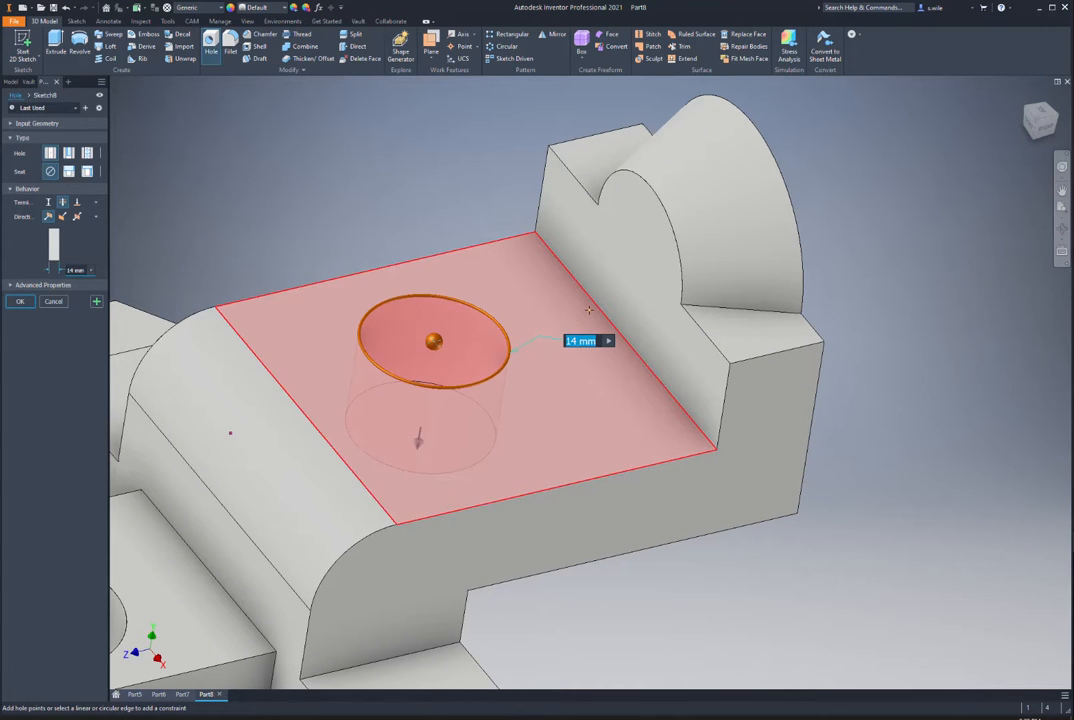
{"action": "left_click", "coordinate": [595, 308]}
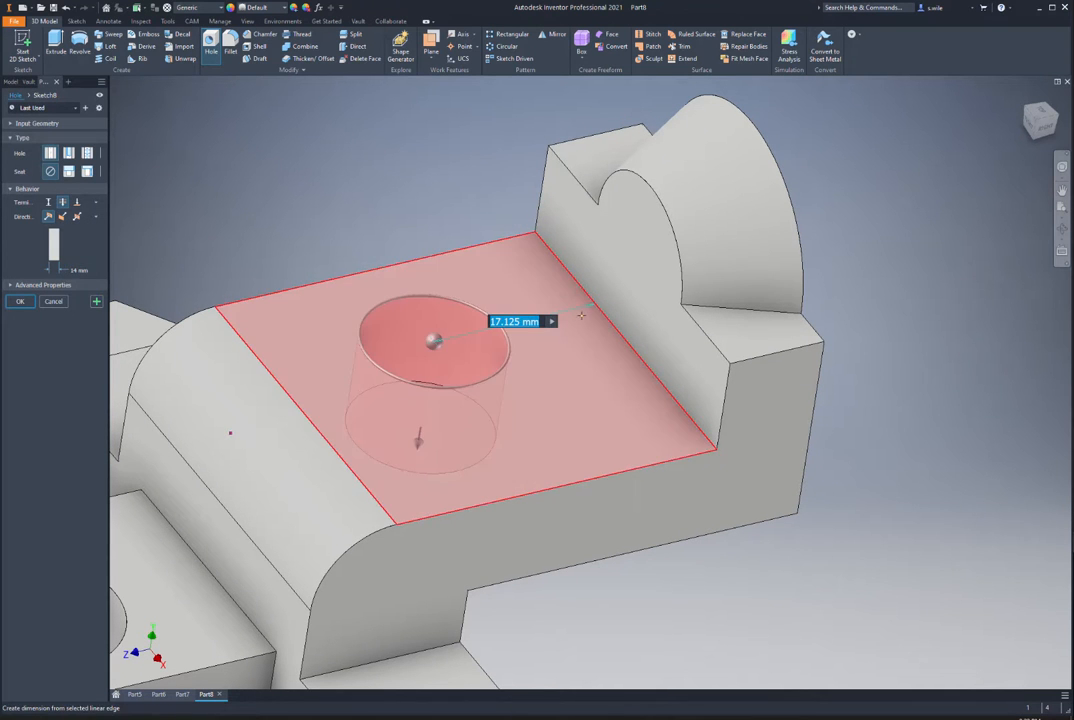
{"action": "type", "text": "12.5"}
{"action": "key", "text": "Return"}
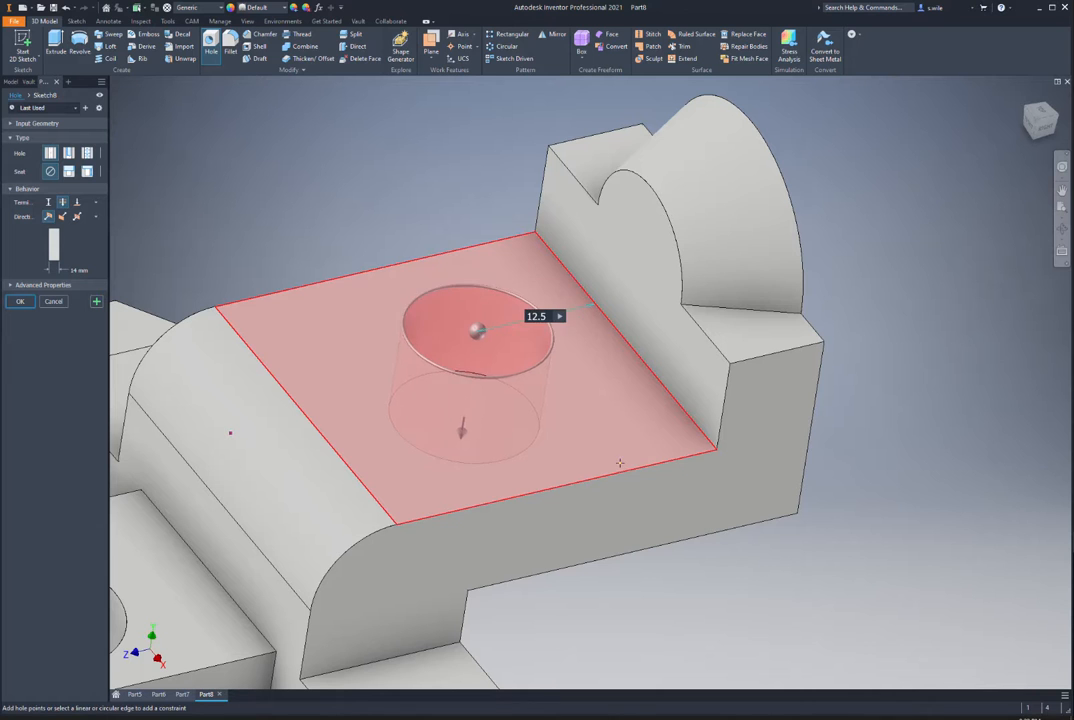
{"action": "left_click", "coordinate": [629, 459]}
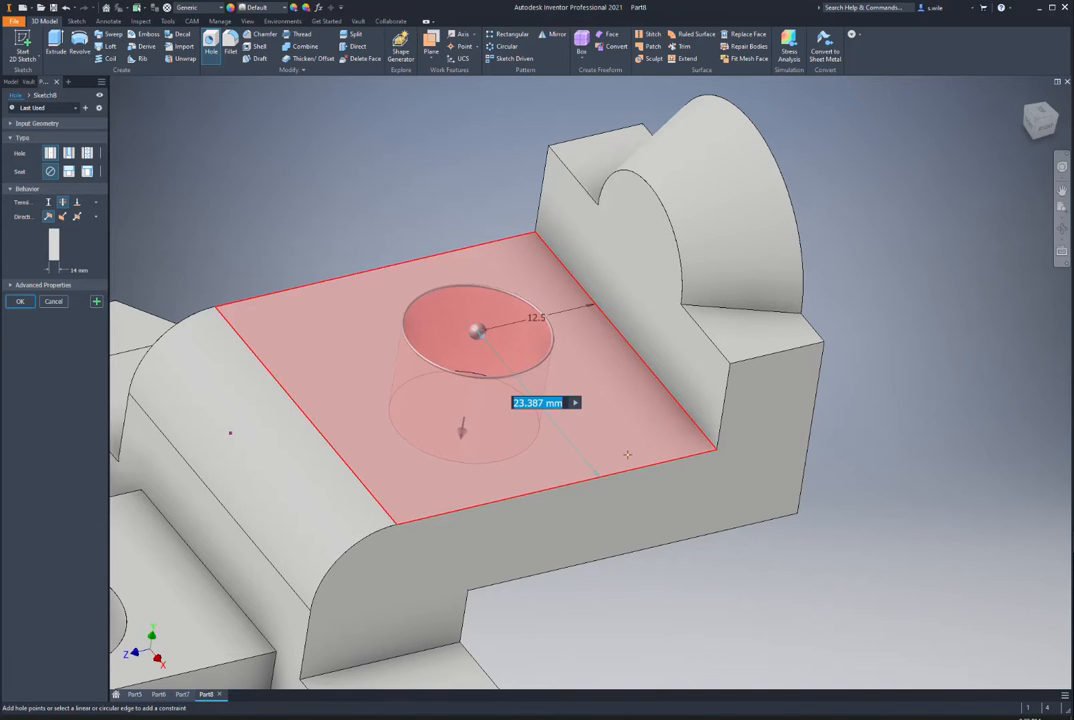
{"action": "type", "text": "35/2"}
{"action": "key", "text": "Return"}
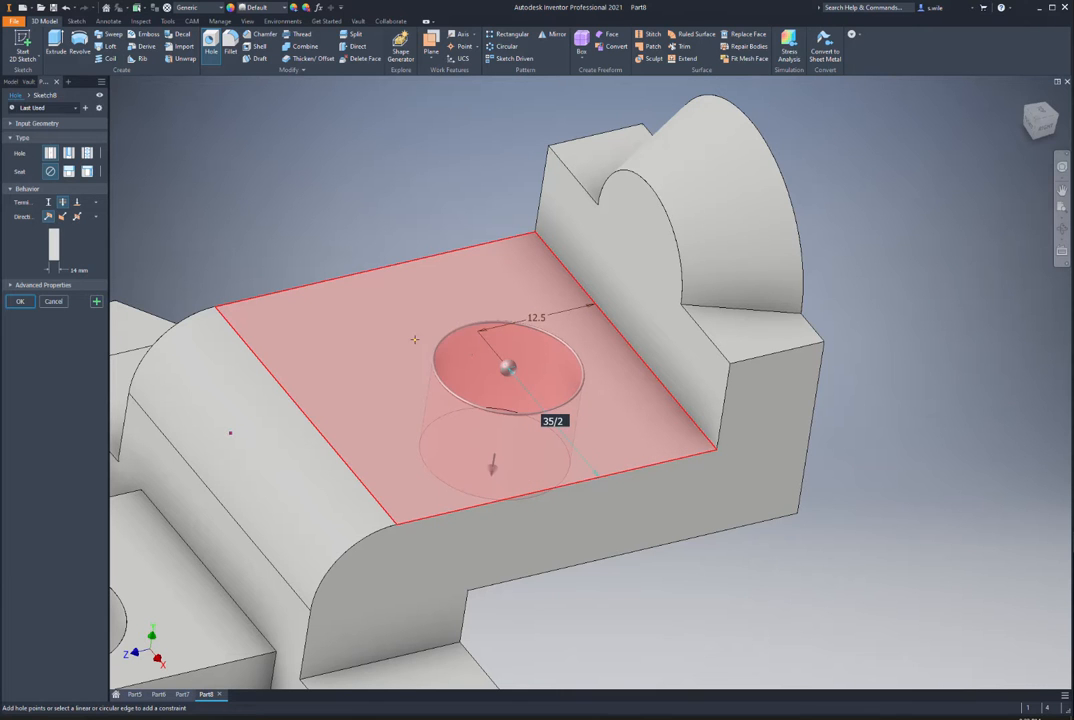
{"action": "left_click", "coordinate": [72, 270]}
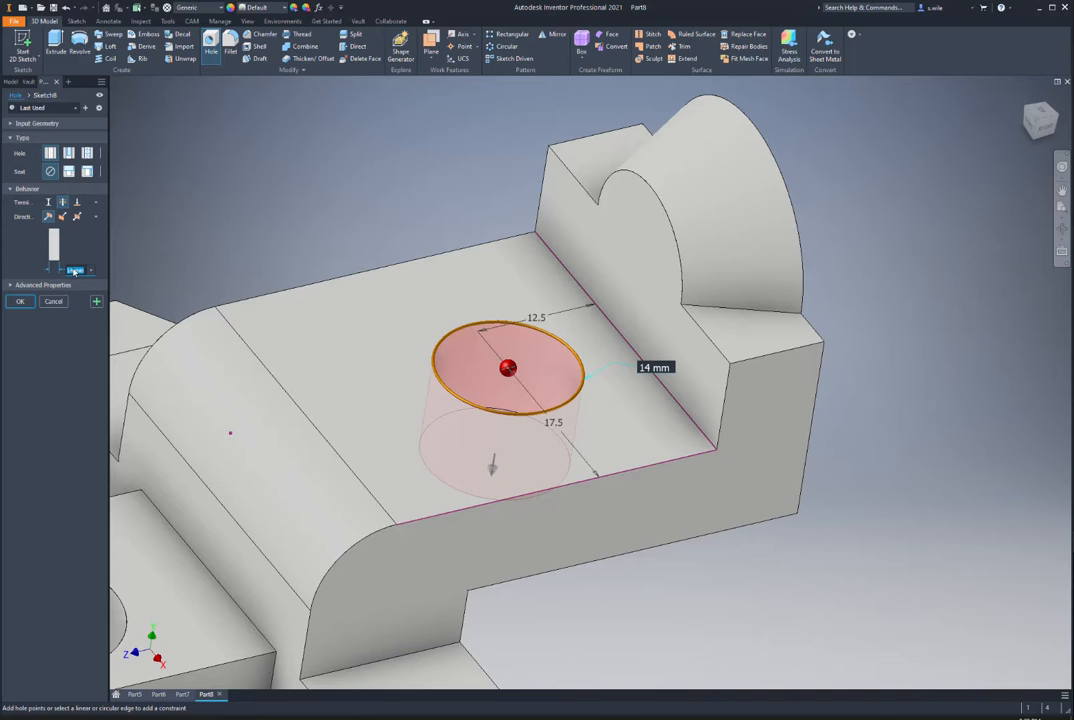
{"action": "type", "text": "20"}
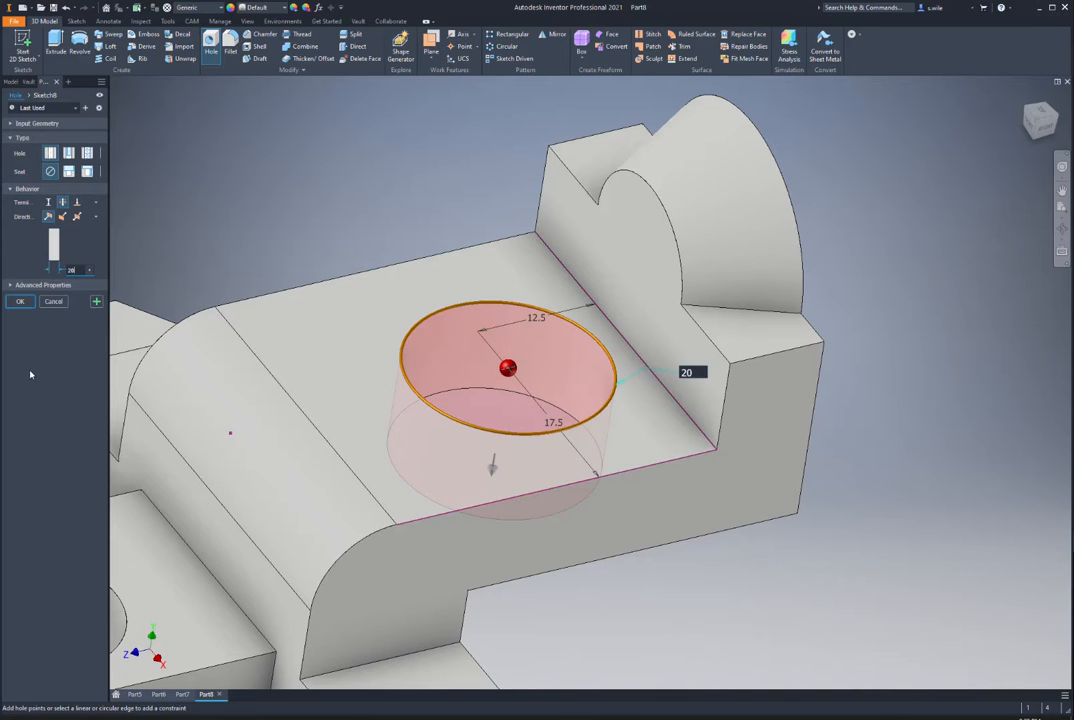
{"action": "left_click", "coordinate": [22, 304]}
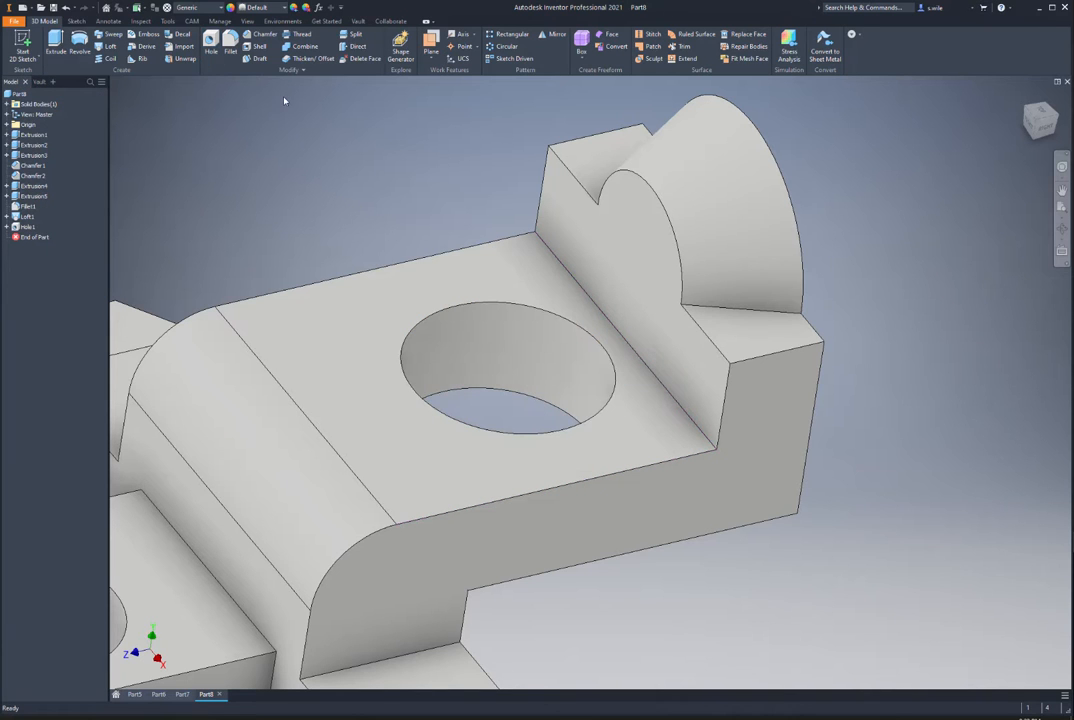
{"action": "key", "text": "F6"}
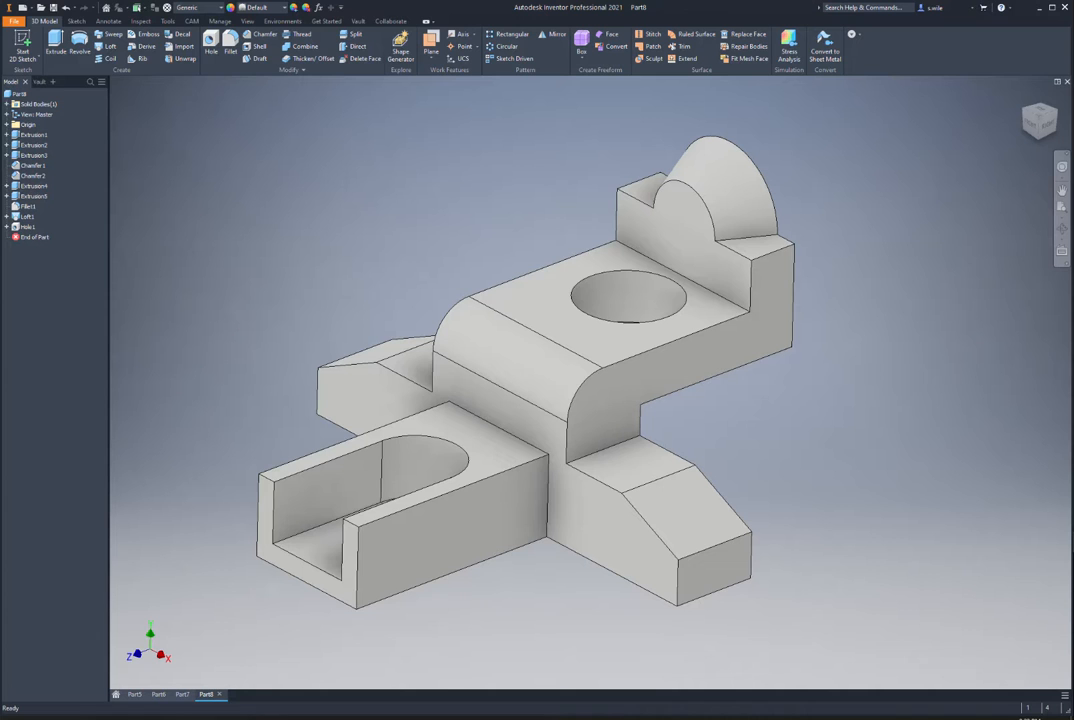
{"action": "key", "text": "alt+Tab"}
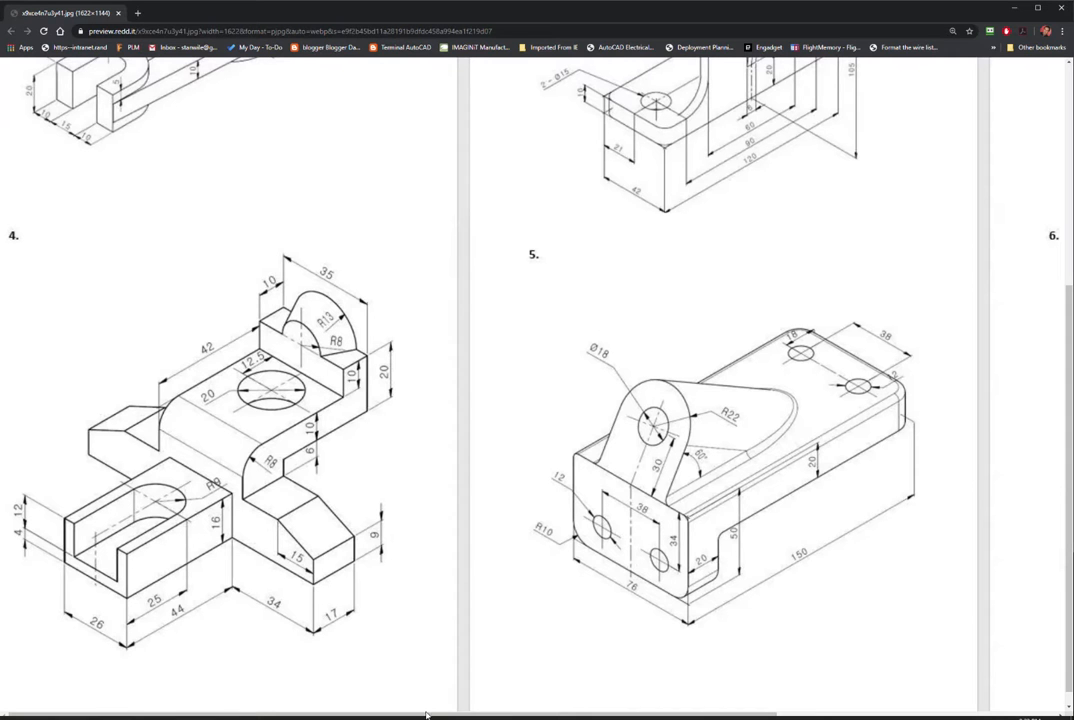
Step: Pan the reference image across exercise drawings 5 and 6, then switch back to Inventor
{"action": "left_click_drag", "start_coordinate": [453, 714], "coordinate": [735, 709]}
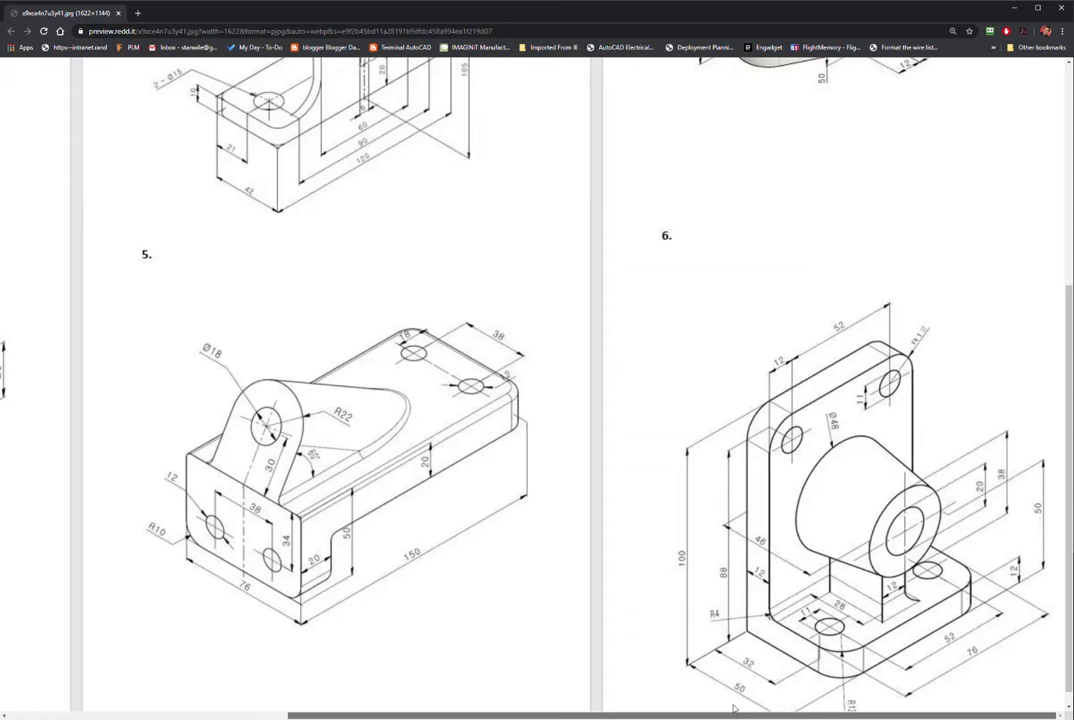
{"action": "left_click_drag", "start_coordinate": [733, 710], "coordinate": [552, 711]}
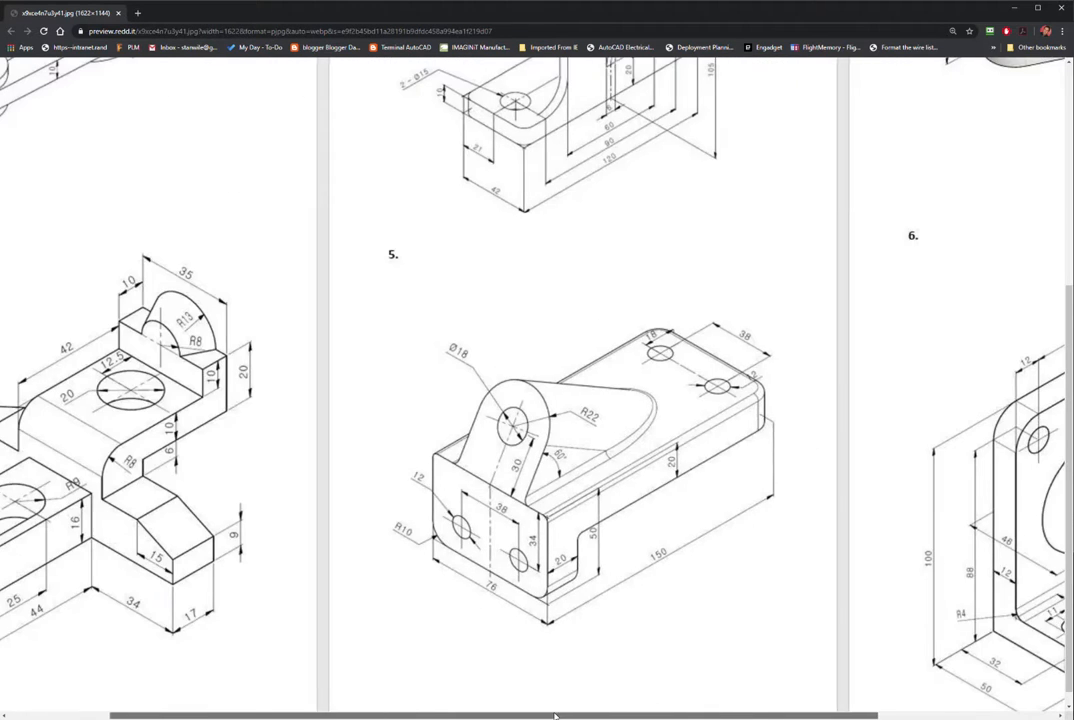
{"action": "scroll", "coordinate": [537, 437], "scroll_direction": "up", "scroll_amount": 3}
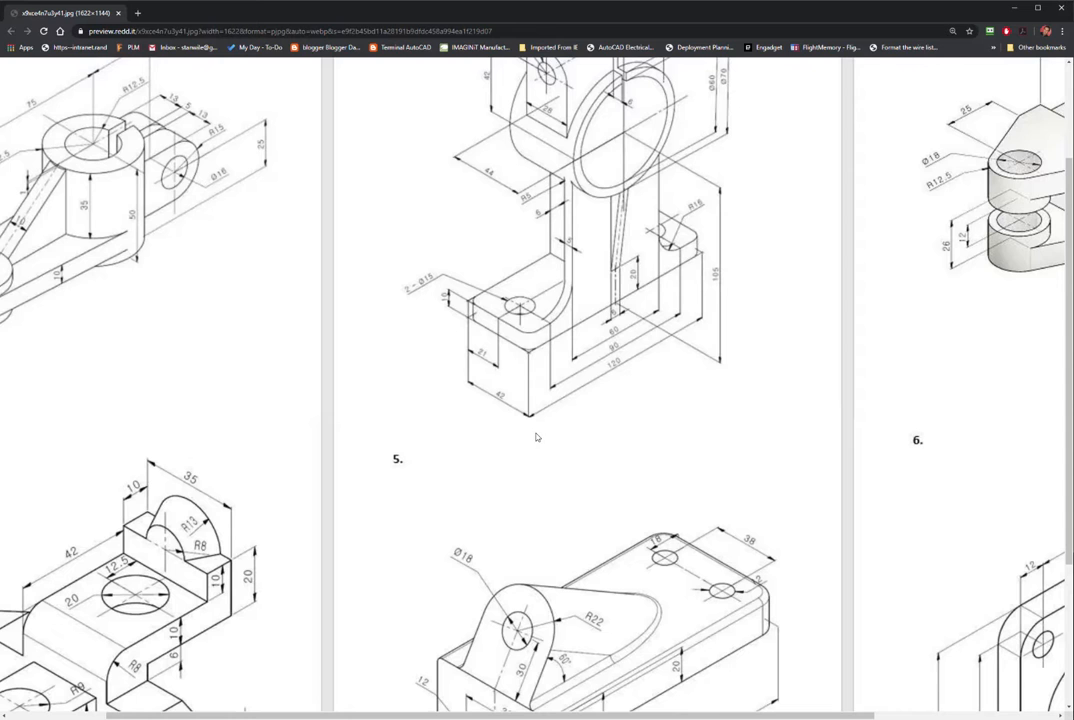
{"action": "scroll", "coordinate": [535, 438], "scroll_direction": "down", "scroll_amount": 3}
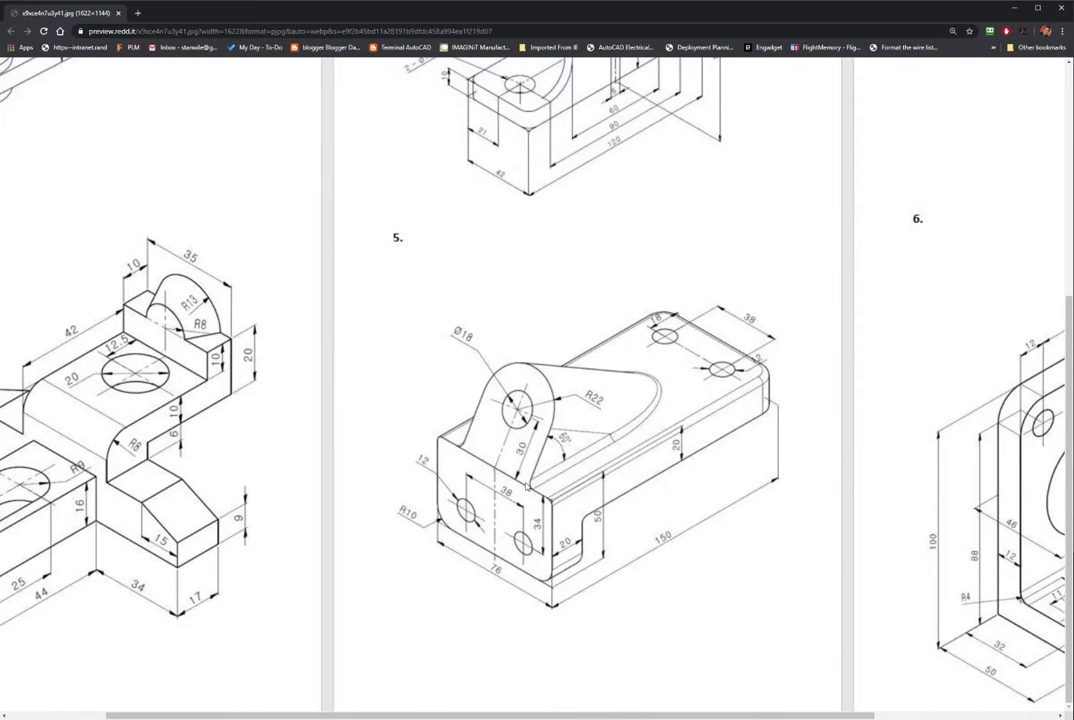
{"action": "left_click_drag", "start_coordinate": [470, 708], "coordinate": [611, 709]}
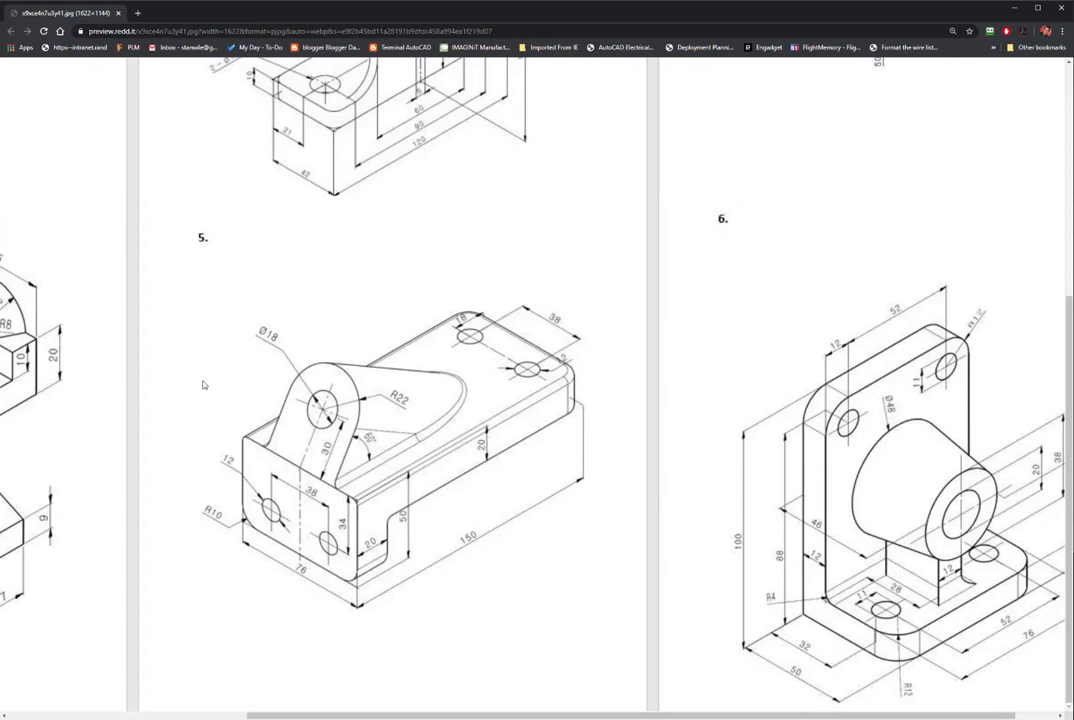
{"action": "key", "text": "alt+Tab"}
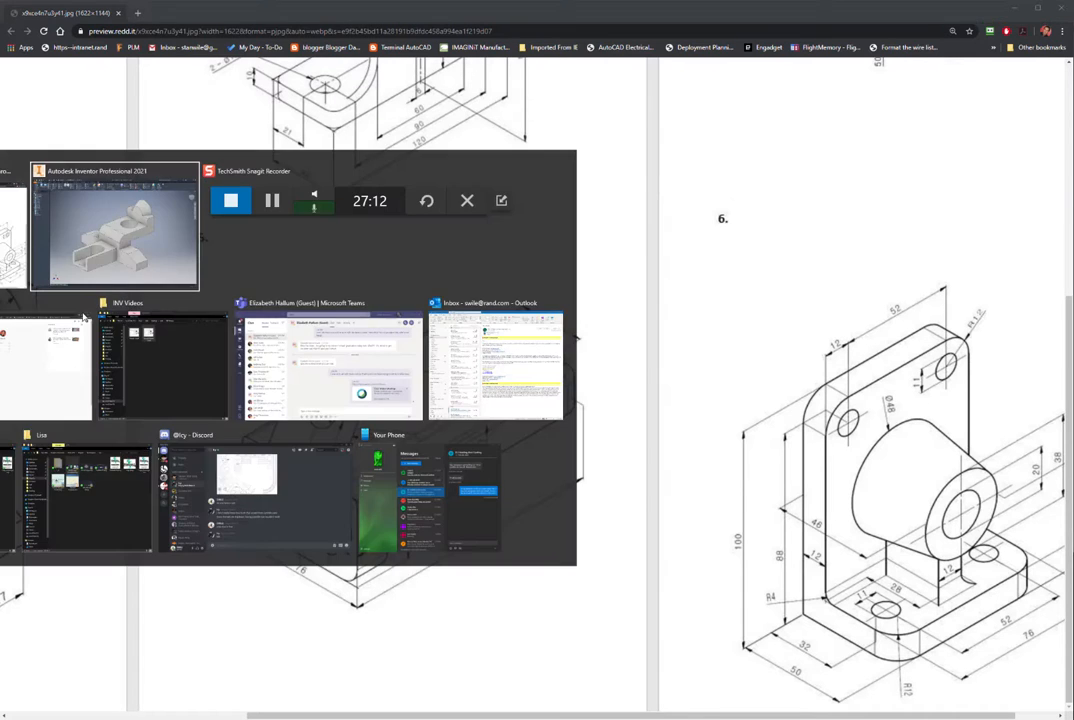
Step: Create a new metric Standard (mm) part and start a sketch on an origin plane
{"action": "left_click", "coordinate": [22, 8]}
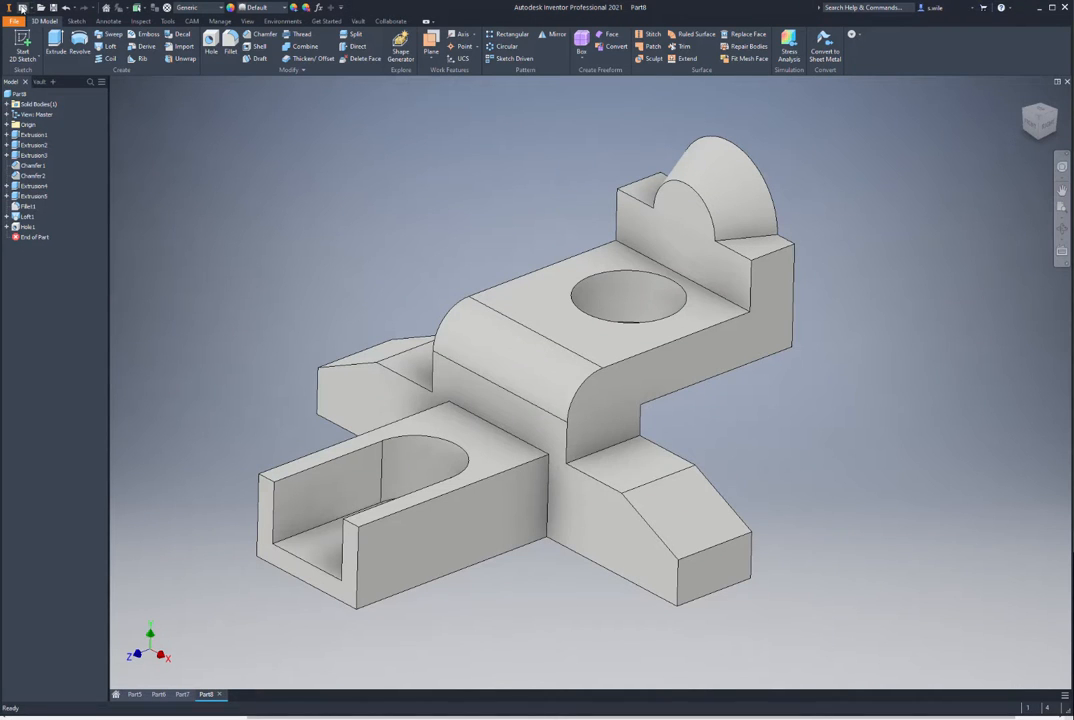
{"action": "left_click", "coordinate": [762, 510]}
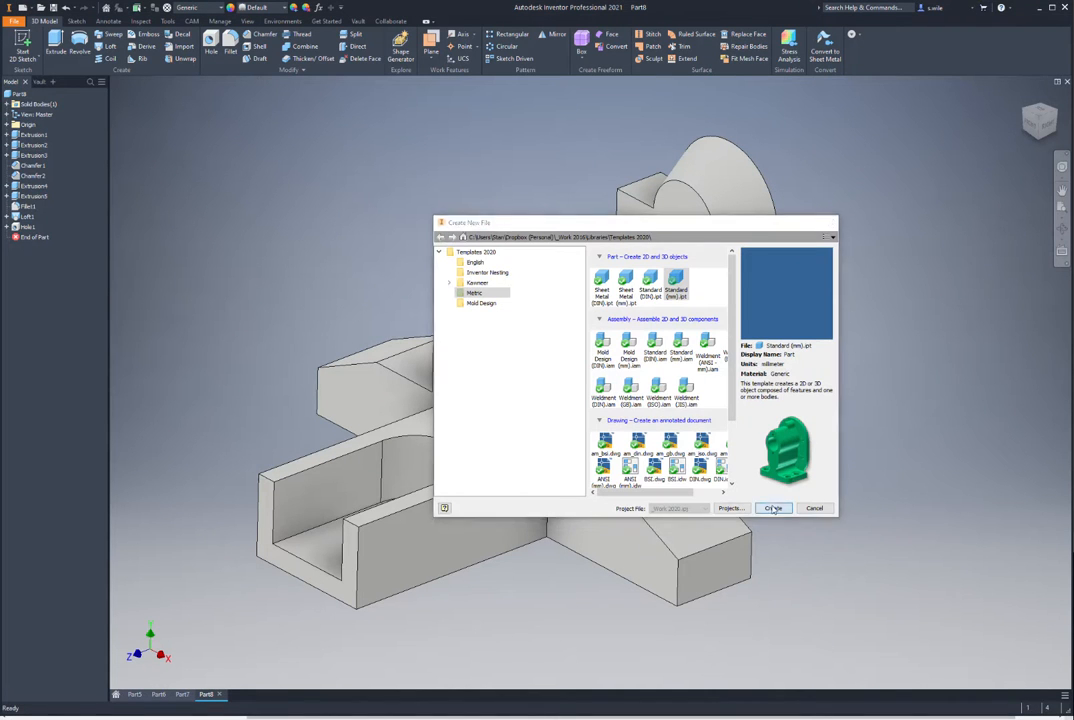
{"action": "key", "text": "Return"}
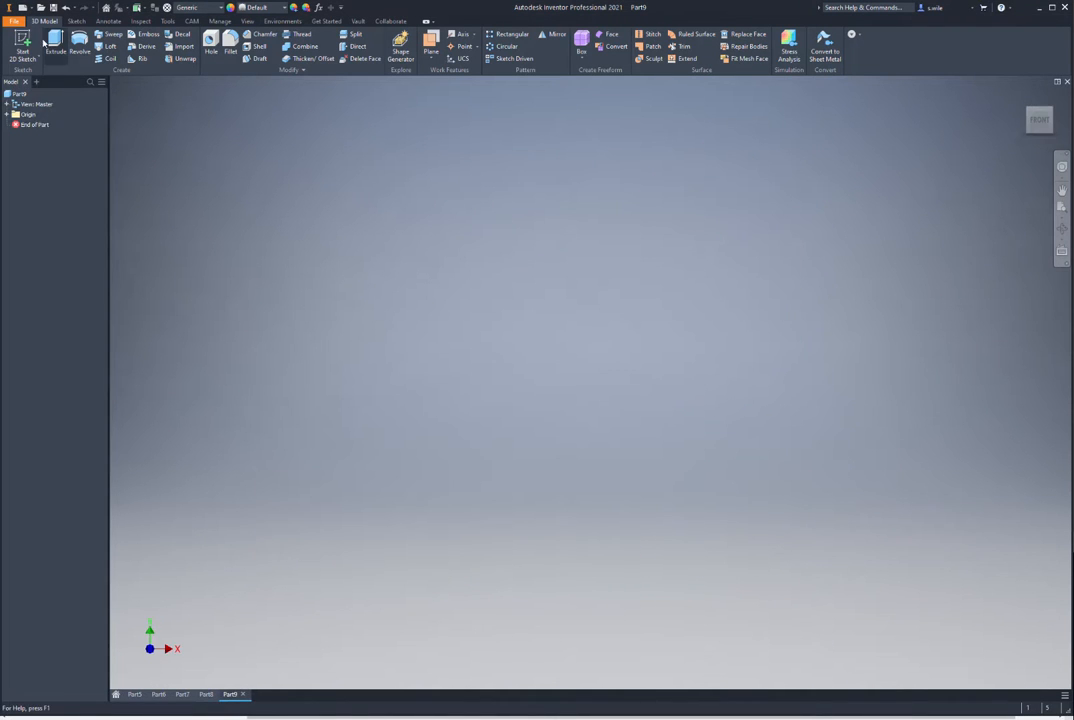
{"action": "left_click", "coordinate": [22, 45]}
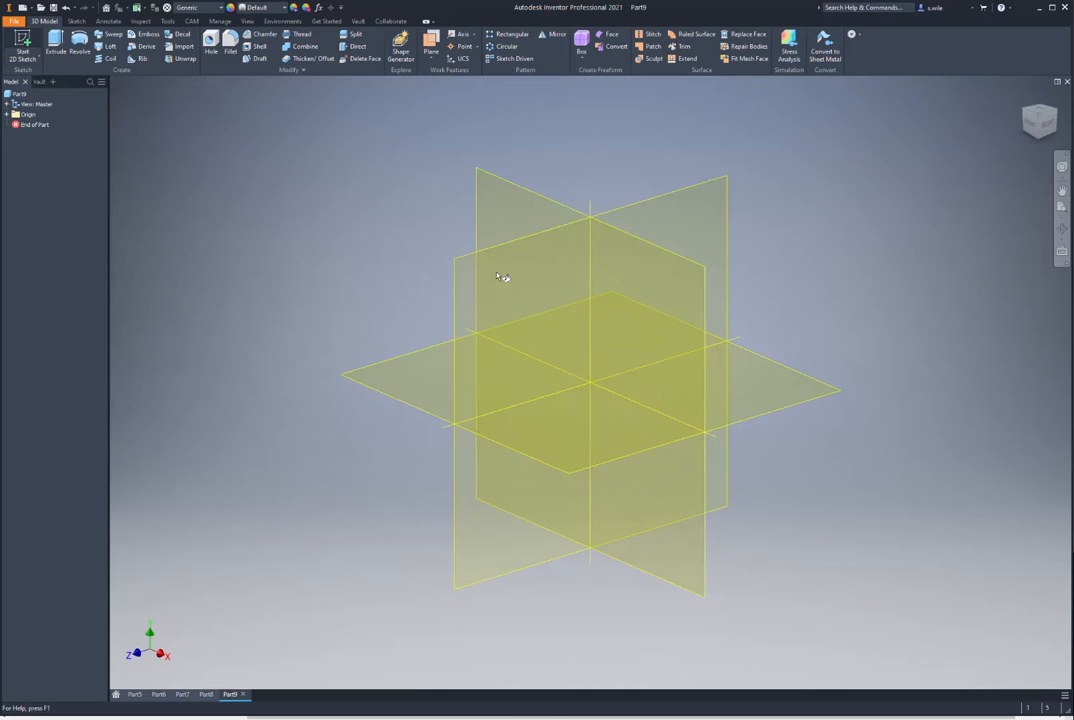
{"action": "left_click", "coordinate": [494, 264]}
Step: Draw the upright rectangle, shift it right of the vertical axis, and draw the long bar rectangle
{"action": "left_click", "coordinate": [132, 45]}
{"action": "left_click", "coordinate": [590, 381]}
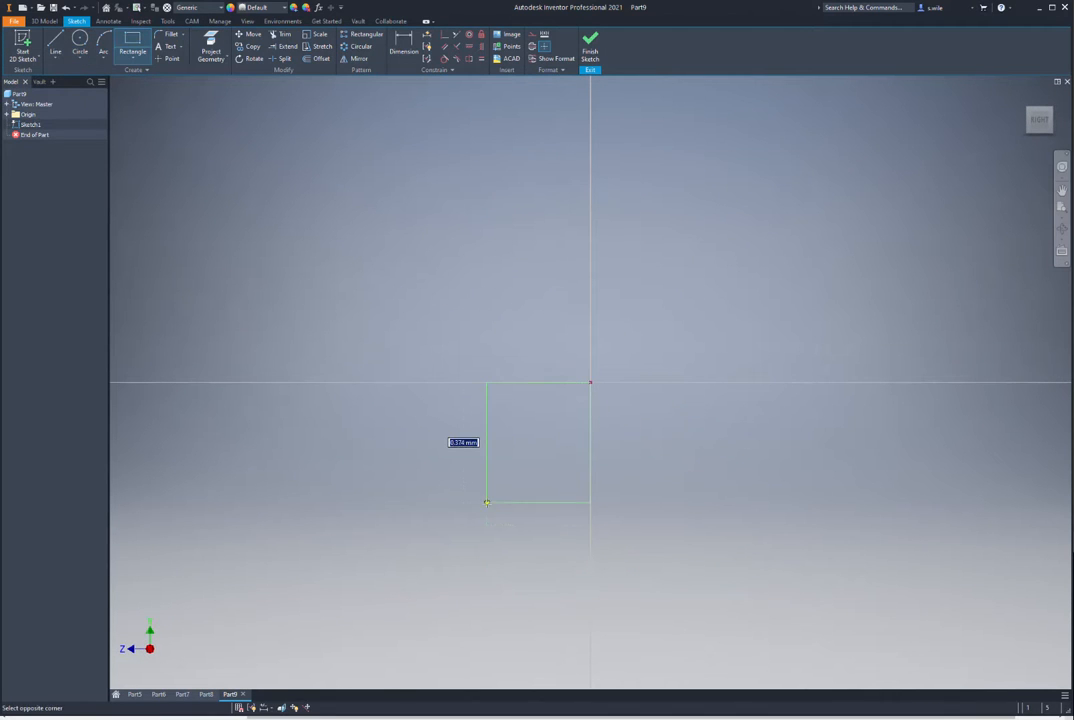
{"action": "left_click", "coordinate": [481, 535]}
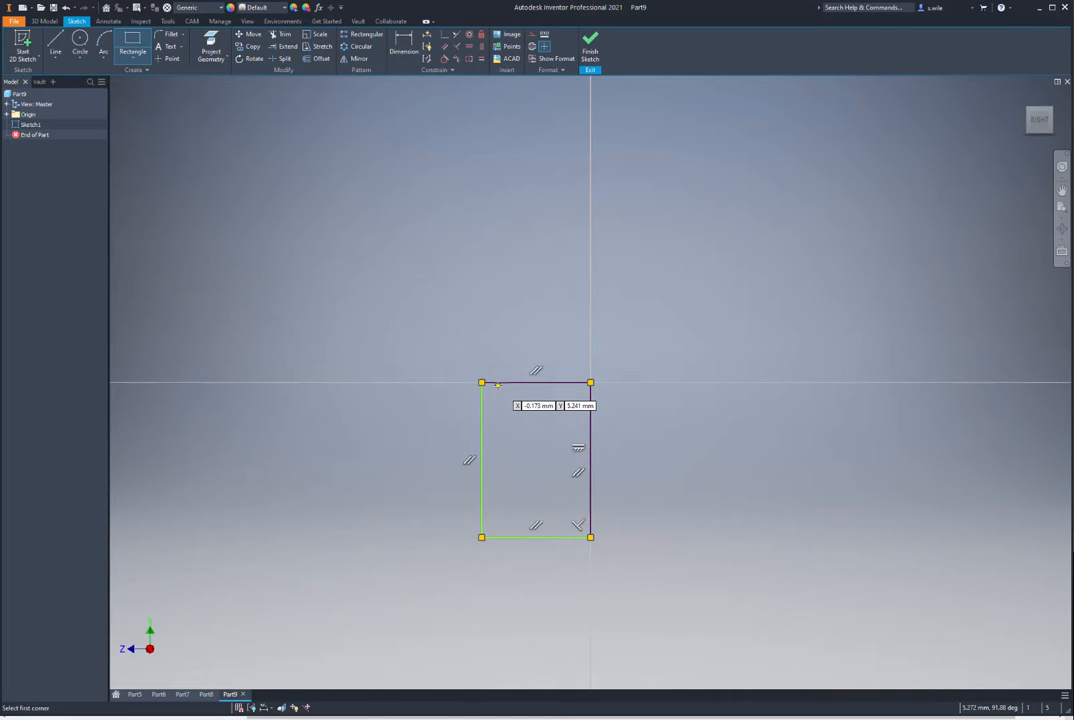
{"action": "key", "text": "Escape"}
{"action": "left_click_drag", "start_coordinate": [487, 440], "coordinate": [690, 440]}
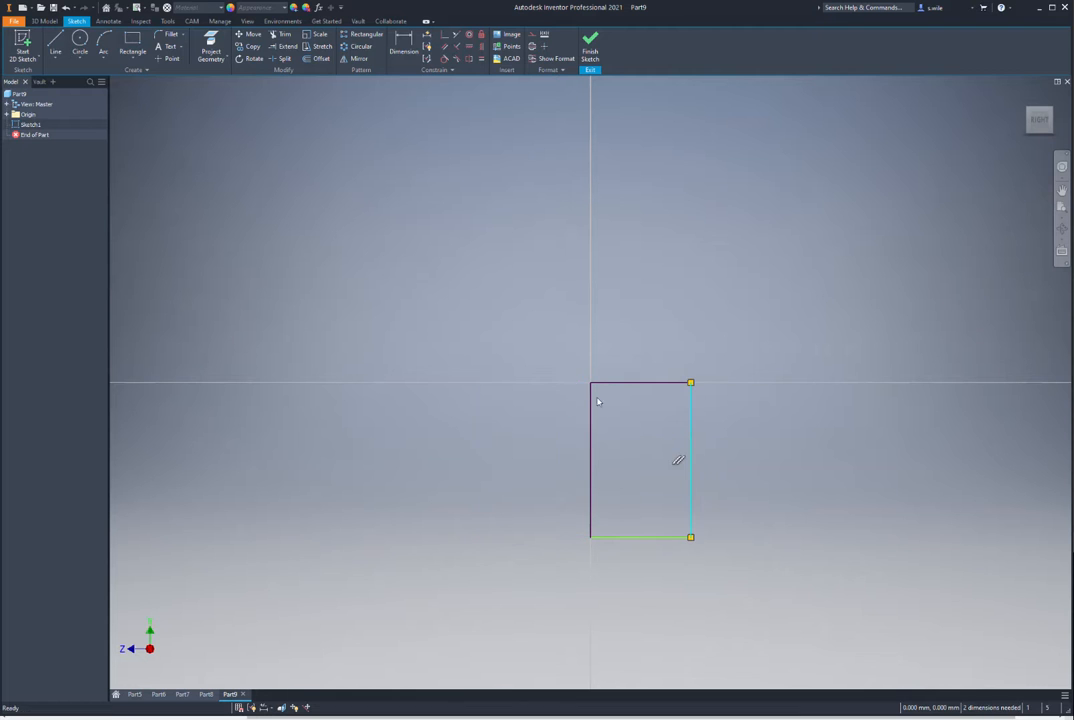
{"action": "left_click", "coordinate": [131, 42]}
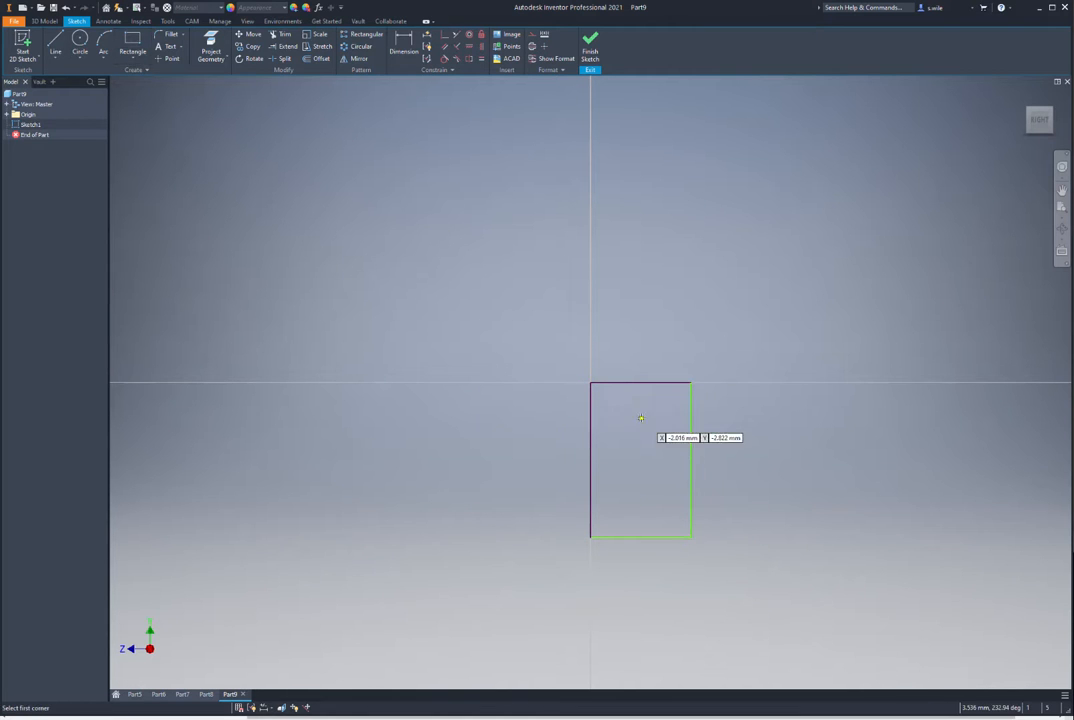
{"action": "left_click", "coordinate": [590, 381]}
{"action": "left_click", "coordinate": [916, 460]}
Step: Dimension the upright's height to 50 and the long bar's length to 100
{"action": "key", "text": "d"}
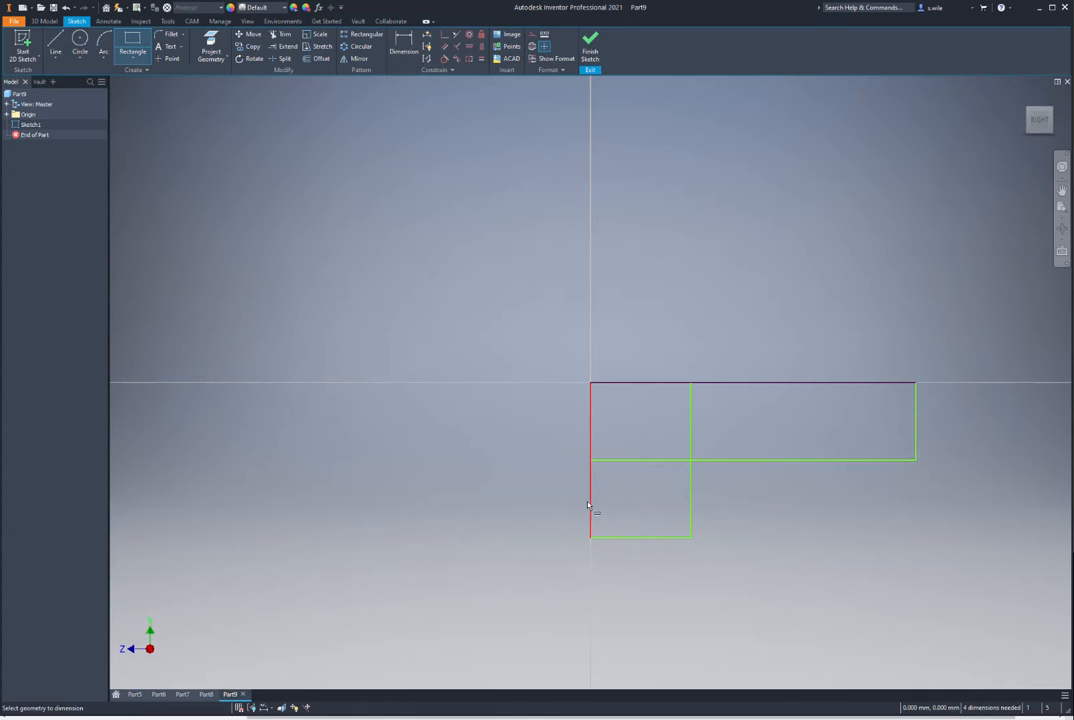
{"action": "left_click", "coordinate": [591, 504]}
{"action": "left_click", "coordinate": [517, 498]}
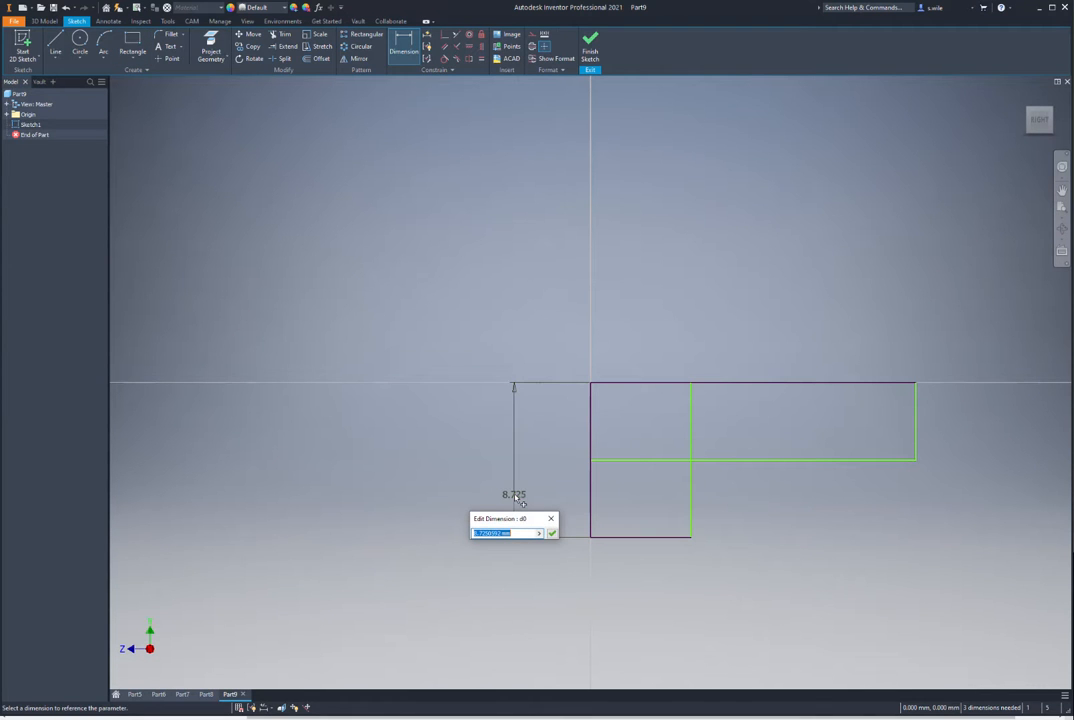
{"action": "type", "text": "50"}
{"action": "key", "text": "Return"}
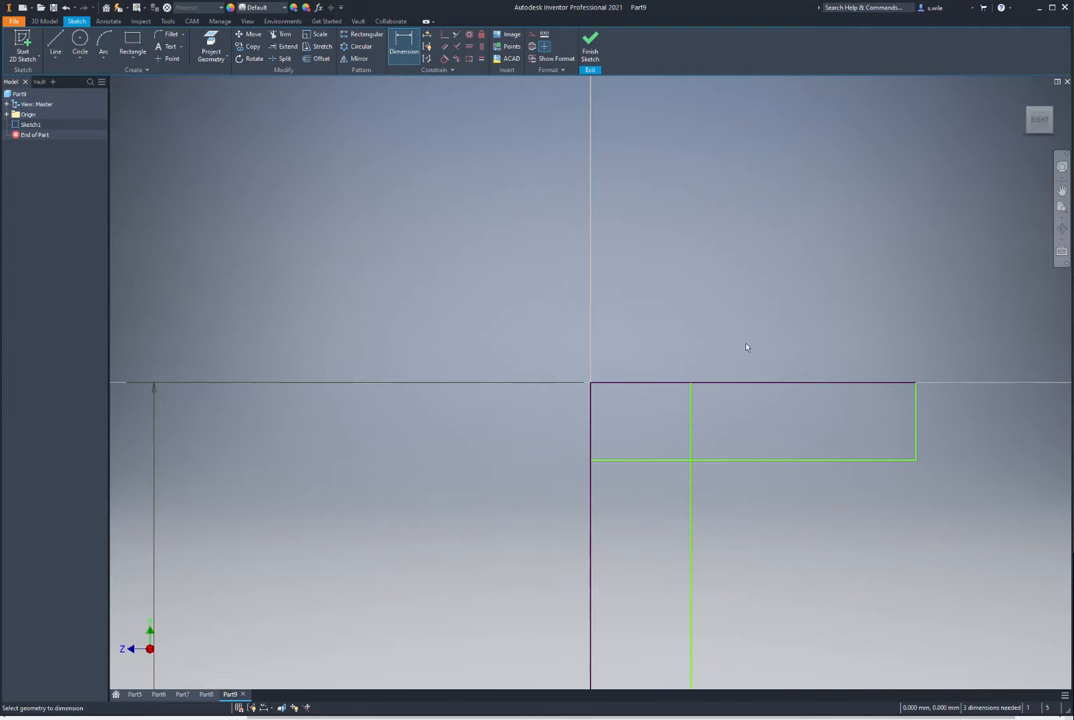
{"action": "left_click", "coordinate": [757, 382]}
{"action": "left_click", "coordinate": [754, 277]}
{"action": "type", "text": "100"}
{"action": "key", "text": "Return"}
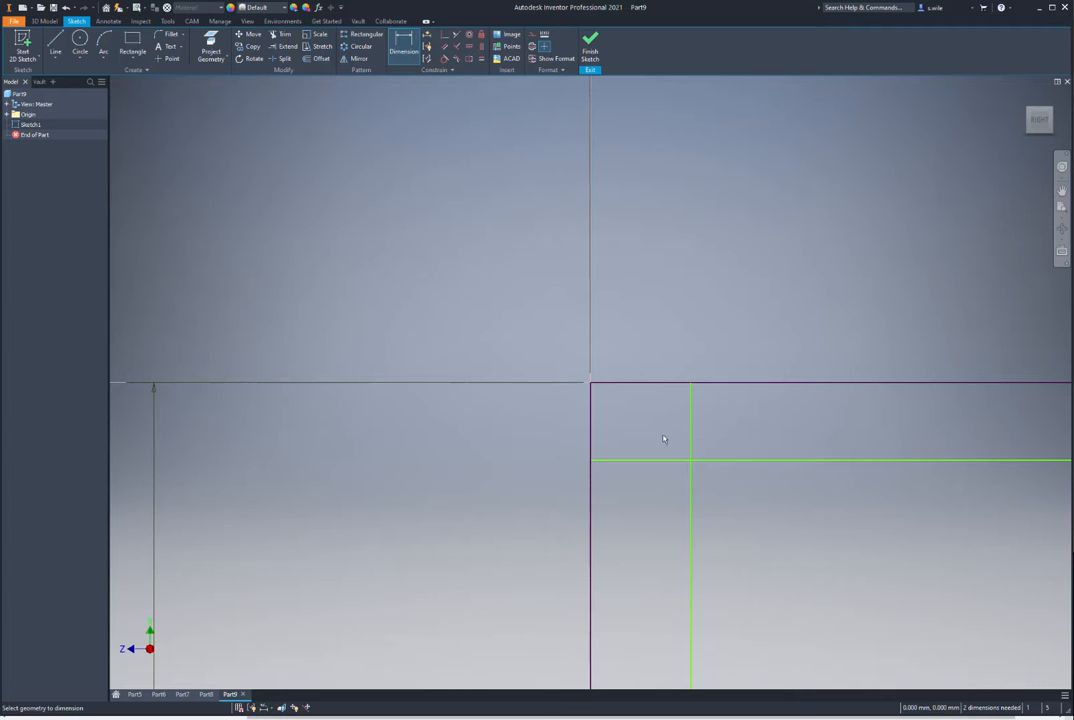
Step: Set the horizontal leg thickness to 20, link the upright's width to it, and finish the sketch
{"action": "left_click", "coordinate": [621, 461]}
{"action": "left_click", "coordinate": [626, 384]}
{"action": "left_click", "coordinate": [539, 420]}
{"action": "type", "text": "20"}
{"action": "key", "text": "Return"}
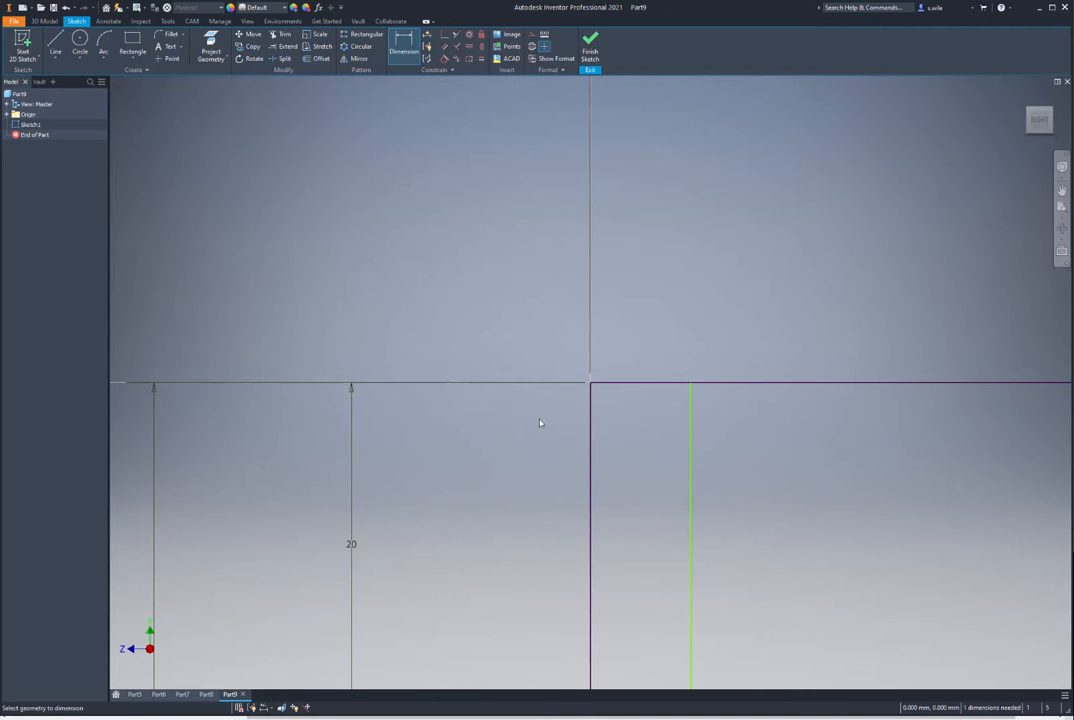
{"action": "scroll", "coordinate": [583, 290], "scroll_direction": "down", "scroll_amount": 5}
{"action": "left_click", "coordinate": [299, 444]}
{"action": "left_click", "coordinate": [271, 434]}
{"action": "left_click", "coordinate": [284, 337]}
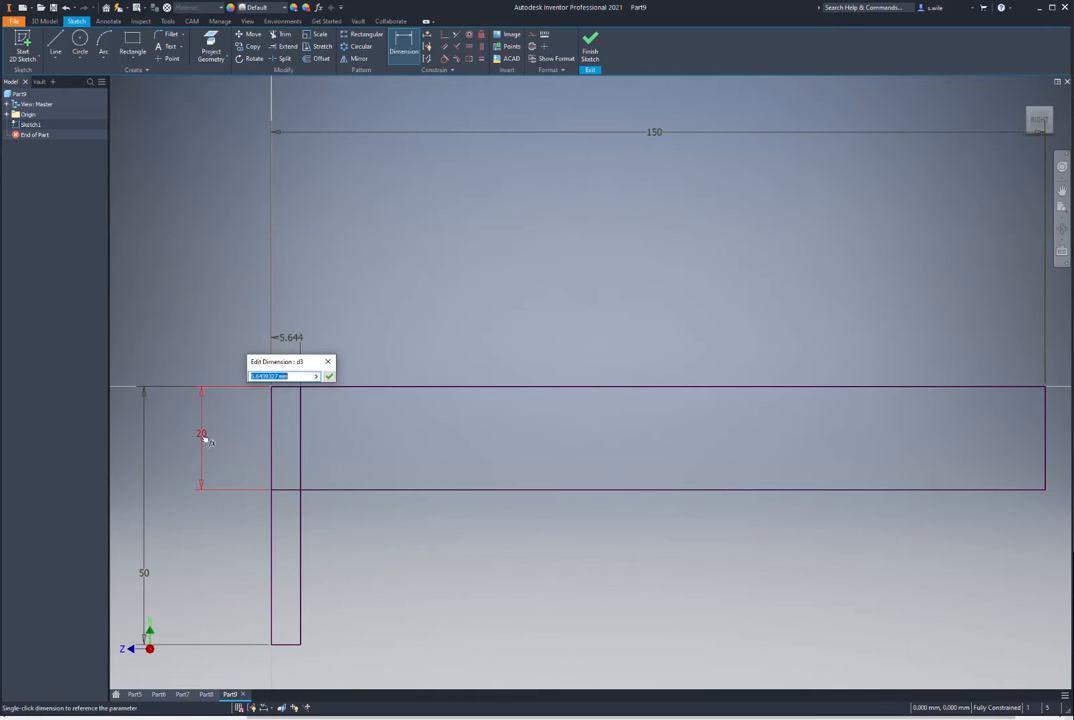
{"action": "left_click", "coordinate": [202, 435]}
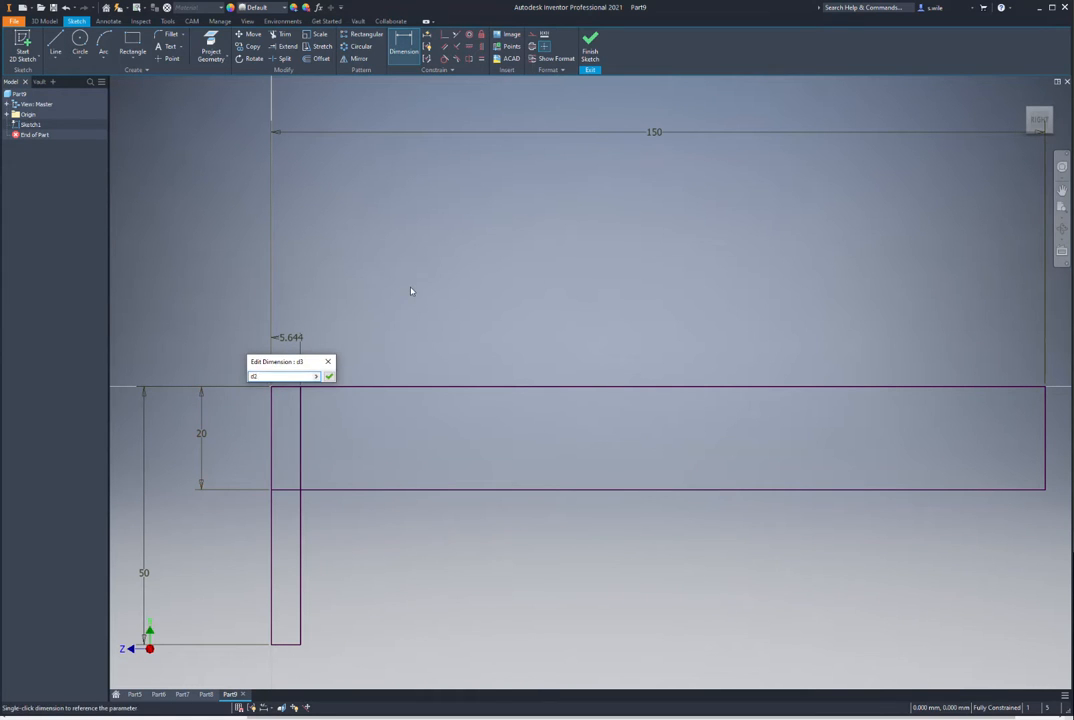
{"action": "key", "text": "Return"}
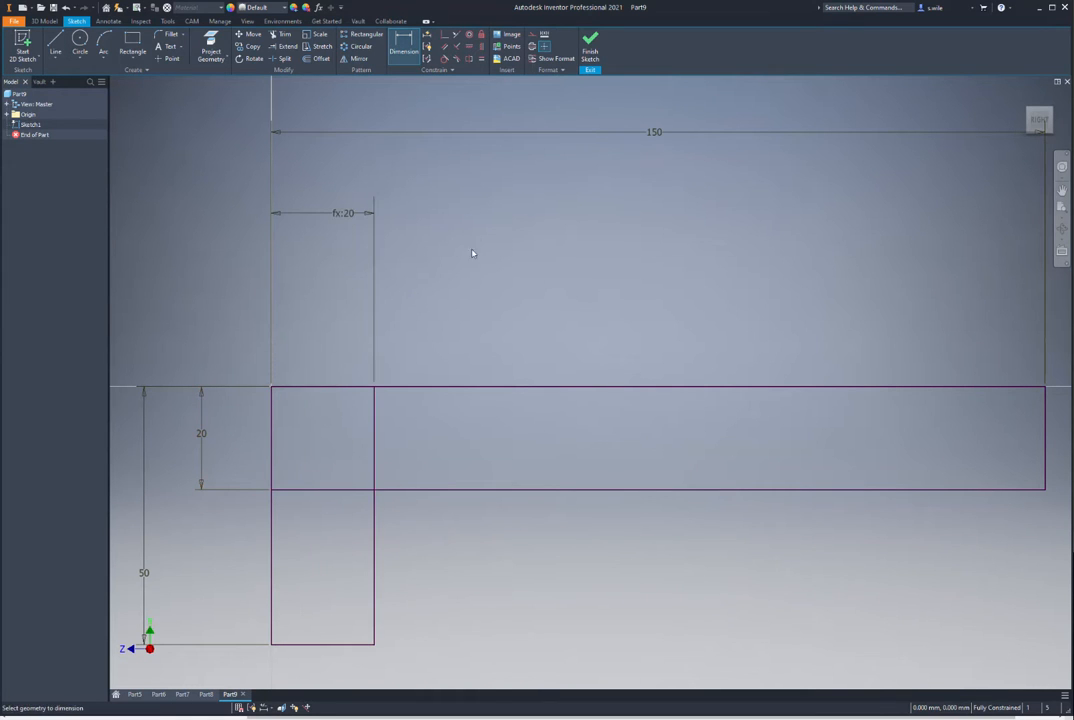
{"action": "left_click", "coordinate": [591, 48]}
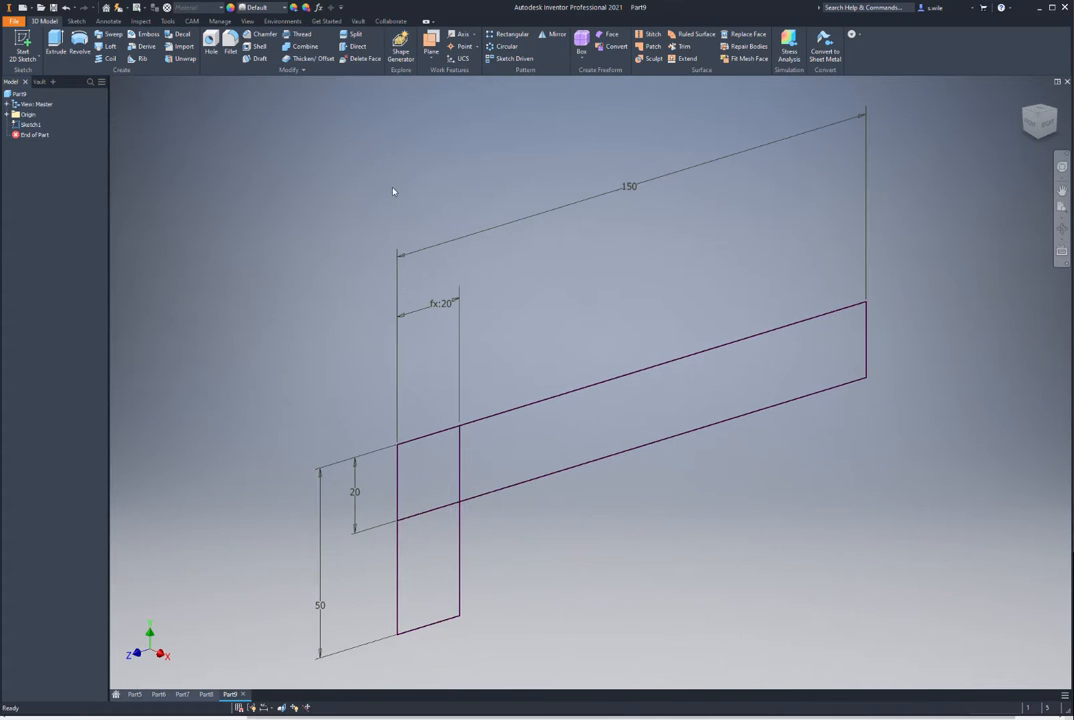
Step: Extrude all three L-profile regions symmetrically with a distance of 75
{"action": "key", "text": "e"}
{"action": "left_click", "coordinate": [452, 458]}
{"action": "left_click", "coordinate": [480, 465]}
{"action": "left_click", "coordinate": [436, 520]}
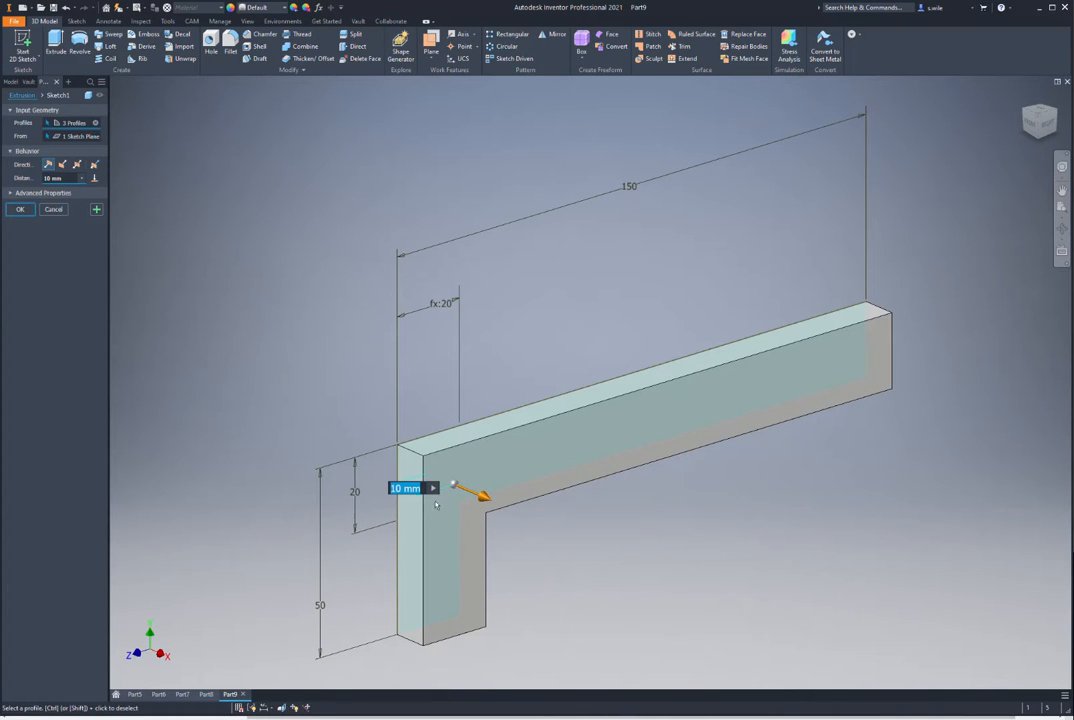
{"action": "left_click", "coordinate": [77, 165]}
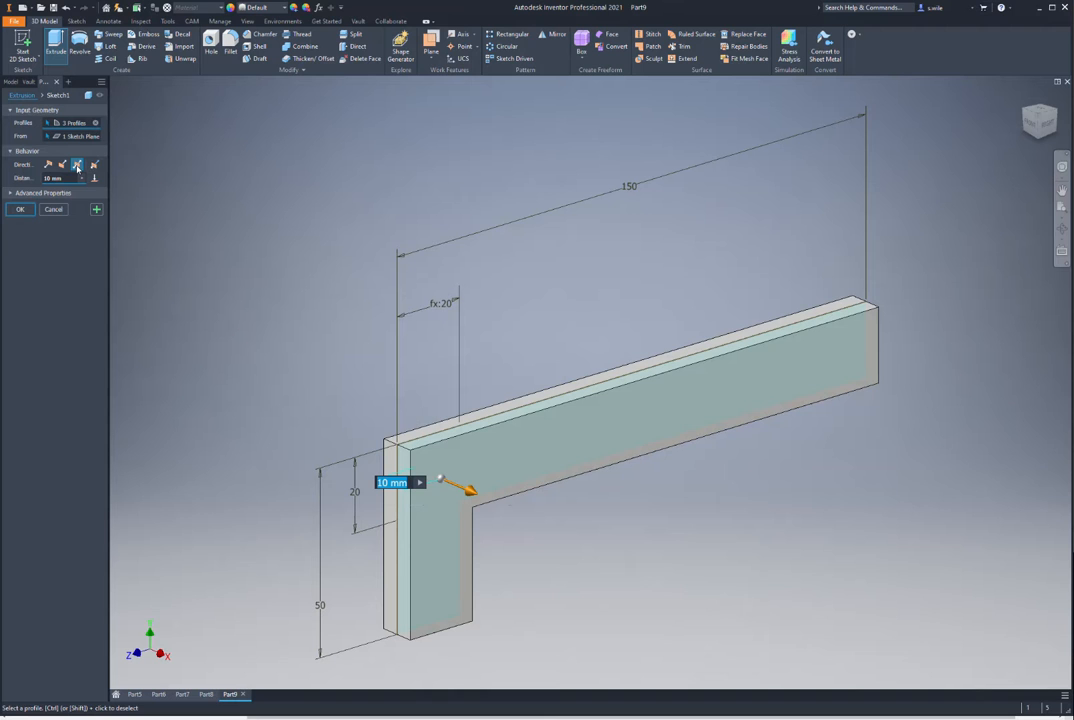
{"action": "left_click_drag", "start_coordinate": [66, 179], "coordinate": [4, 182]}
{"action": "type", "text": "75"}
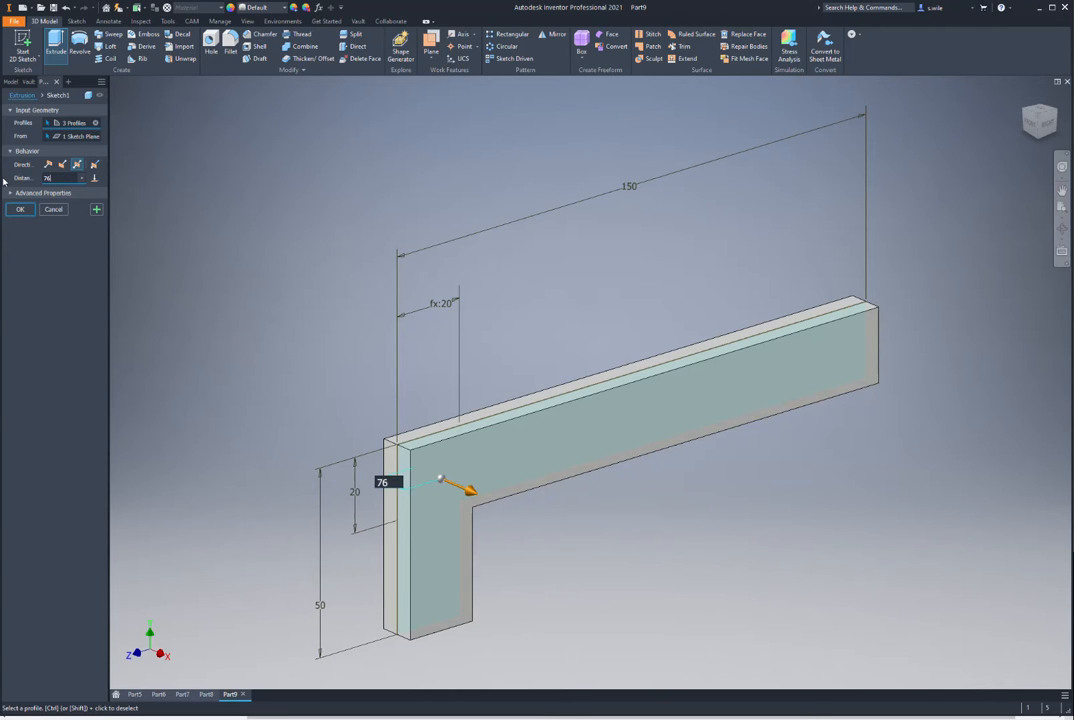
{"action": "key", "text": "Return"}
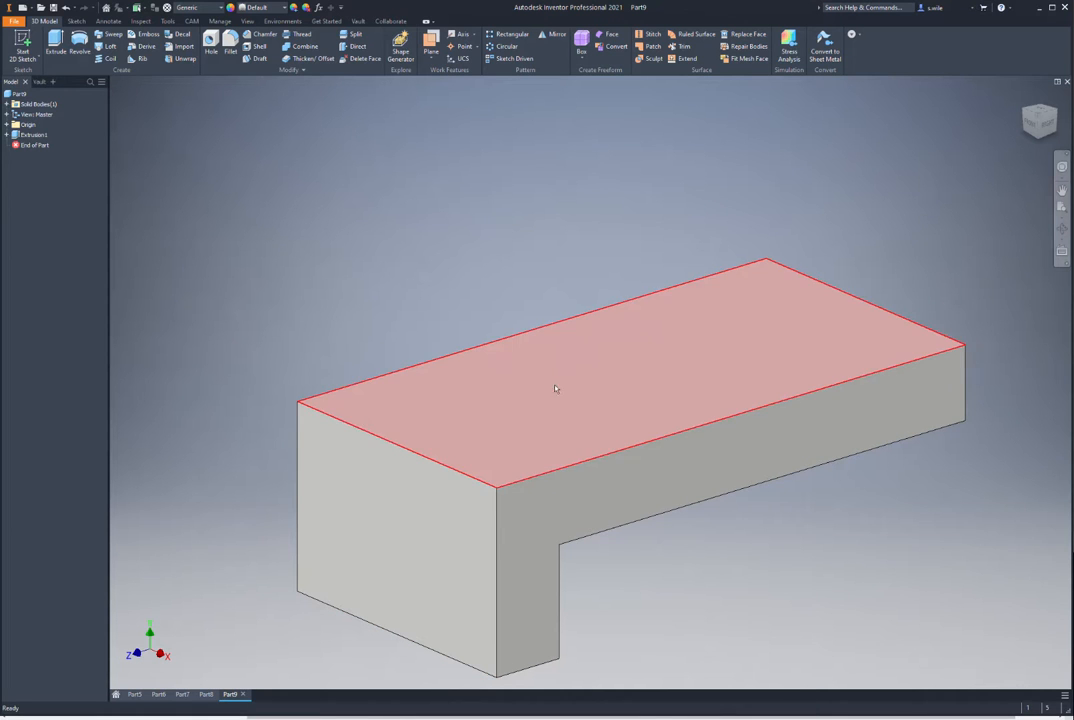
Step: Create a work plane hinged on the top front edge at 60° to the top face, and sketch on it
{"action": "left_click", "coordinate": [431, 42]}
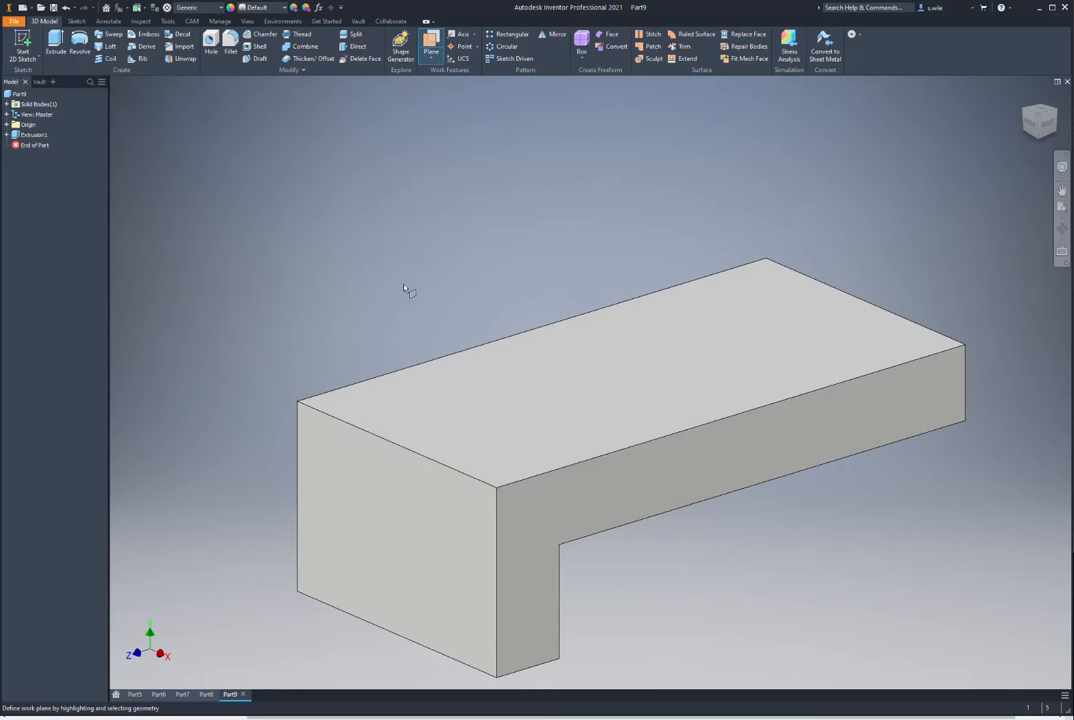
{"action": "left_click", "coordinate": [340, 420]}
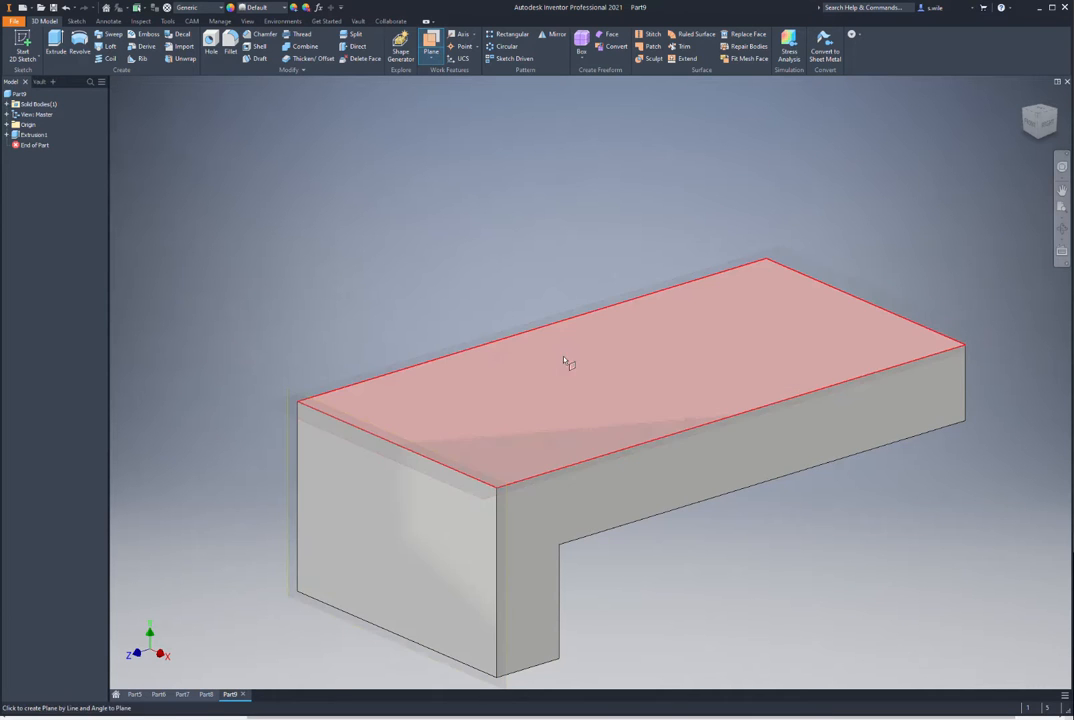
{"action": "left_click", "coordinate": [563, 384]}
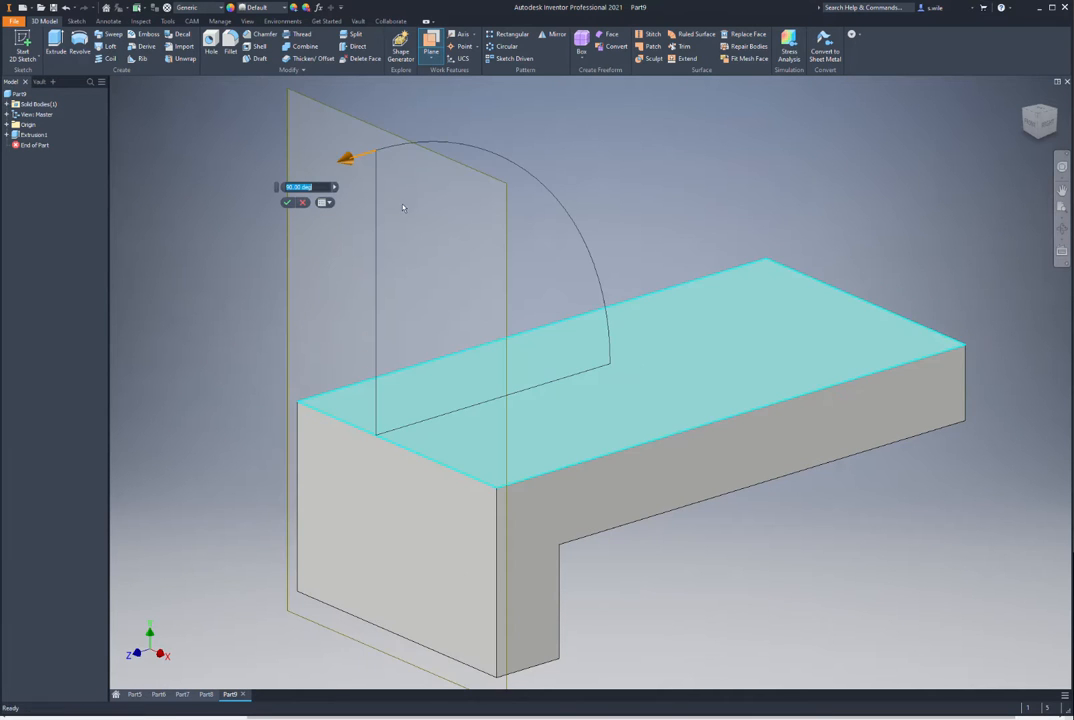
{"action": "left_click_drag", "start_coordinate": [352, 160], "coordinate": [491, 150]}
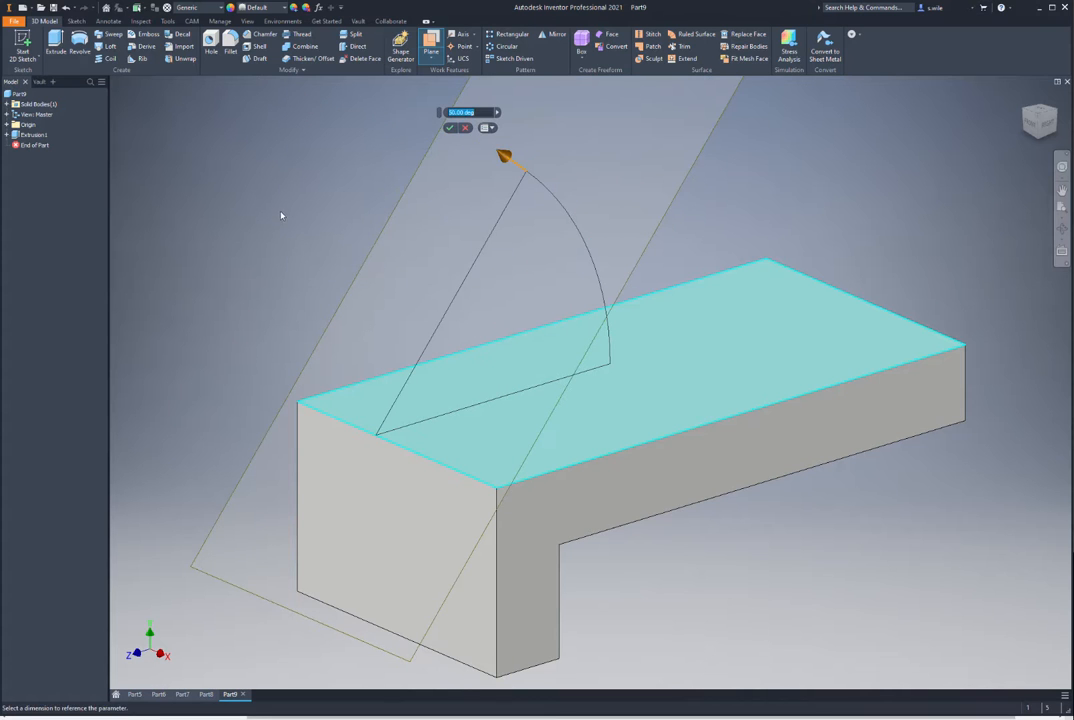
{"action": "type", "text": "60"}
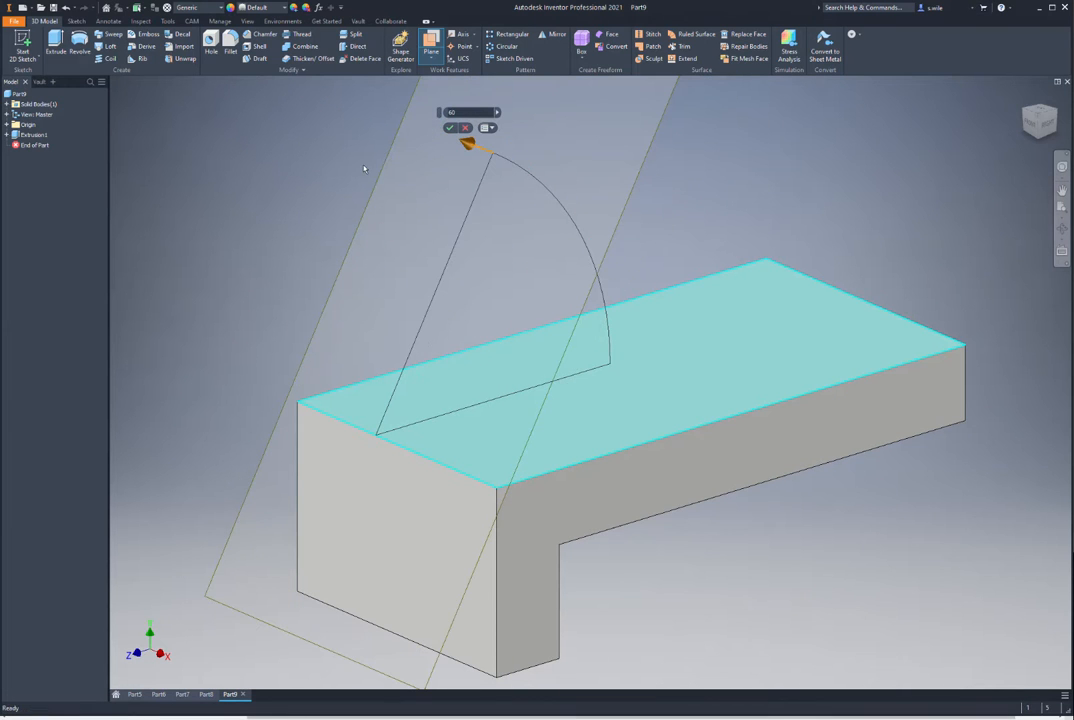
{"action": "key", "text": "Return"}
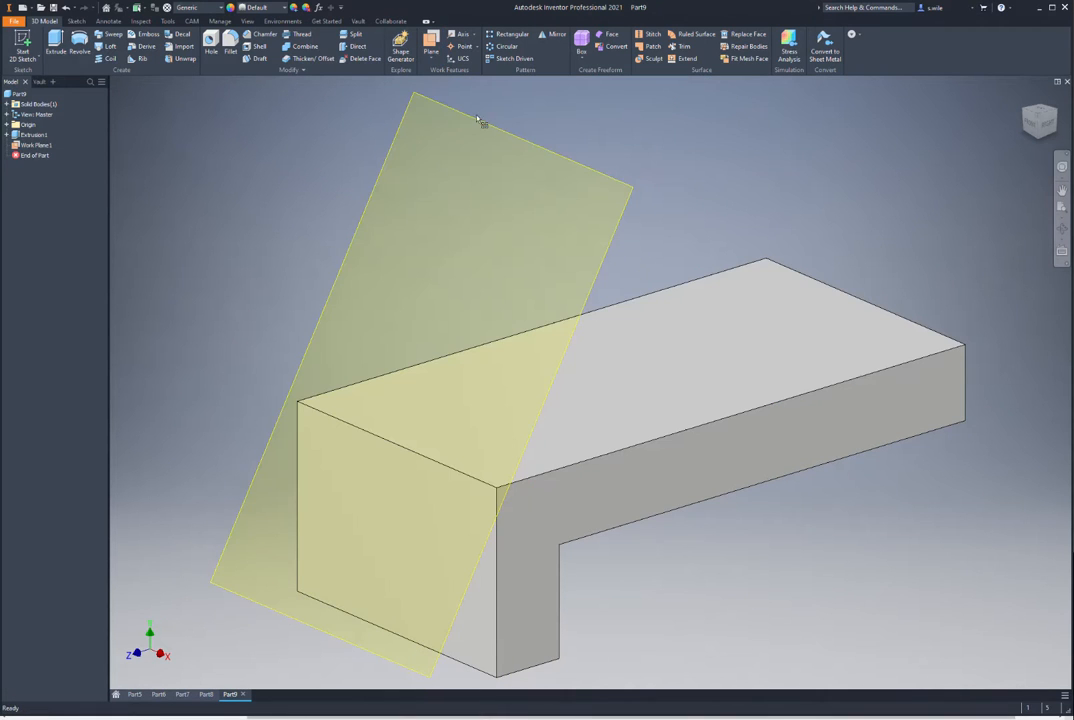
{"action": "left_click", "coordinate": [478, 120]}
{"action": "left_click", "coordinate": [470, 110]}
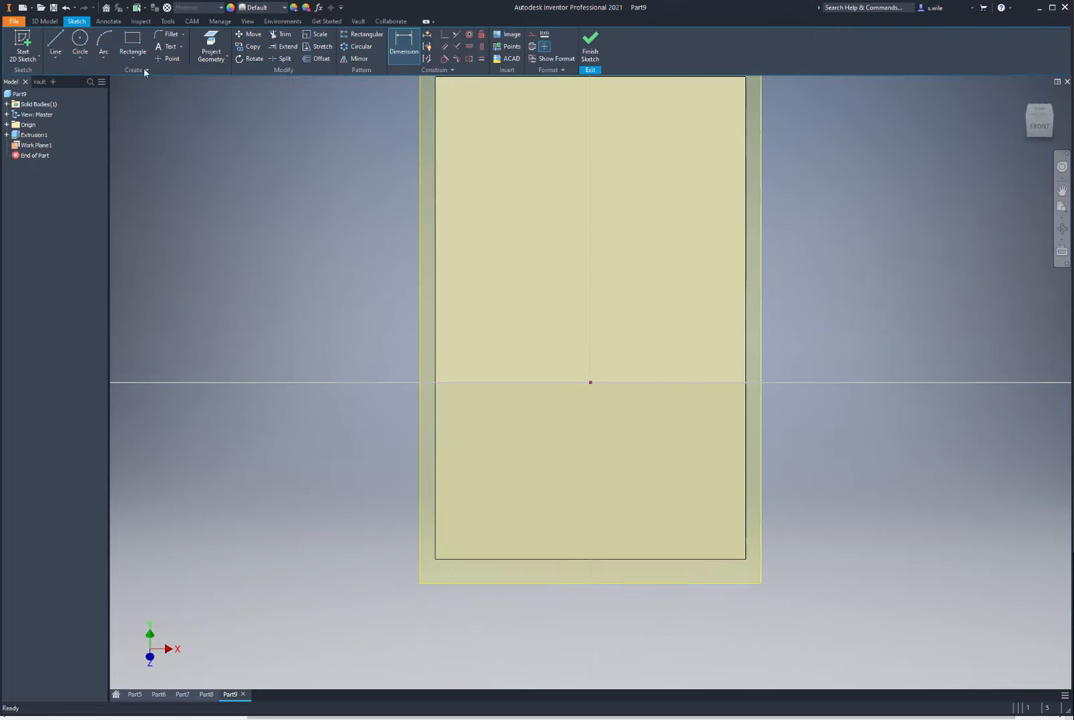
Step: Project the block edge and draw a line-arc-line arch profile standing on it
{"action": "left_click", "coordinate": [211, 45]}
{"action": "left_click", "coordinate": [518, 382]}
{"action": "left_click", "coordinate": [55, 45]}
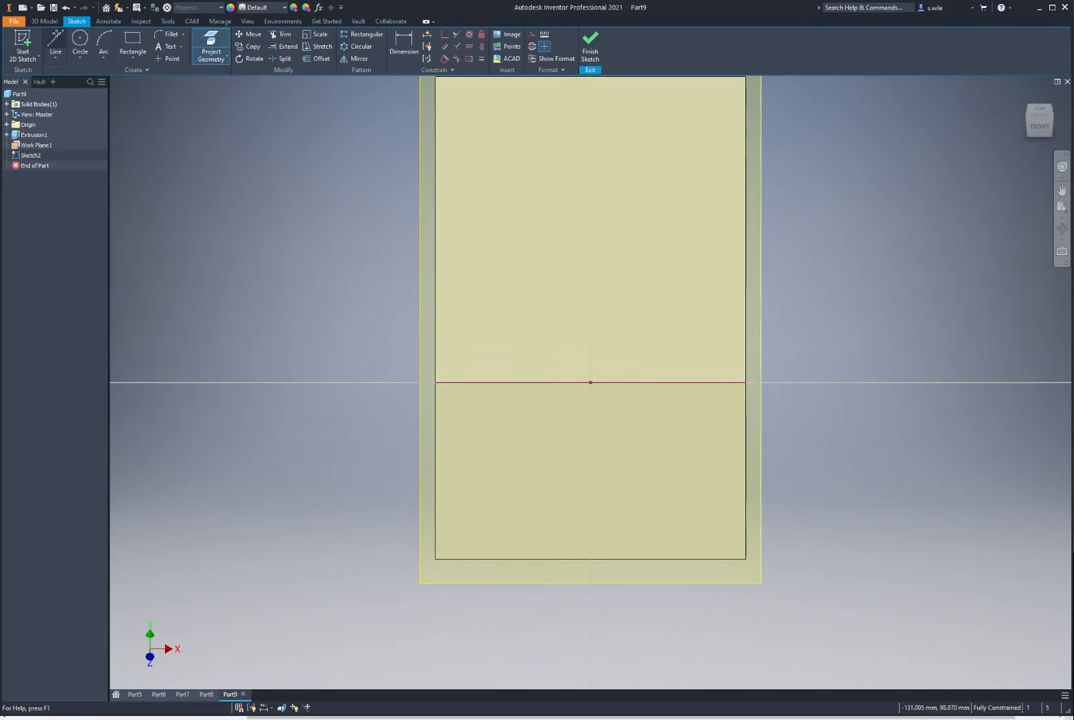
{"action": "left_click", "coordinate": [501, 383]}
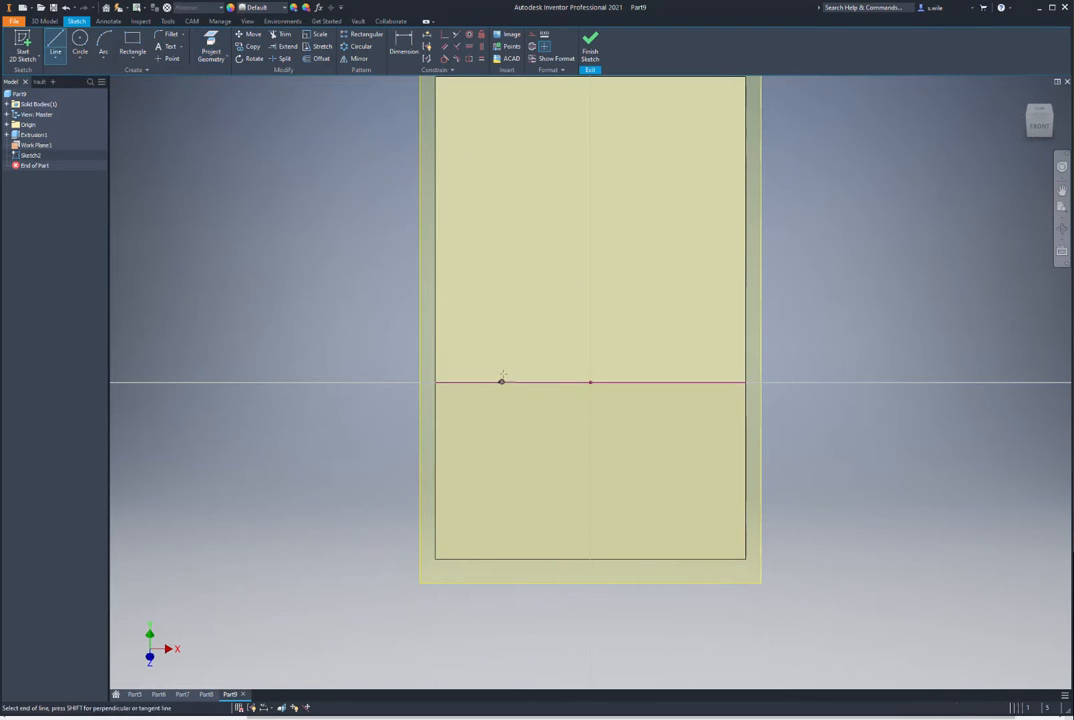
{"action": "left_click", "coordinate": [501, 259]}
{"action": "left_click_drag", "start_coordinate": [501, 259], "coordinate": [504, 251]}
{"action": "left_click_drag", "start_coordinate": [696, 230], "coordinate": [690, 259]}
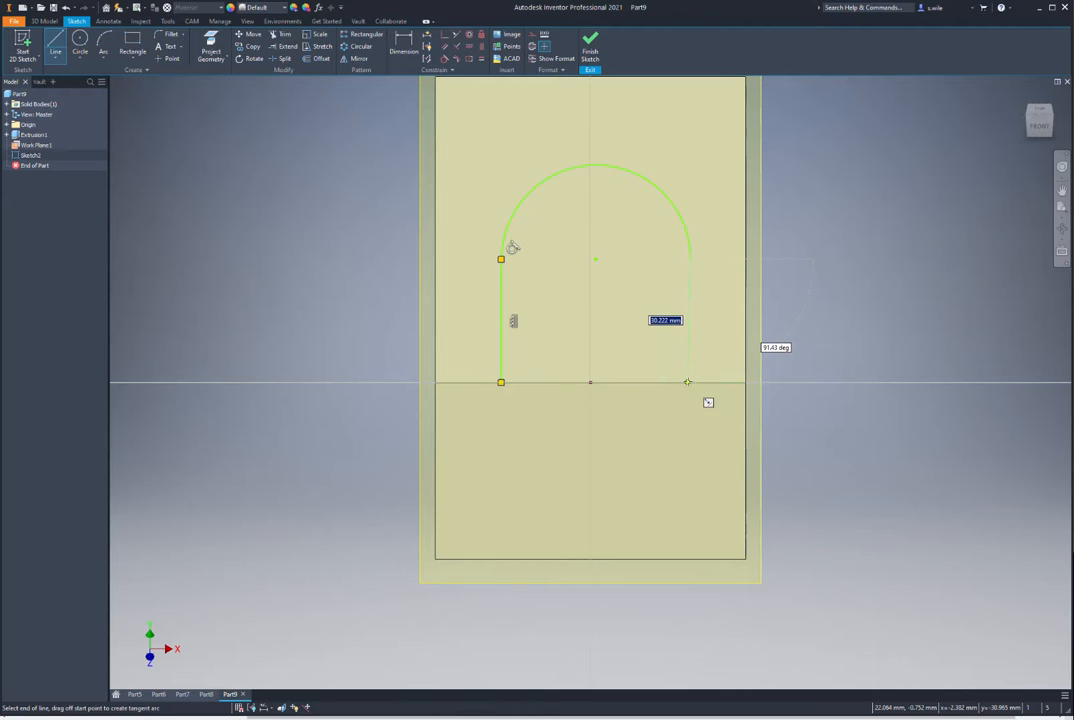
{"action": "left_click", "coordinate": [690, 382]}
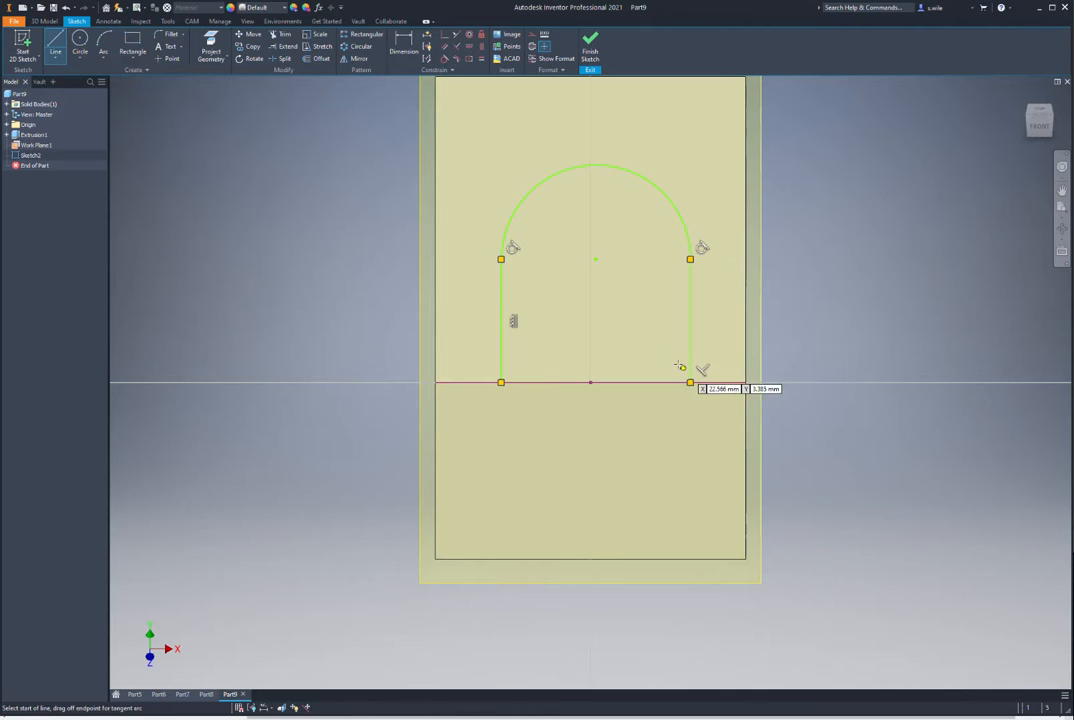
Step: Centre the arc vertically above the edge midpoint and give it a 22 mm radius
{"action": "left_click", "coordinate": [483, 48]}
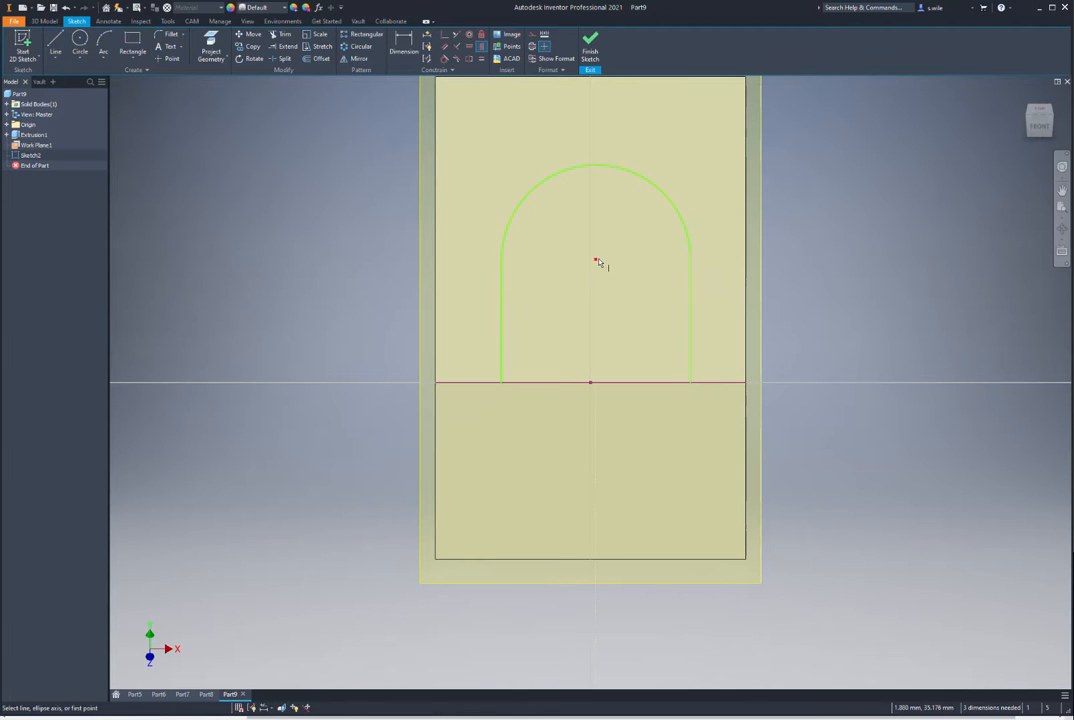
{"action": "left_click", "coordinate": [591, 383]}
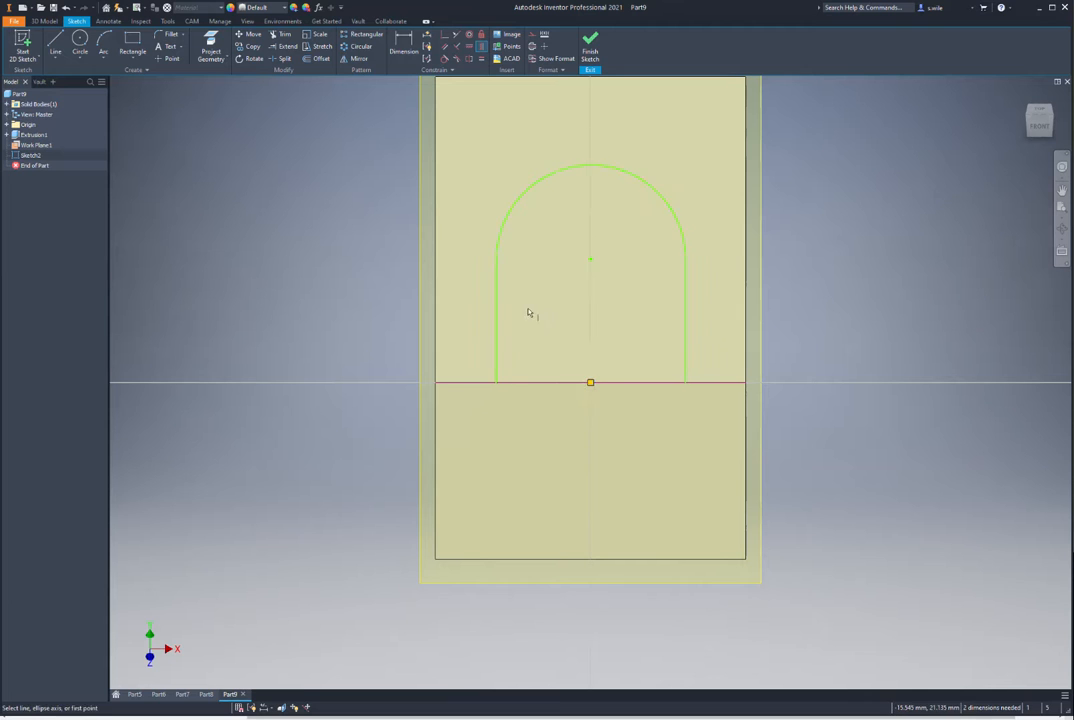
{"action": "key", "text": "d"}
{"action": "left_click", "coordinate": [513, 209]}
{"action": "left_click", "coordinate": [504, 187]}
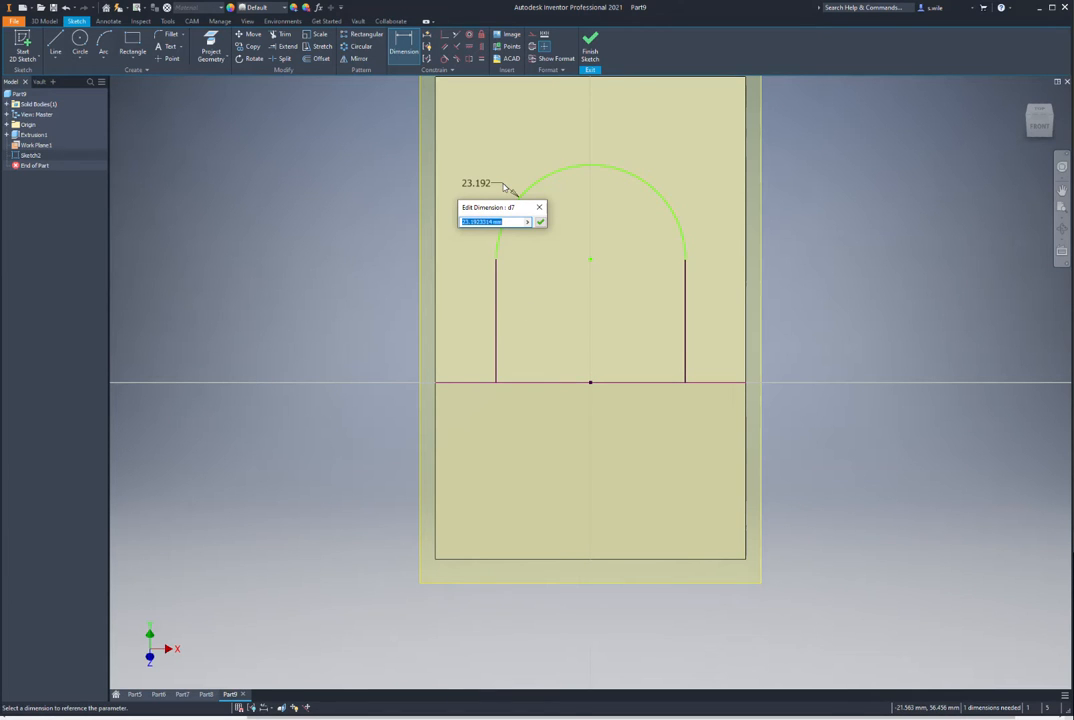
{"action": "type", "text": "22"}
{"action": "key", "text": "Return"}
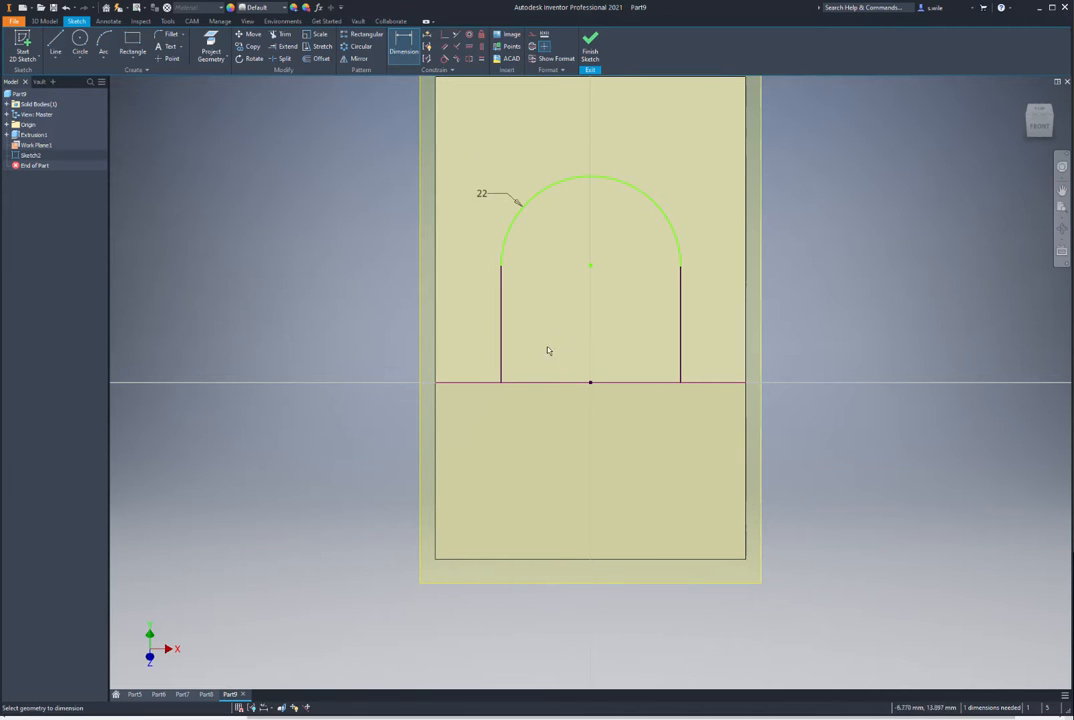
Step: Dimension the straight sides to 30 mm, finish the sketch and preview the extrusion
{"action": "left_click", "coordinate": [501, 321]}
{"action": "left_click", "coordinate": [474, 327]}
{"action": "type", "text": "30"}
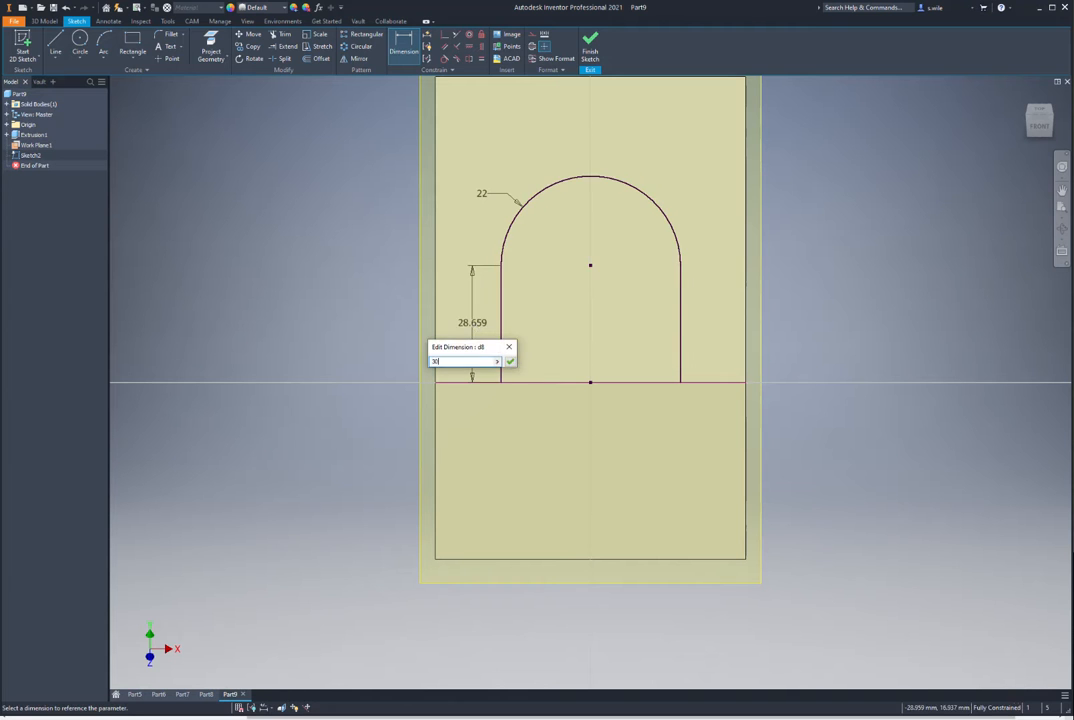
{"action": "key", "text": "Return"}
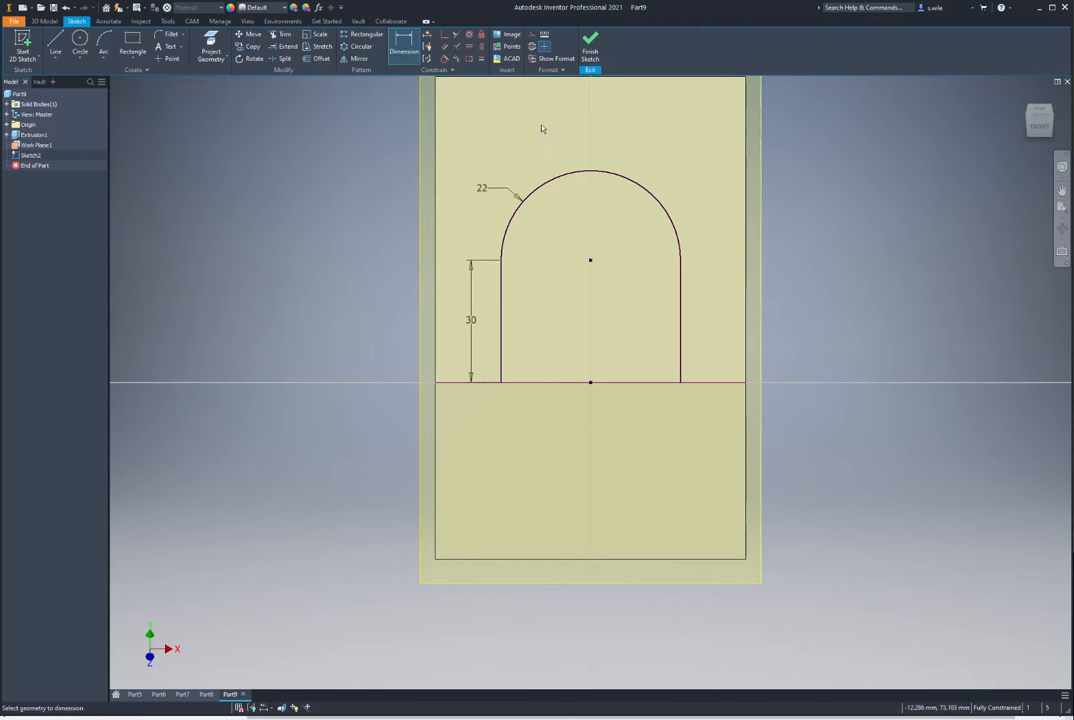
{"action": "left_click", "coordinate": [590, 45]}
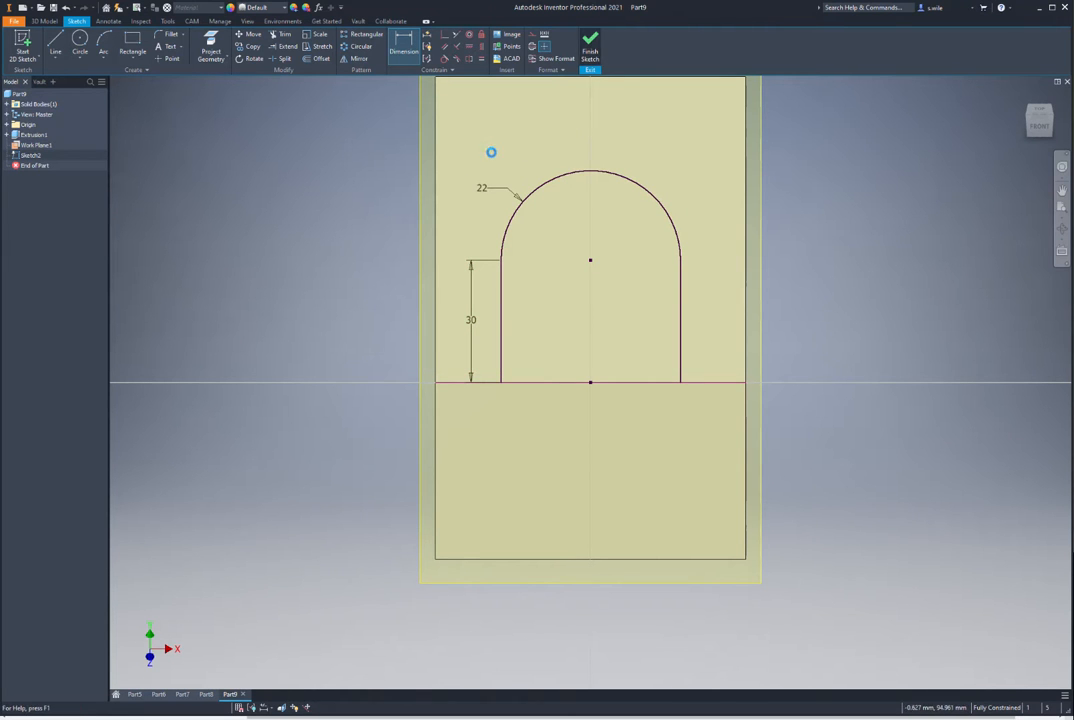
{"action": "key", "text": "e"}
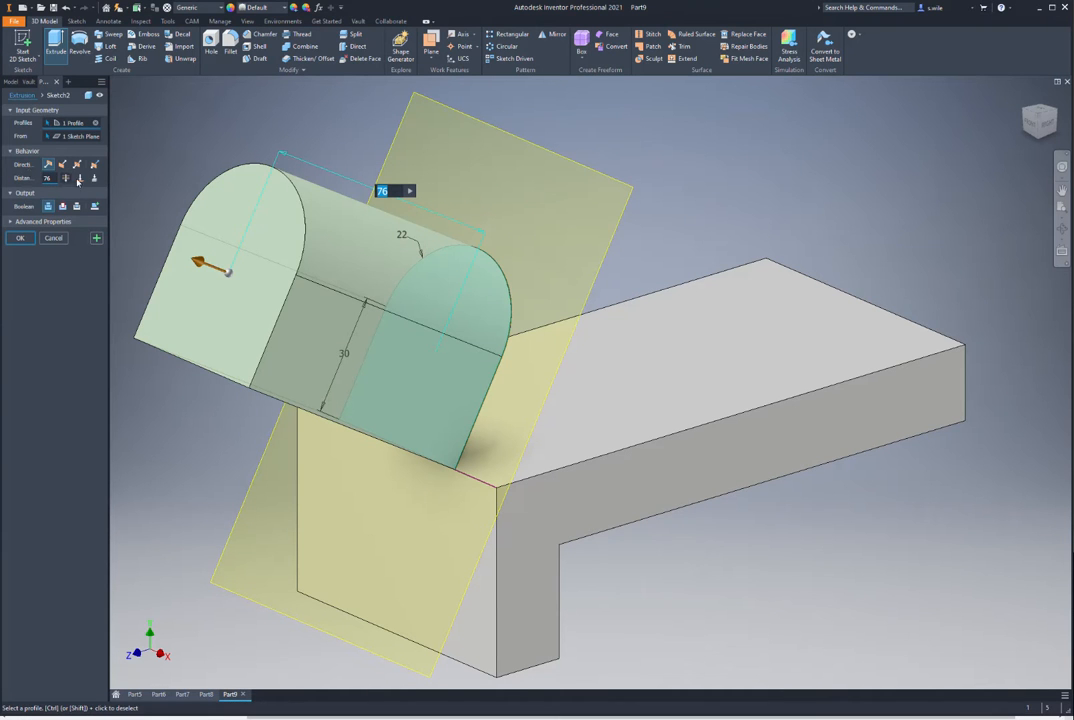
Step: Extrude the arch profile To Next so the inclined boss meets the block
{"action": "left_click", "coordinate": [95, 179]}
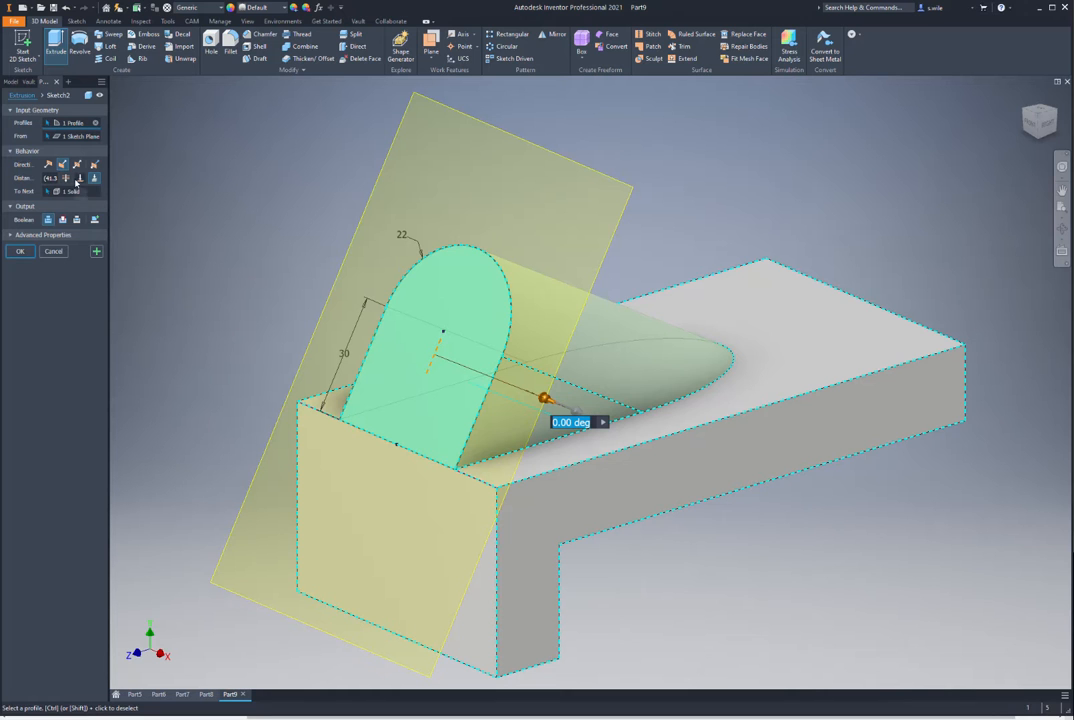
{"action": "left_click", "coordinate": [20, 252]}
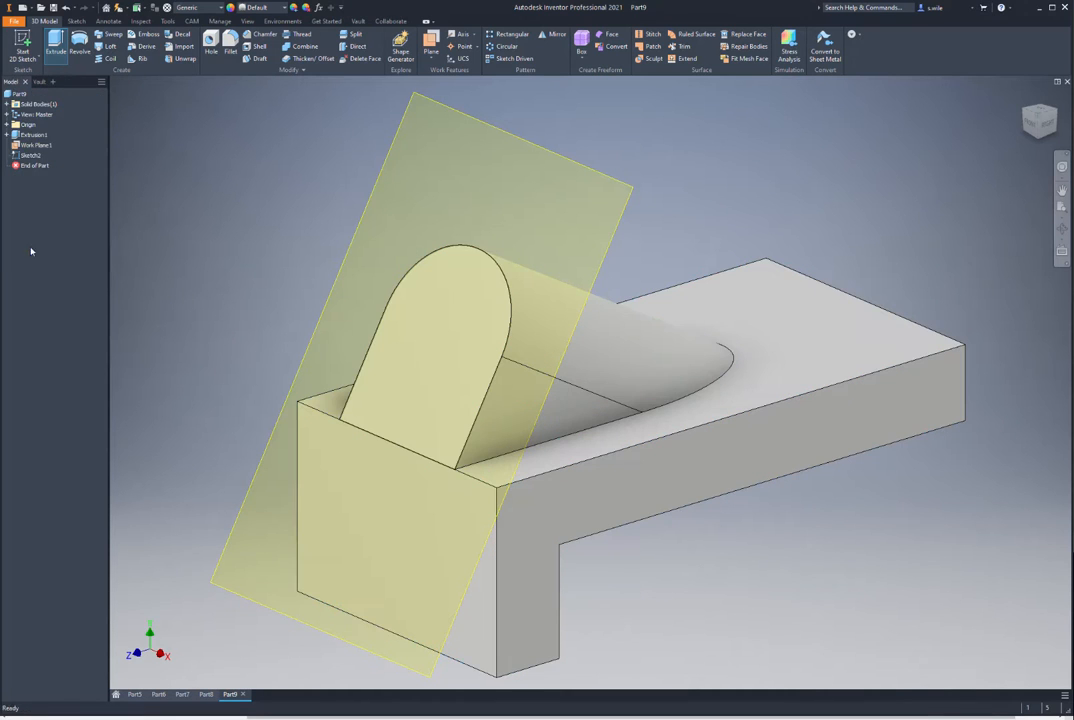
{"action": "left_click", "coordinate": [36, 146]}
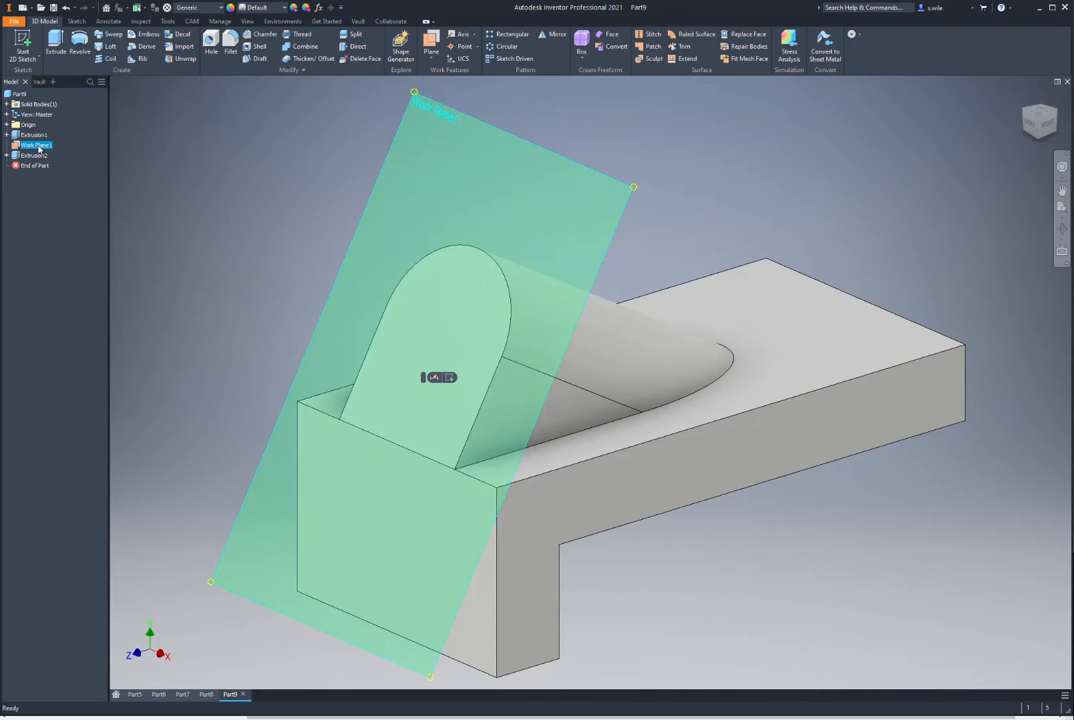
{"action": "right_click", "coordinate": [36, 146]}
Step: Hide Work Plane1 and bore a hole through the boss, concentric with its arched top
{"action": "left_click", "coordinate": [64, 243]}
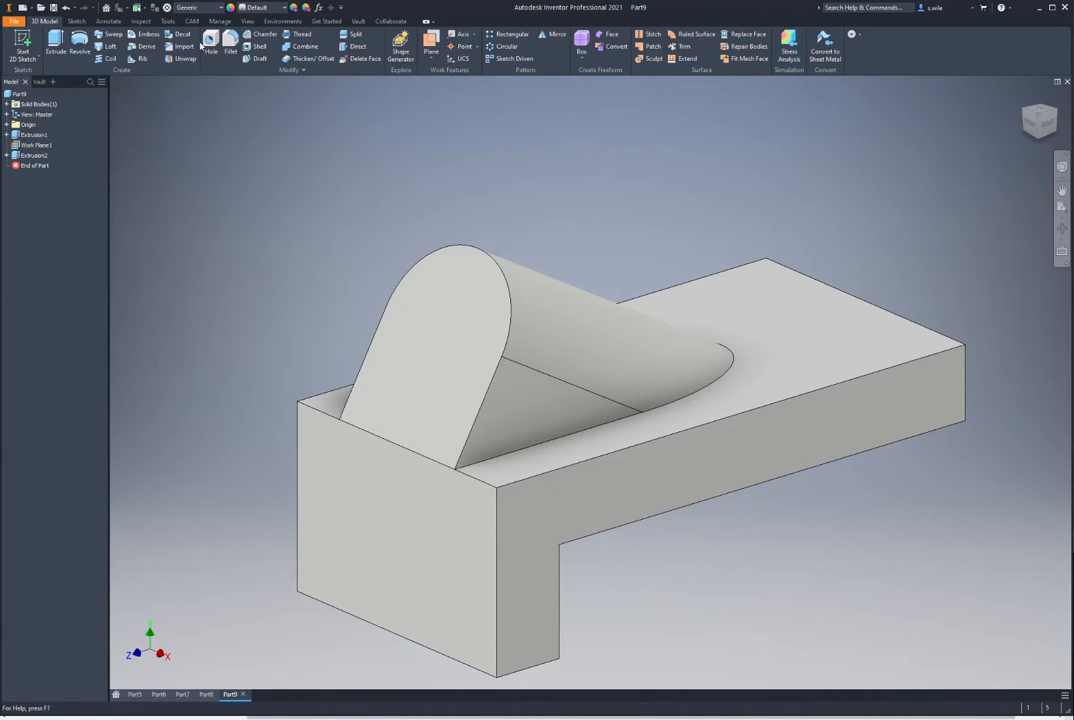
{"action": "key", "text": "h"}
{"action": "left_click", "coordinate": [419, 286]}
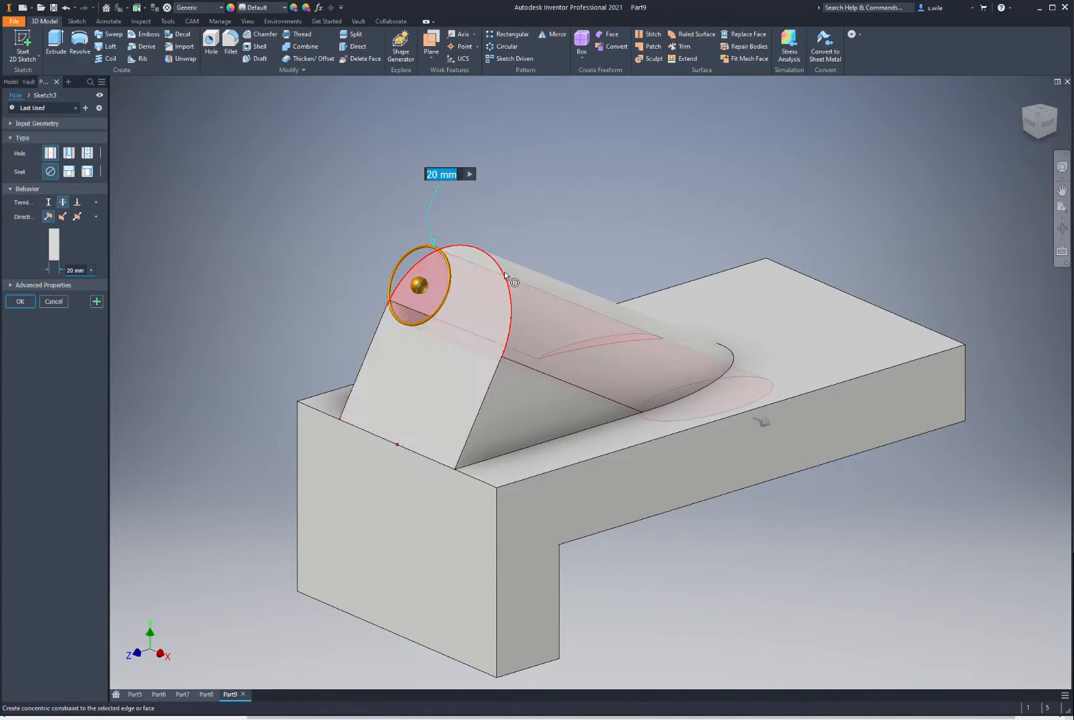
{"action": "left_click", "coordinate": [505, 281]}
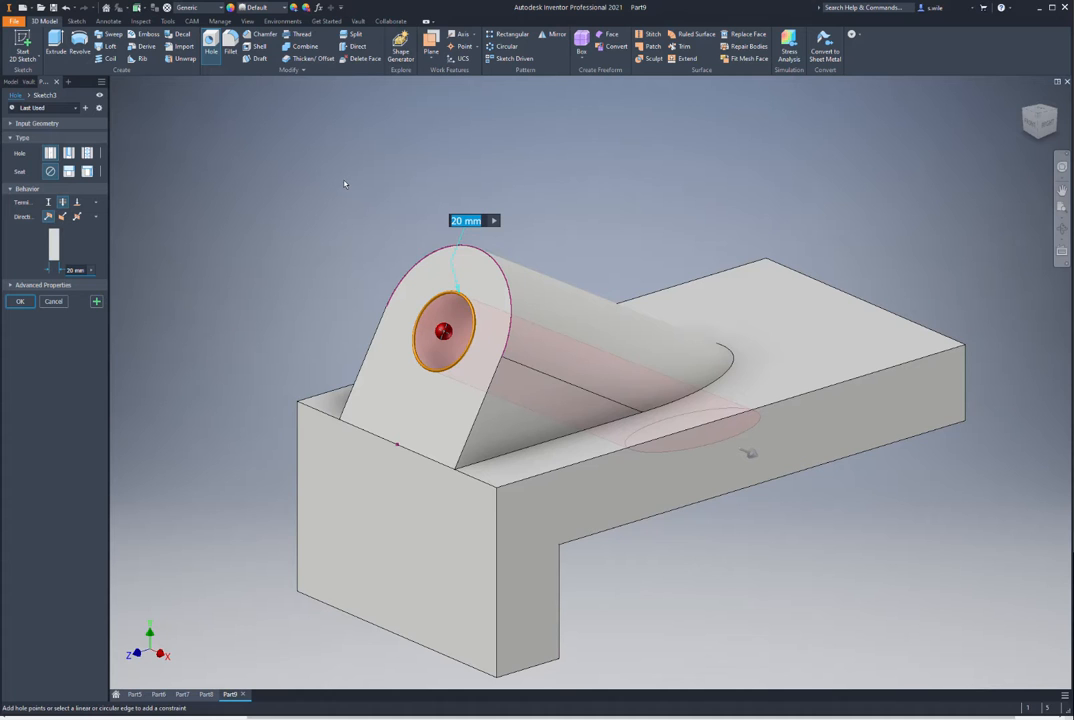
{"action": "key", "text": "Return"}
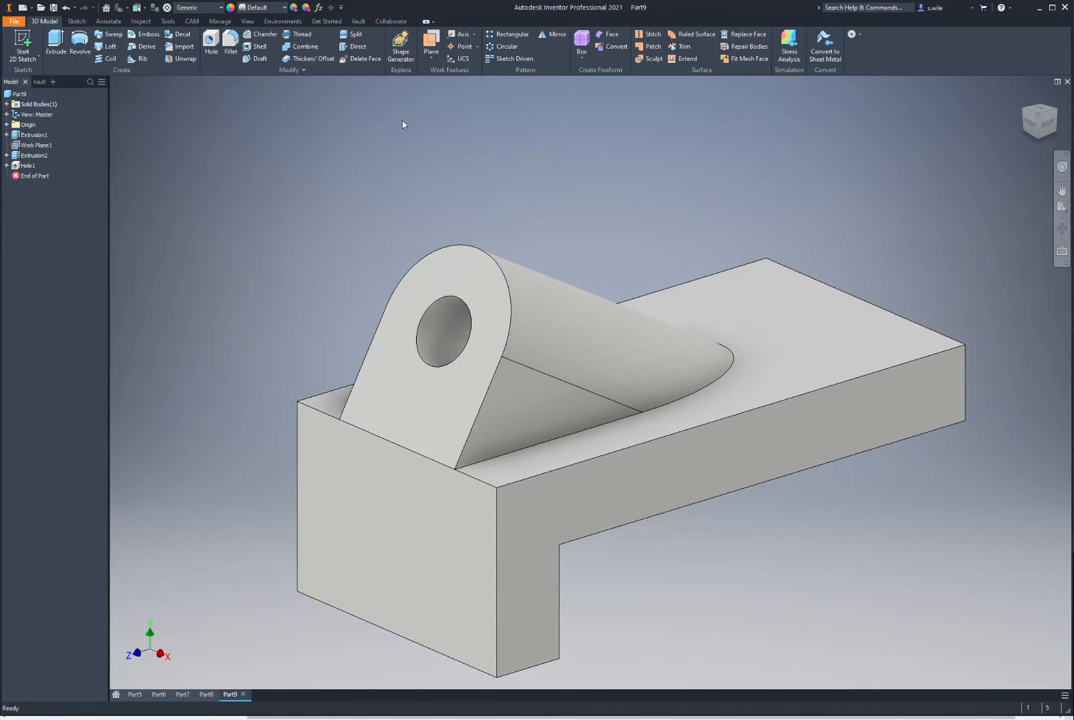
{"action": "left_click", "coordinate": [22, 45]}
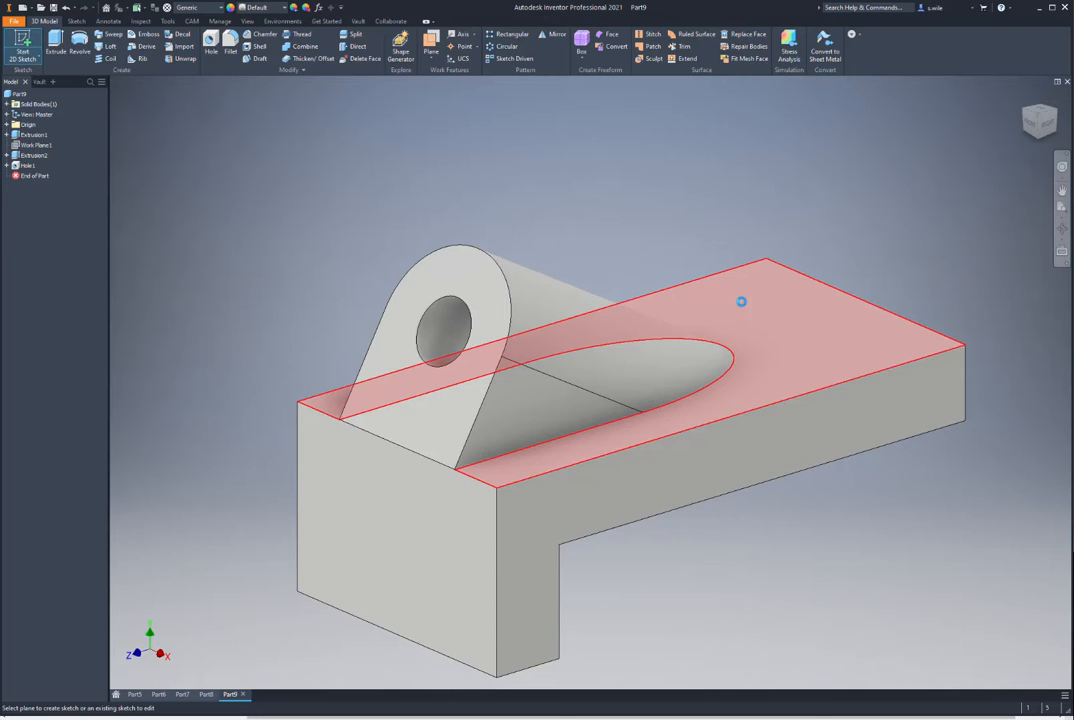
Step: Start a sketch on the plate's top face and draw a vertical line near its end
{"action": "left_click", "coordinate": [741, 301]}
{"action": "middle_click_drag", "start_coordinate": [762, 266], "coordinate": [435, 246]}
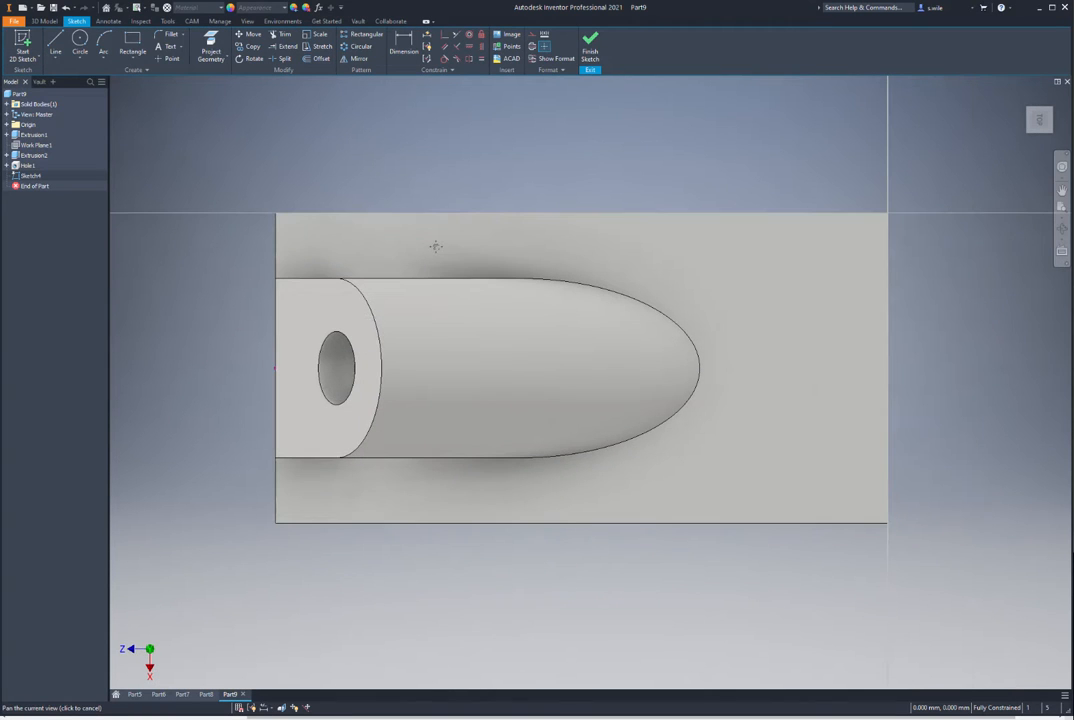
{"action": "left_click", "coordinate": [55, 45]}
{"action": "left_click", "coordinate": [822, 262]}
{"action": "left_click", "coordinate": [822, 438]}
{"action": "key", "text": "Escape"}
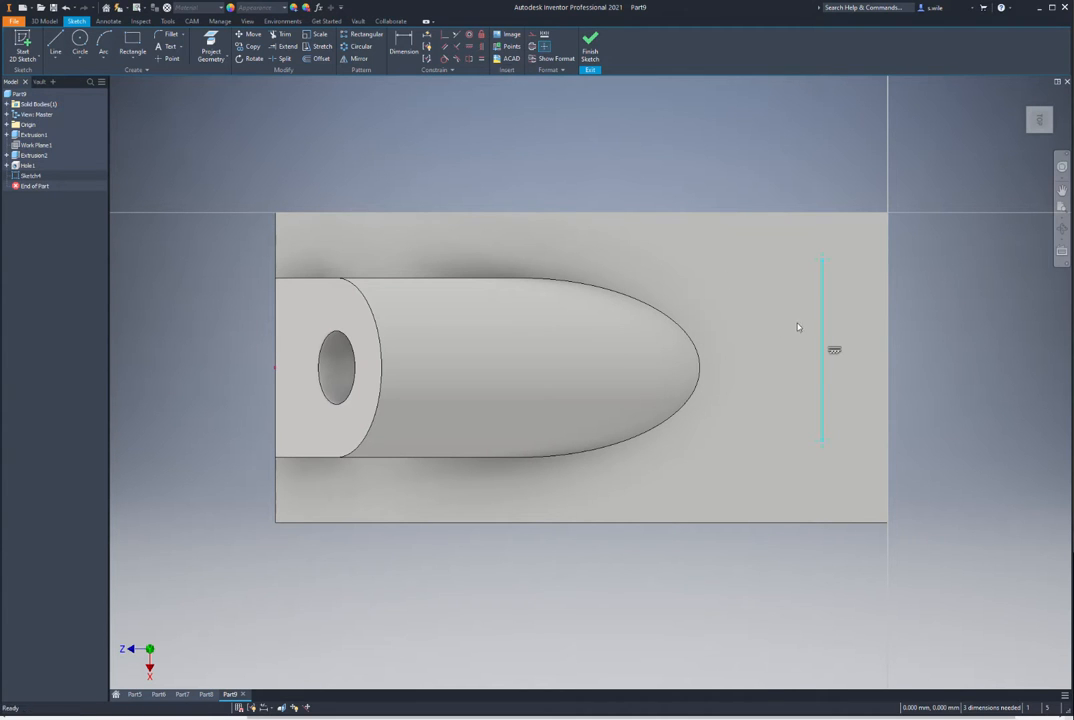
Step: Align the line's midpoint with the edge midpoint and set its length to 38 mm
{"action": "left_click", "coordinate": [482, 47]}
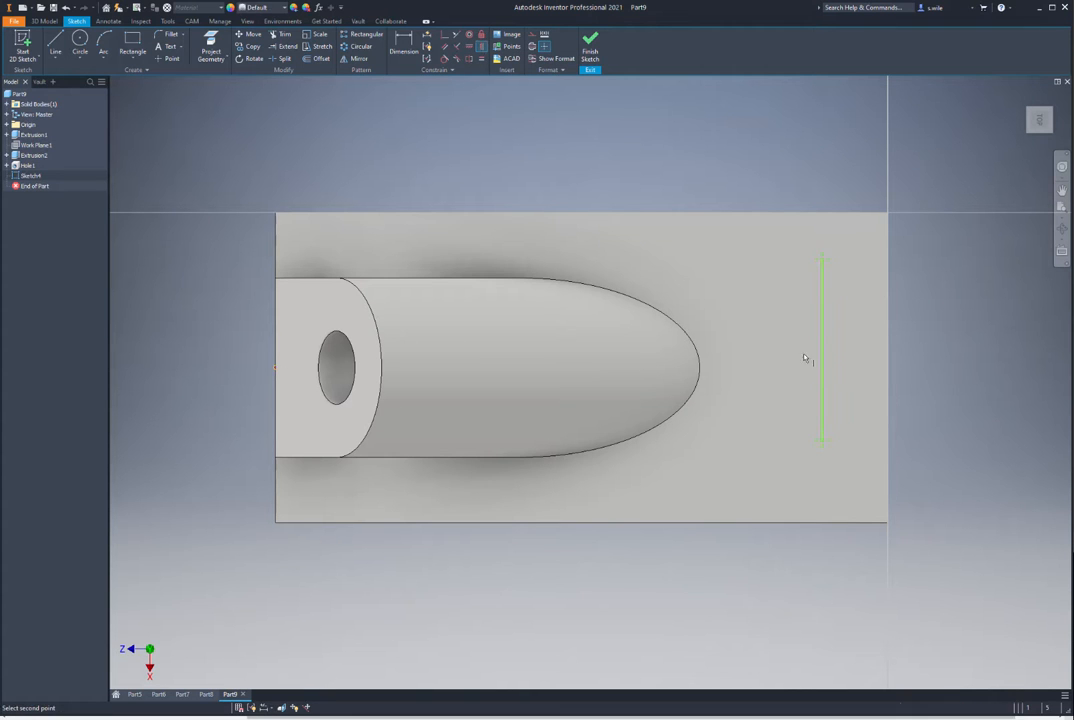
{"action": "left_click", "coordinate": [822, 352]}
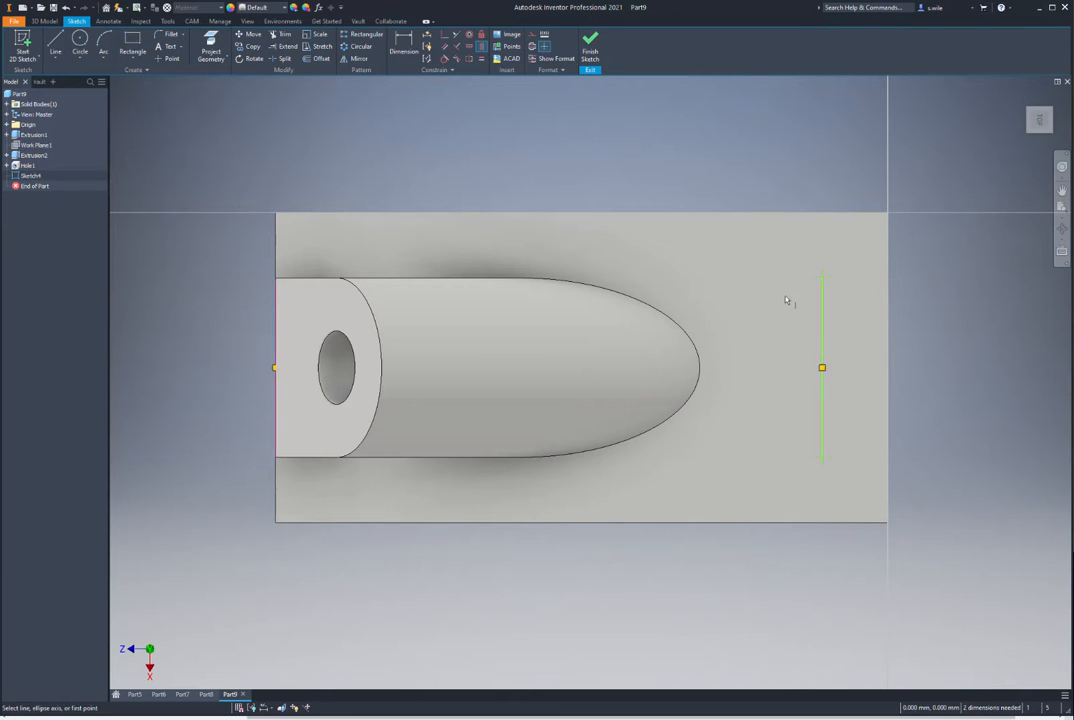
{"action": "key", "text": "d"}
{"action": "left_click", "coordinate": [822, 345]}
{"action": "left_click", "coordinate": [938, 343]}
{"action": "type", "text": "38"}
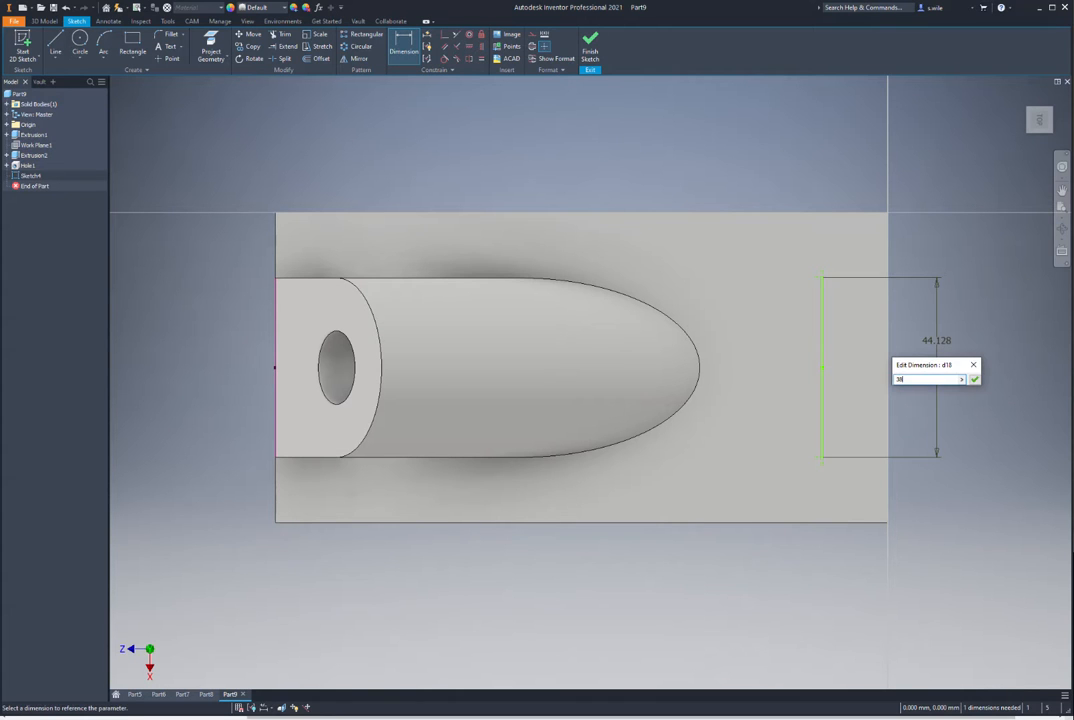
{"action": "key", "text": "Return"}
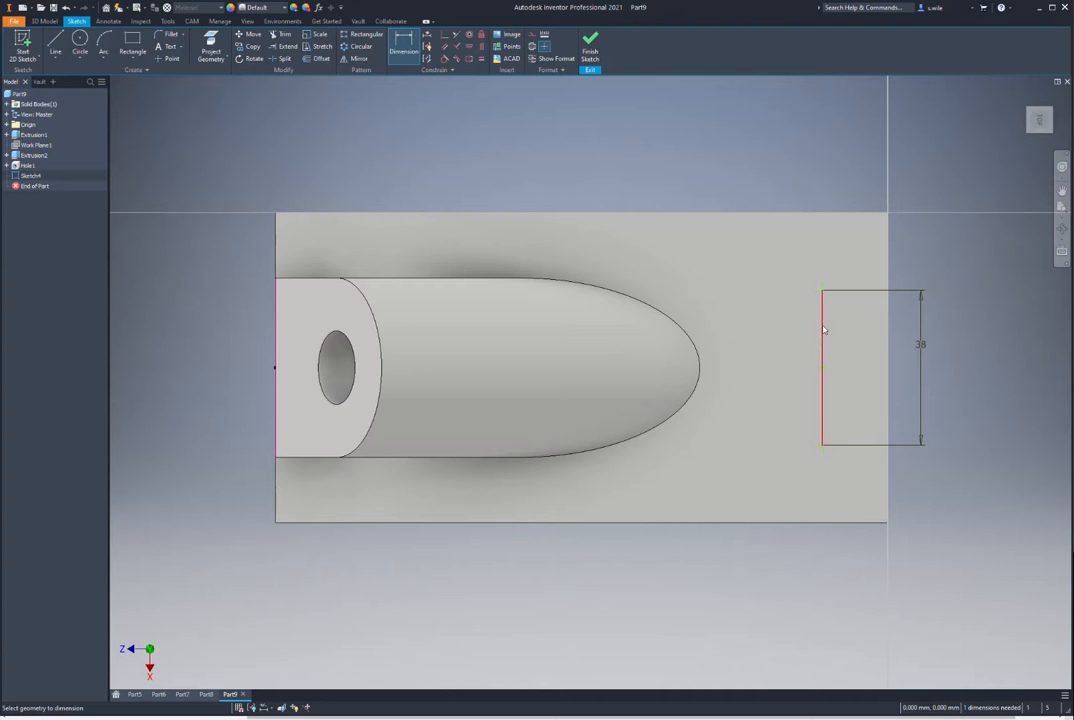
Step: Place the line 18 mm from the plate's end edge and cut holes at its endpoints
{"action": "left_click", "coordinate": [822, 330]}
{"action": "left_click", "coordinate": [886, 327]}
{"action": "left_click", "coordinate": [865, 319]}
{"action": "type", "text": "18"}
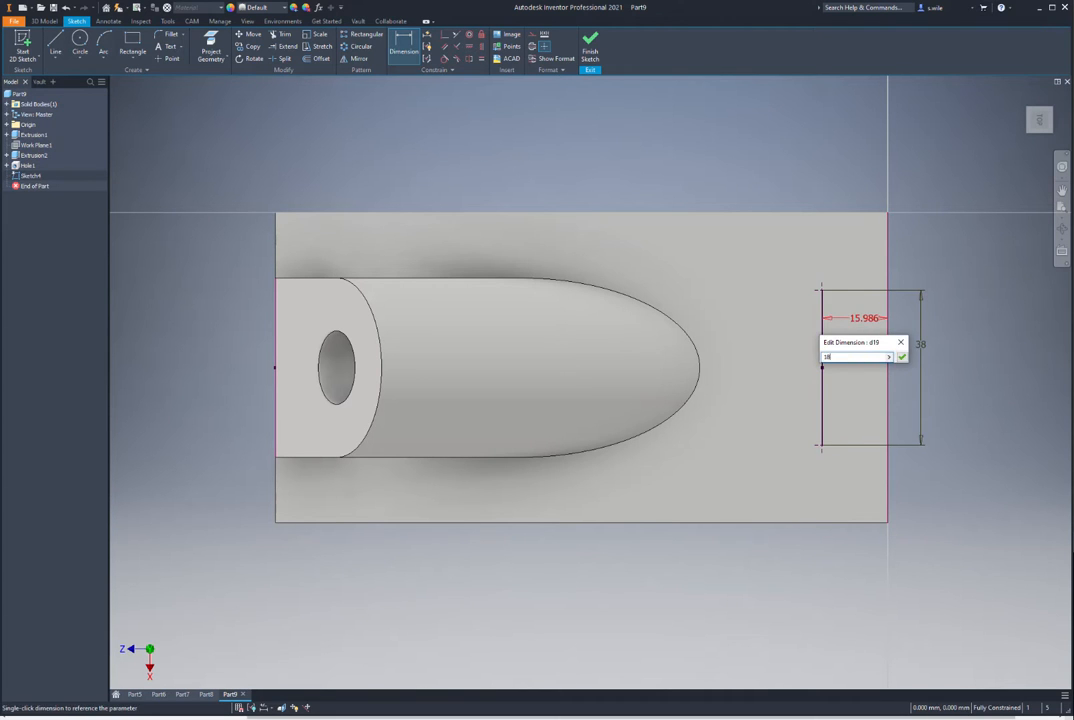
{"action": "key", "text": "Return"}
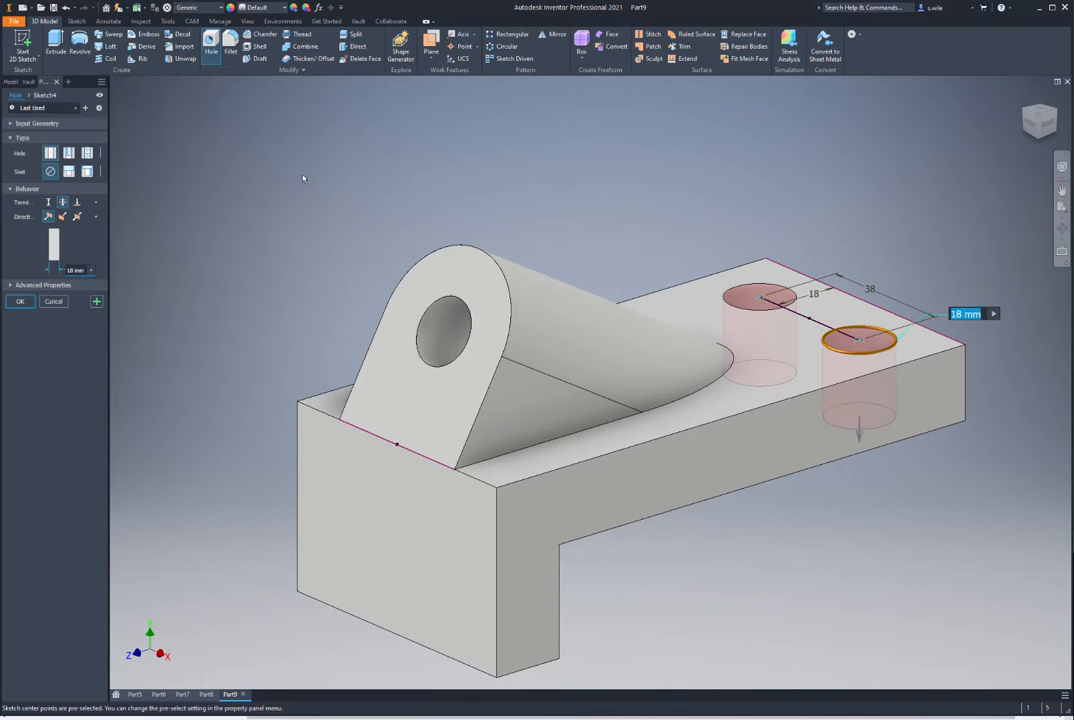
{"action": "key", "text": "Return"}
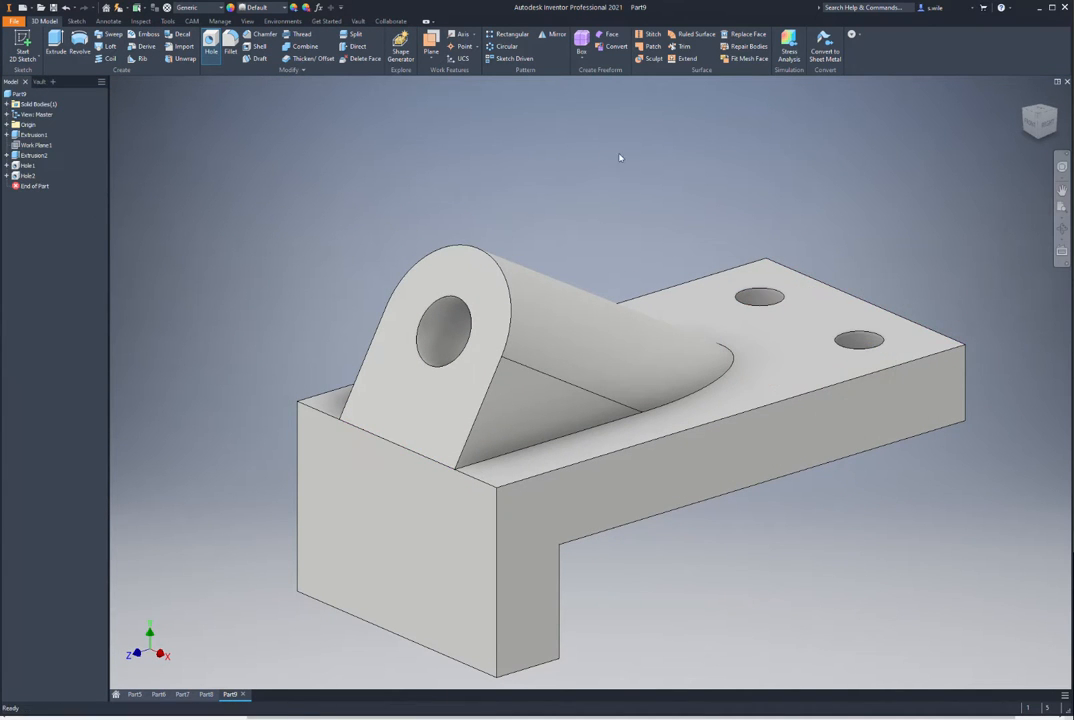
Step: Sketch a horizontal construction line on the front face
{"action": "key", "text": "s"}
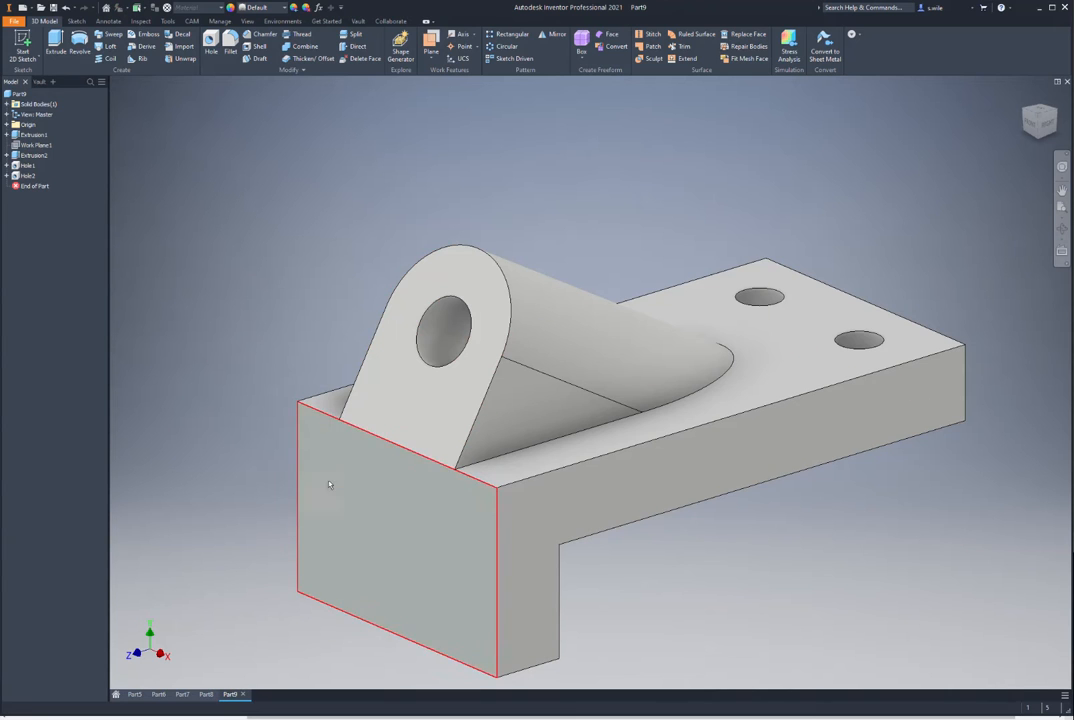
{"action": "left_click", "coordinate": [55, 42]}
{"action": "left_click", "coordinate": [556, 500]}
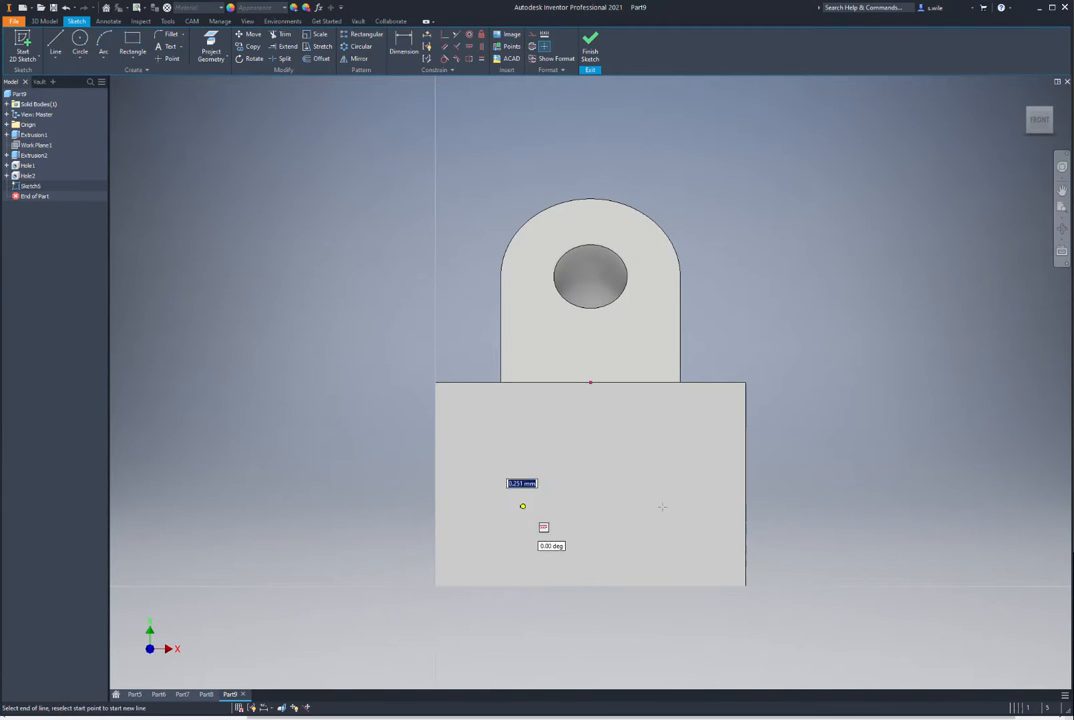
{"action": "left_click", "coordinate": [667, 505]}
{"action": "key", "text": "Escape"}
{"action": "left_click_drag", "start_coordinate": [449, 459], "coordinate": [746, 544]}
{"action": "left_click", "coordinate": [544, 46]}
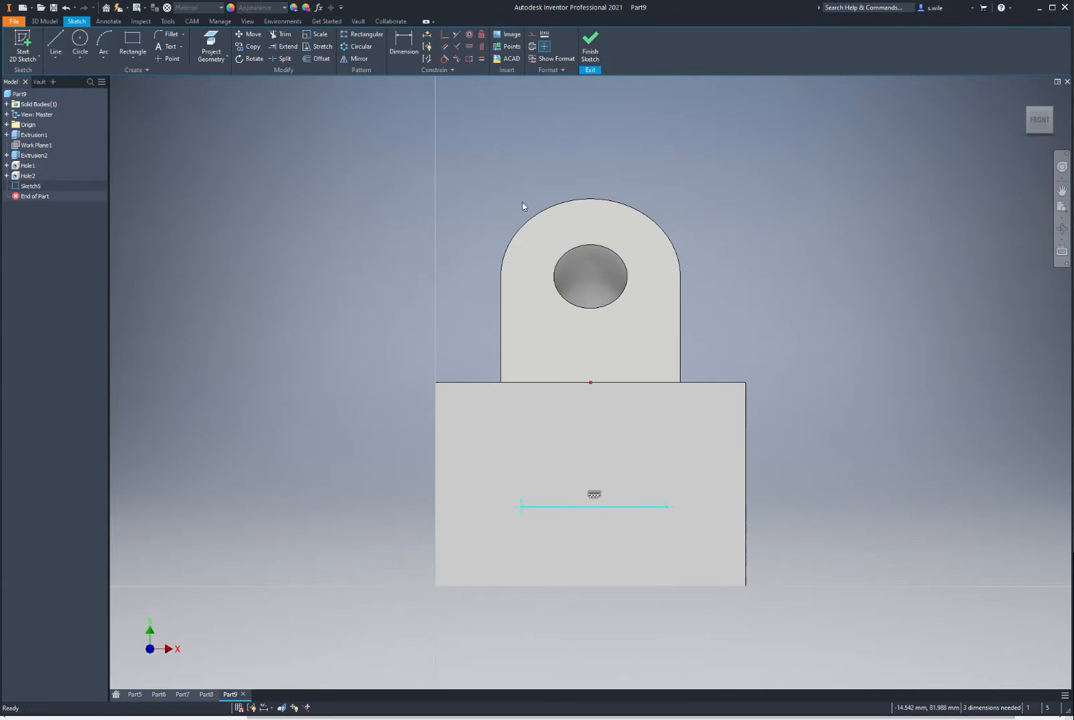
{"action": "left_click", "coordinate": [445, 213]}
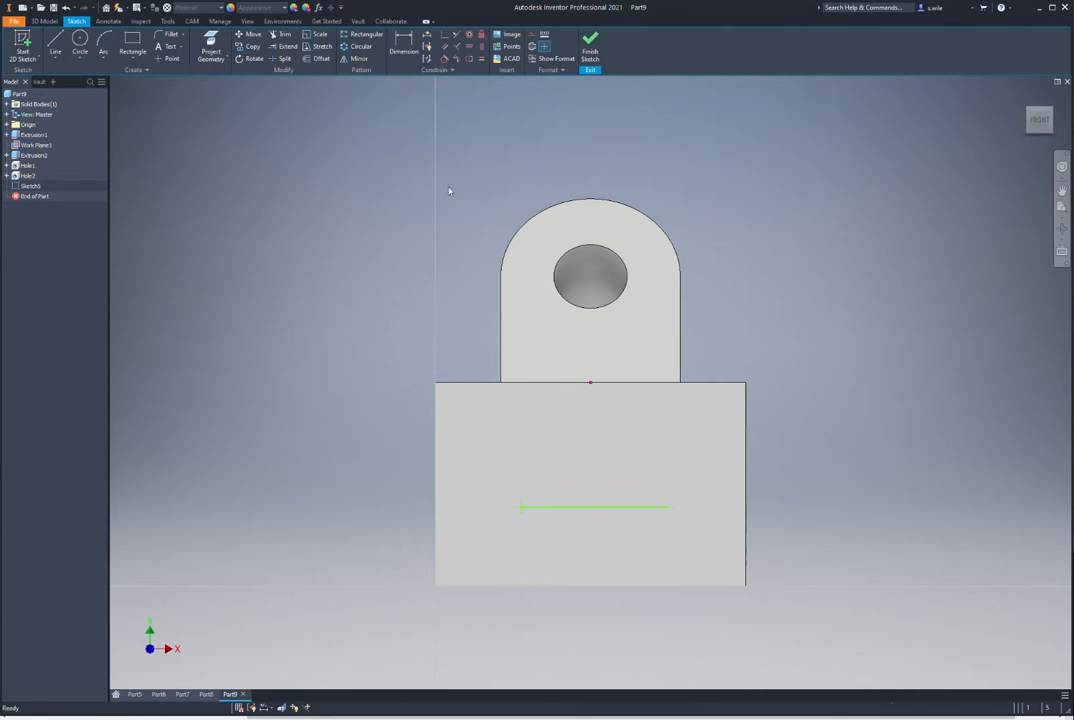
Step: Centre the construction line under the top edge midpoint and make it 38 mm long
{"action": "left_click", "coordinate": [469, 46]}
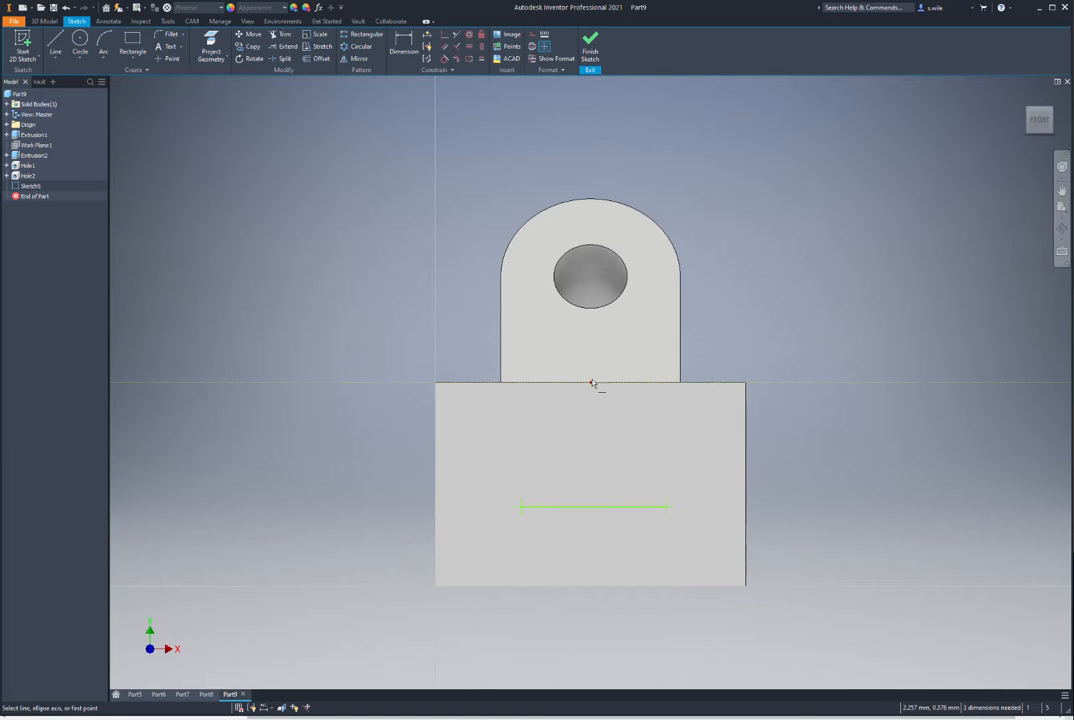
{"action": "left_click", "coordinate": [594, 508]}
{"action": "left_click", "coordinate": [591, 383]}
{"action": "key", "text": "d"}
{"action": "left_click", "coordinate": [555, 506]}
{"action": "left_click", "coordinate": [565, 533]}
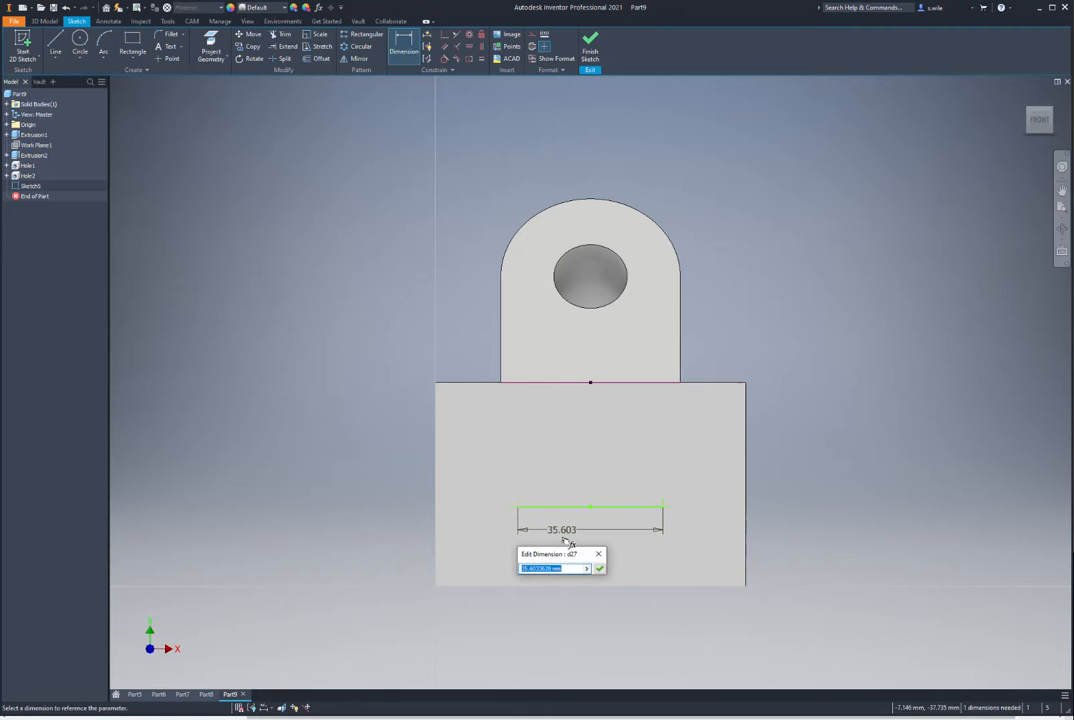
{"action": "type", "text": "38"}
{"action": "key", "text": "Return"}
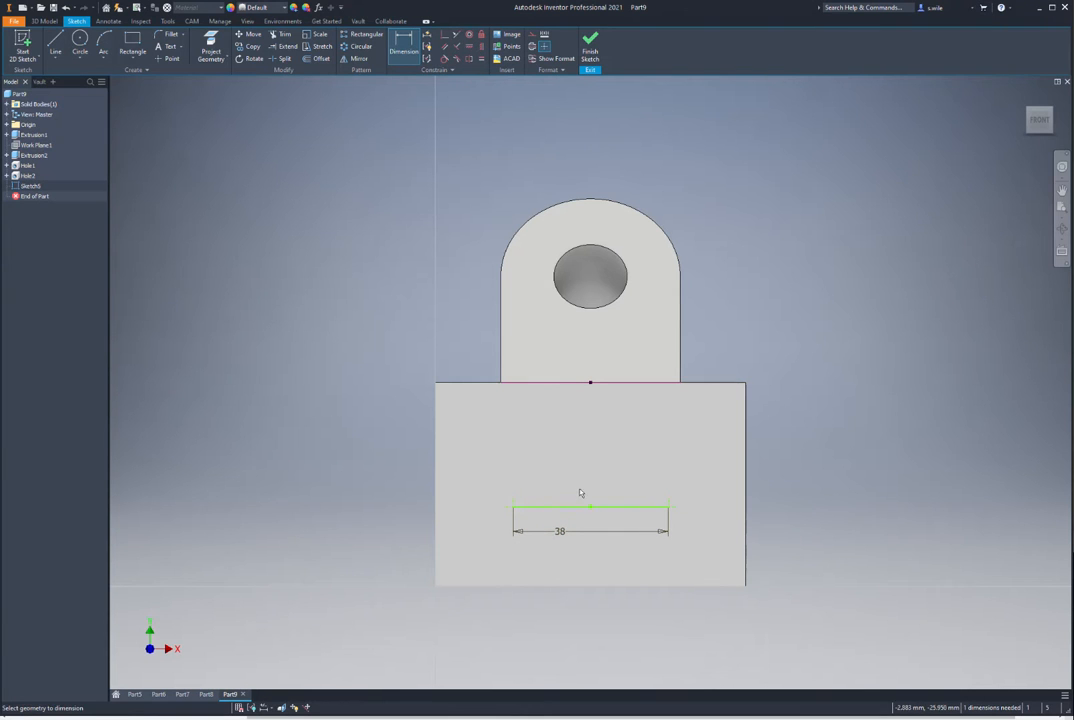
Step: Set the line 34 mm below the top edge, finish the sketch, and cut 12 mm holes at its ends
{"action": "left_click", "coordinate": [611, 507]}
{"action": "left_click", "coordinate": [640, 383]}
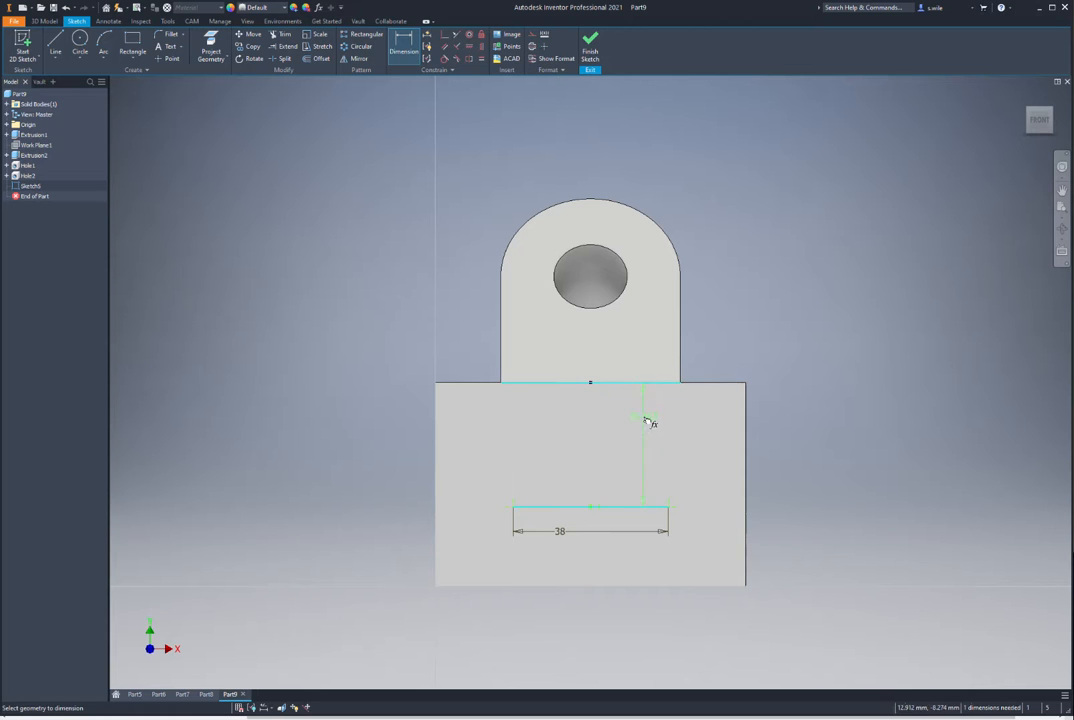
{"action": "left_click", "coordinate": [645, 420]}
{"action": "type", "text": "3"}
{"action": "key", "text": "Return"}
{"action": "right_click_drag", "start_coordinate": [338, 156], "coordinate": [341, 306]}
{"action": "right_click", "coordinate": [308, 263]}
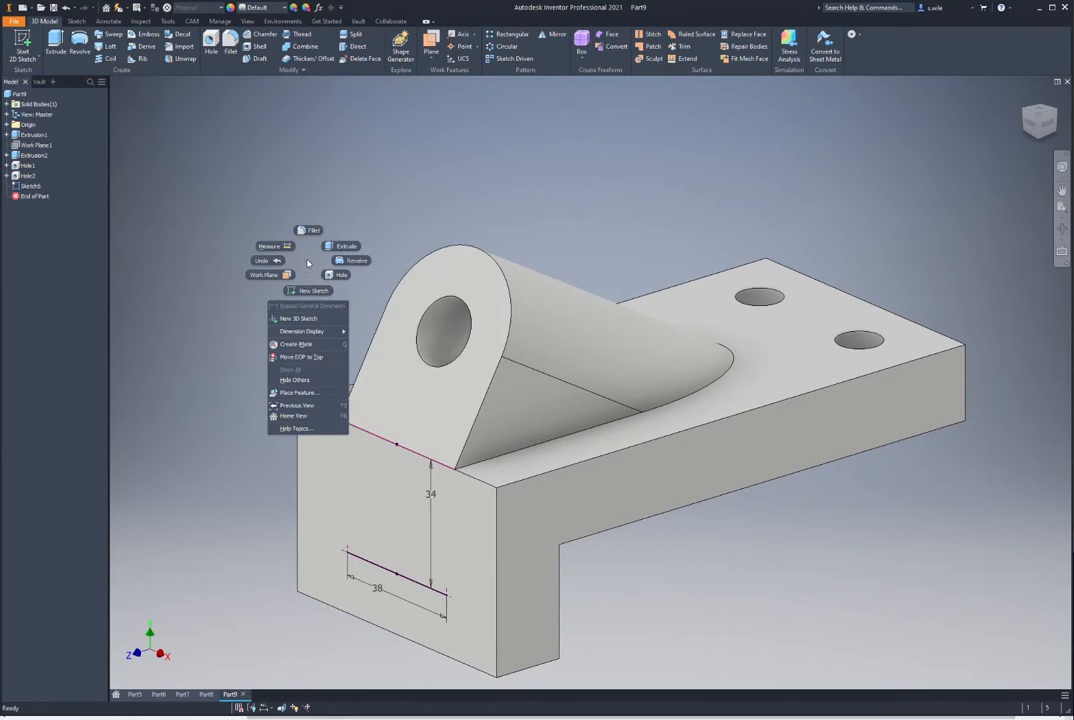
{"action": "left_click", "coordinate": [323, 272]}
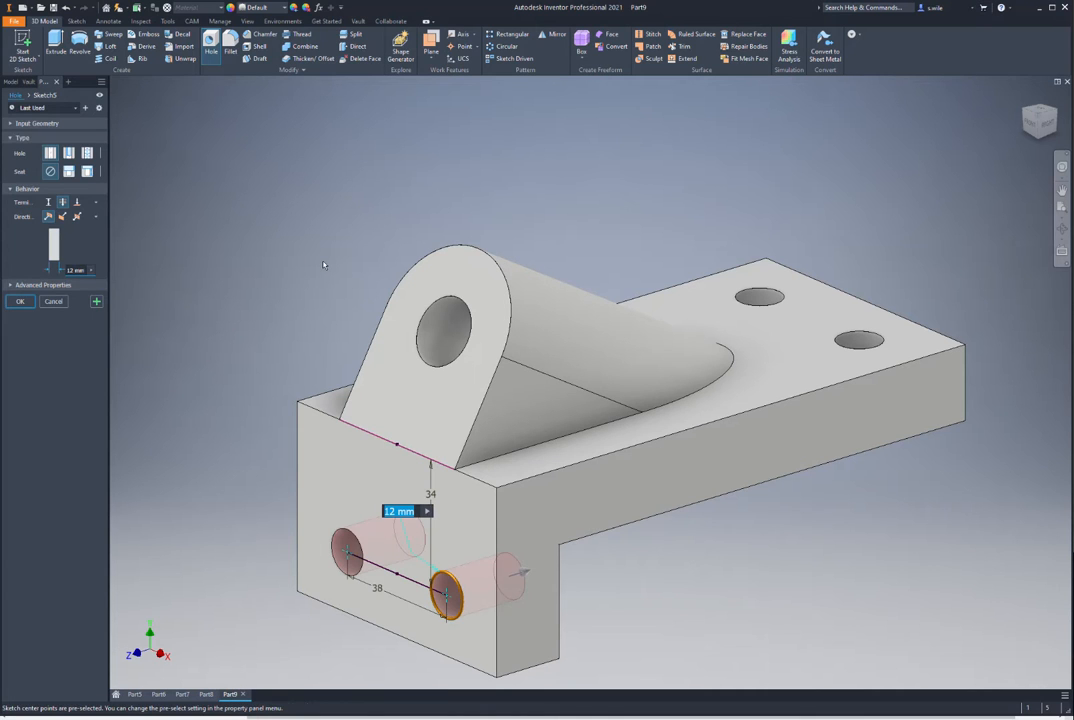
{"action": "key", "text": "Return"}
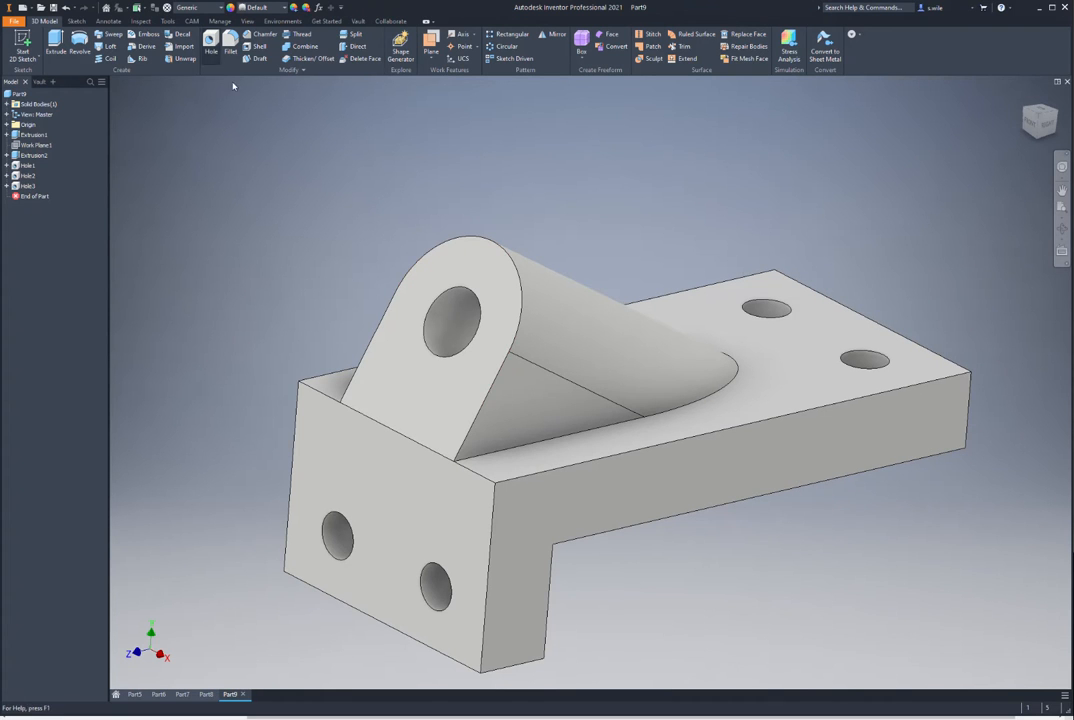
Step: Round the four outer corner edges with a 10 mm fillet
{"action": "left_click", "coordinate": [531, 576]}
{"action": "left_click", "coordinate": [309, 507]}
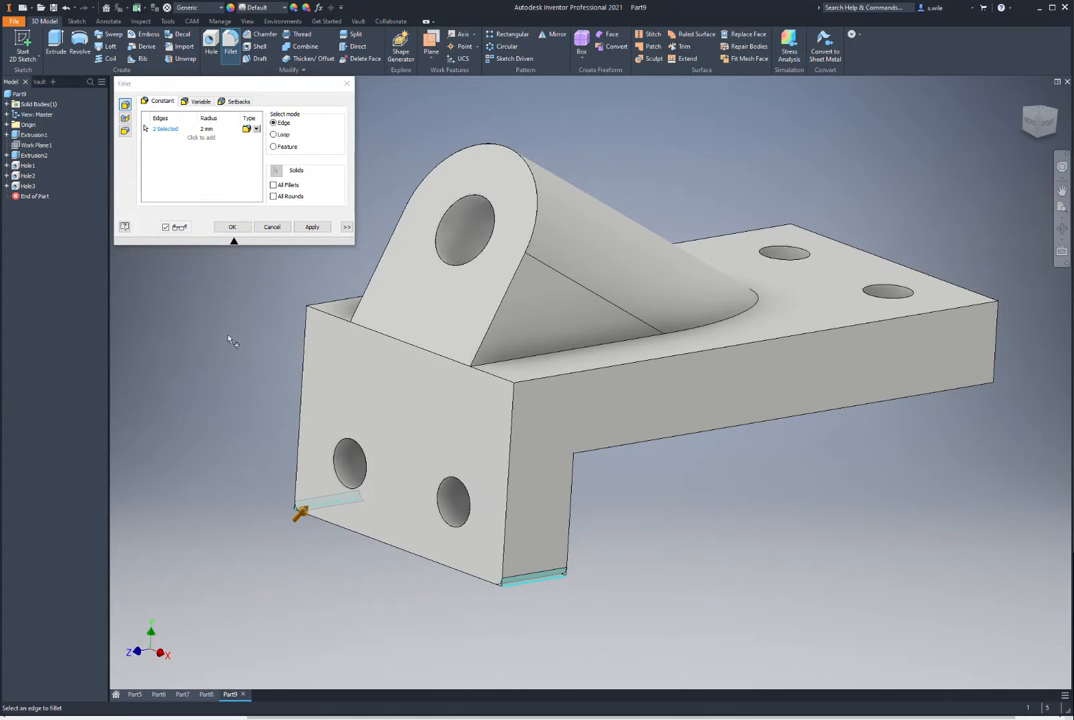
{"action": "left_click", "coordinate": [997, 345]}
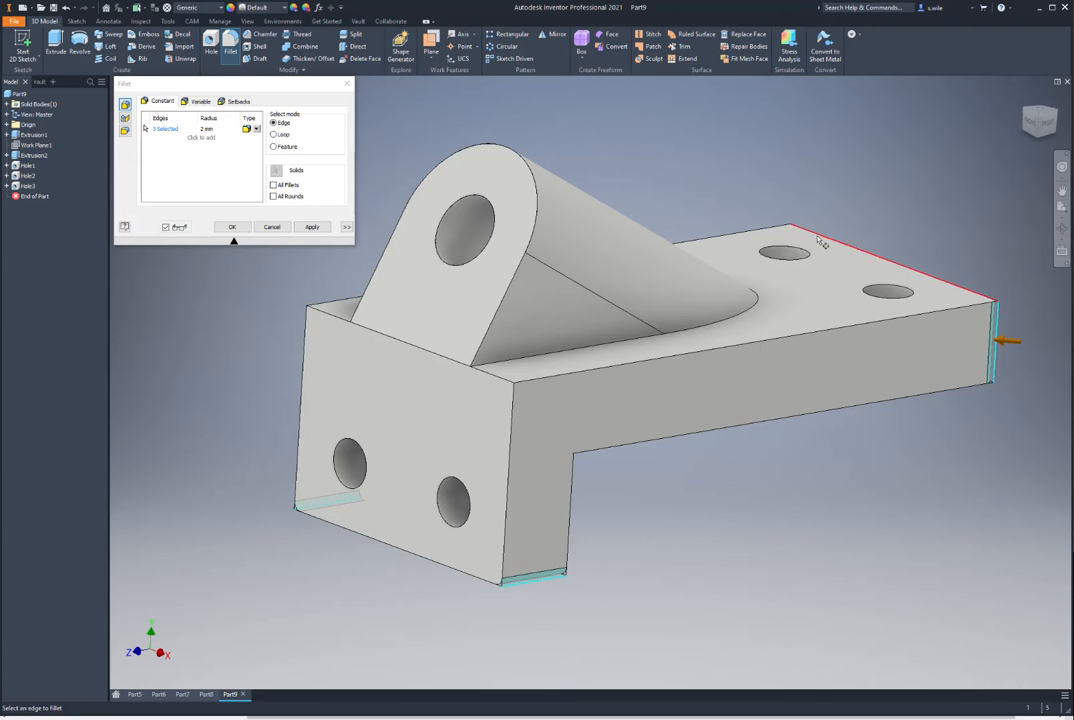
{"action": "left_click", "coordinate": [787, 260]}
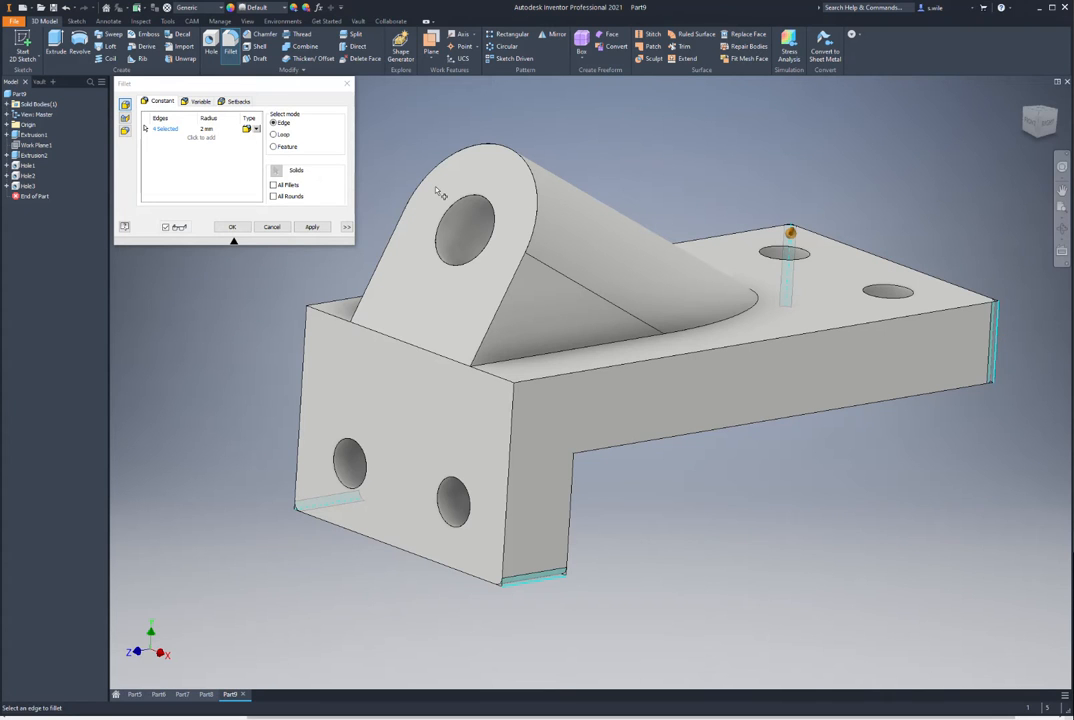
{"action": "left_click", "coordinate": [206, 128]}
{"action": "type", "text": "10"}
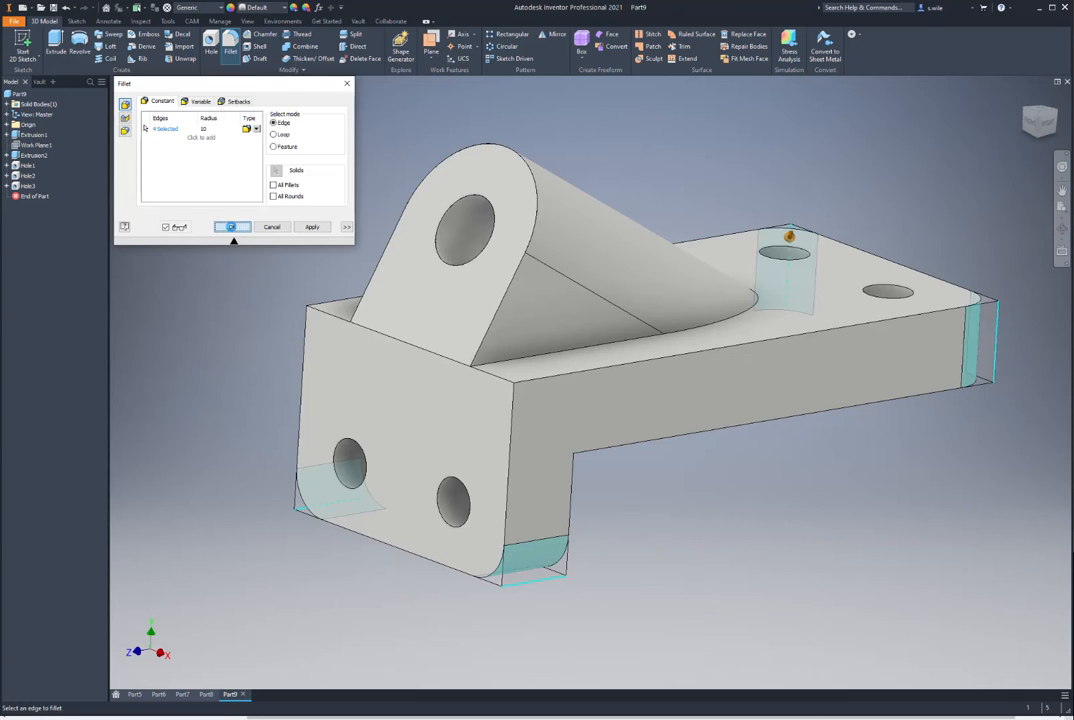
{"action": "left_click", "coordinate": [229, 227]}
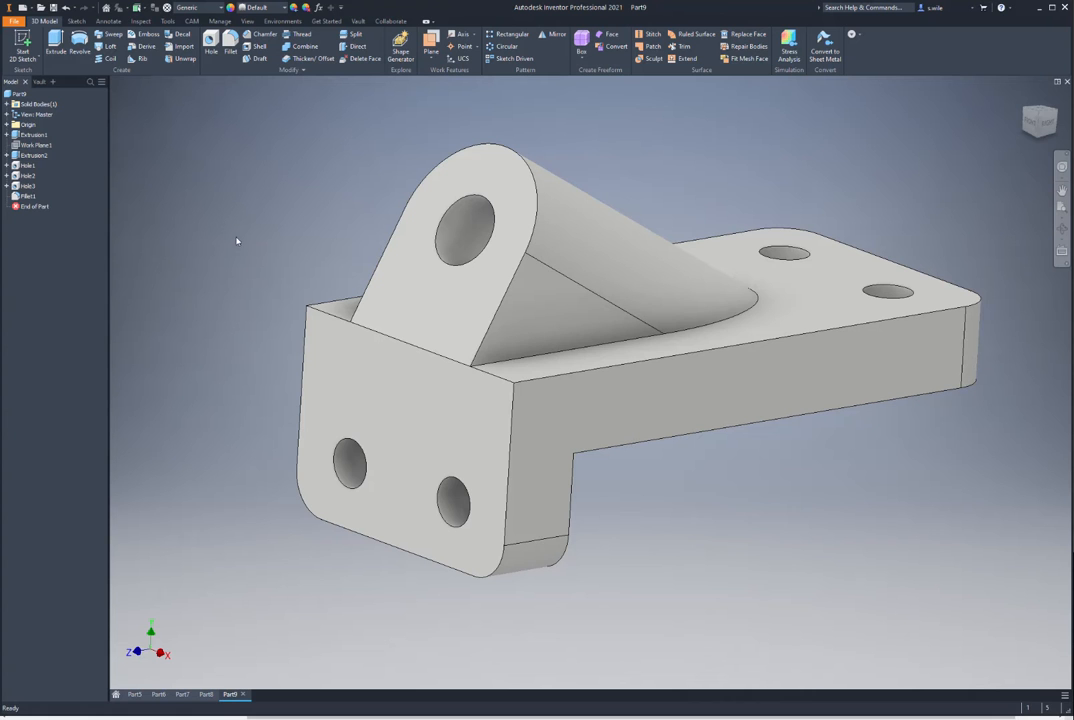
Step: Add a smaller-radius fillet on the top edge chain and the boss's base edge
{"action": "key", "text": "f"}
{"action": "left_click", "coordinate": [348, 301]}
{"action": "left_click", "coordinate": [548, 352]}
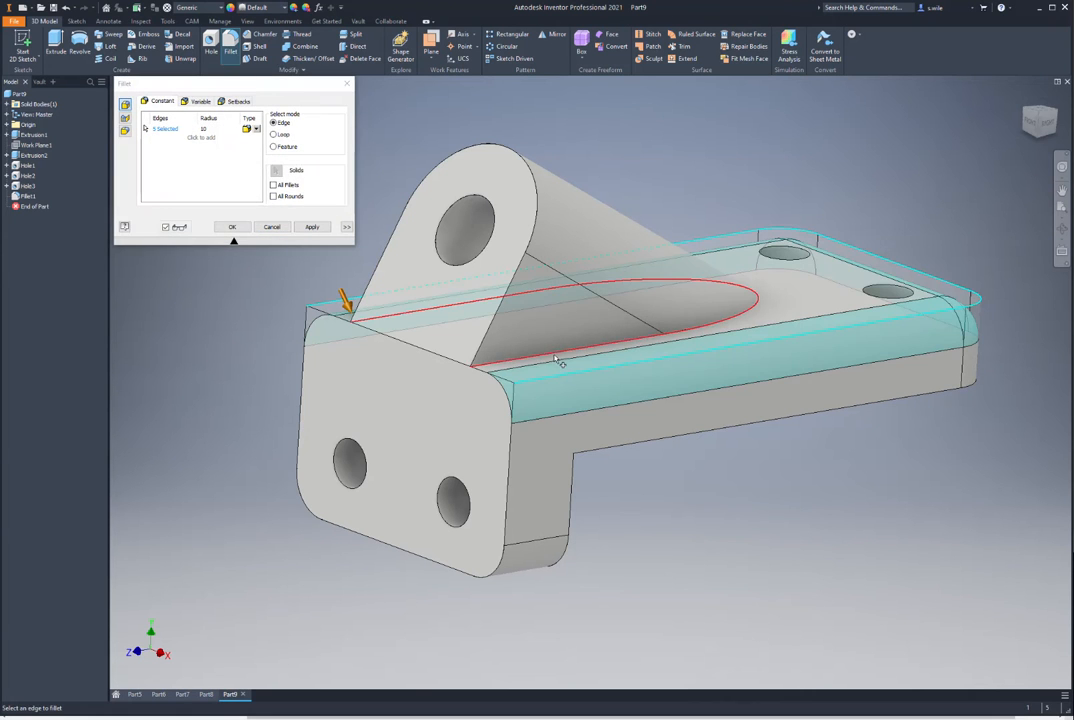
{"action": "double_click", "coordinate": [205, 129]}
{"action": "type", "text": "5"}
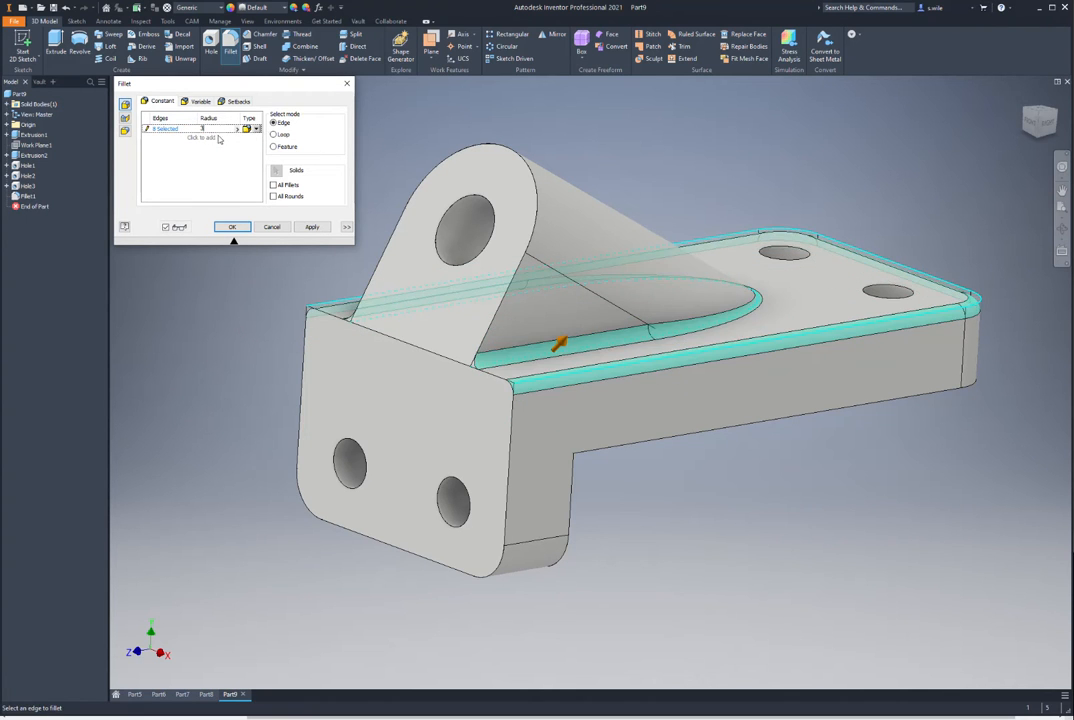
{"action": "left_click", "coordinate": [232, 227]}
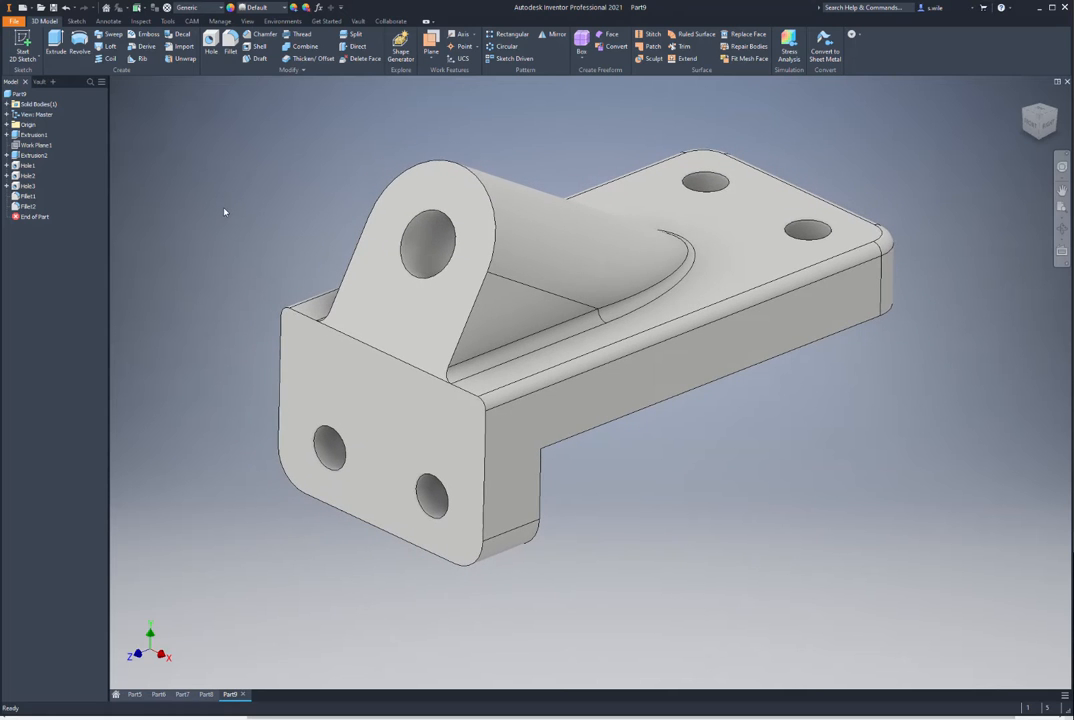
Step: Edit Fillet1 to also round the inner corner edge of the L-block
{"action": "left_click", "coordinate": [22, 196]}
{"action": "double_click", "coordinate": [22, 196]}
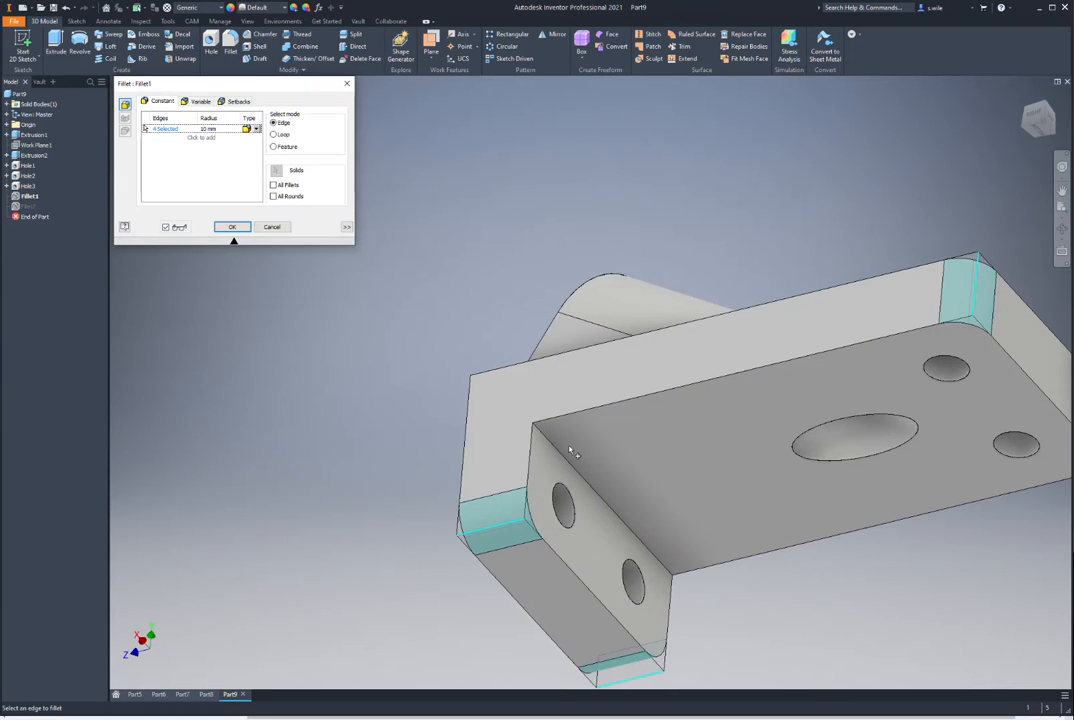
{"action": "left_click", "coordinate": [554, 458]}
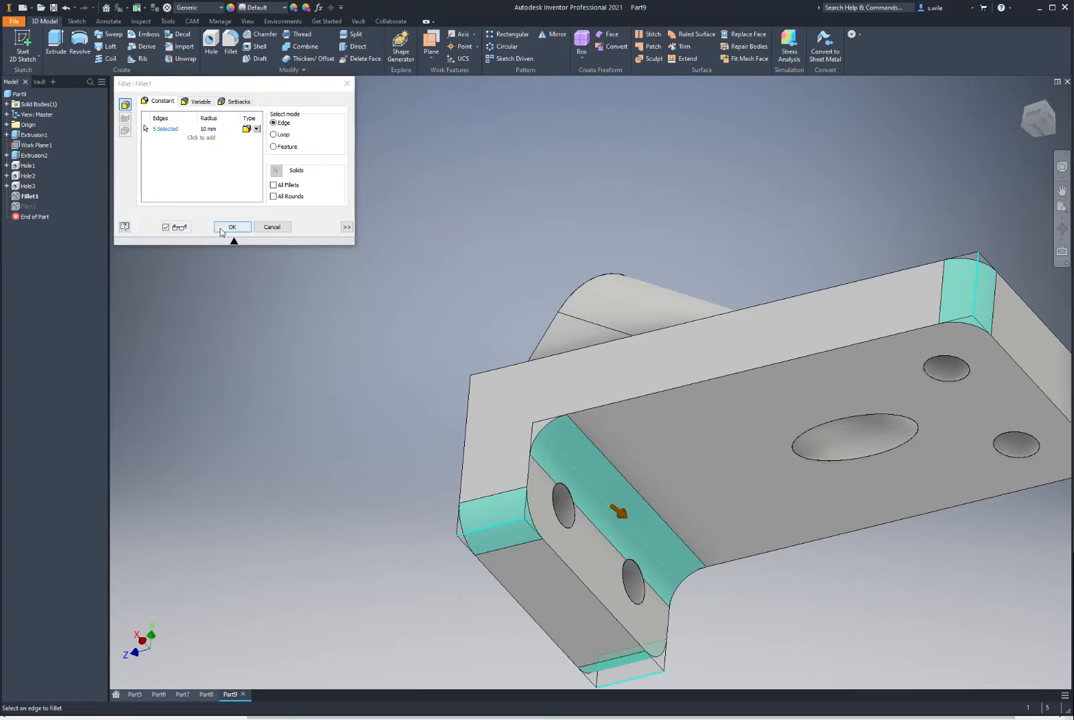
{"action": "key", "text": "Return"}
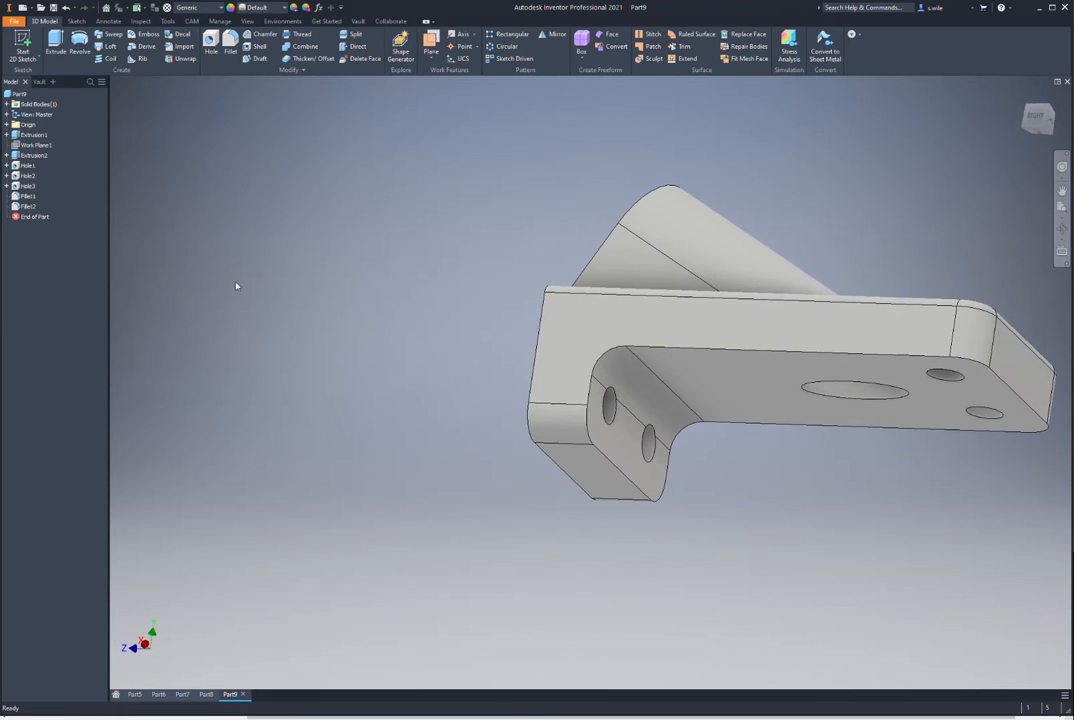
Step: Edit Fillet2 to include the inner bend edge
{"action": "double_click", "coordinate": [28, 206]}
{"action": "left_click", "coordinate": [612, 358]}
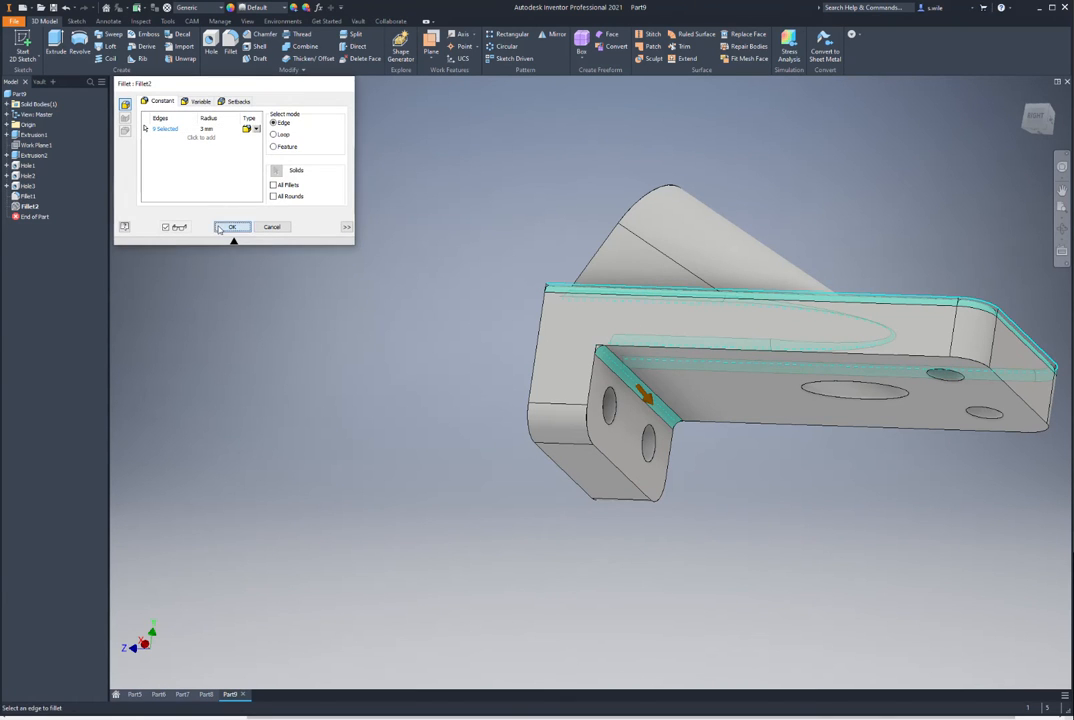
{"action": "left_click", "coordinate": [221, 228]}
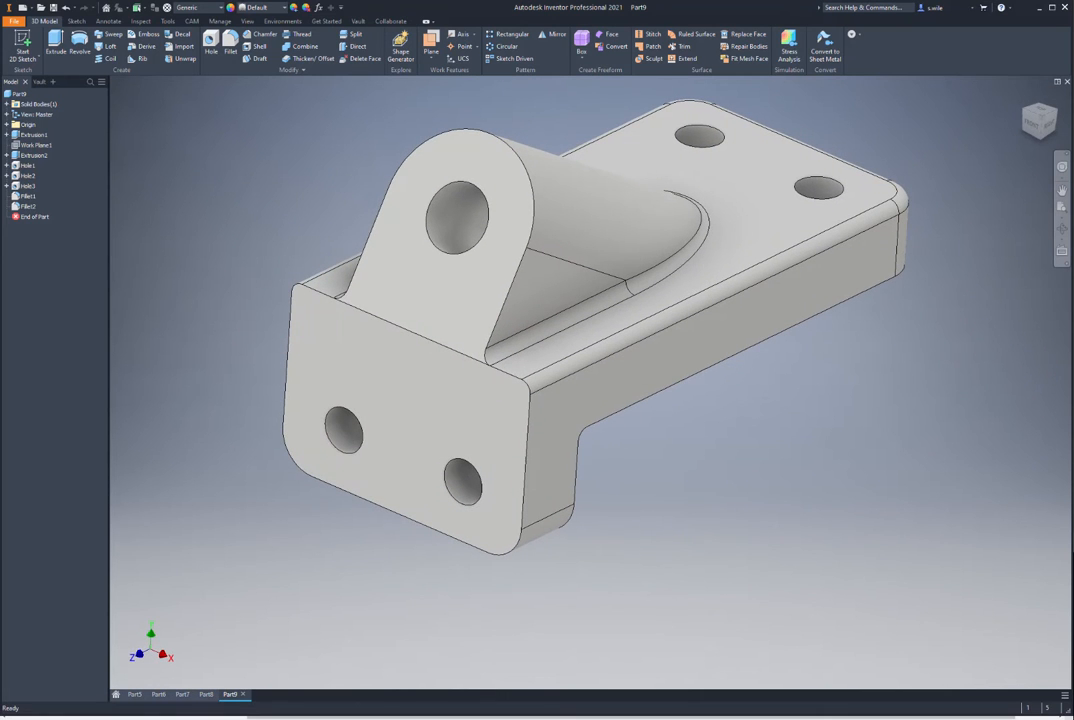
{"action": "key", "text": "alt+Tab"}
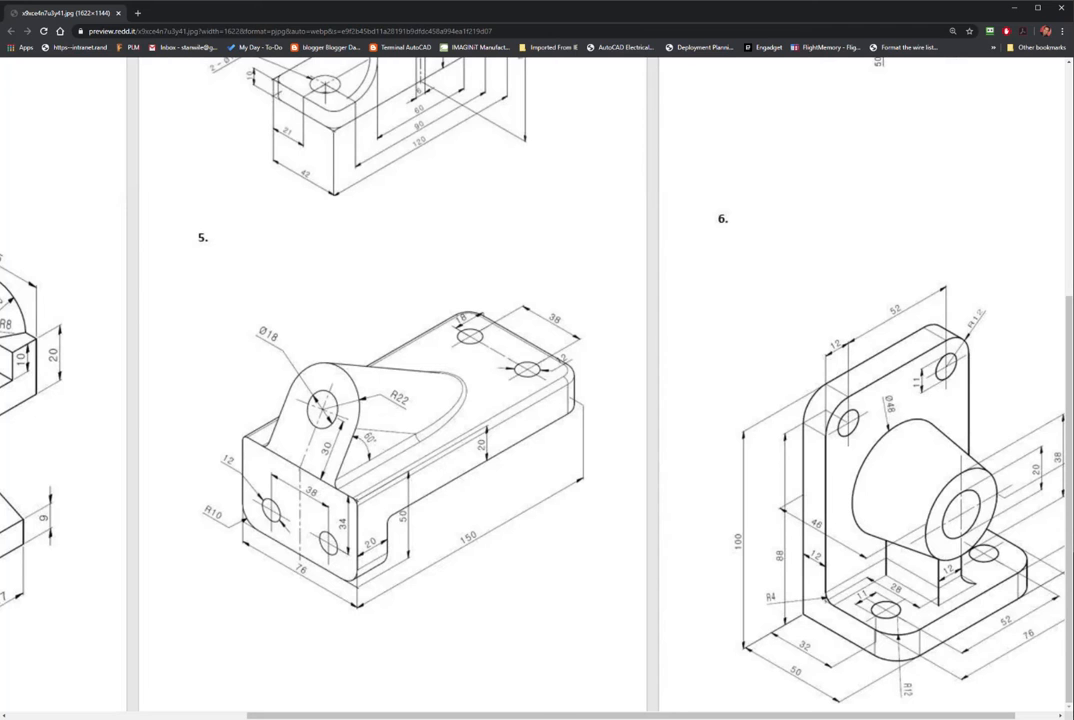
{"action": "left_click_drag", "start_coordinate": [368, 716], "coordinate": [411, 716]}
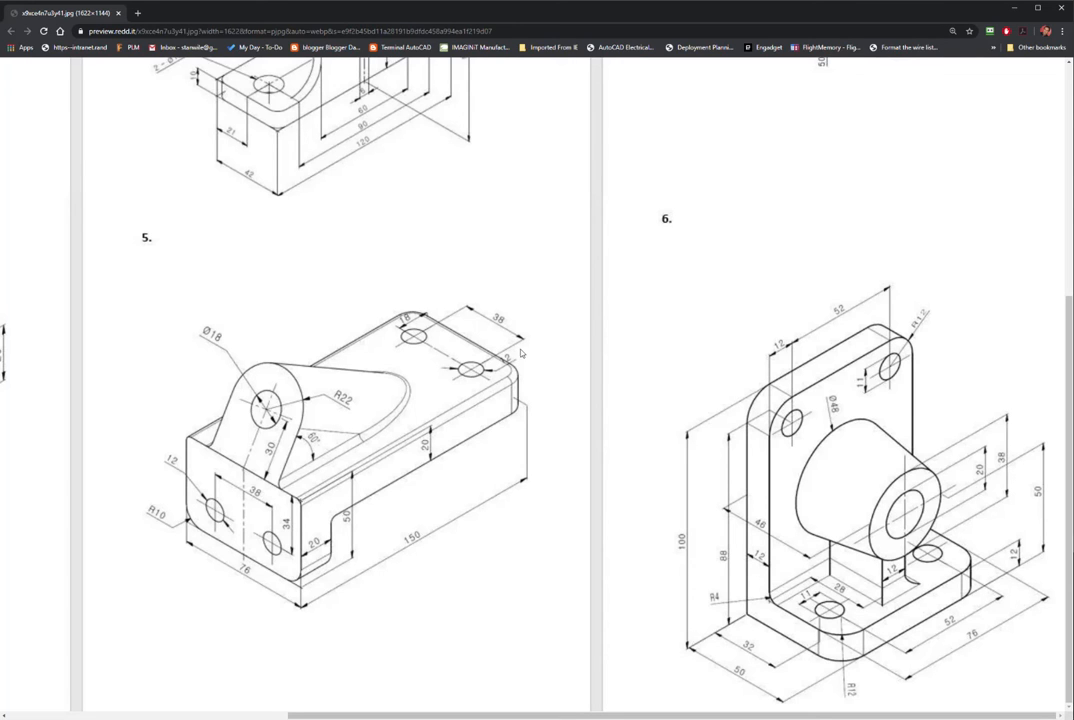
{"action": "scroll", "coordinate": [360, 294], "scroll_direction": "up", "scroll_amount": 3}
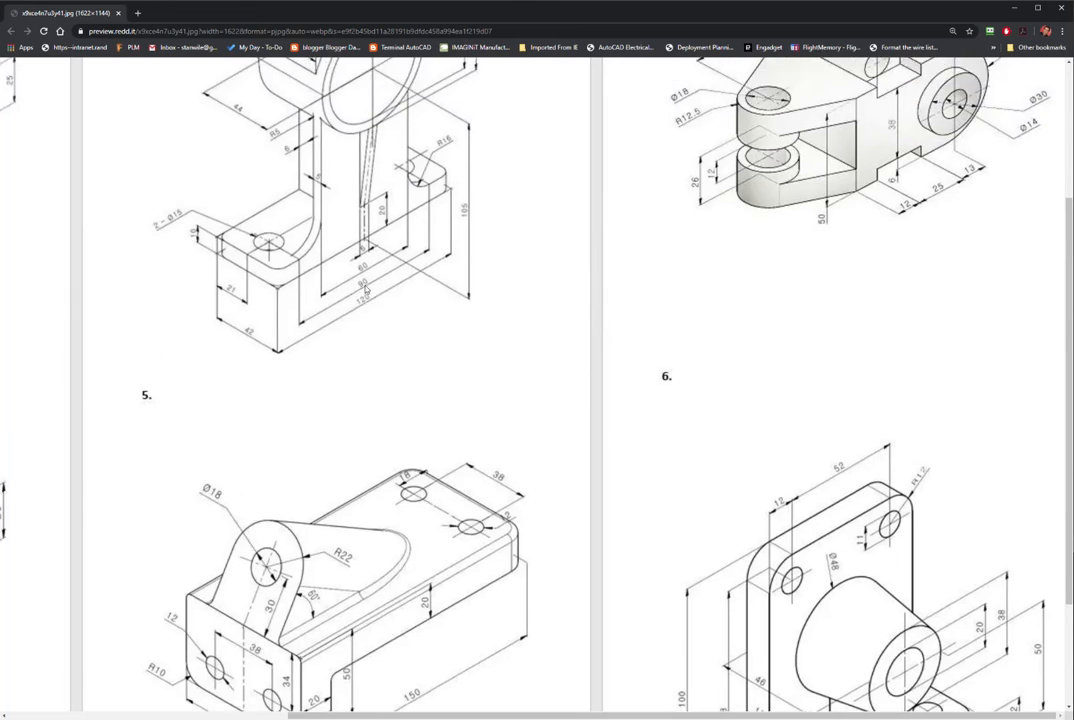
{"action": "scroll", "coordinate": [366, 290], "scroll_direction": "up", "scroll_amount": 4}
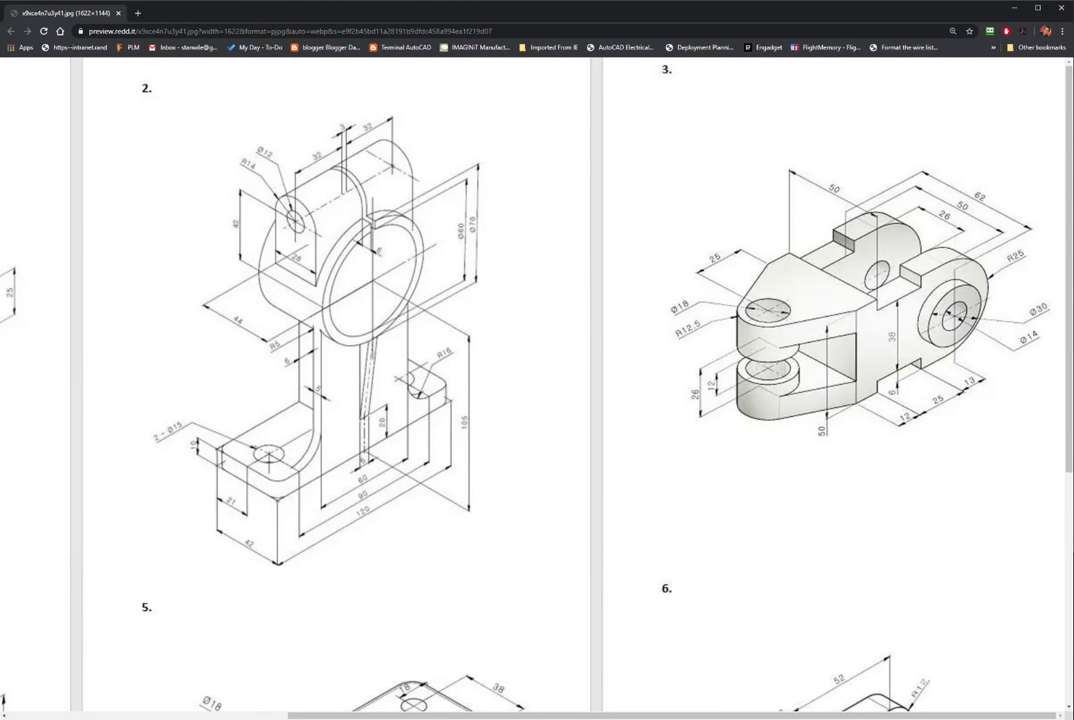
{"action": "key", "text": "alt+Tab"}
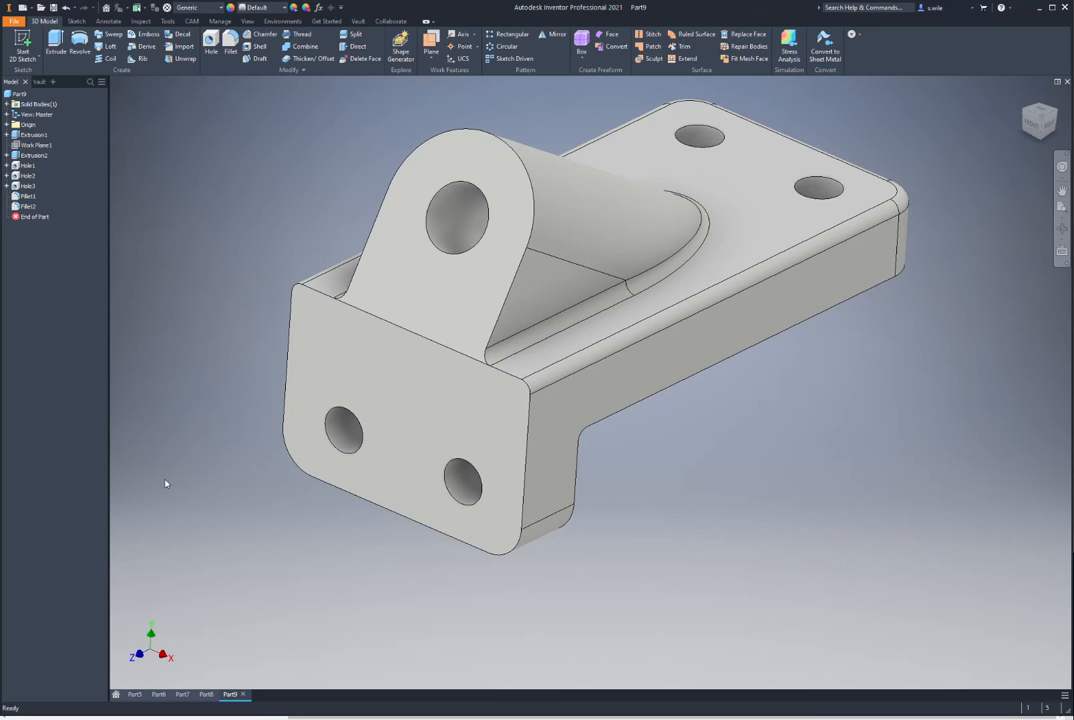